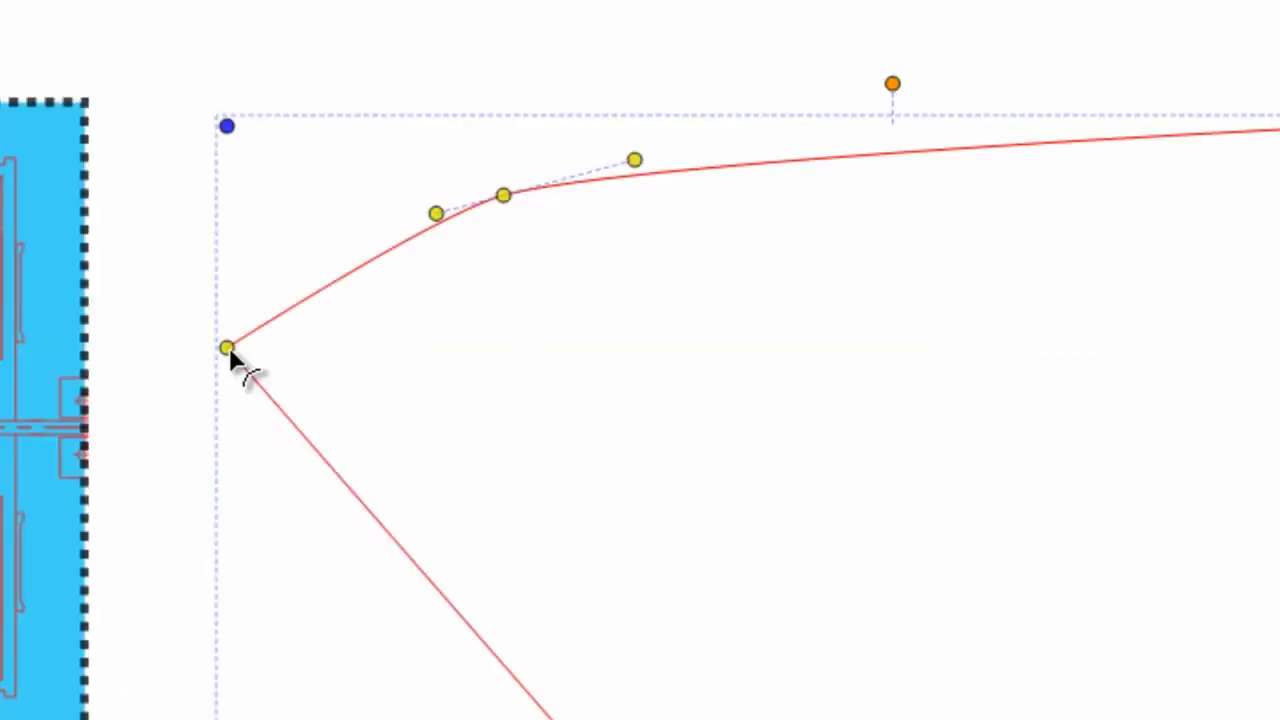
click(229, 347)
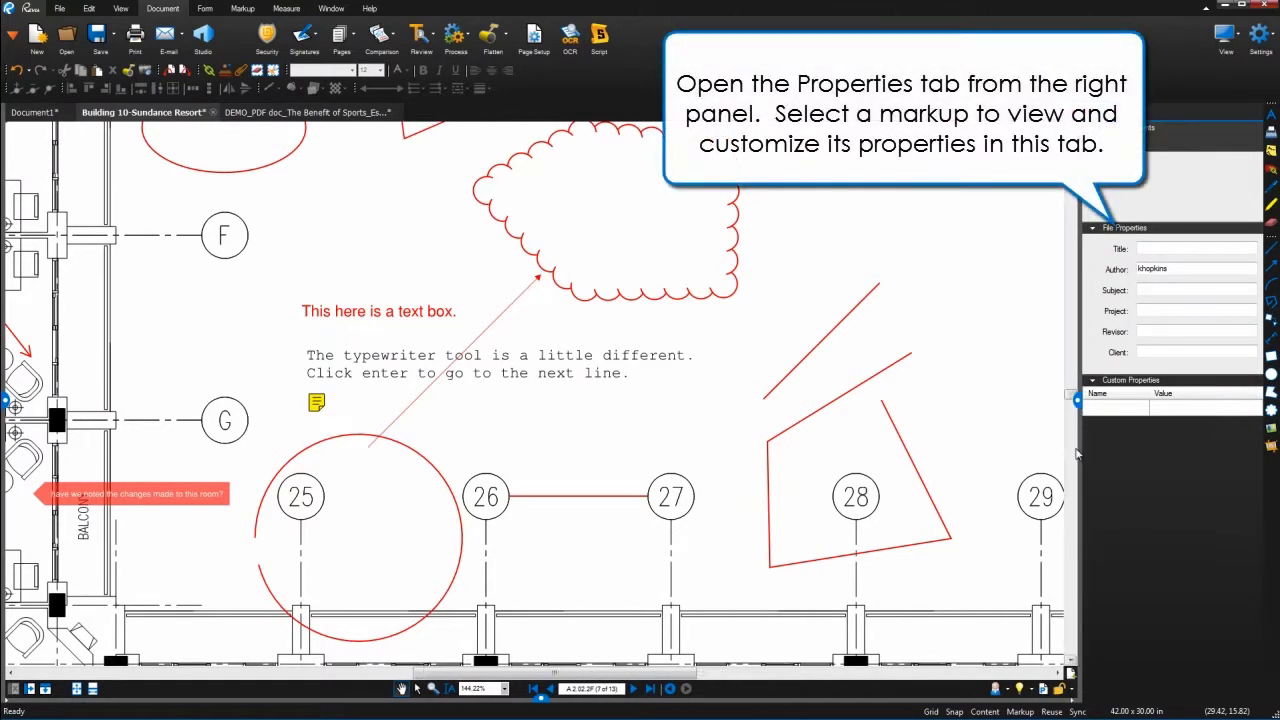
Select the red polyline markup around grid bubble 28 for editing its properties
click(920, 473)
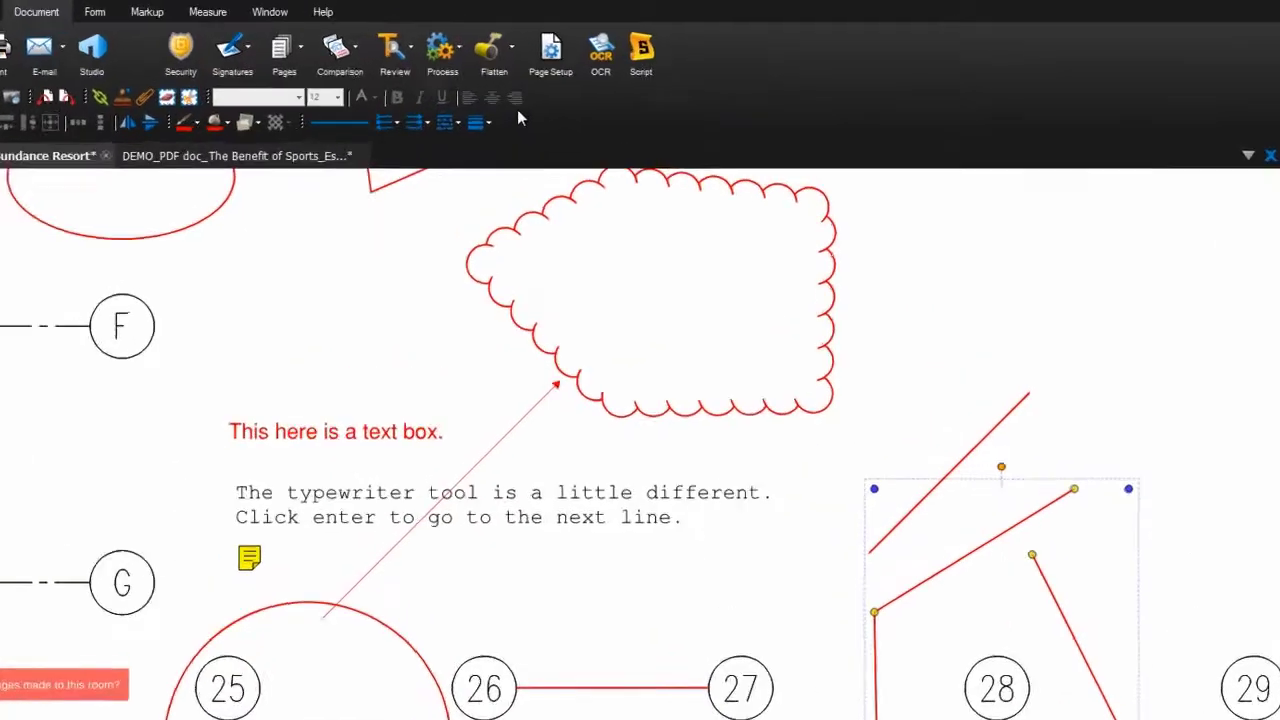
Hide the Line Style toolbar and show it again
right_click(508, 80)
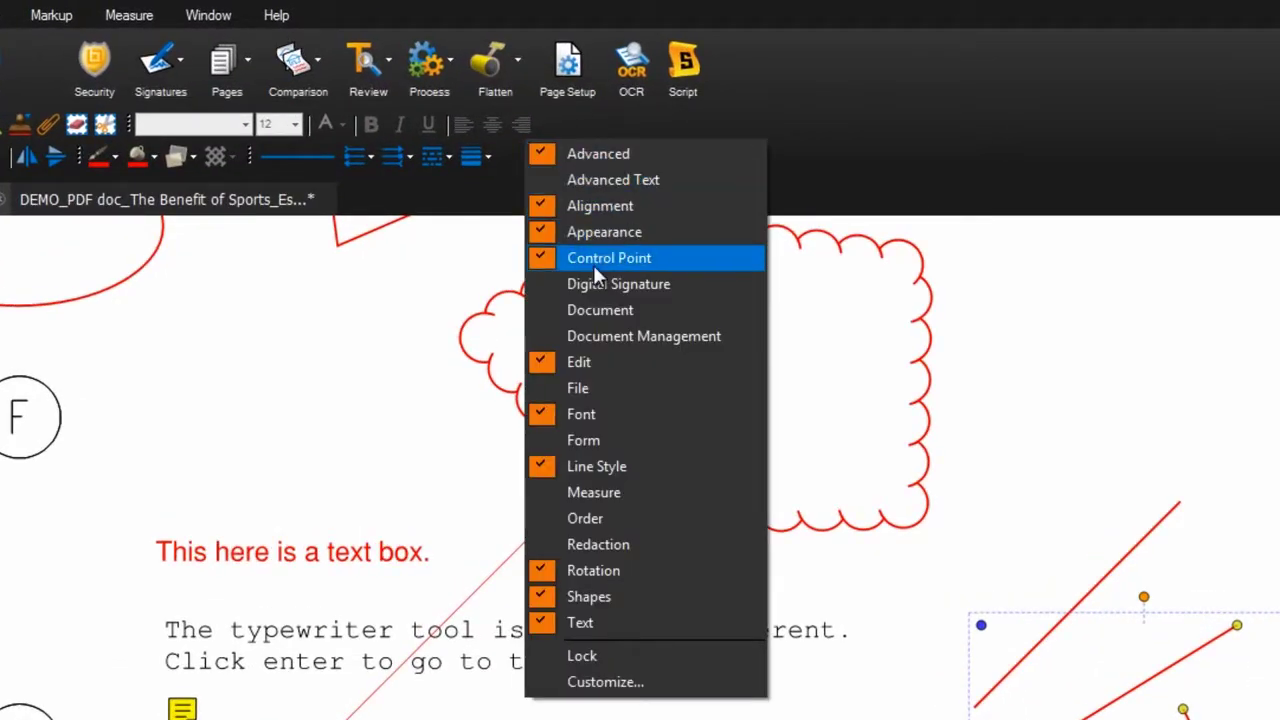
click(628, 466)
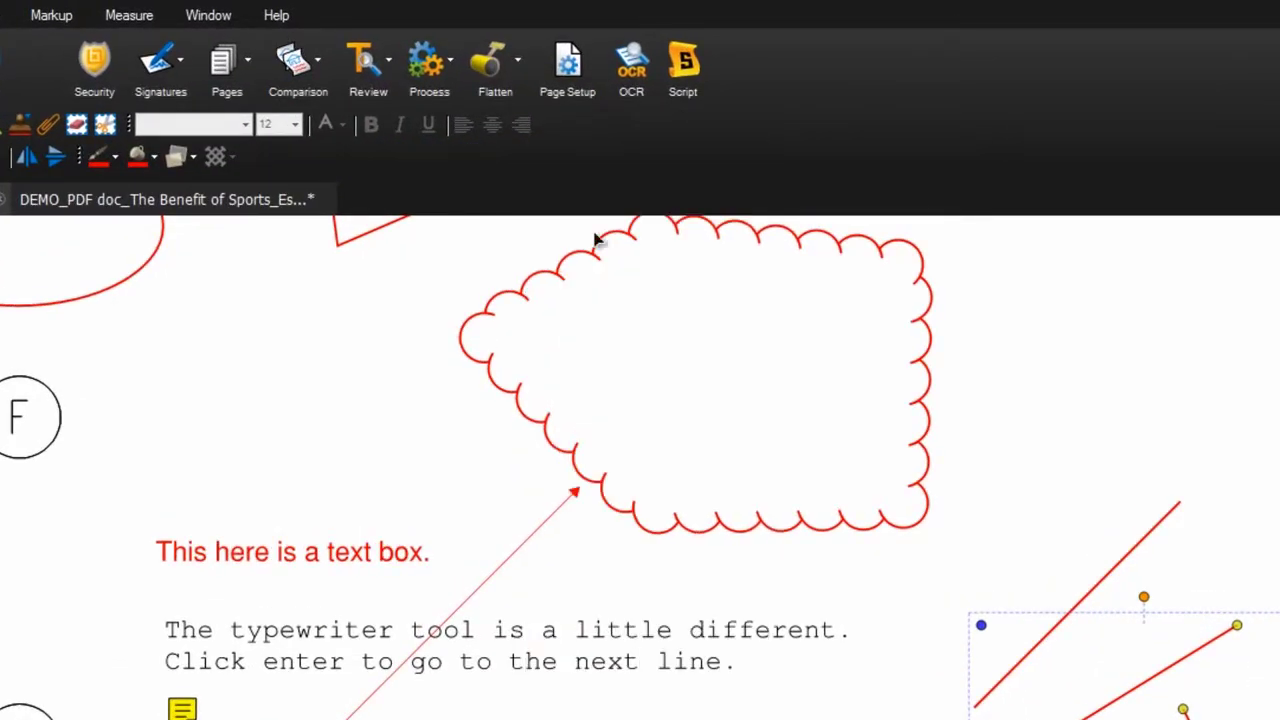
right_click(589, 176)
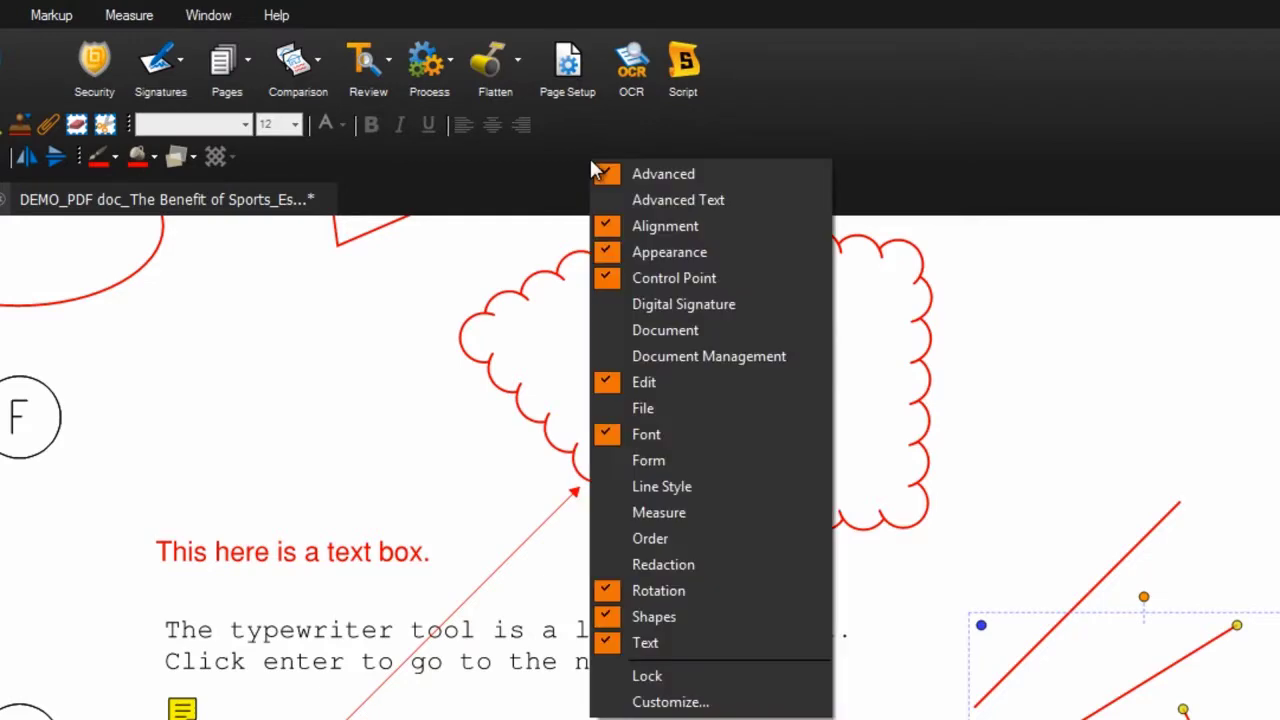
click(663, 486)
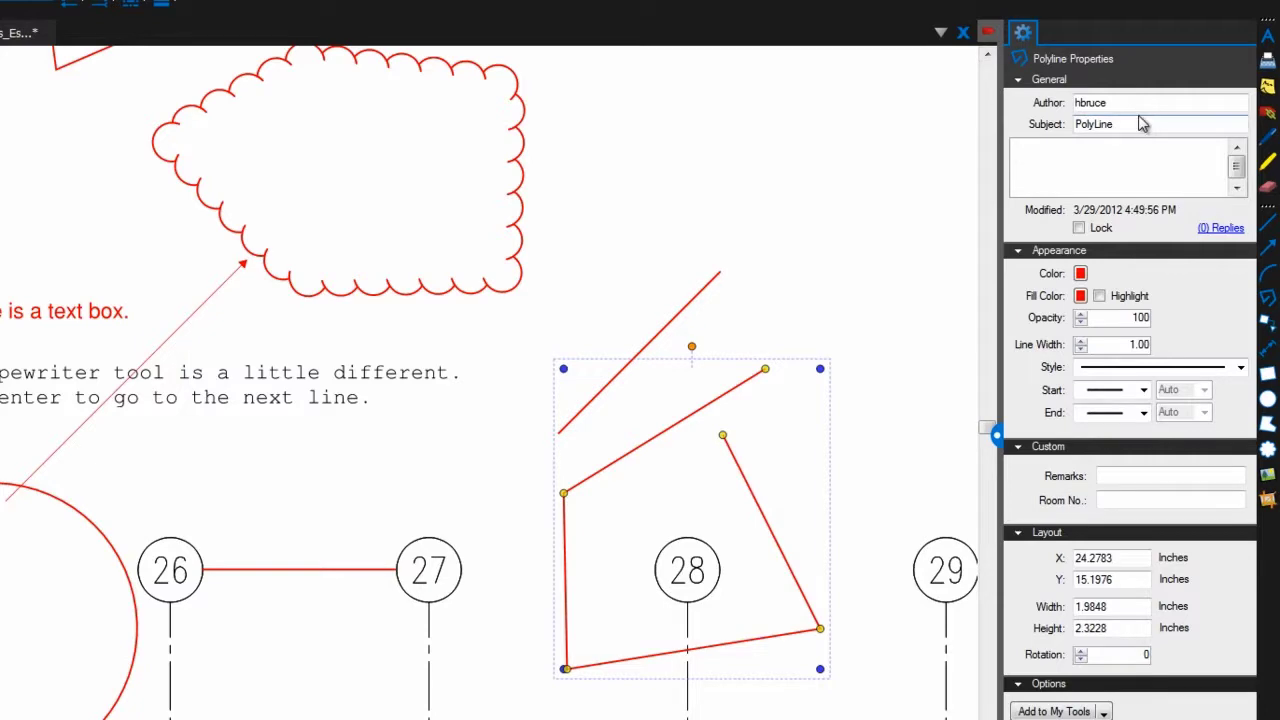
Fill in the polyline's general properties with the author's name, the subject Border and the comment "The border line."
drag(1140, 100, 1064, 100)
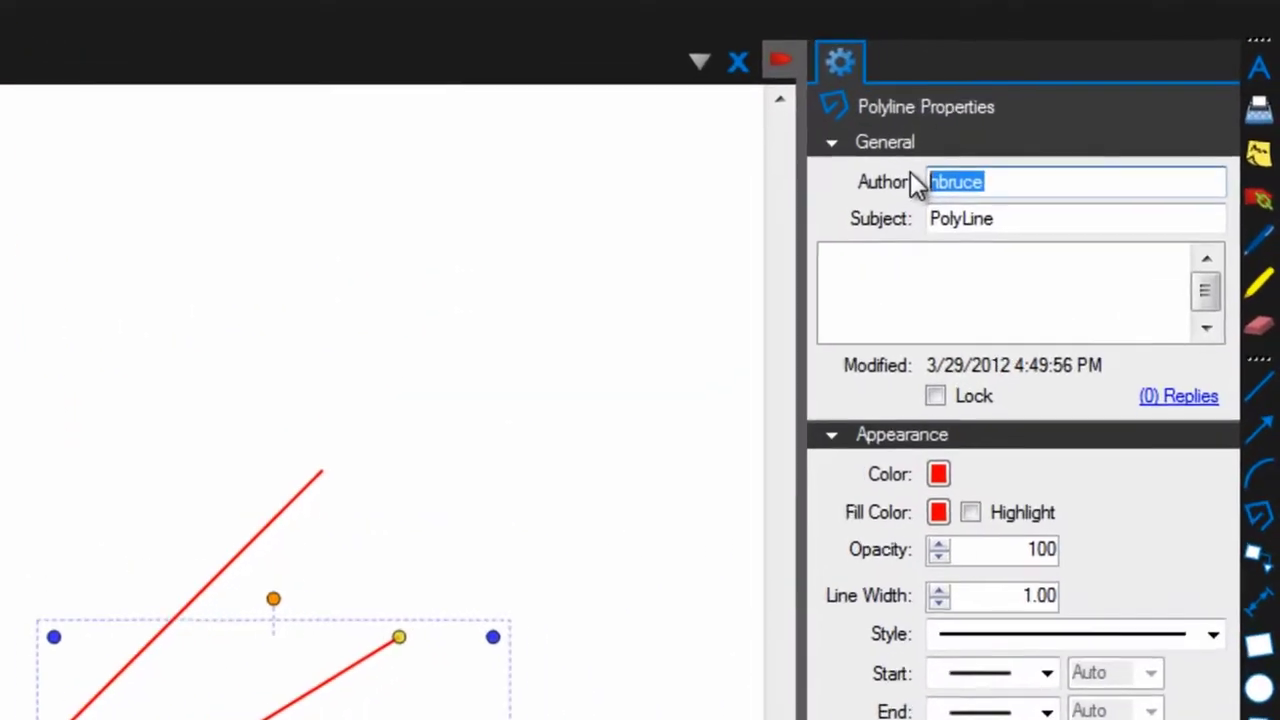
text(Heather B)
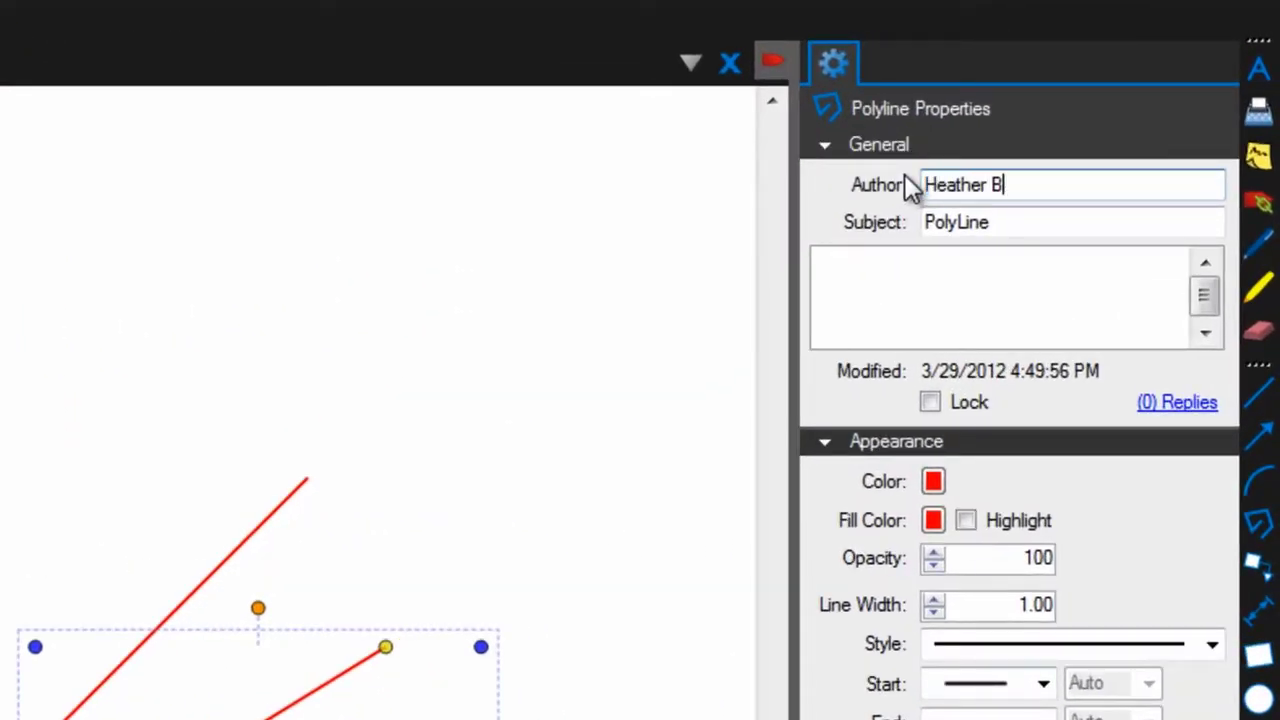
click(1071, 225)
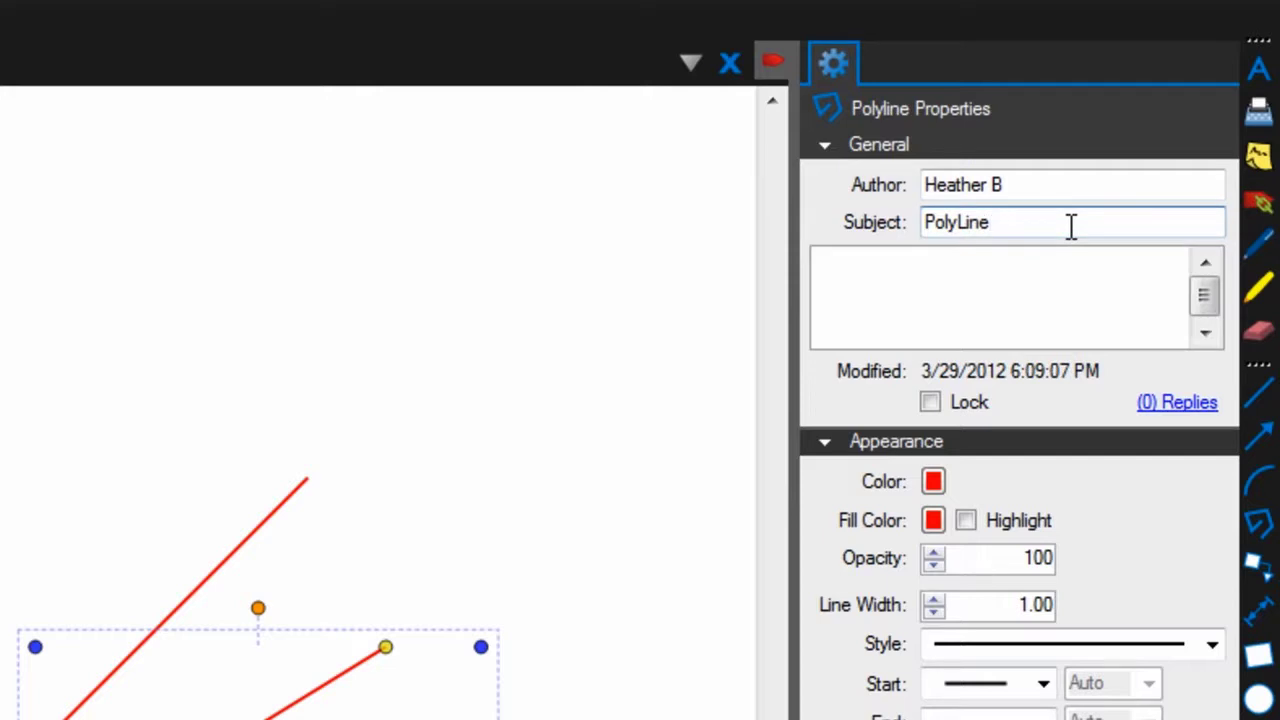
drag(1071, 225, 929, 216)
text(Border)
click(943, 280)
text(The border line.)
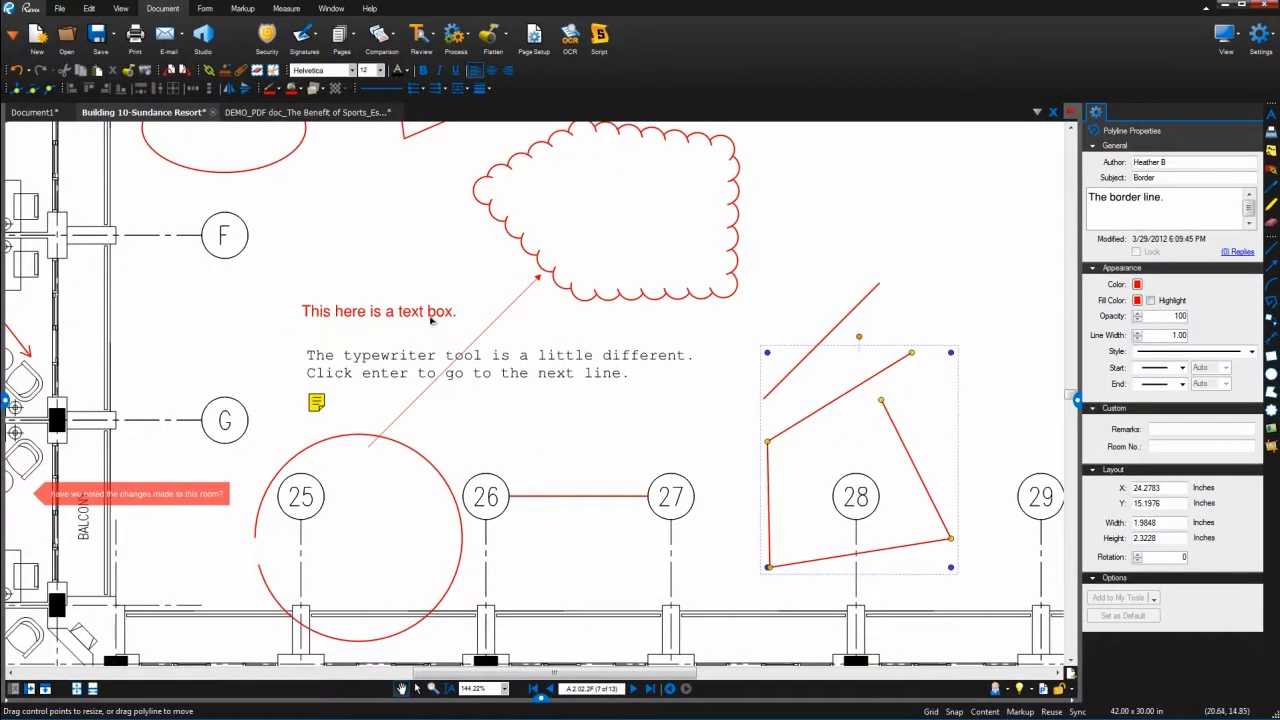
Shorten the red text box's content to "This here is a text." through its properties
click(432, 318)
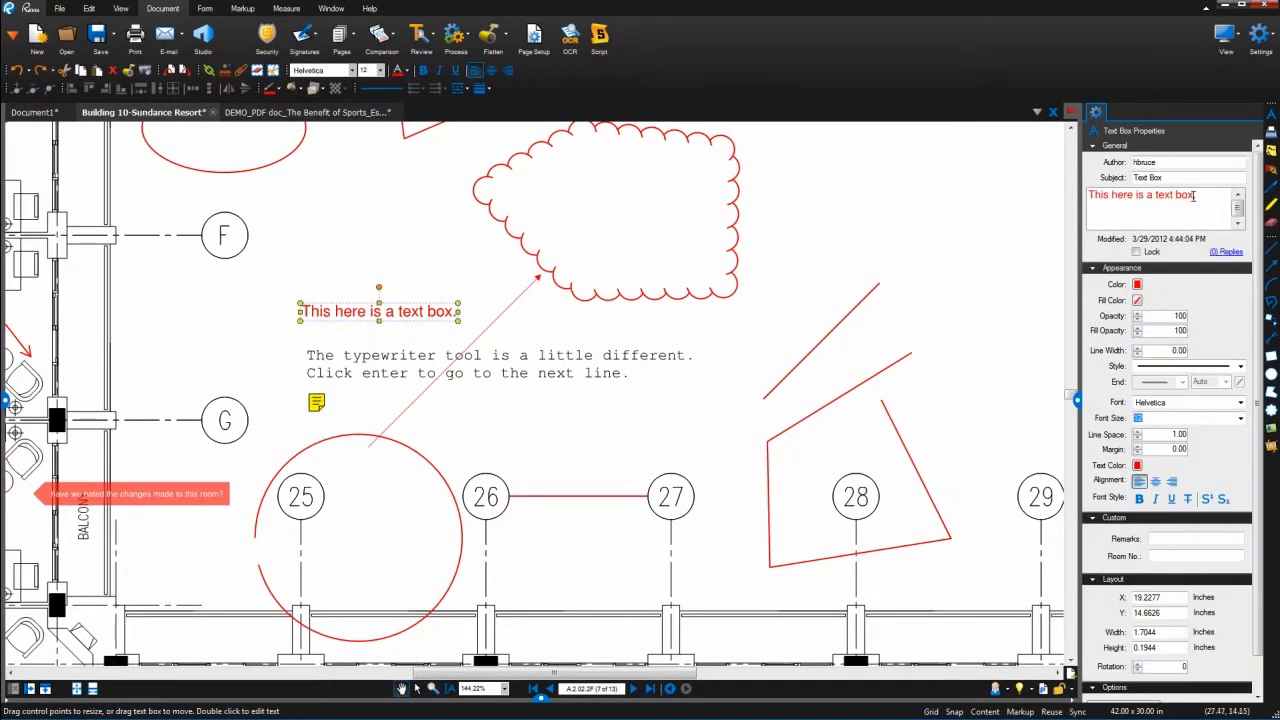
drag(1193, 195, 1177, 195)
key(BackSpace)
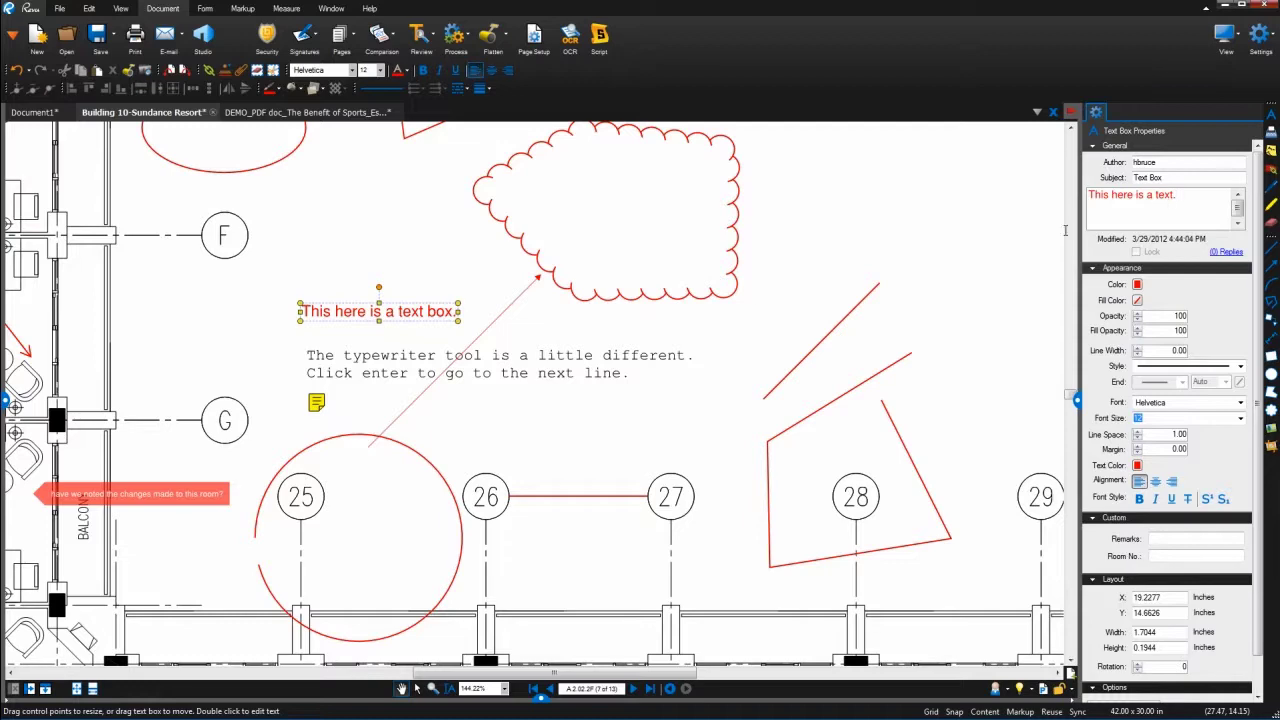
click(451, 317)
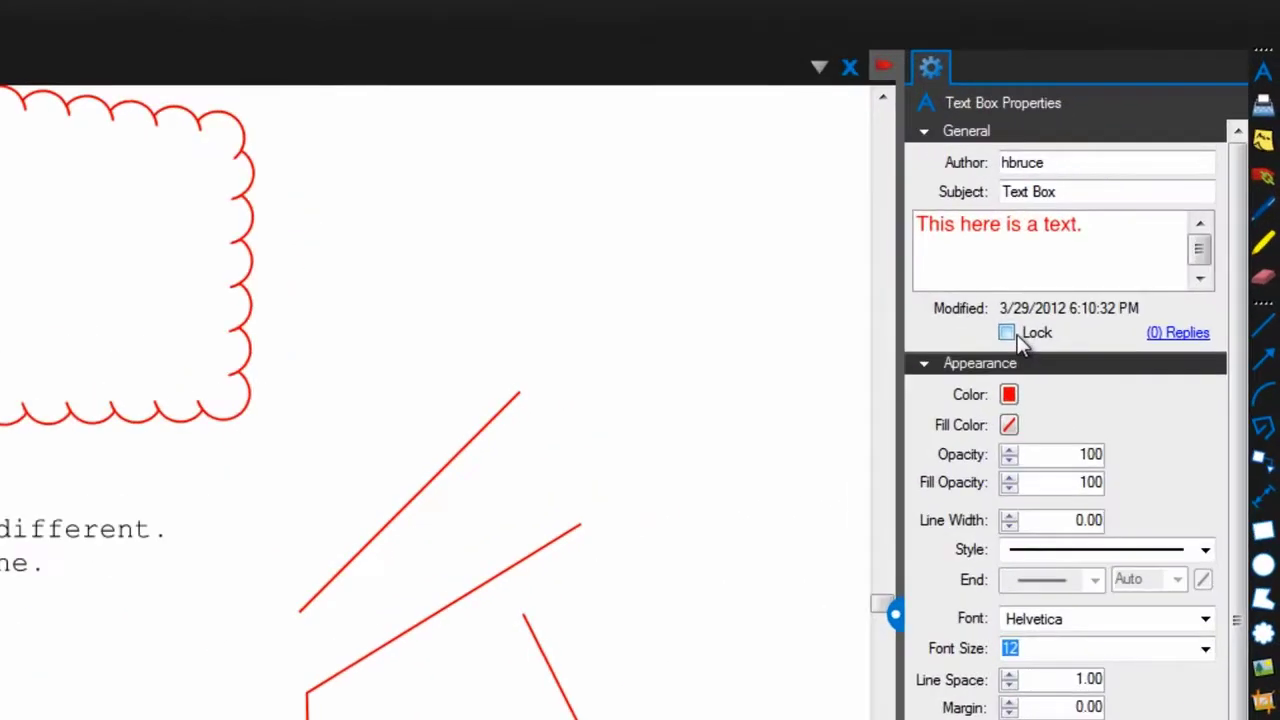
Lock the text box markup and unlock it again
click(1136, 252)
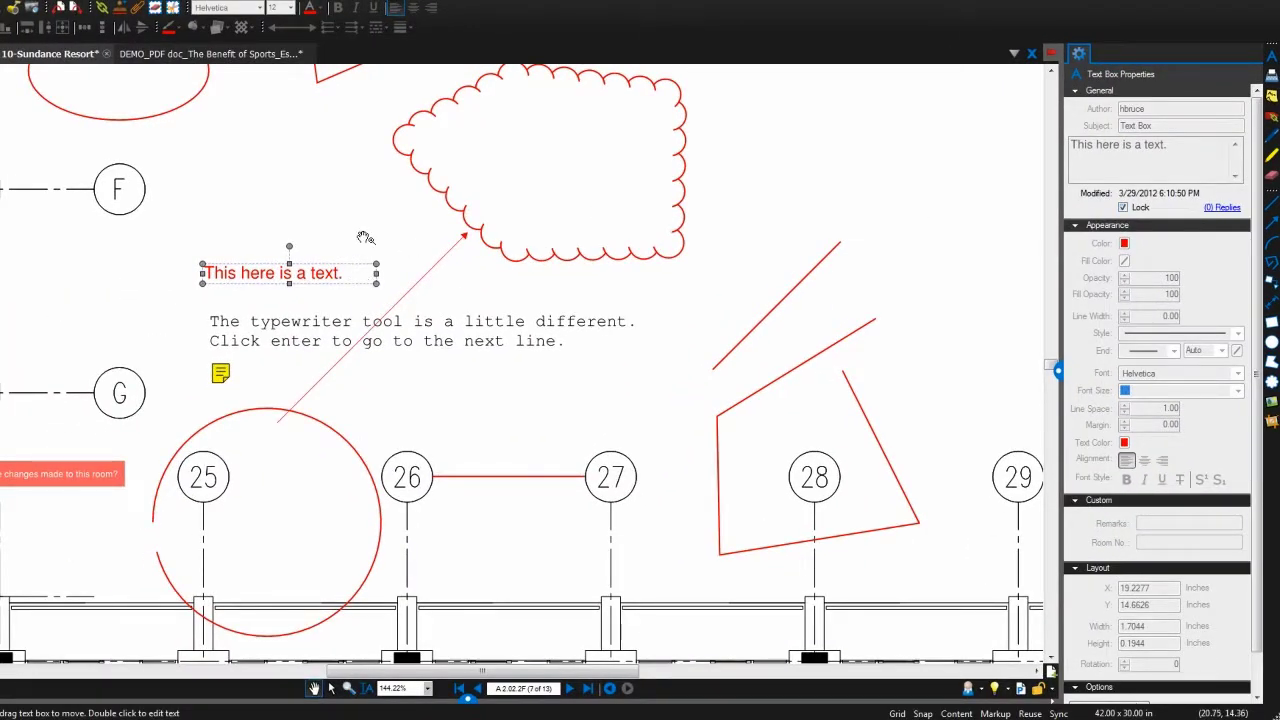
click(1123, 208)
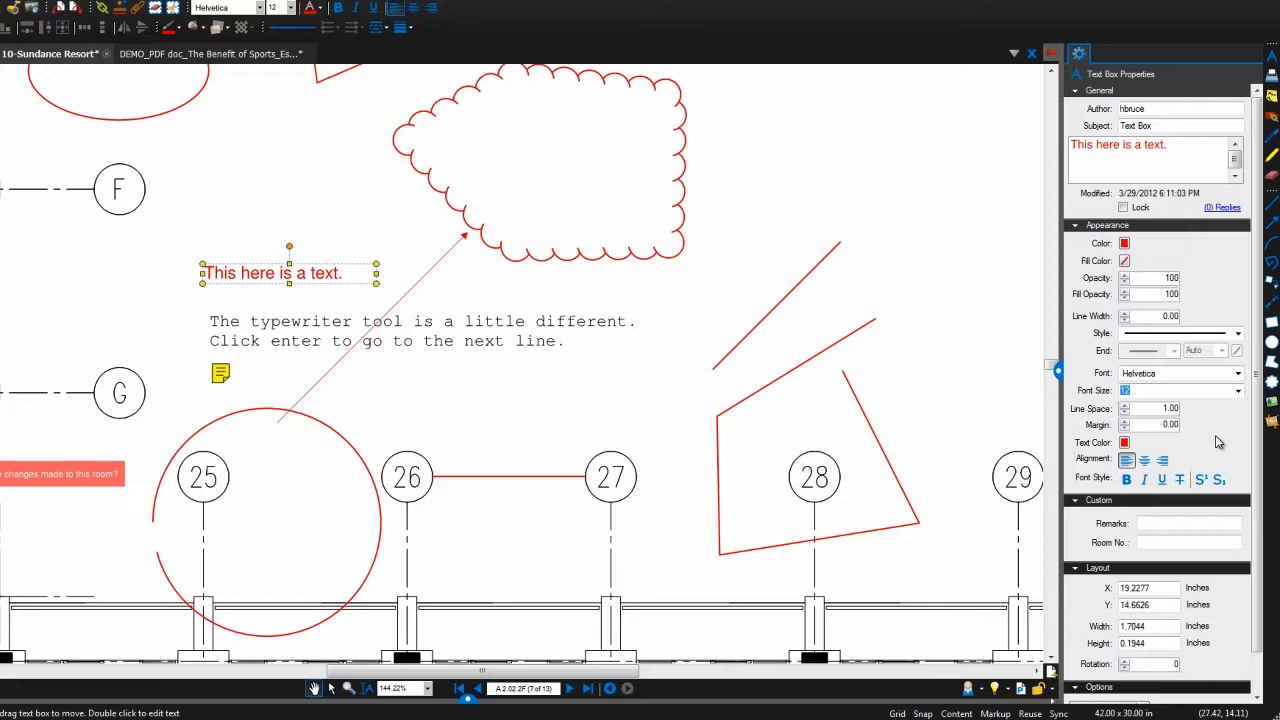
Fill the text box with orange-yellow, move it over grid bubble F and set its fill opacity to 40
click(1125, 261)
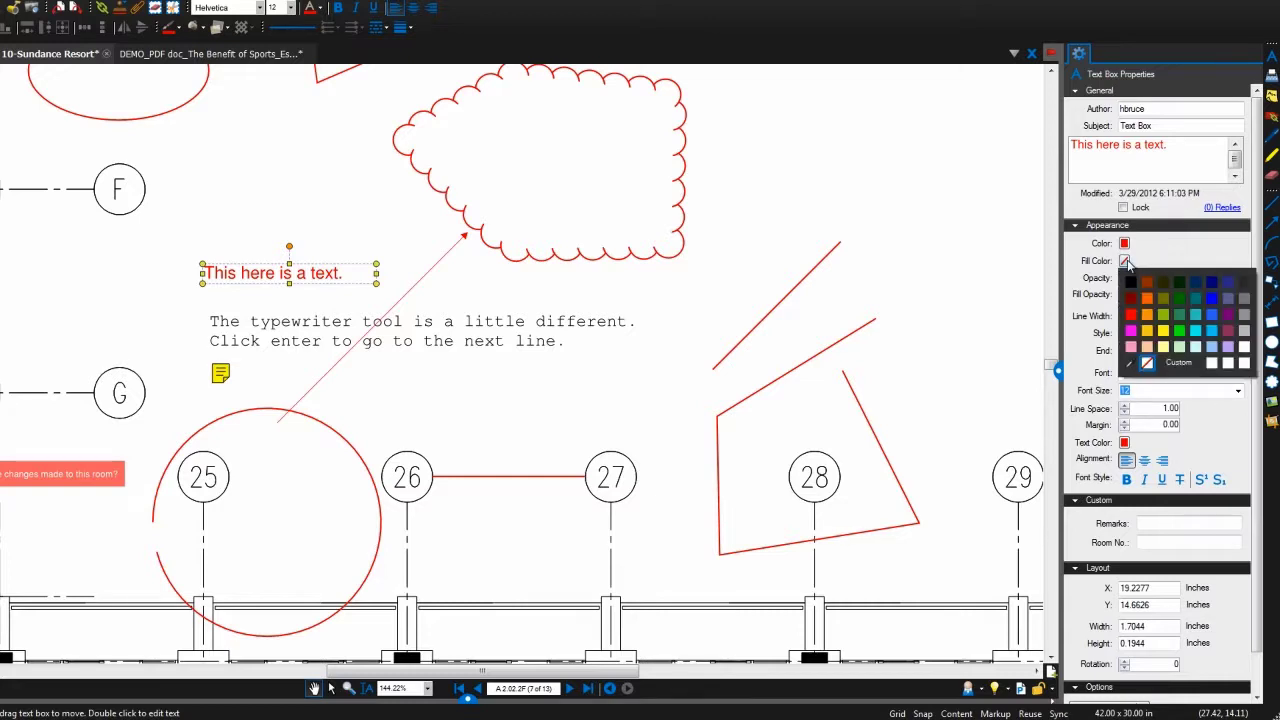
click(1148, 332)
drag(356, 278, 202, 200)
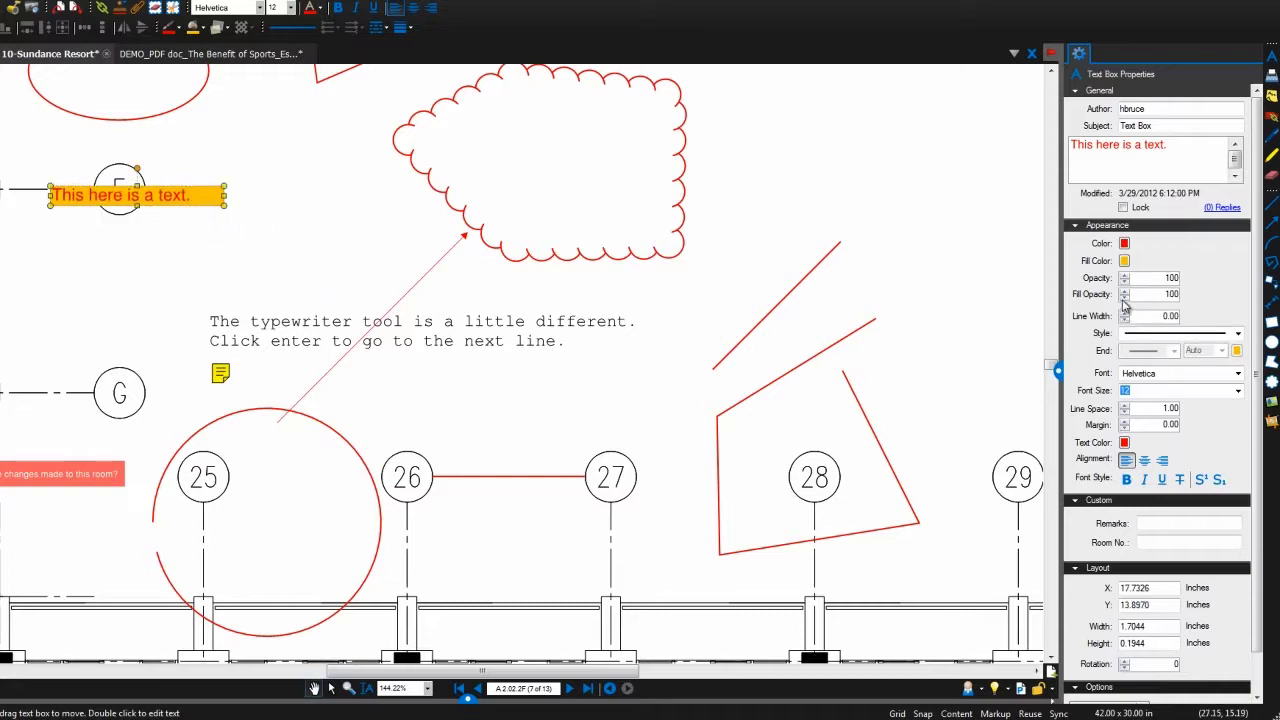
click(1124, 299)
click(1124, 299)
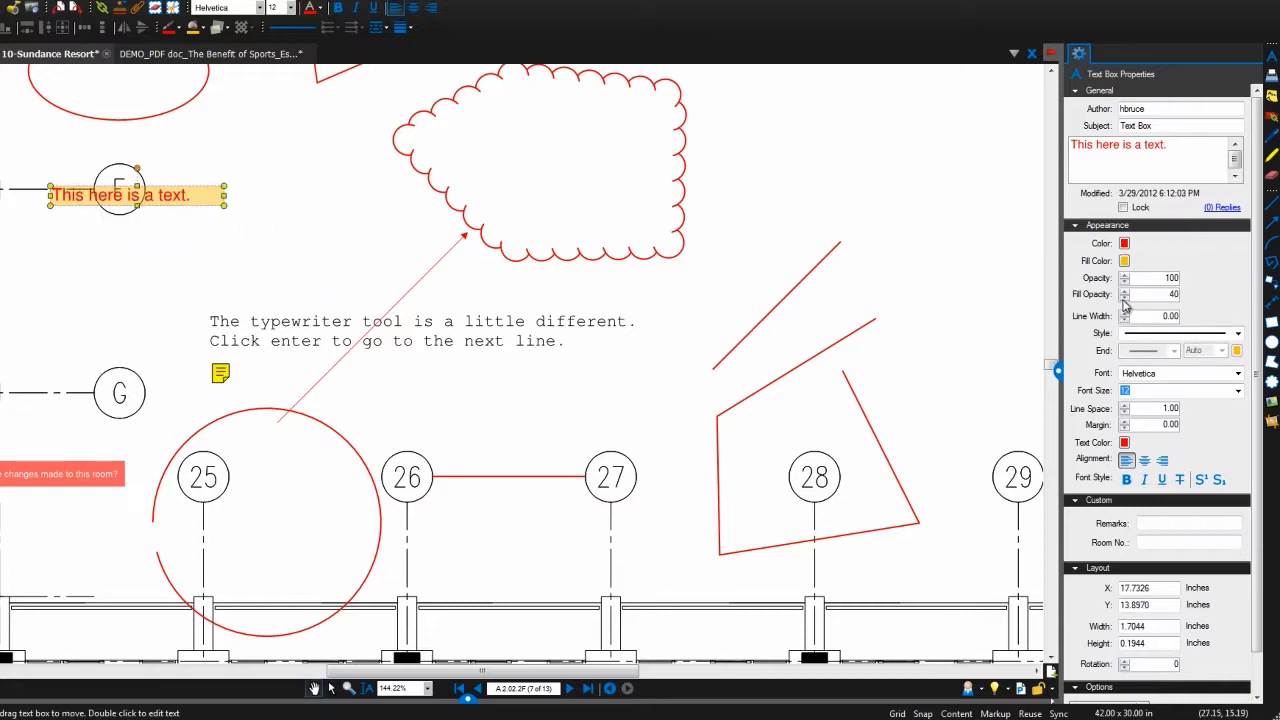
Give the text box a magenta border with a line width of 2.00 and a dashed line style
click(1124, 313)
click(1124, 313)
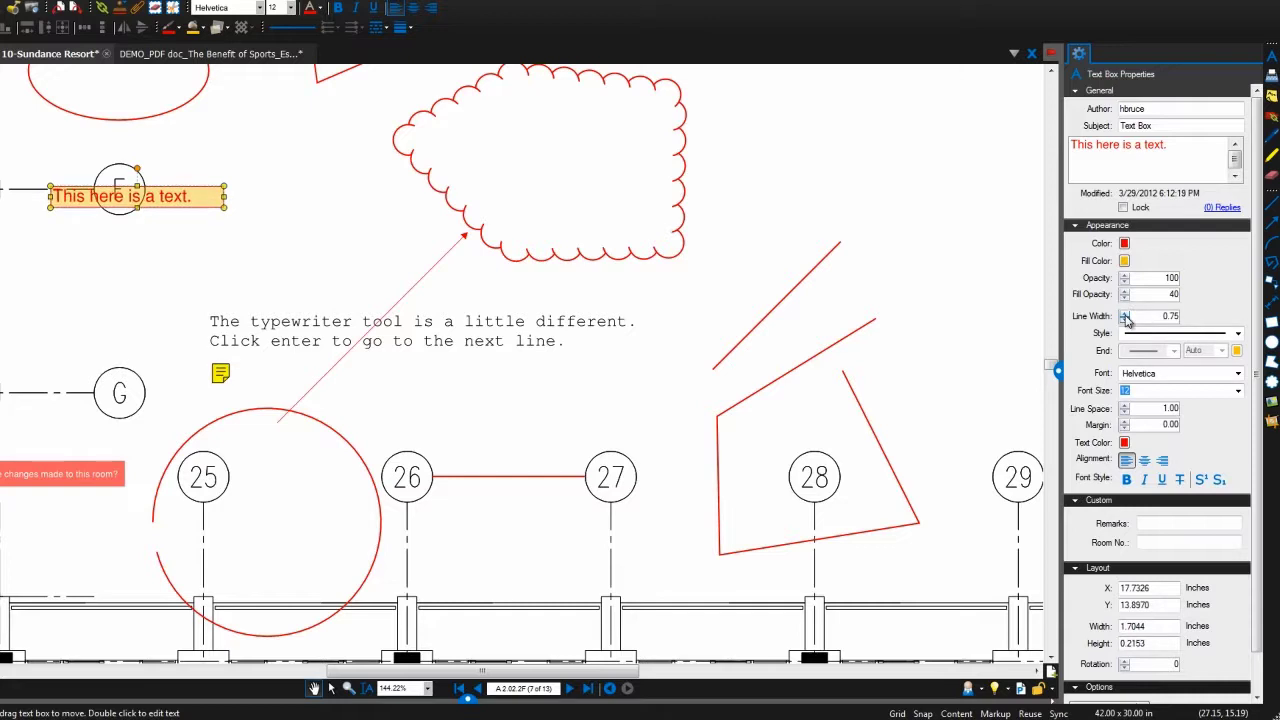
click(1124, 313)
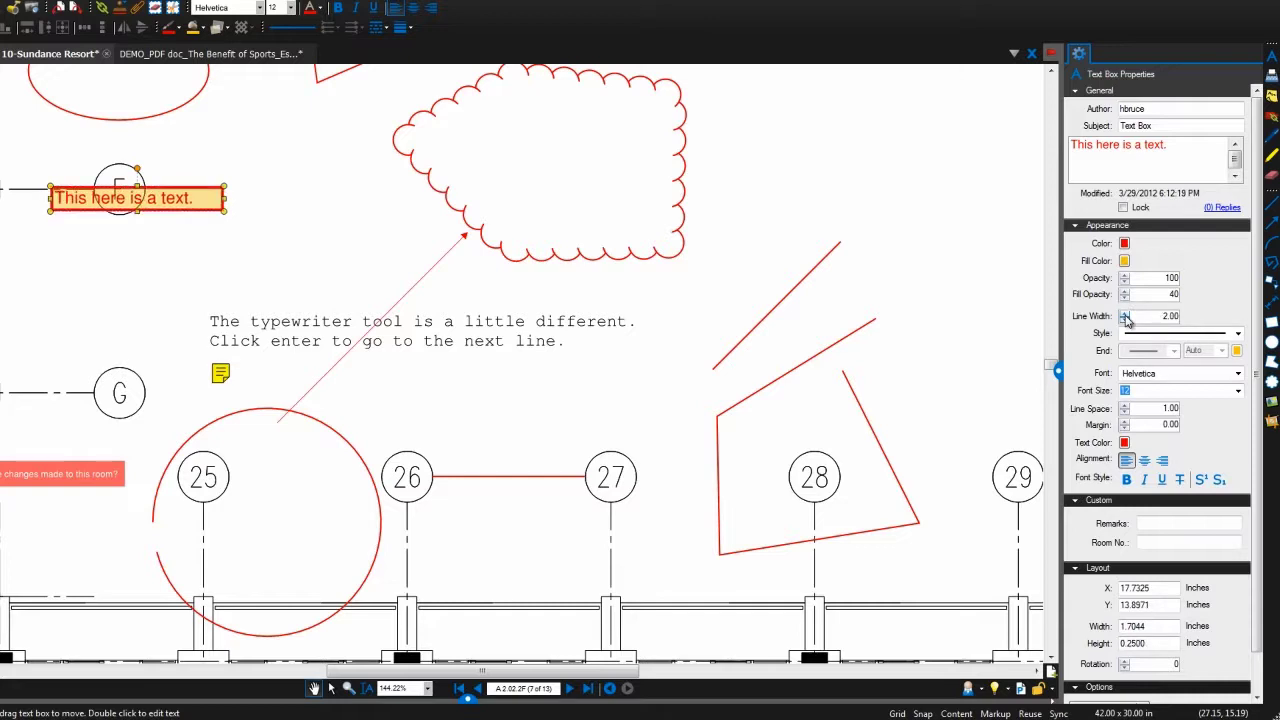
click(1124, 243)
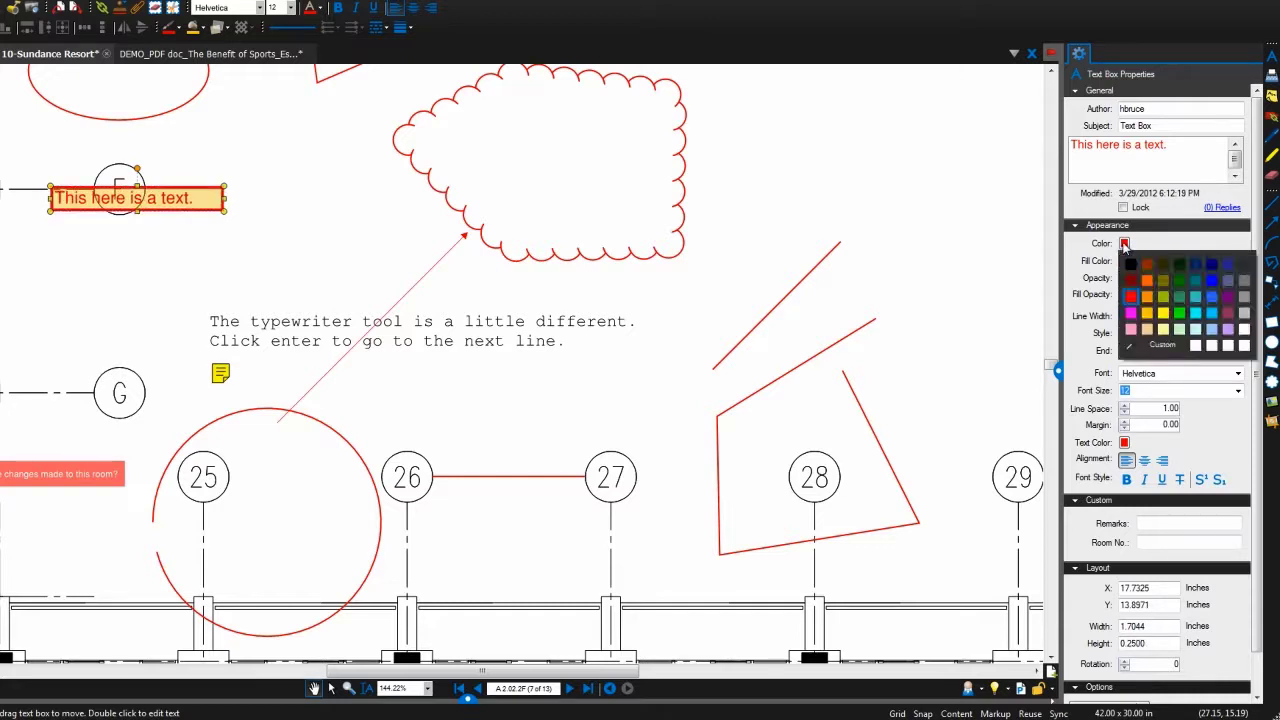
click(1136, 313)
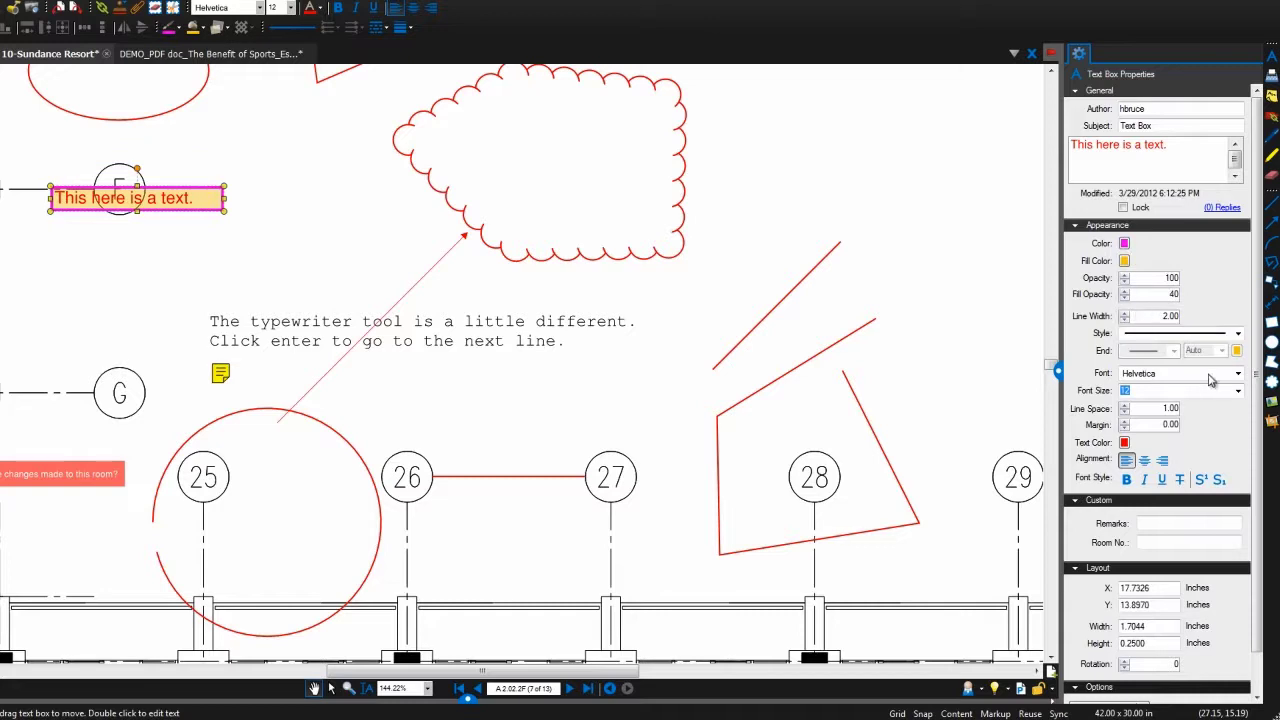
click(1237, 333)
click(1203, 518)
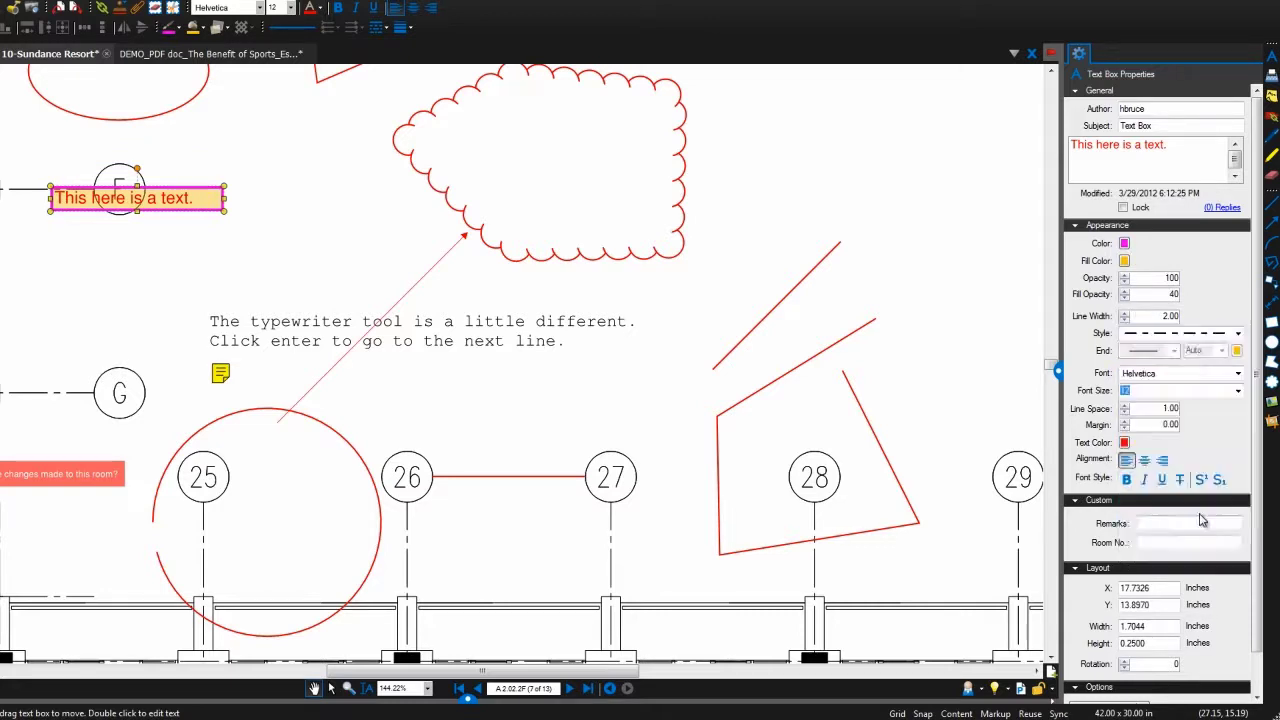
Set the text box's font size to 26 and its line space to 1.30
click(1238, 391)
click(1188, 573)
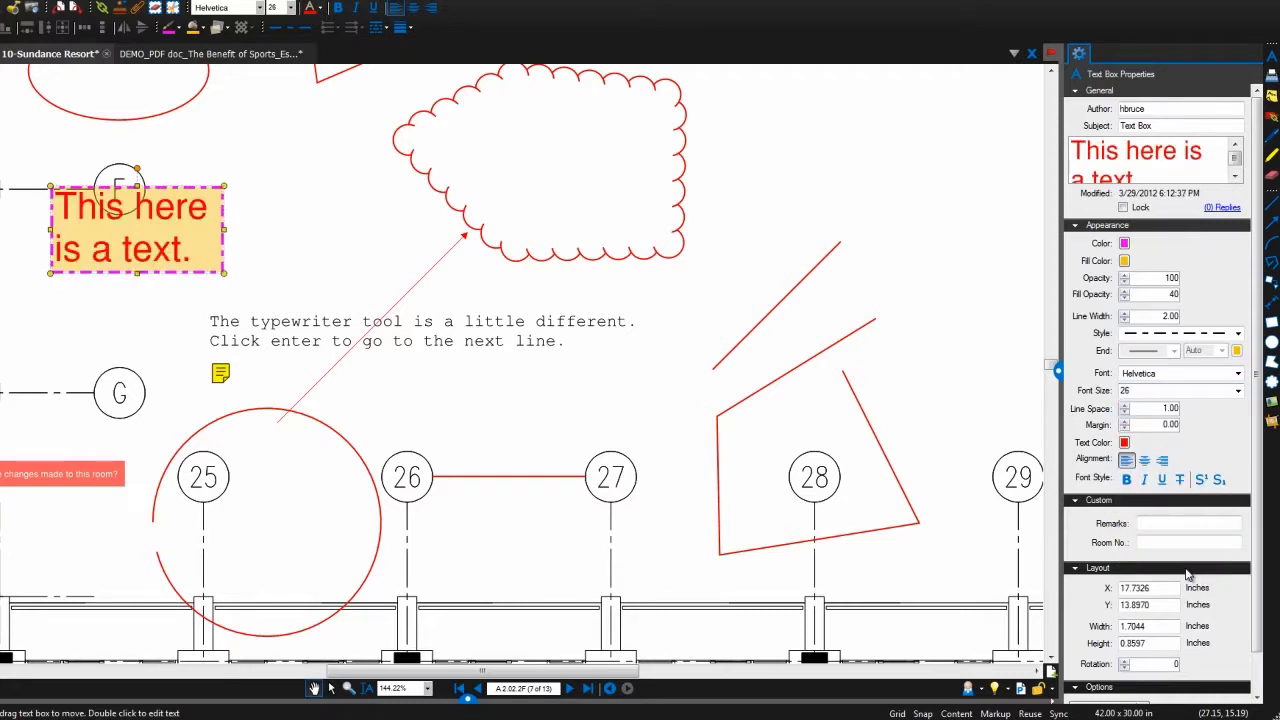
click(1125, 406)
click(1125, 406)
click(1125, 406)
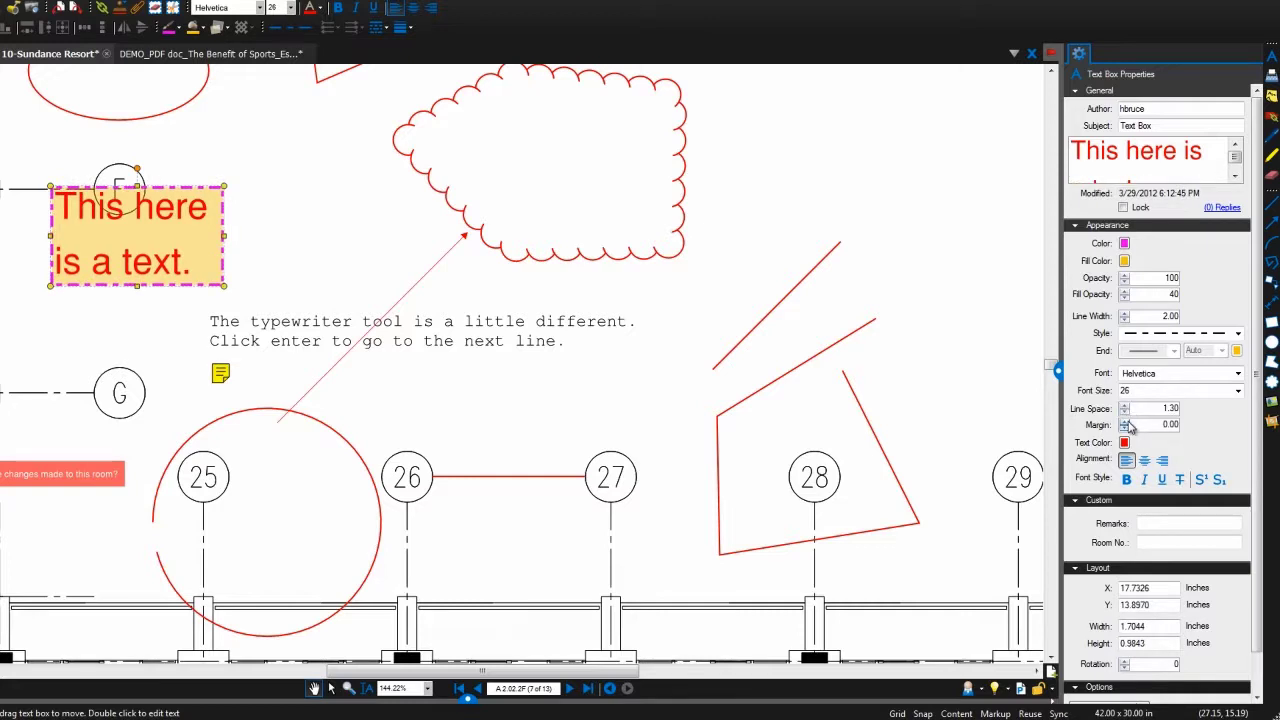
Set the text box's margin to 6.00
click(1125, 422)
click(1125, 422)
click(1125, 422)
click(1125, 422)
click(1125, 422)
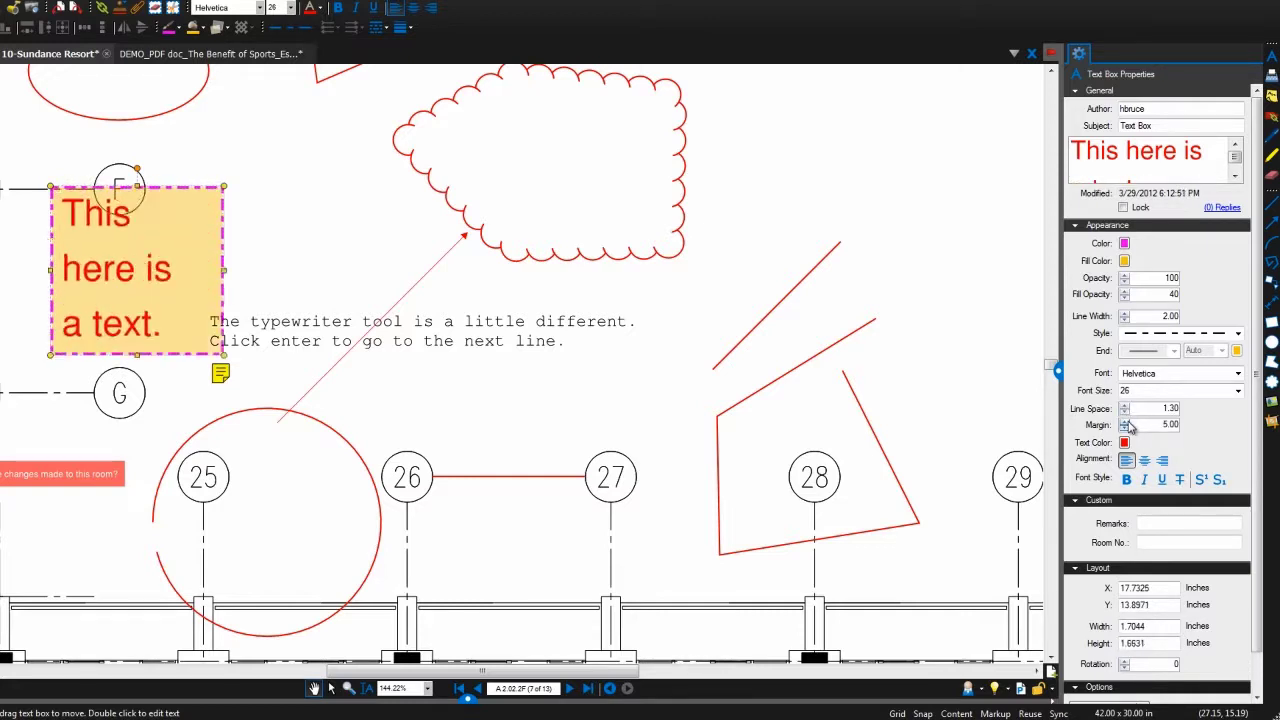
click(1125, 422)
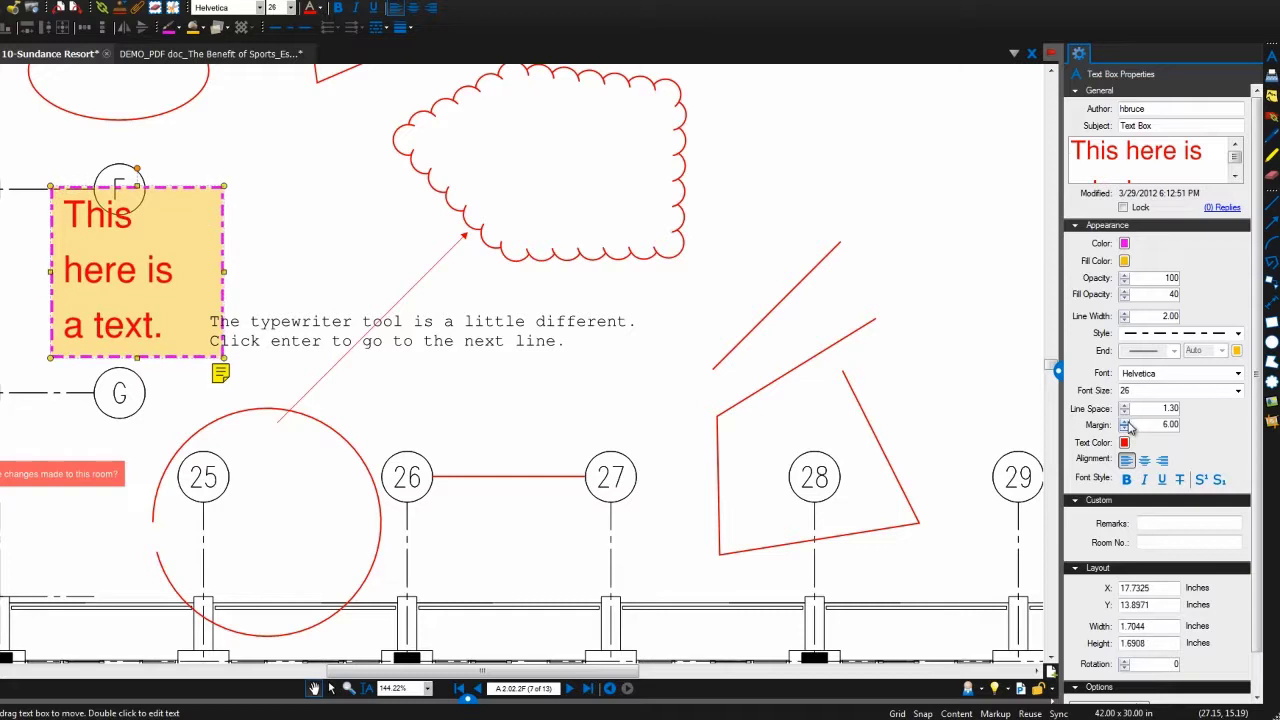
Format the text box's text as black, center-aligned and bold
click(1124, 442)
click(1130, 497)
click(1144, 461)
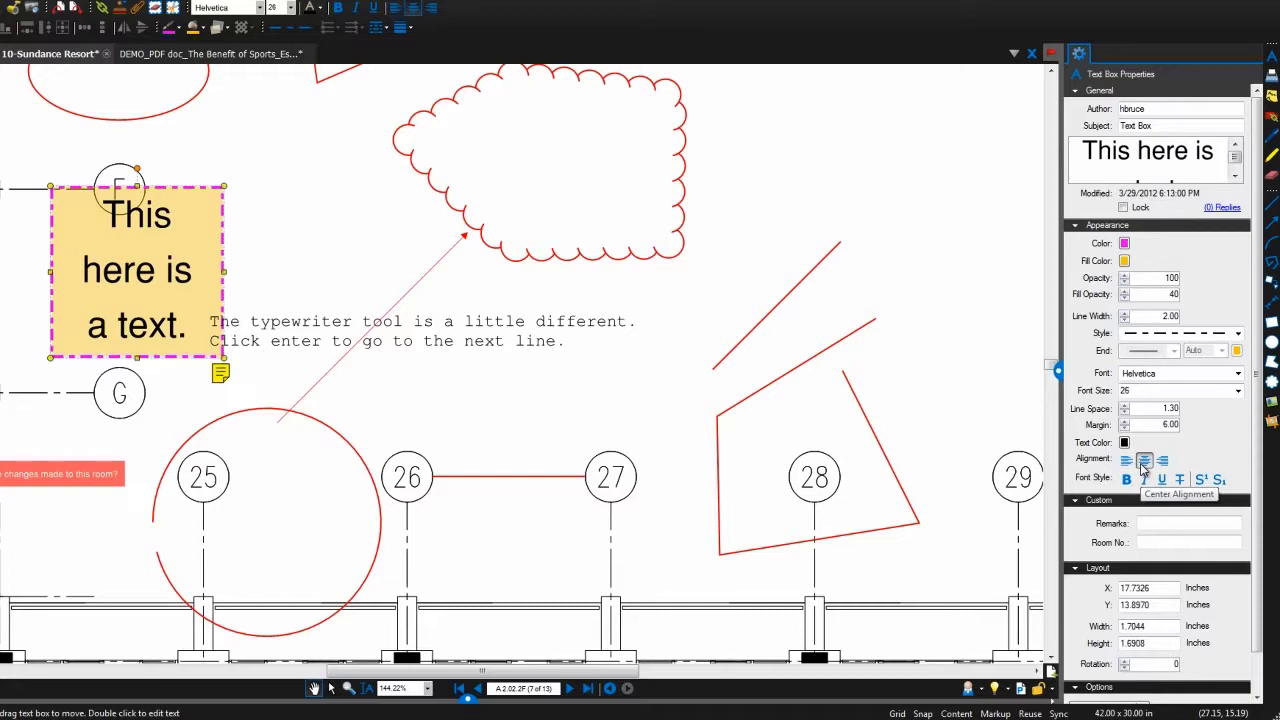
click(1126, 479)
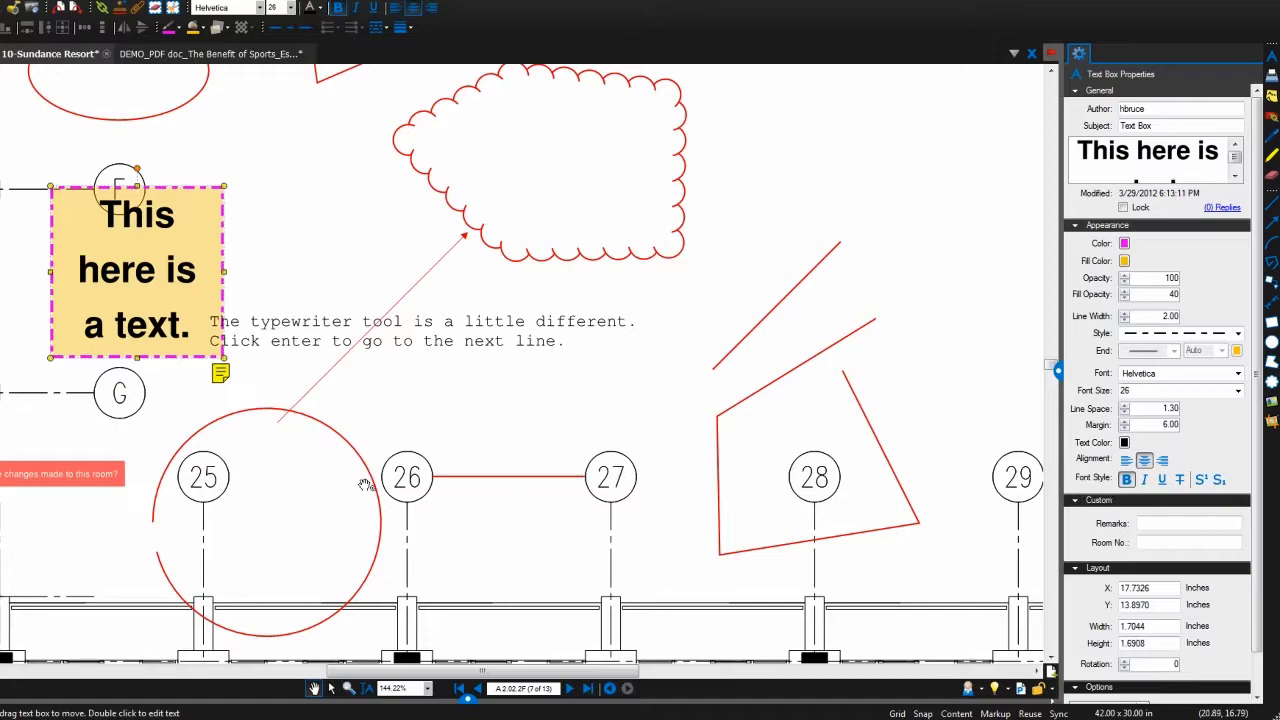
Change the fill color of the flag markup beside the balcony to magenta
click(100, 484)
mouse_move(76, 507)
mouse_down()
mouse_move(329, 471)
mouse_move(491, 420)
mouse_move(492, 406)
mouse_up()
click(492, 406)
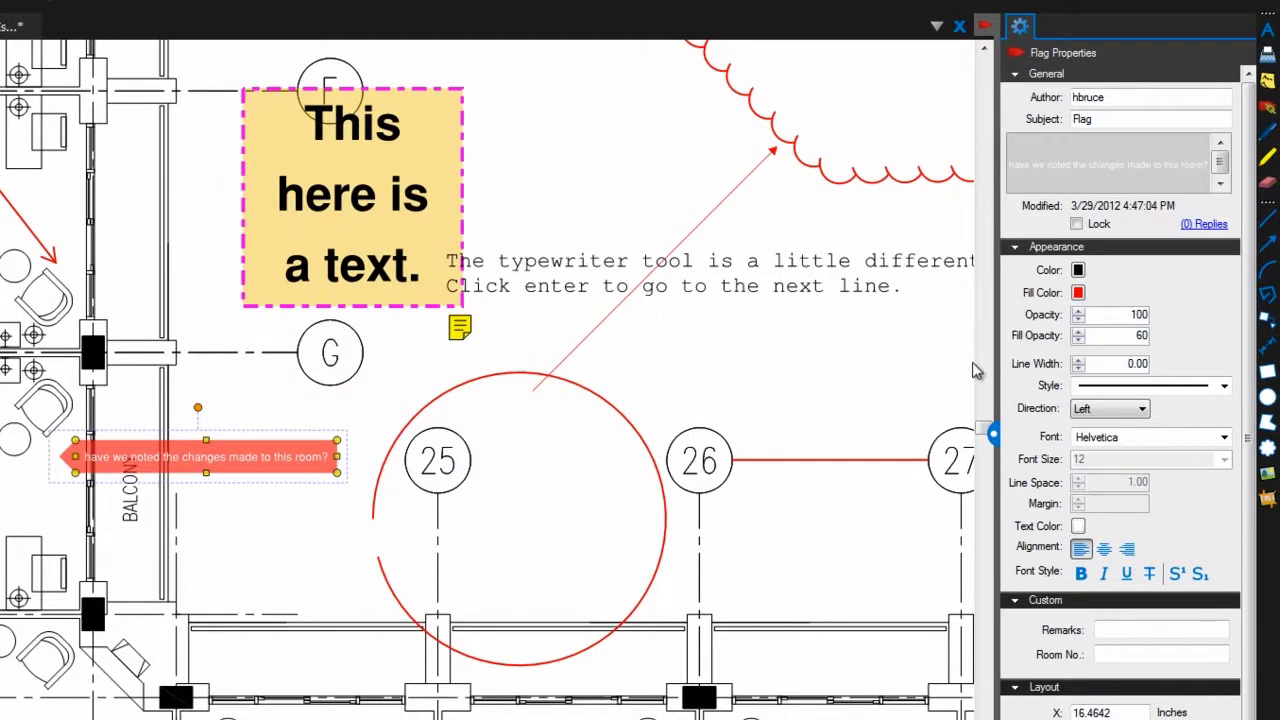
click(1078, 292)
click(1086, 383)
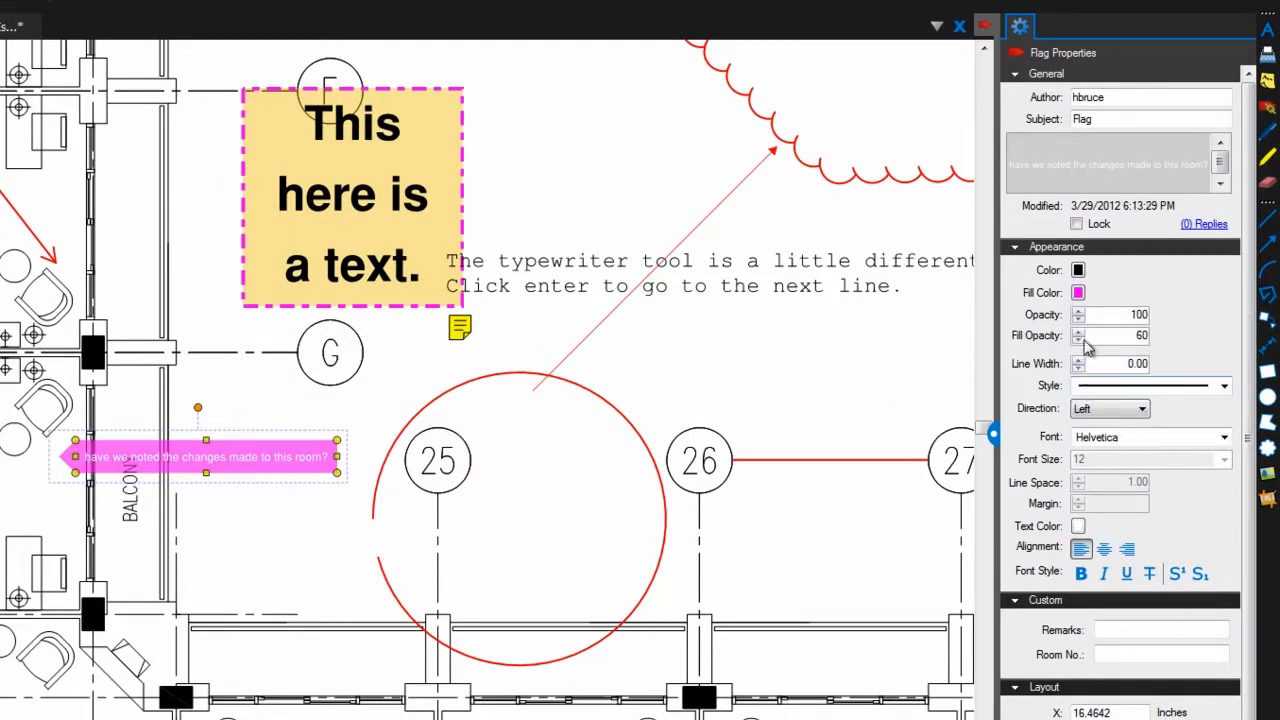
Give the flag markup a red outline with a line width of 4.00
click(1078, 270)
click(1086, 338)
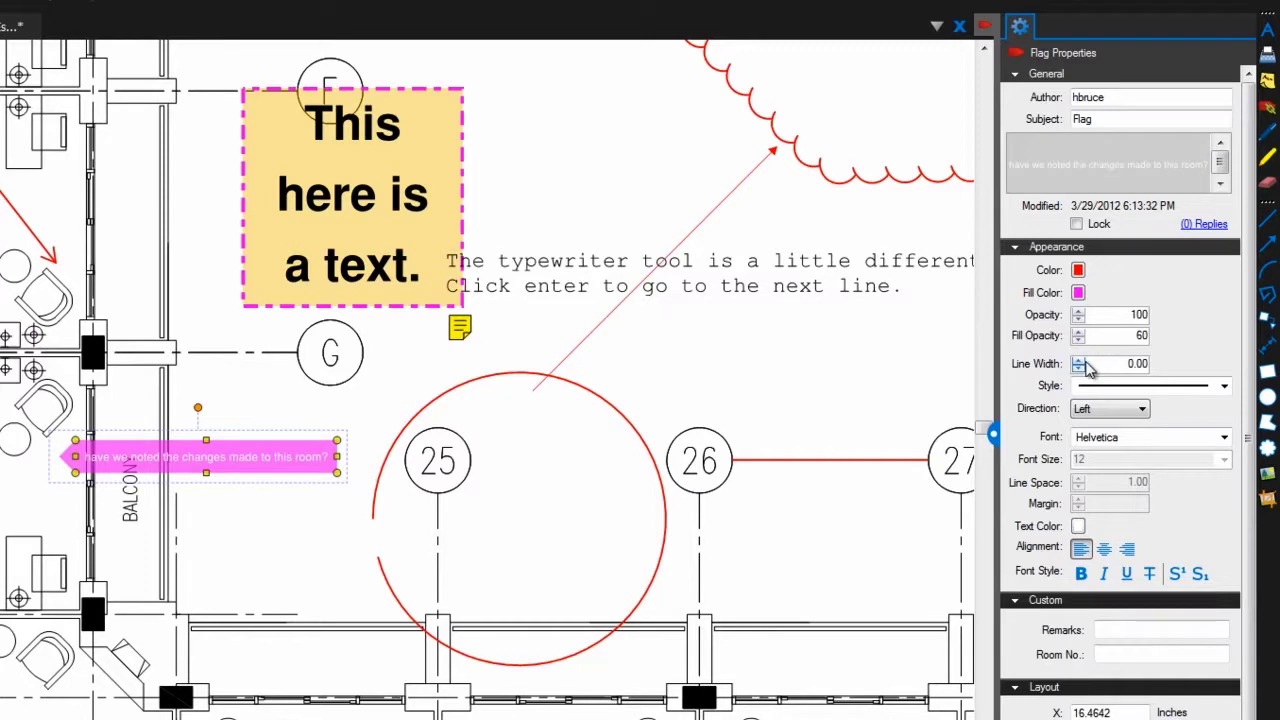
click(1079, 360)
click(1079, 360)
click(1079, 360)
click(1079, 360)
click(1079, 360)
click(1079, 360)
click(1079, 360)
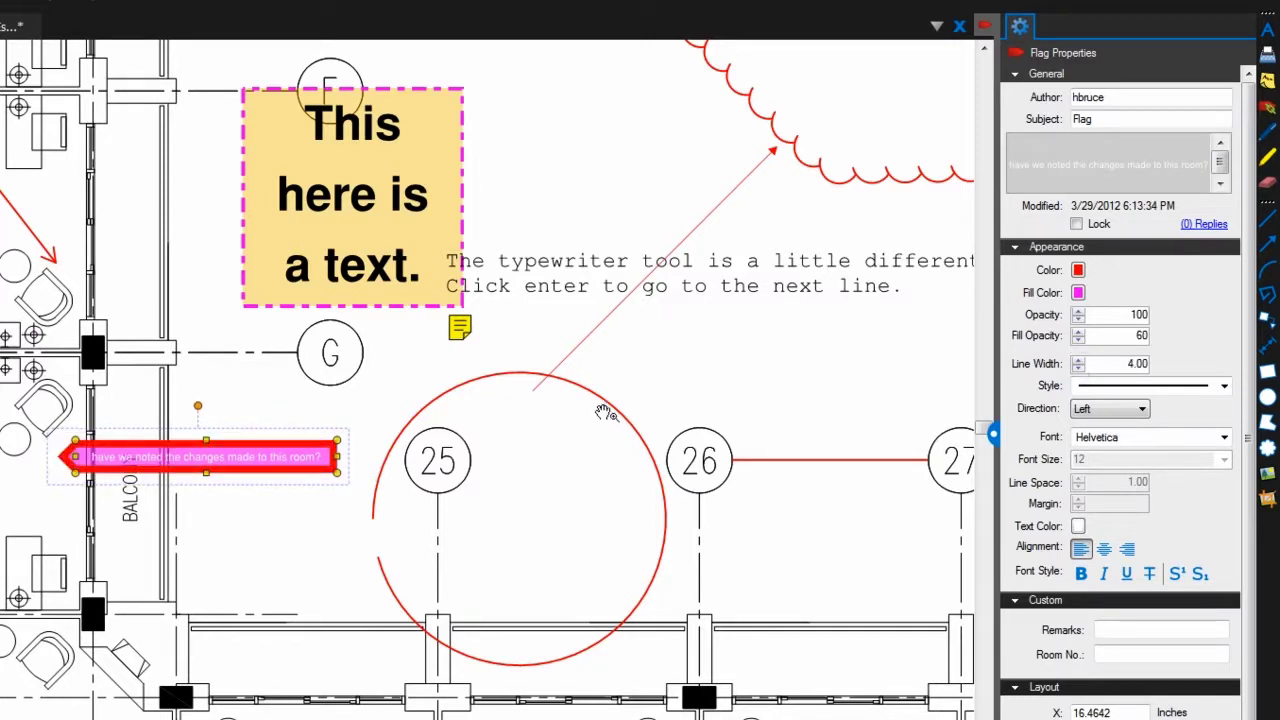
Enlarge the flag markup until it reaches over grid bubble 25 and set its text color to black
drag(392, 500, 483, 516)
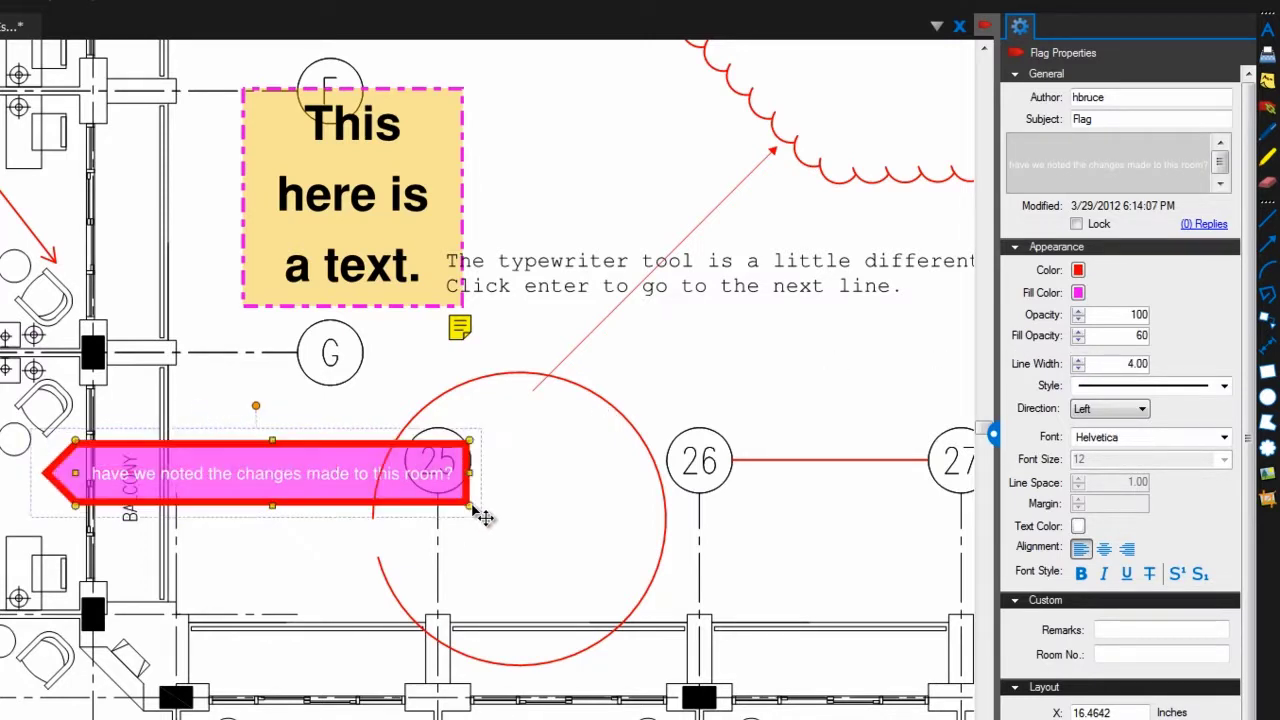
click(1078, 526)
click(1081, 549)
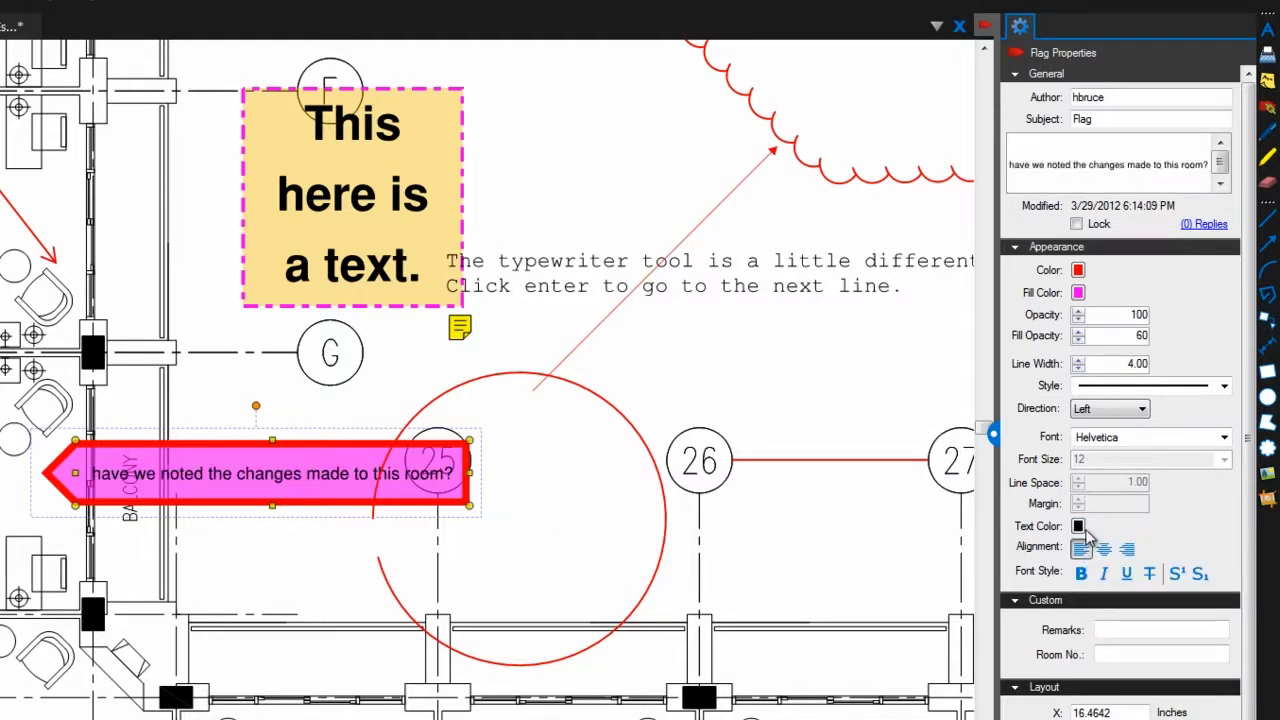
Set the direction of the magenta flag markup to Right
click(1122, 410)
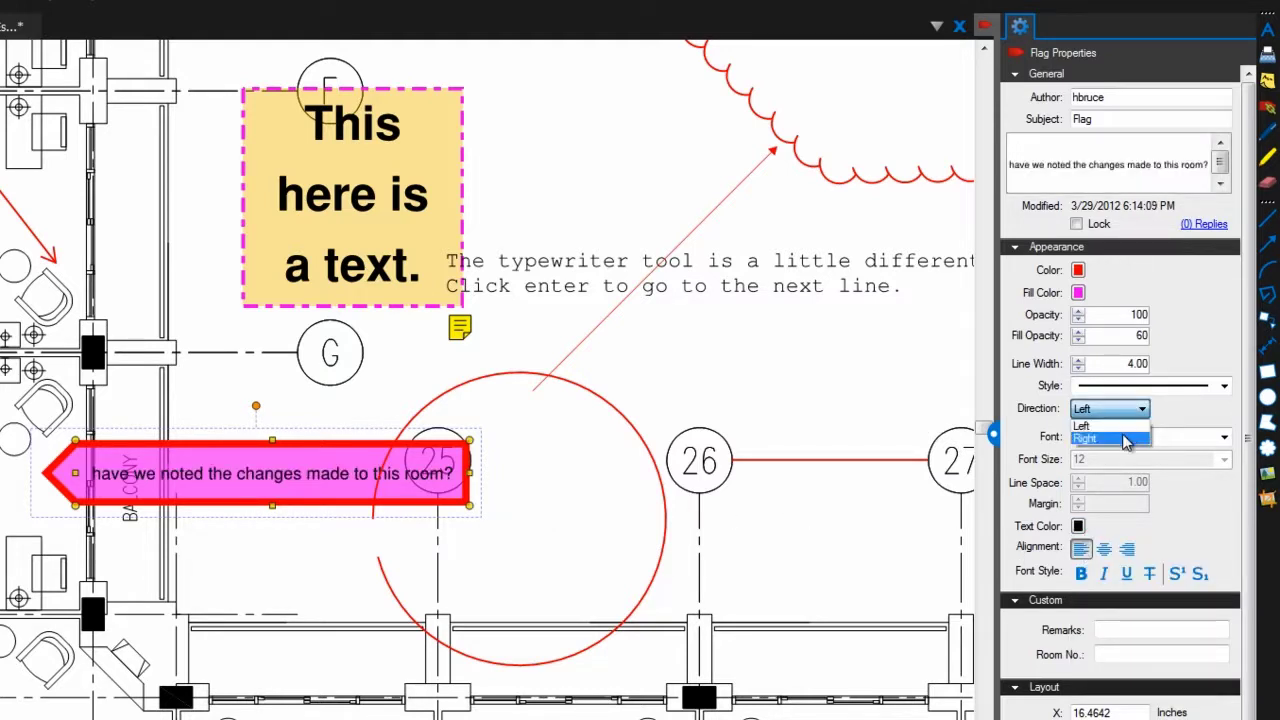
click(1126, 439)
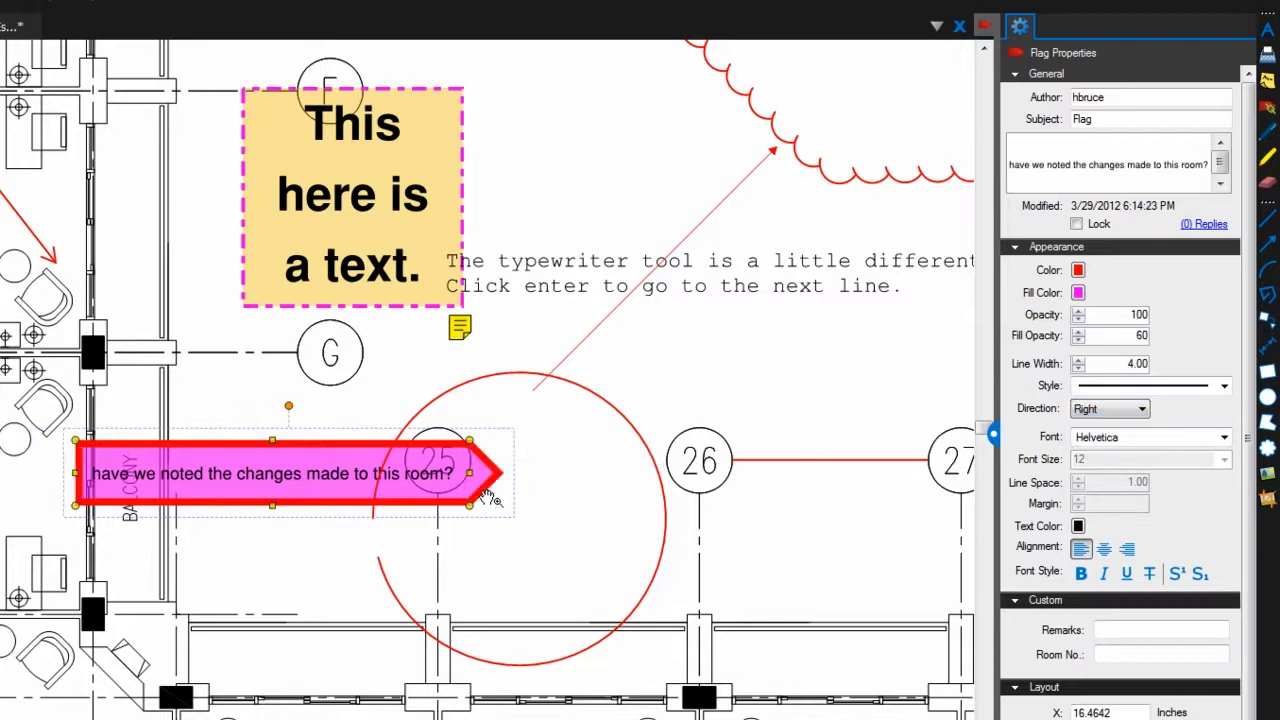
Select the note markup below the typewriter text, change its color to red and set its opacity to 80
click(459, 327)
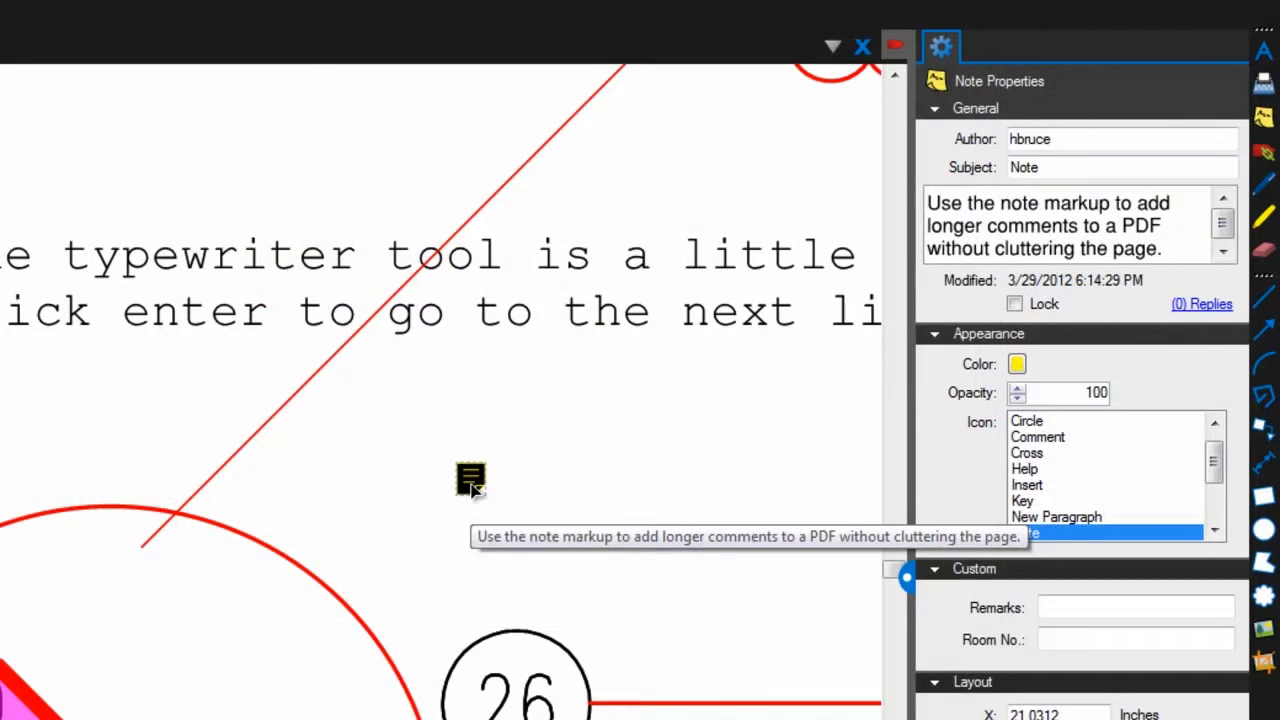
click(1016, 364)
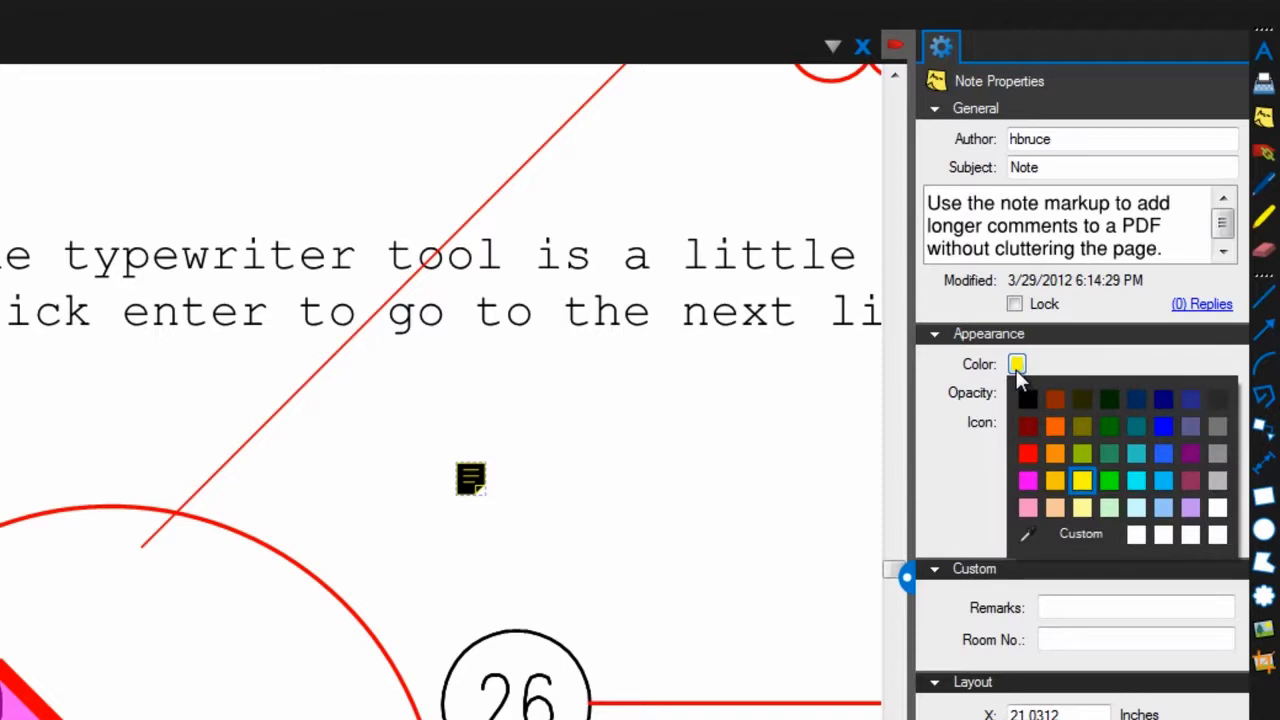
click(1027, 455)
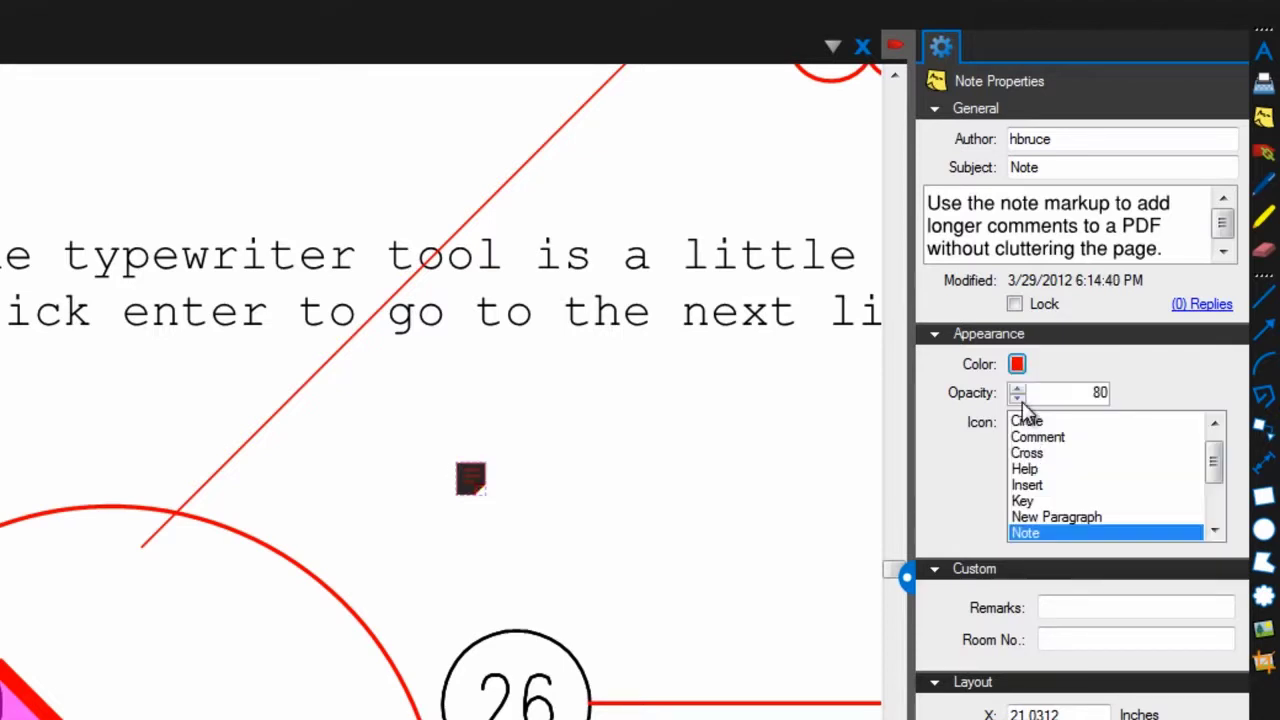
click(1017, 397)
click(1017, 388)
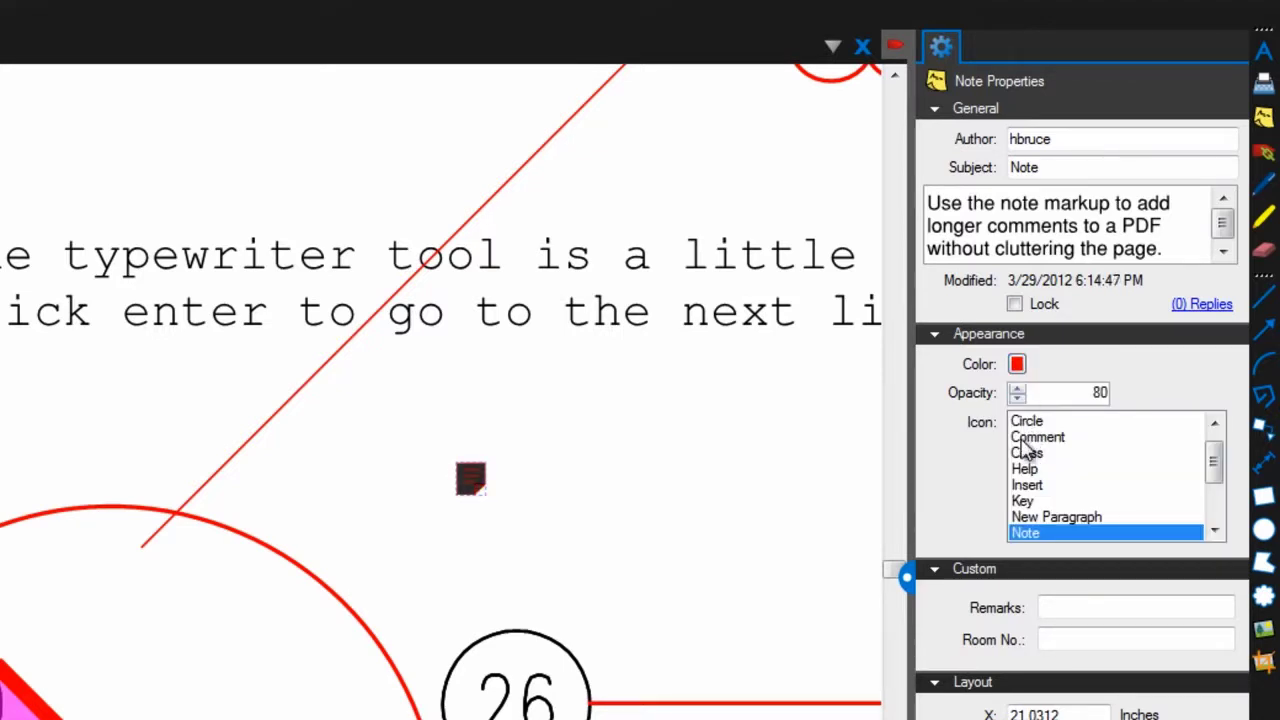
Change the note markup's icon to Help and deselect the note
click(1023, 441)
click(1024, 453)
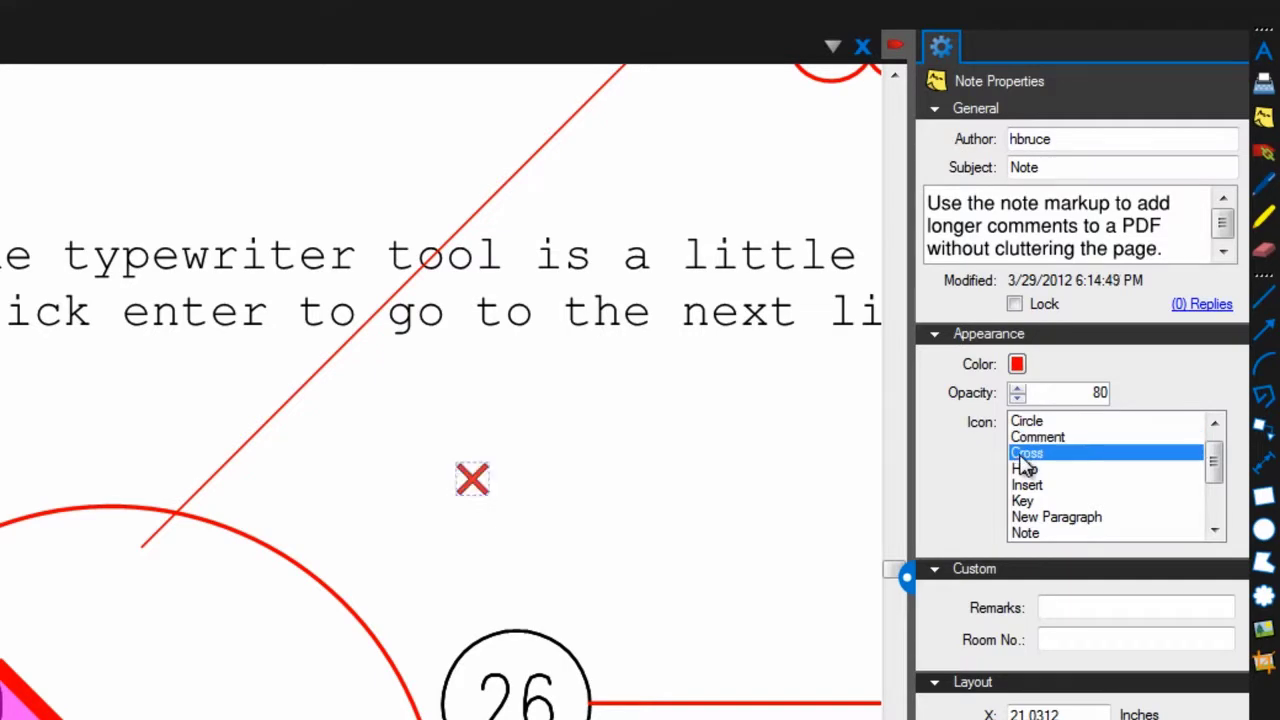
click(1024, 468)
click(756, 472)
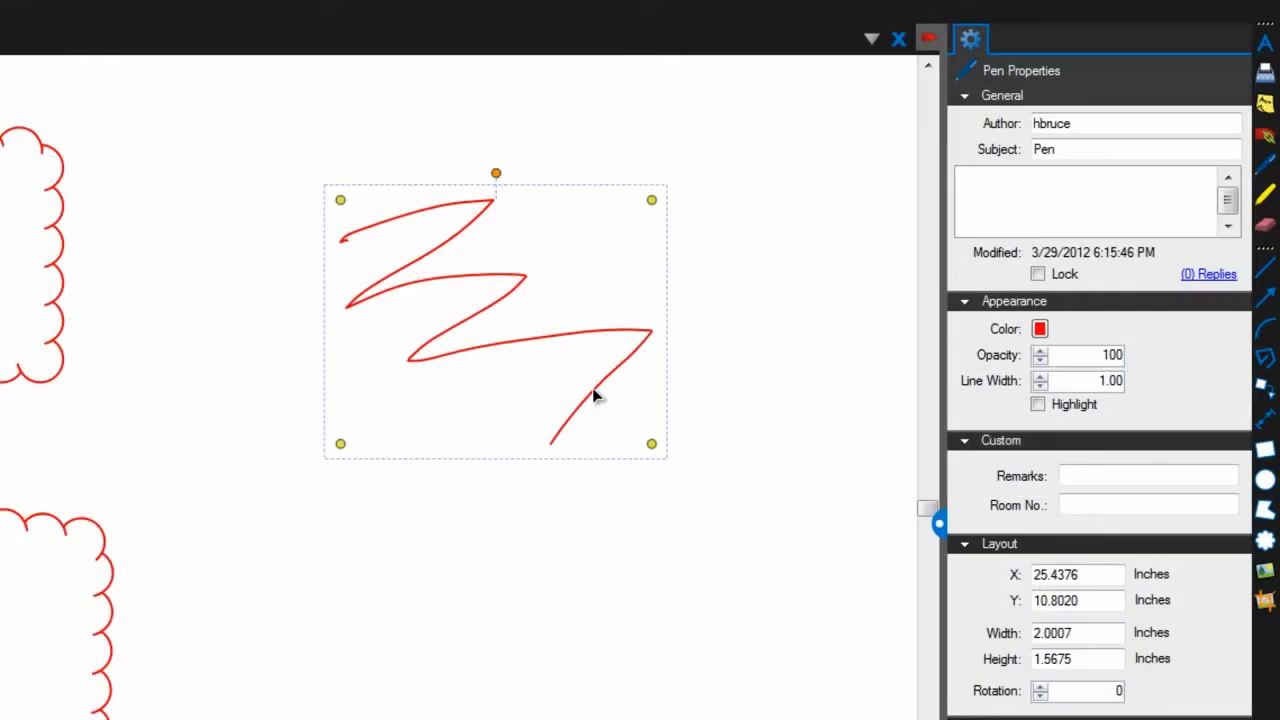
Change the zigzag pen markup's color to green and set its opacity to 60
click(1040, 332)
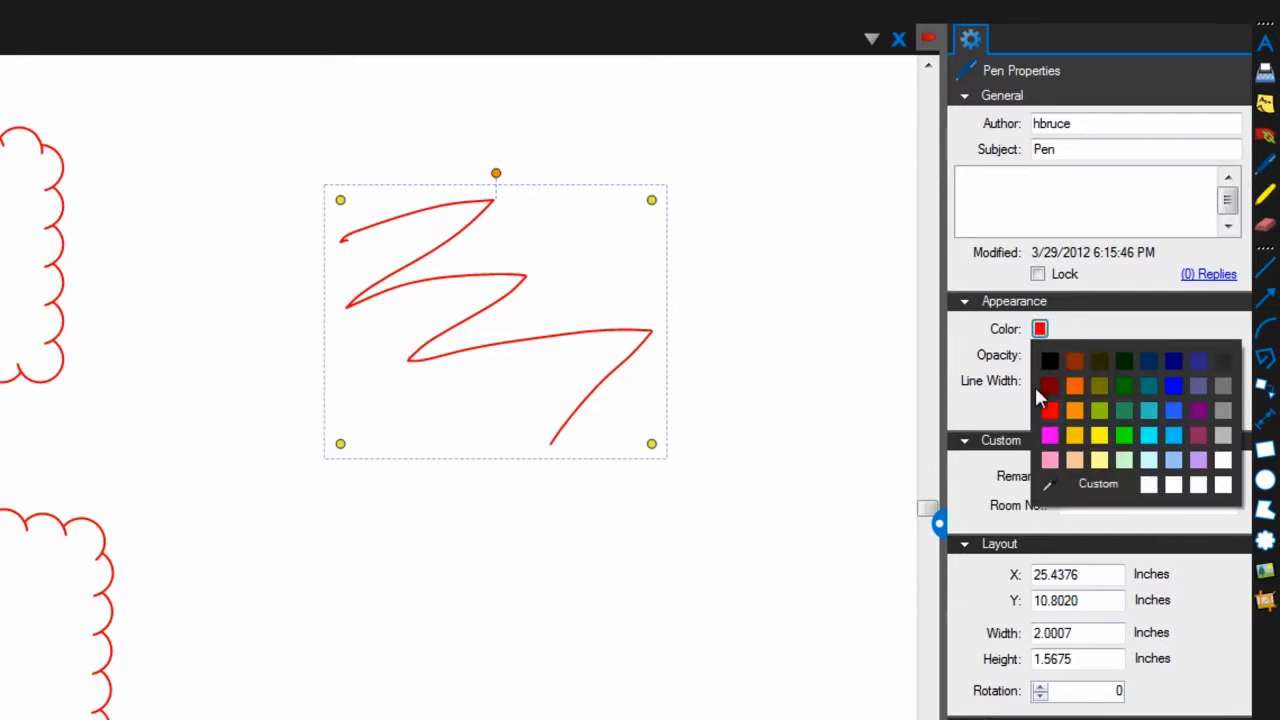
click(1123, 438)
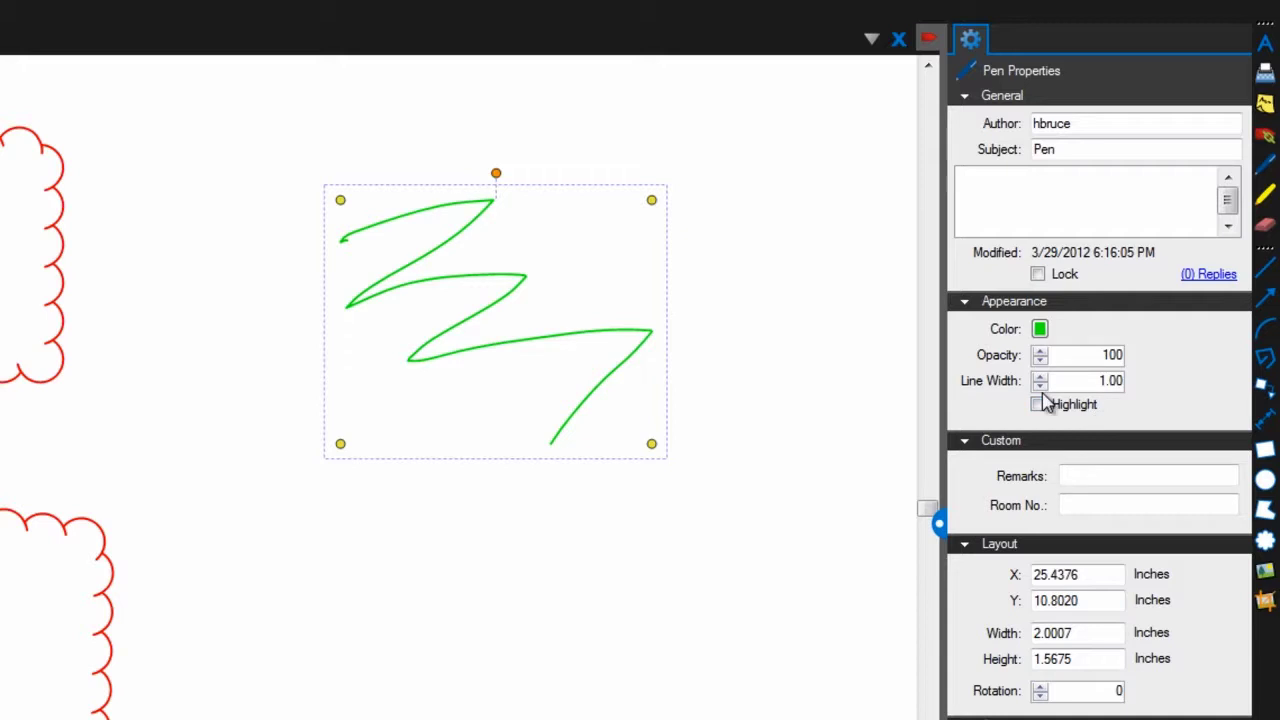
click(1040, 361)
click(1040, 361)
click(1040, 361)
click(1040, 361)
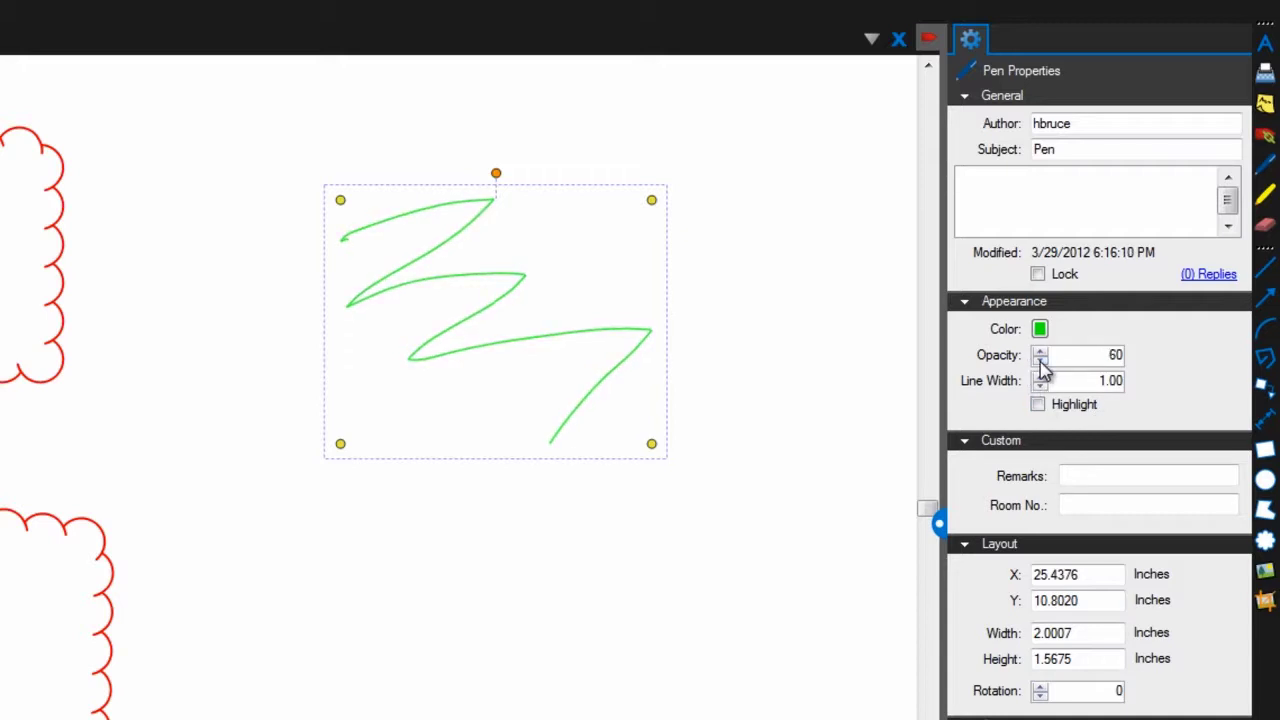
Set the green pen markup's line width to 7.00 and turn it into a highlight
click(1040, 377)
click(1040, 377)
click(1040, 377)
click(1040, 377)
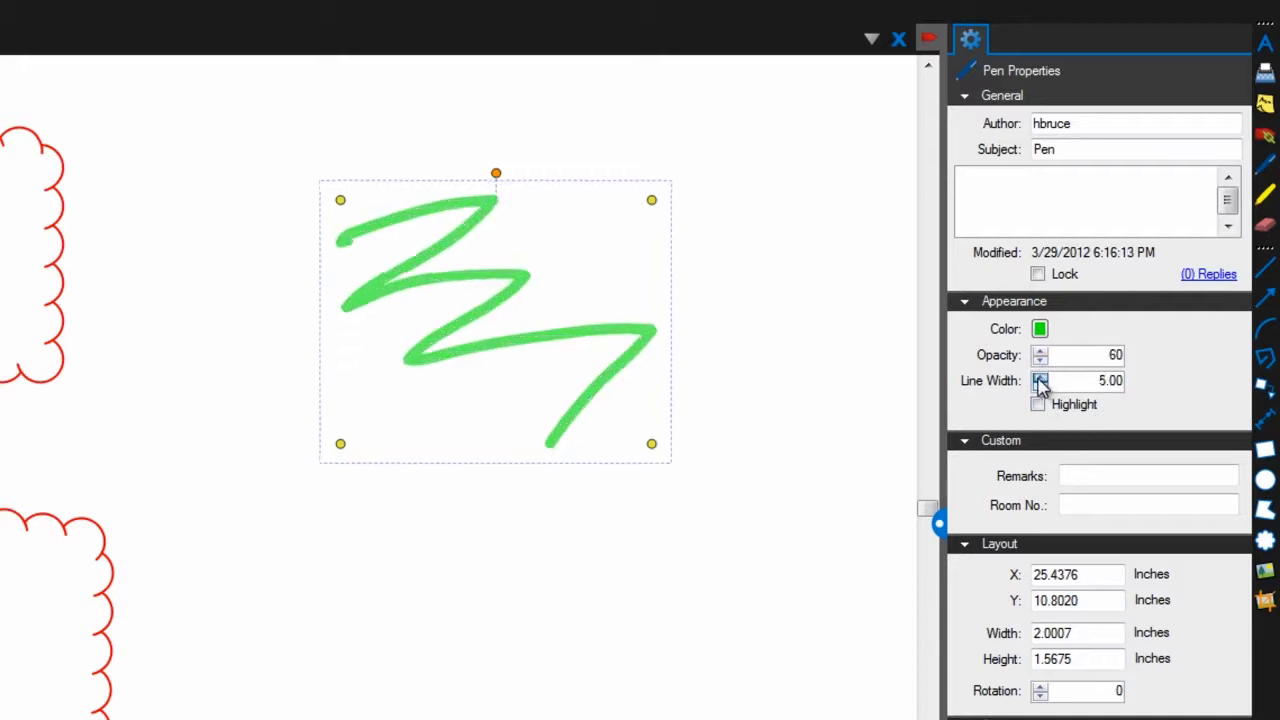
click(1040, 377)
click(1040, 377)
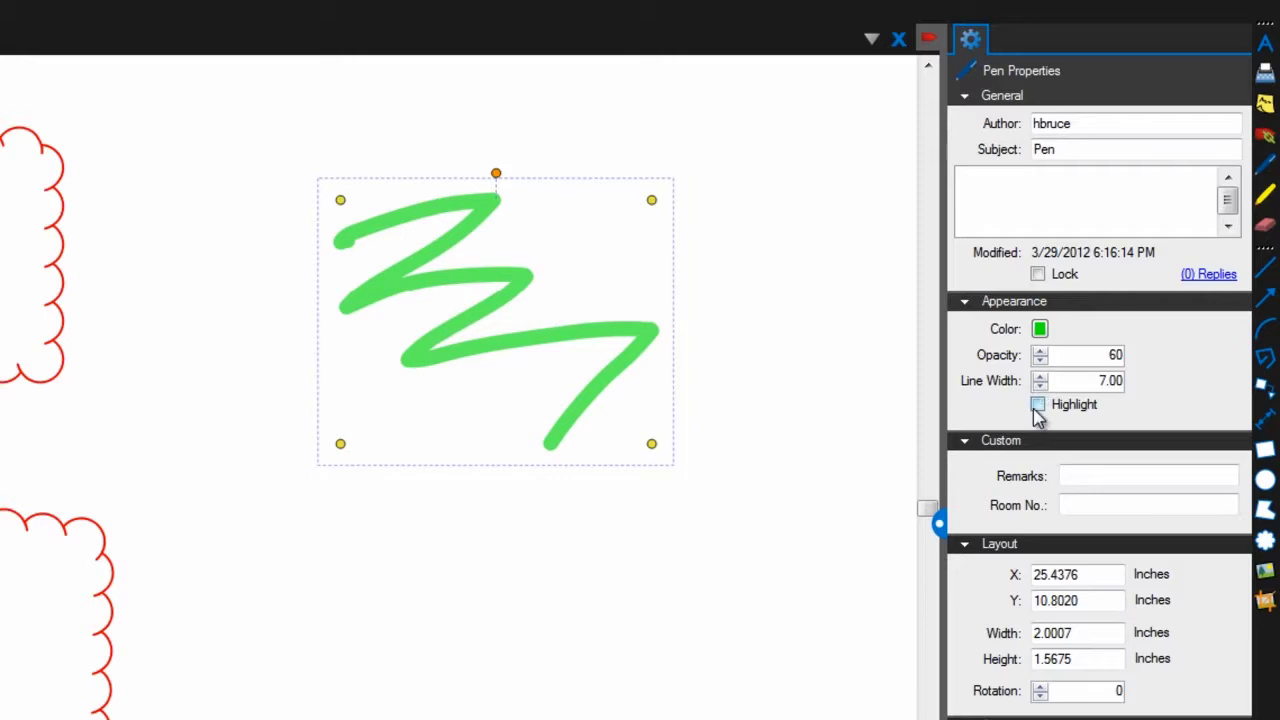
click(1037, 406)
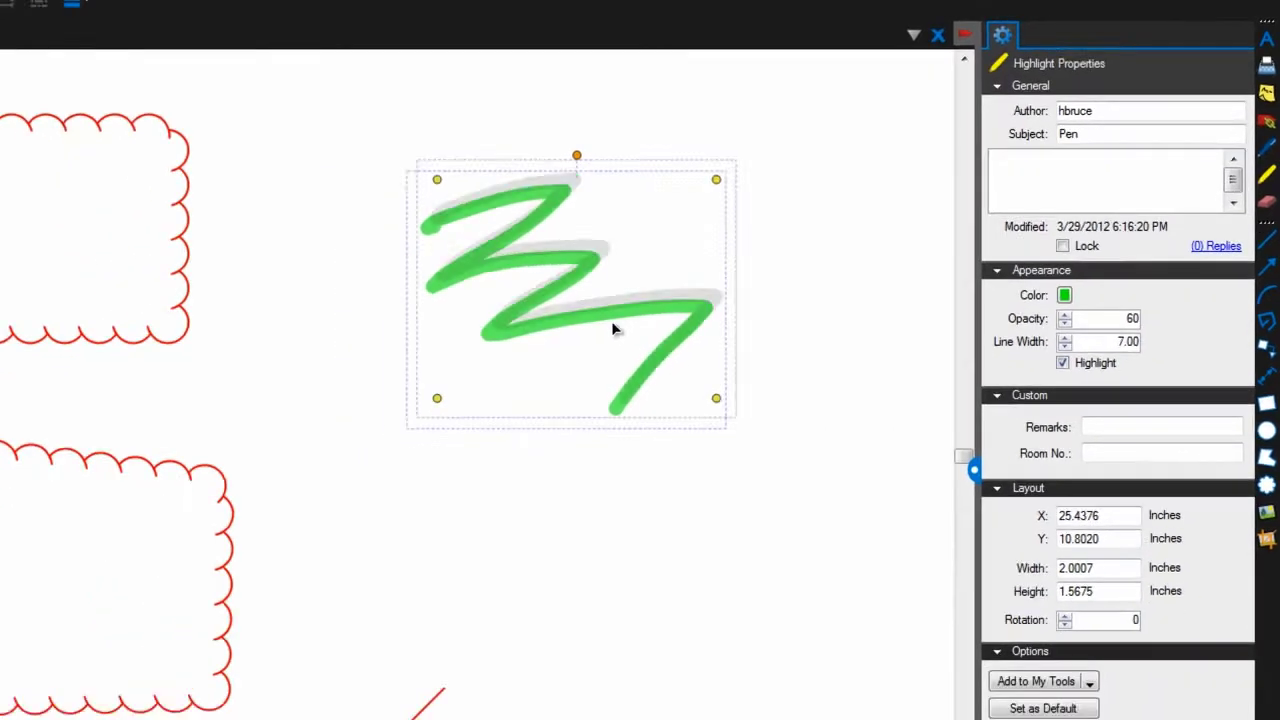
Move the green highlight over the typewriter text below the clouds and set its opacity to 100
mouse_move(613, 329)
mouse_down()
mouse_move(280, 669)
mouse_move(77, 719)
mouse_up()
drag(370, 625, 370, 625)
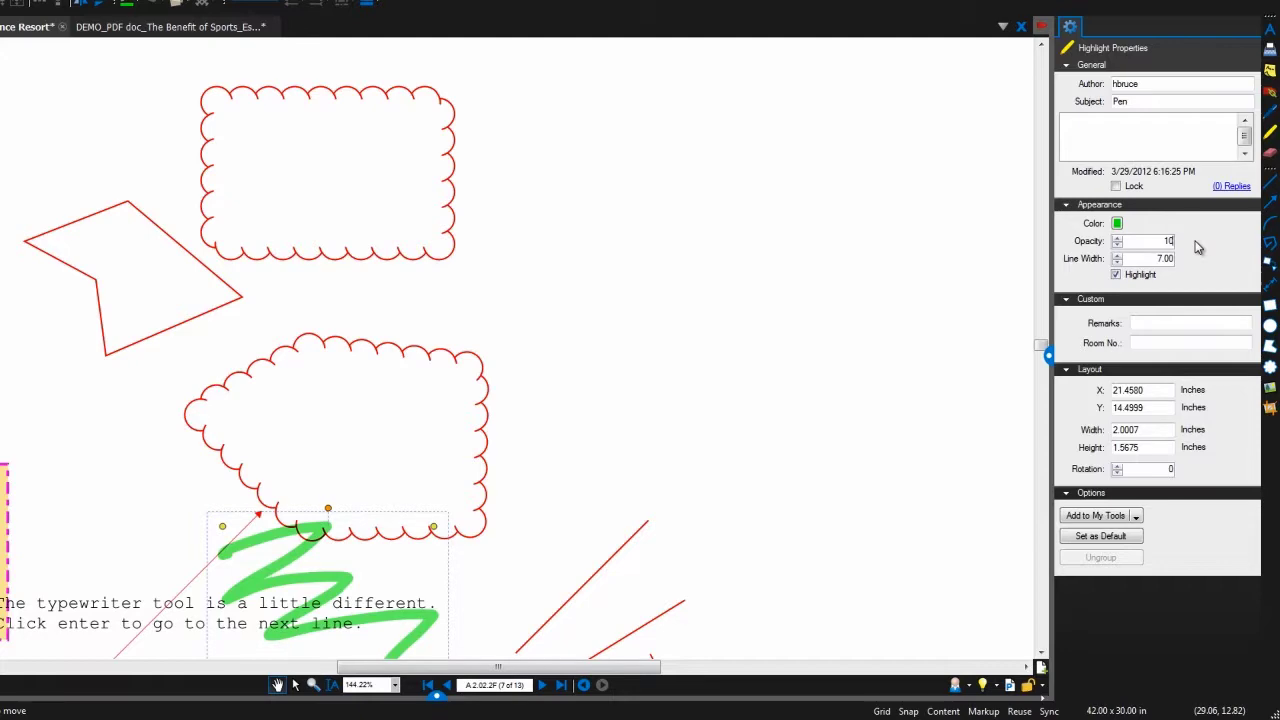
text(0)
key(Return)
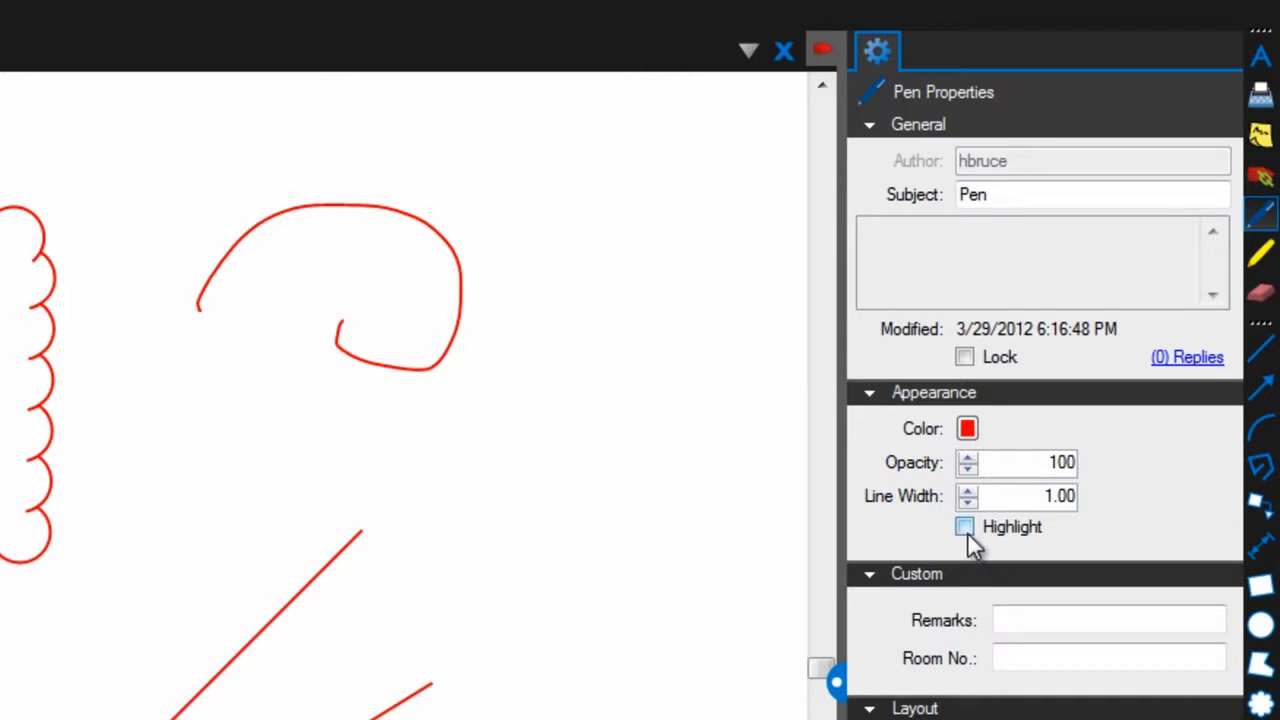
Draw a horizontal yellow highlight stroke below the curved red pen markup, using a line width of 12.00
click(965, 527)
drag(280, 461, 660, 463)
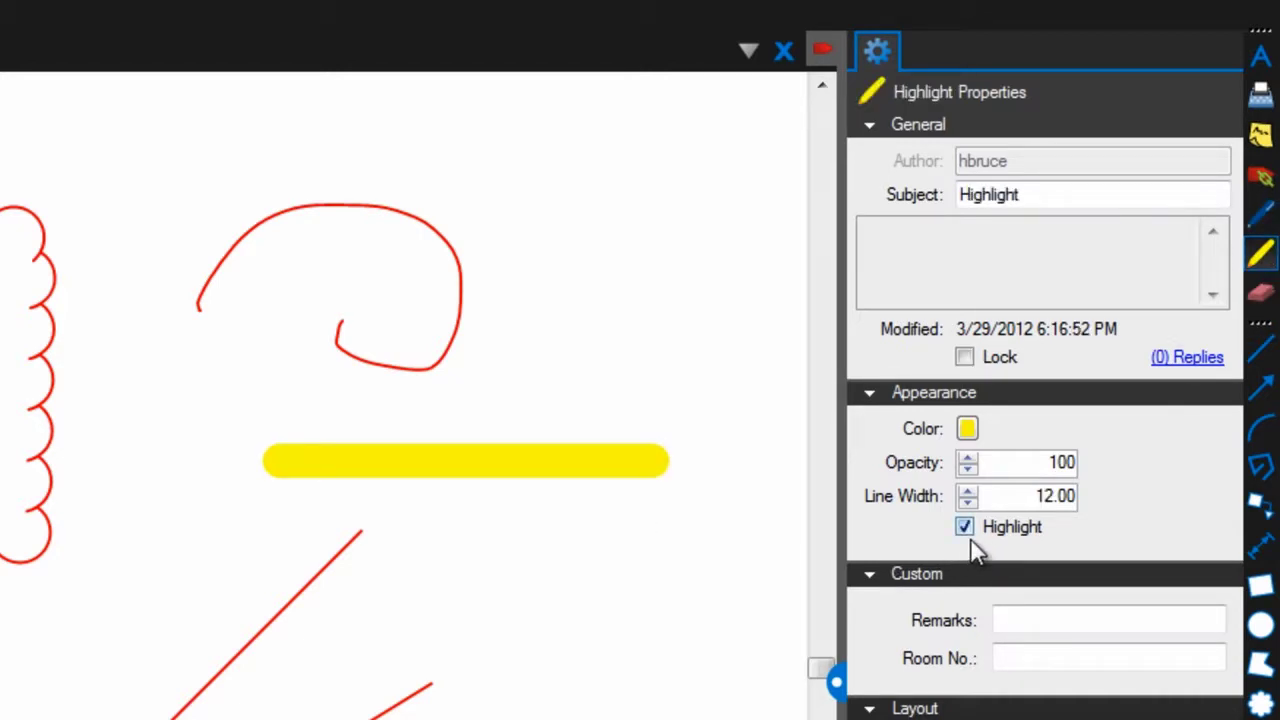
key(Escape)
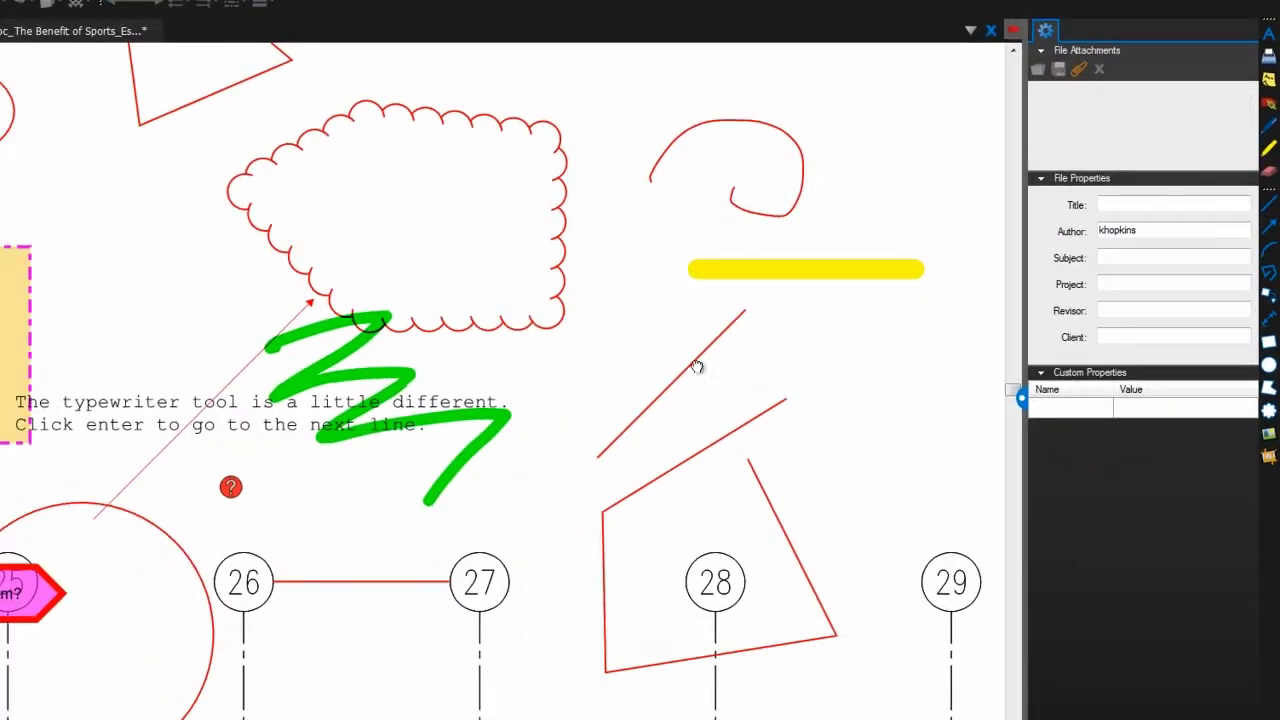
Select the short diagonal line below the yellow highlight and change its color to black
click(697, 367)
scroll(692, 360, up, 2)
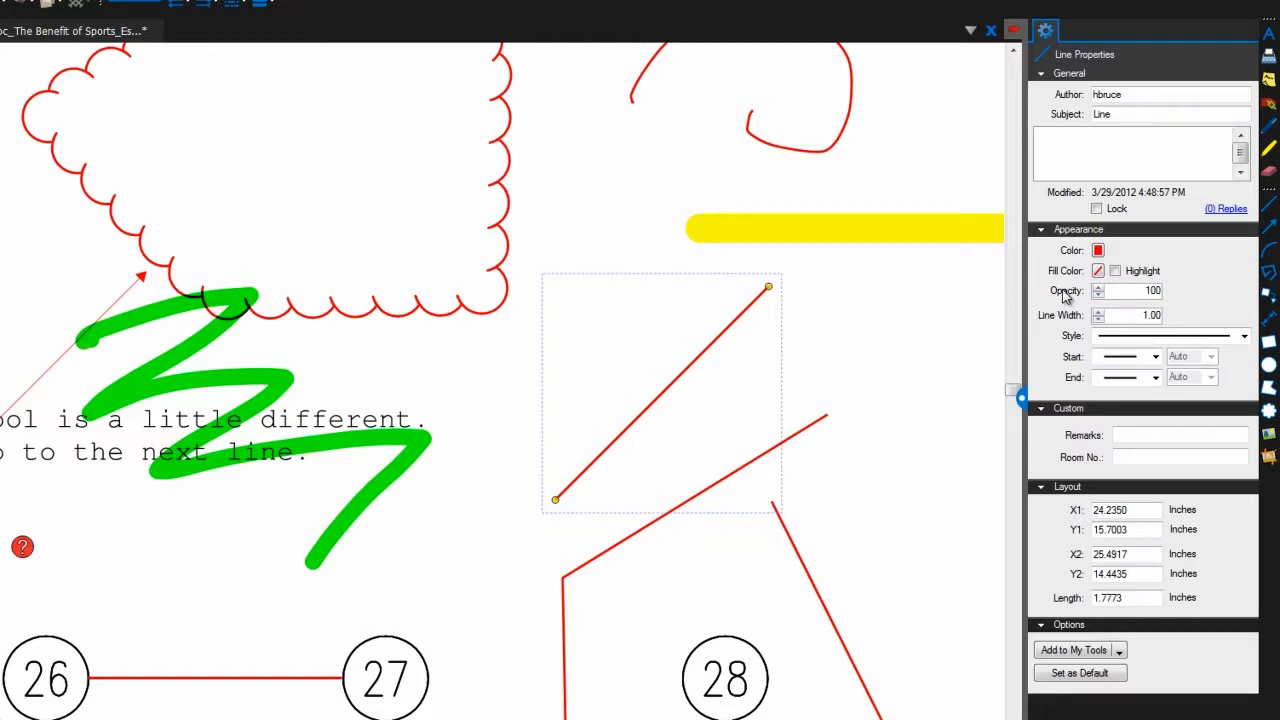
click(1098, 251)
click(1105, 275)
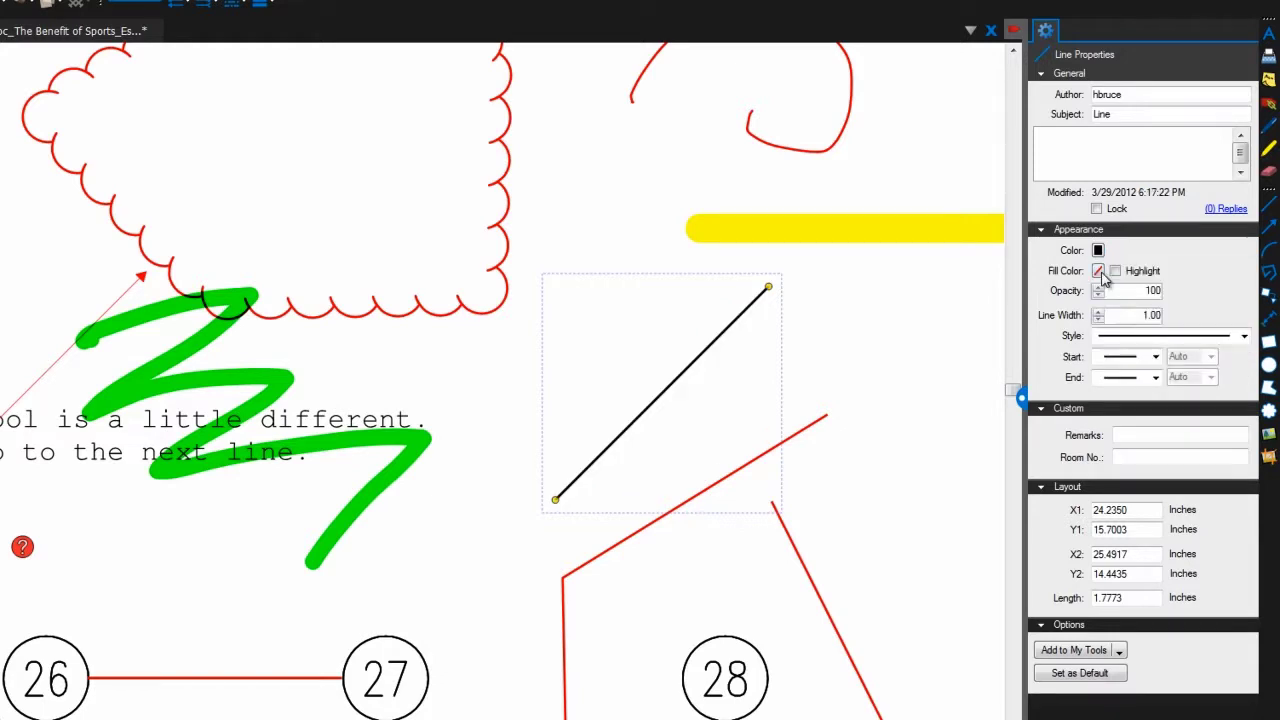
Give the diagonal line a red fill color and a reversed closed-triangle arrowhead at its start
click(1100, 271)
click(1105, 333)
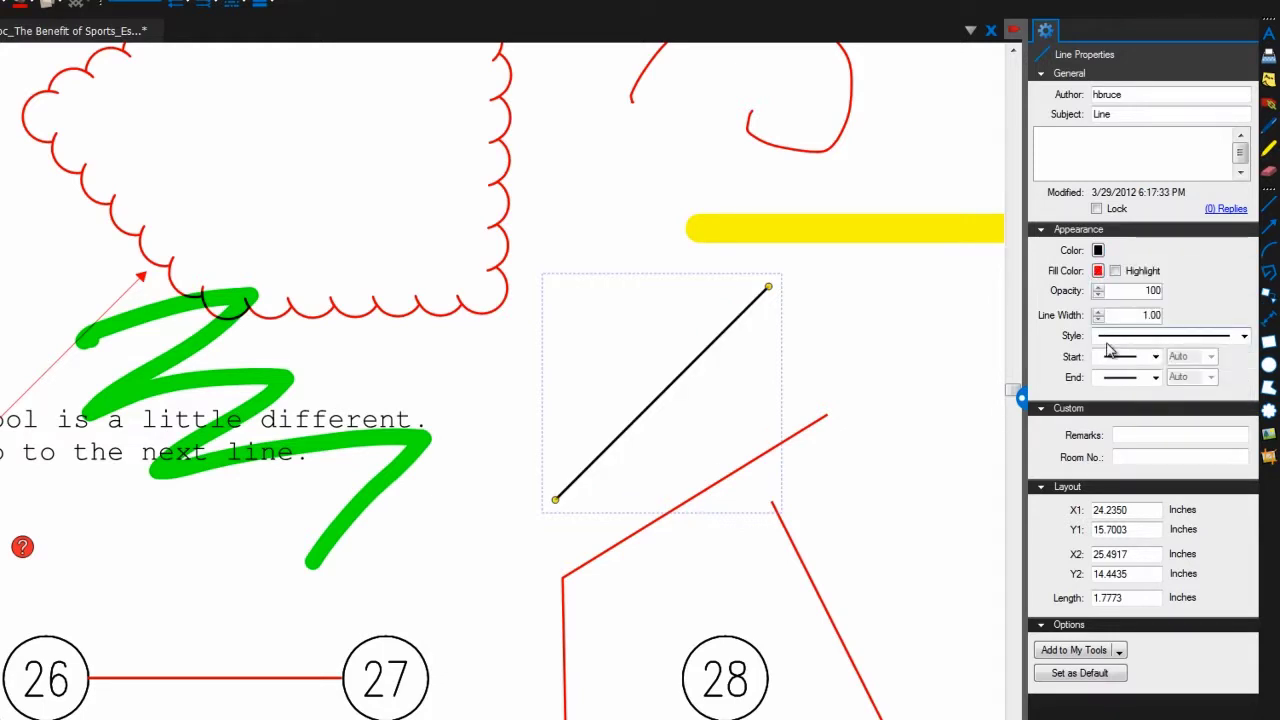
click(1150, 357)
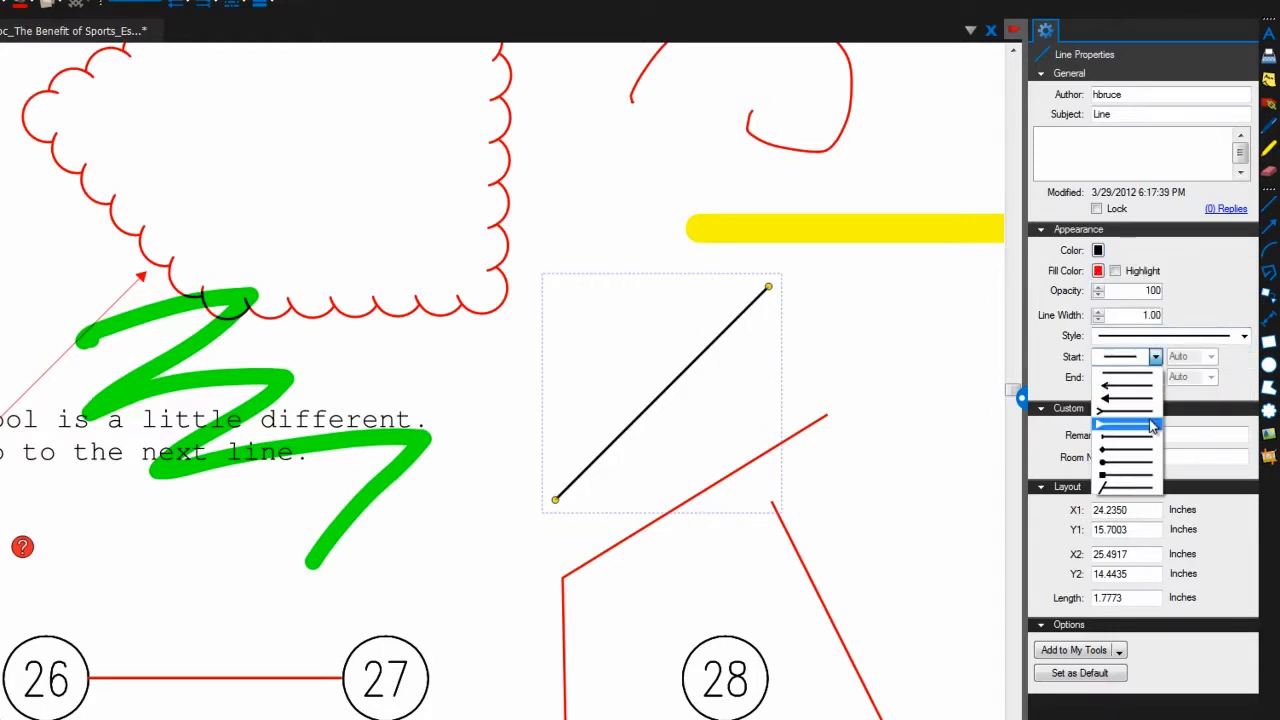
click(1152, 425)
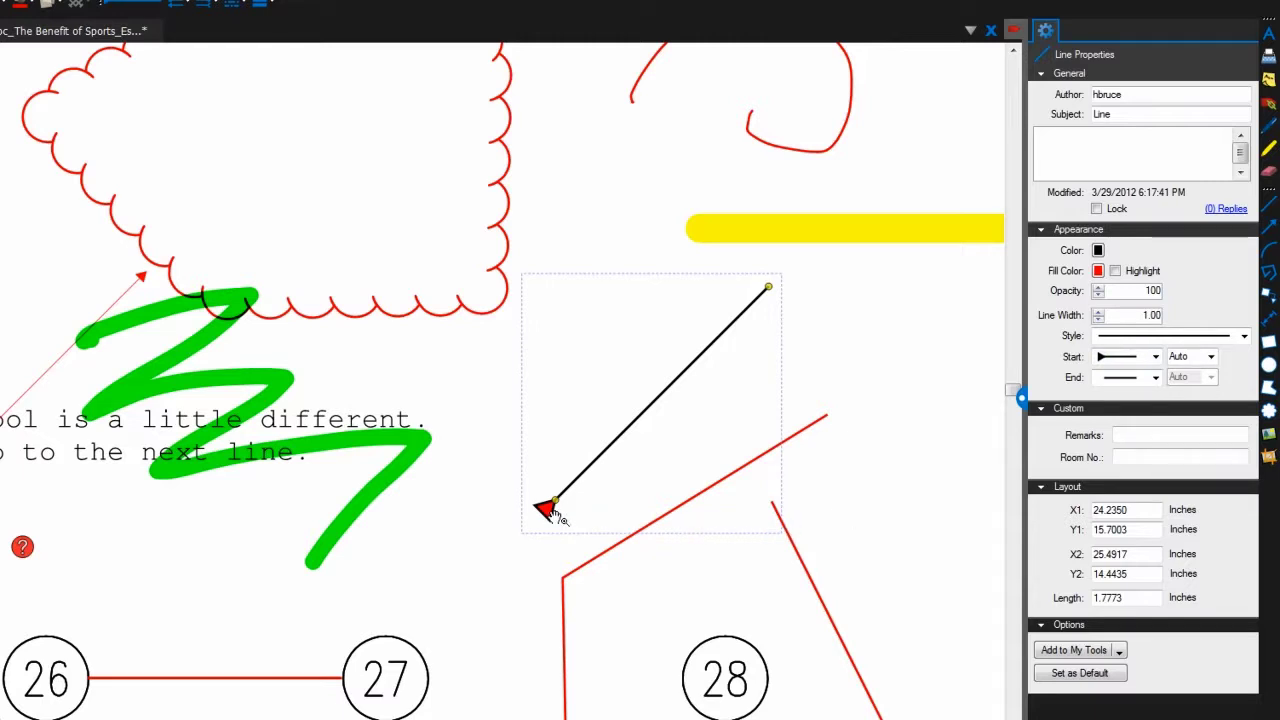
Set the diagonal line's opacity to 40 and its line width to 4.00
click(1098, 294)
click(1098, 294)
click(1098, 294)
click(1098, 294)
click(1098, 294)
click(1098, 294)
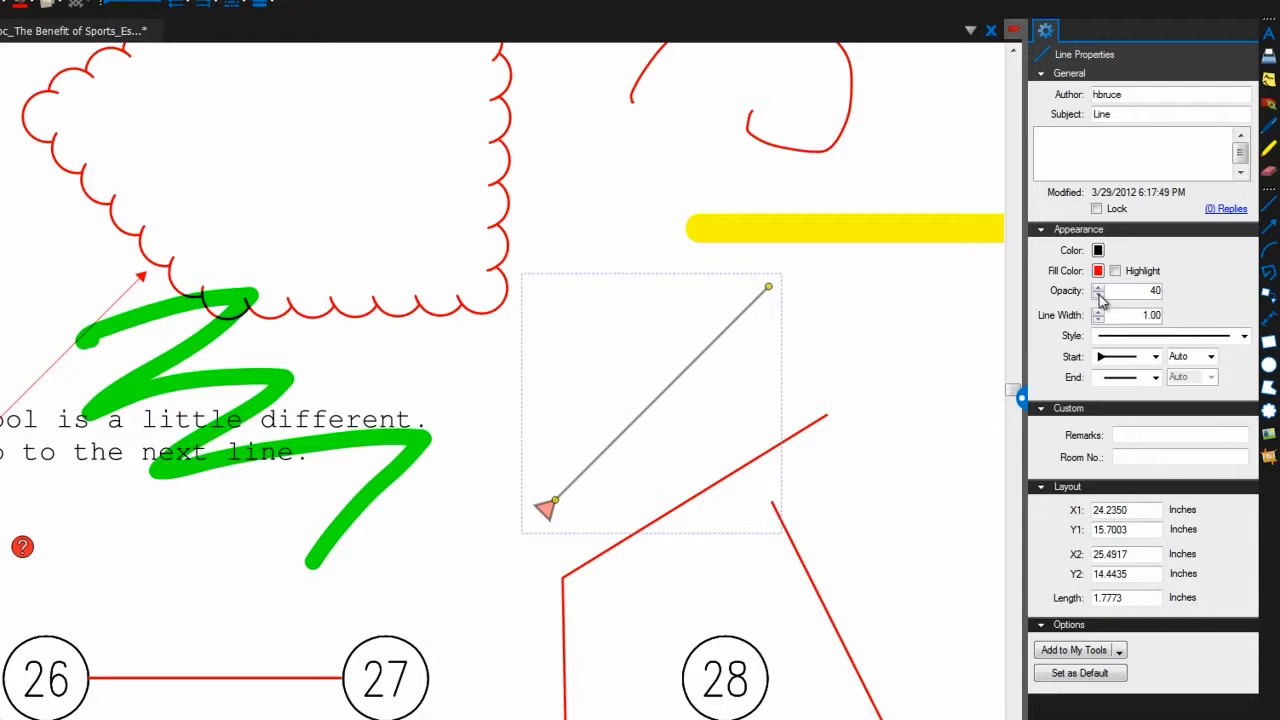
click(1098, 312)
click(1098, 312)
click(1098, 312)
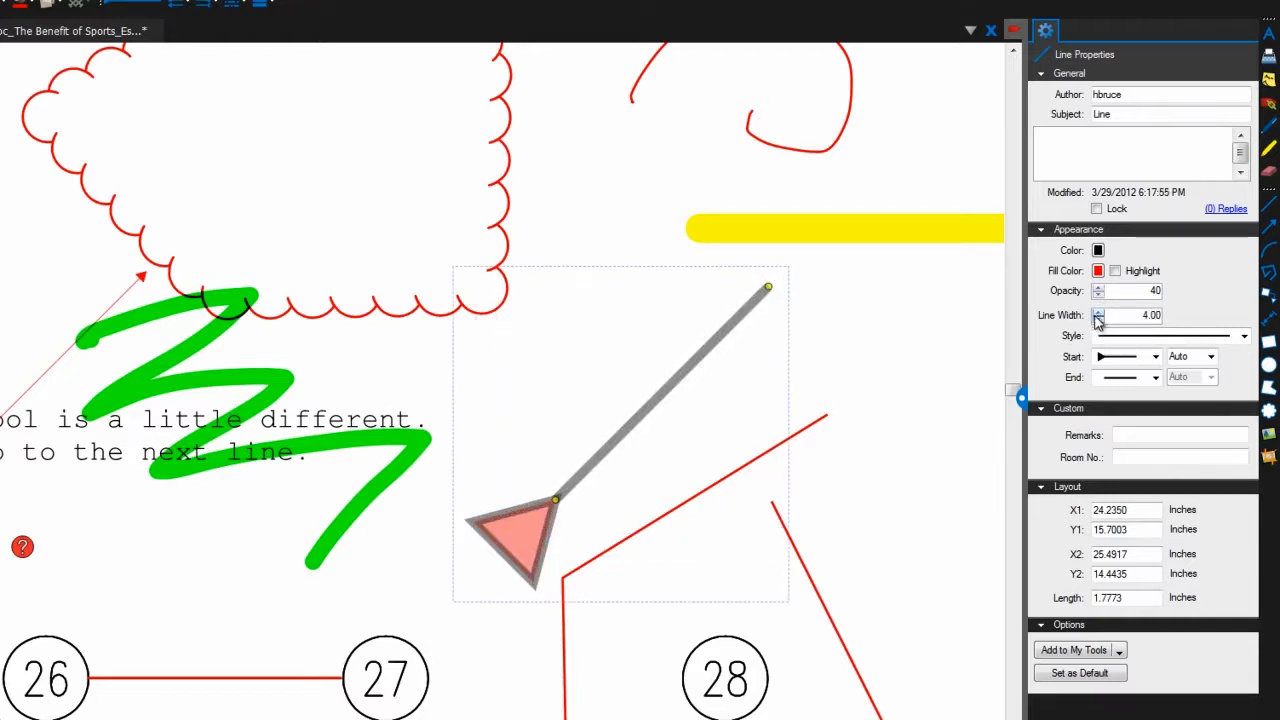
Set the diagonal line's style to Dashed 4
click(1100, 337)
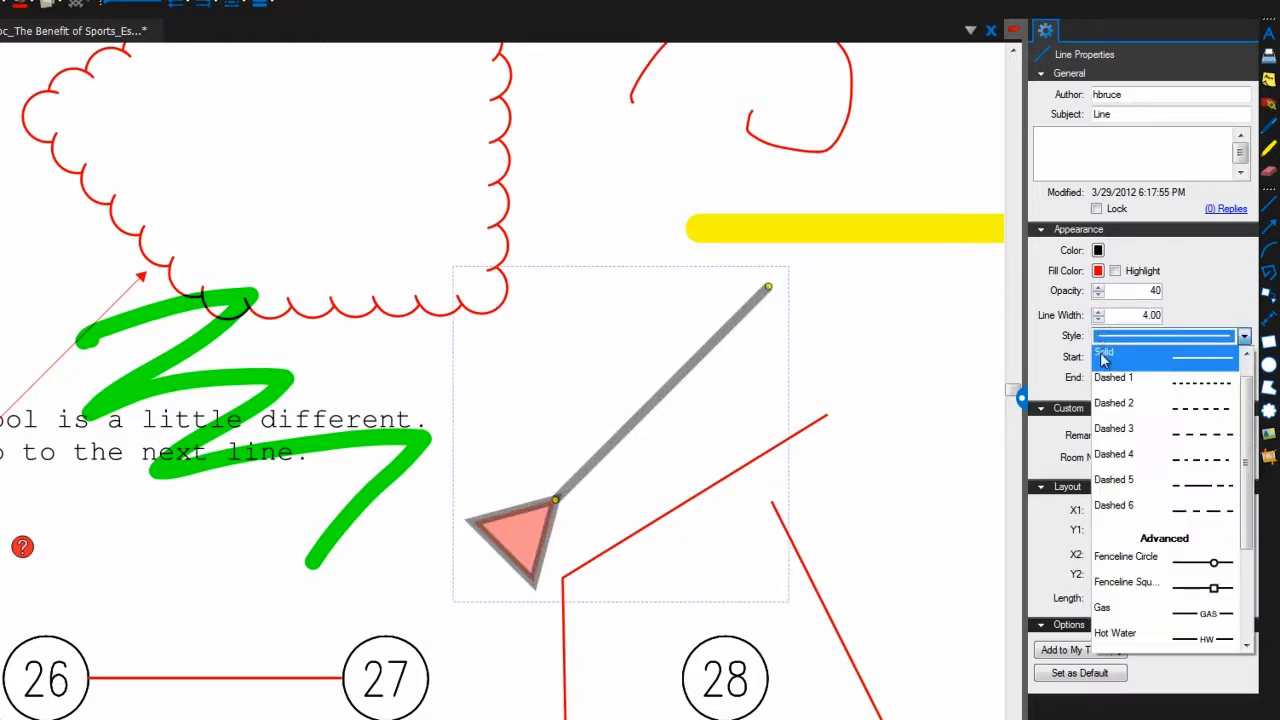
click(1127, 457)
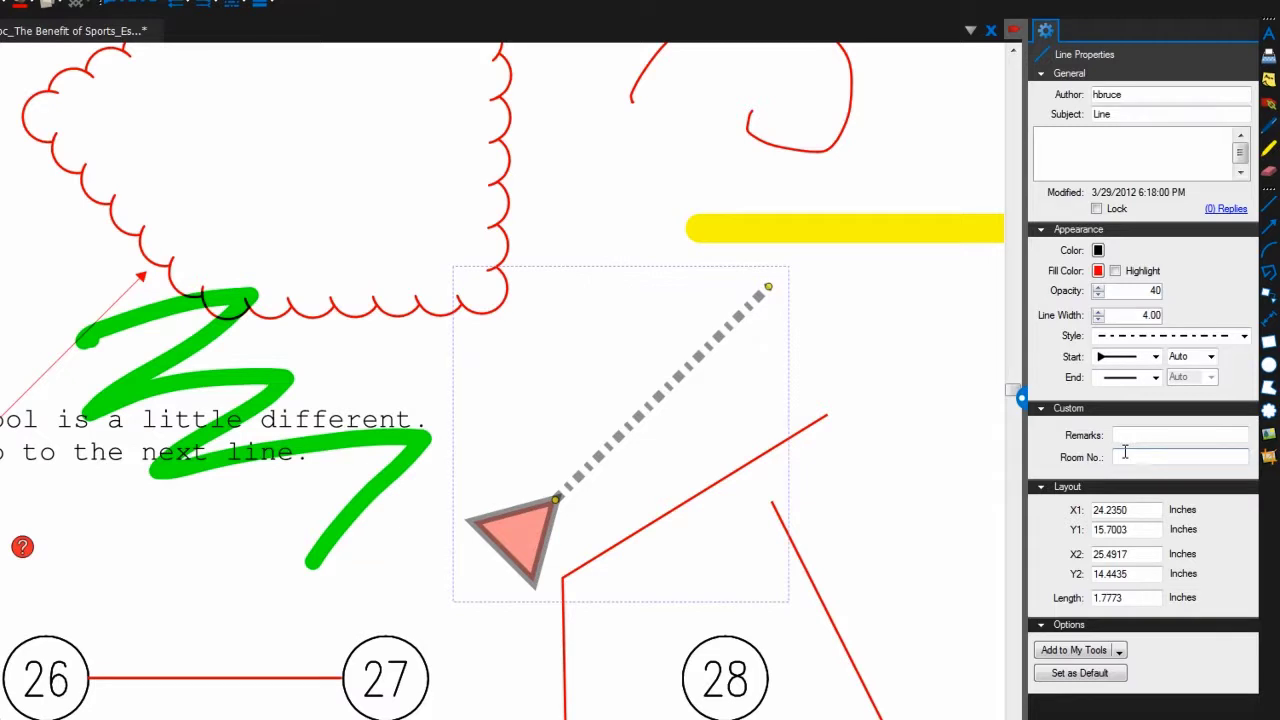
Apply the advanced Zig Zag line style to the diagonal line and reopen the list of line styles
click(1142, 337)
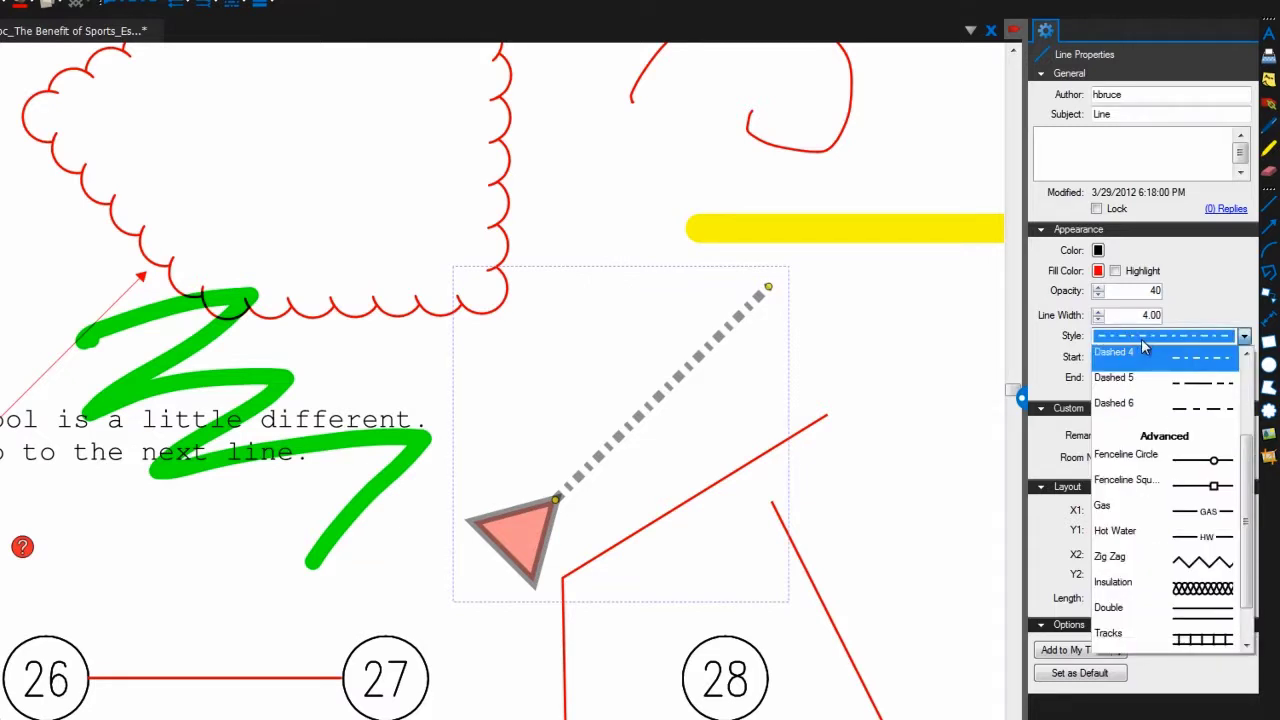
scroll(1160, 392, down, 1)
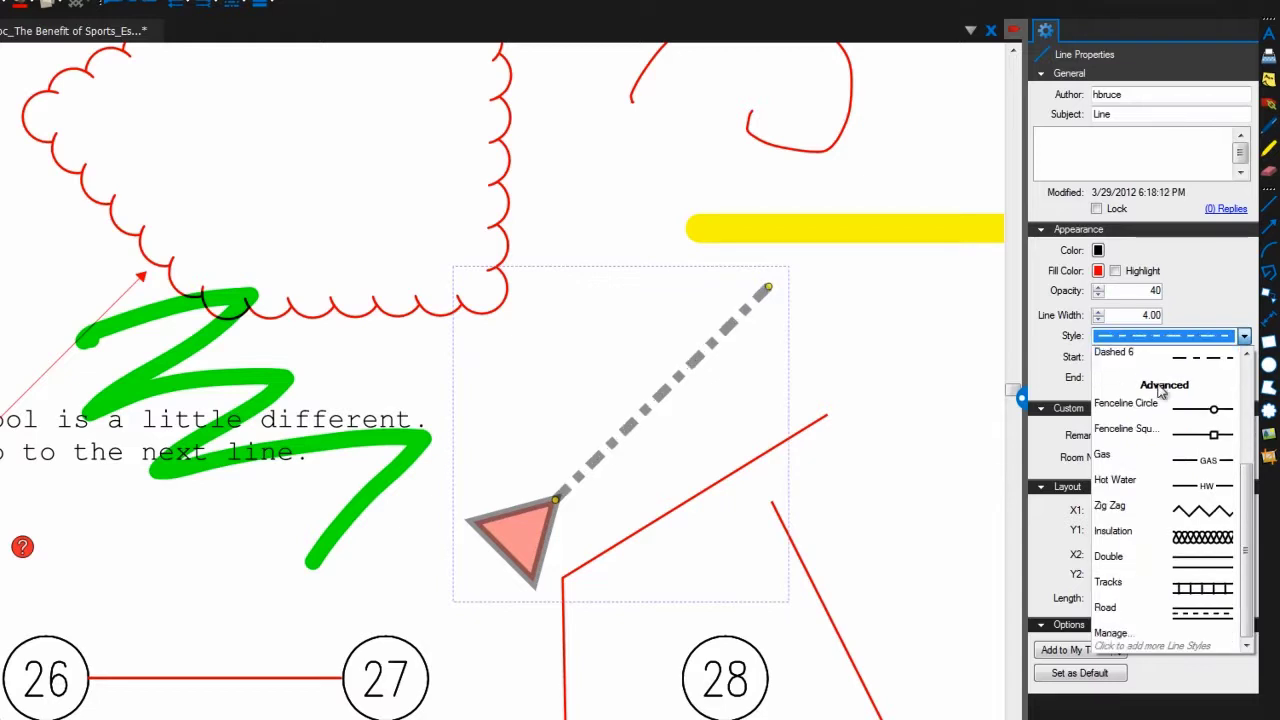
click(1122, 510)
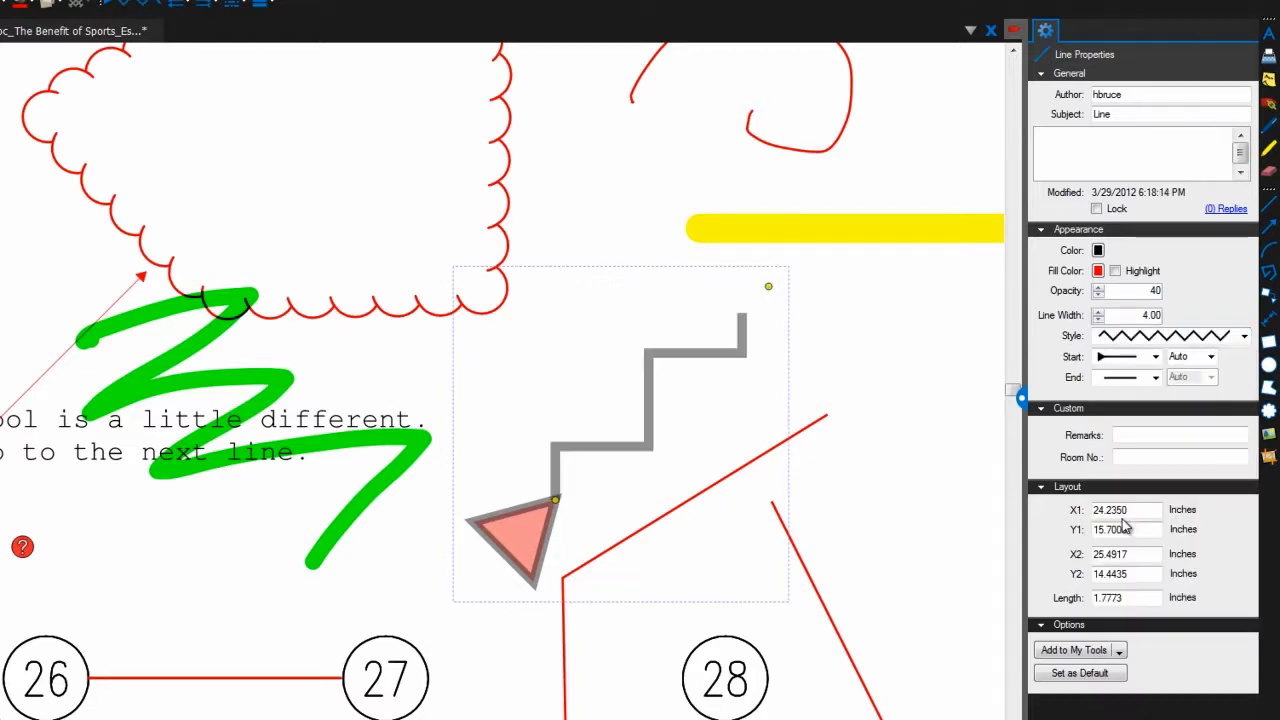
click(1130, 342)
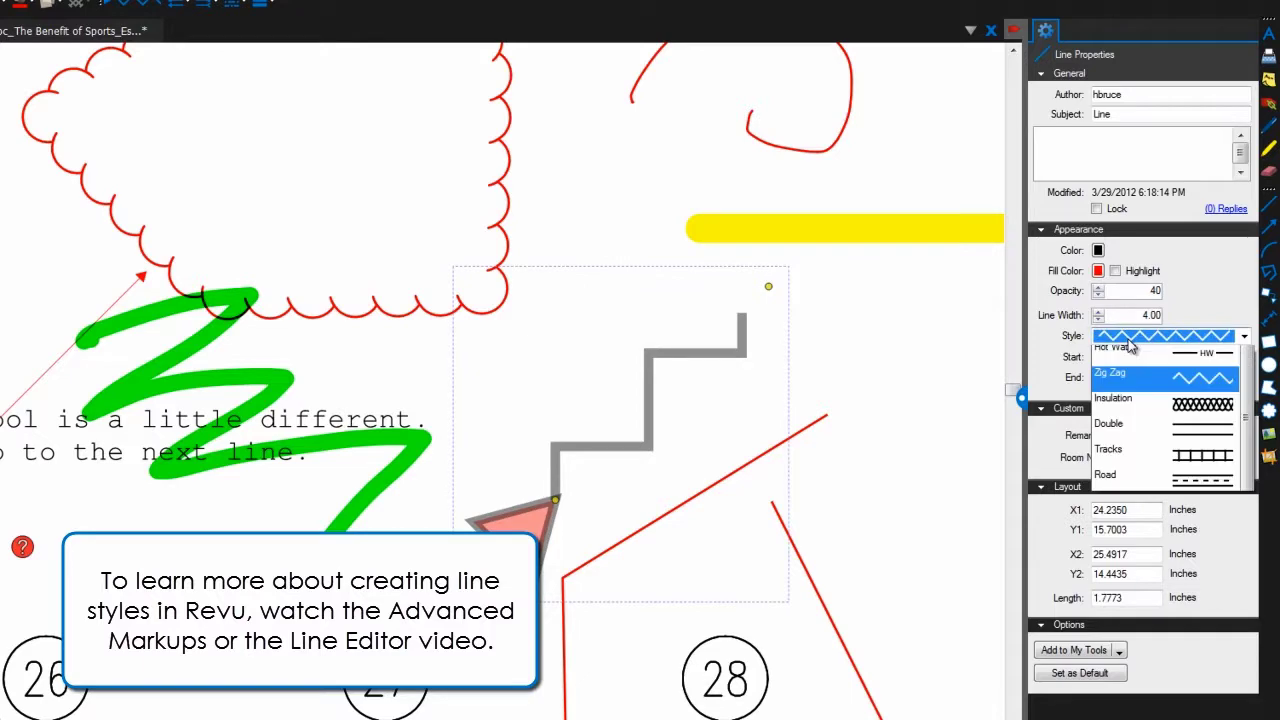
click(1130, 641)
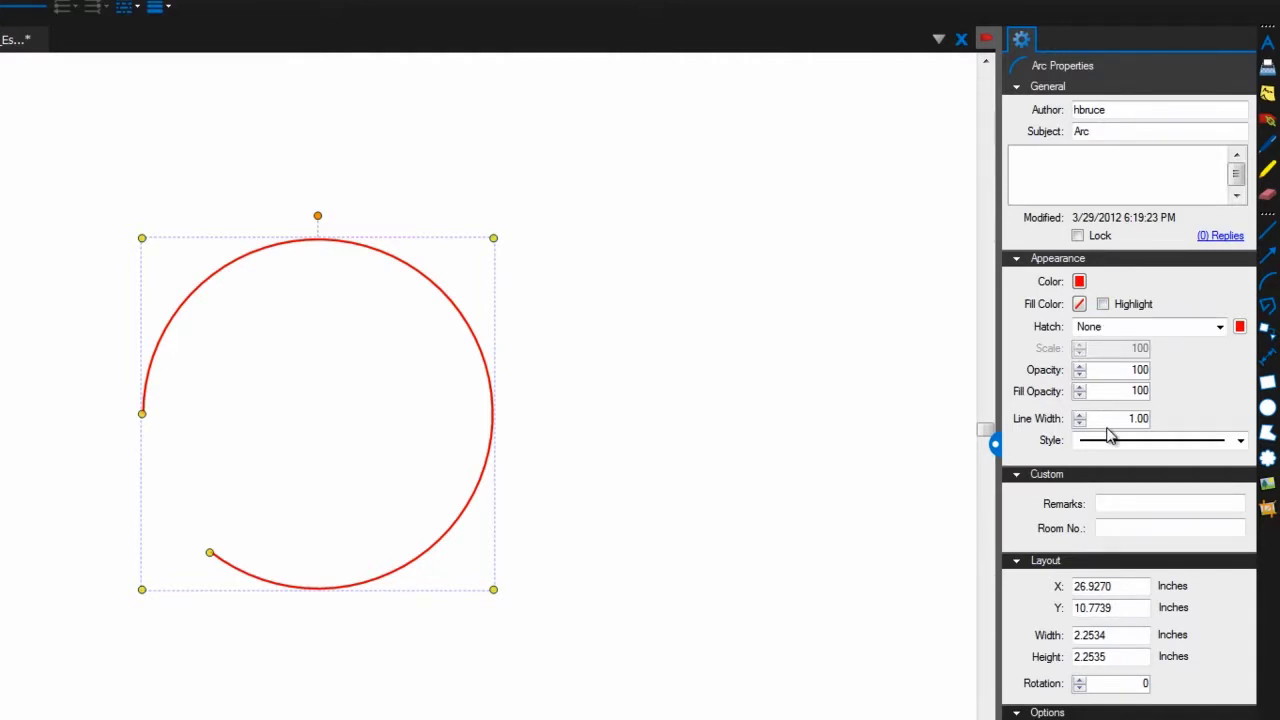
Look through the default properties of the shape tools from Rectangle and Ellipse to Cloud
click(1267, 388)
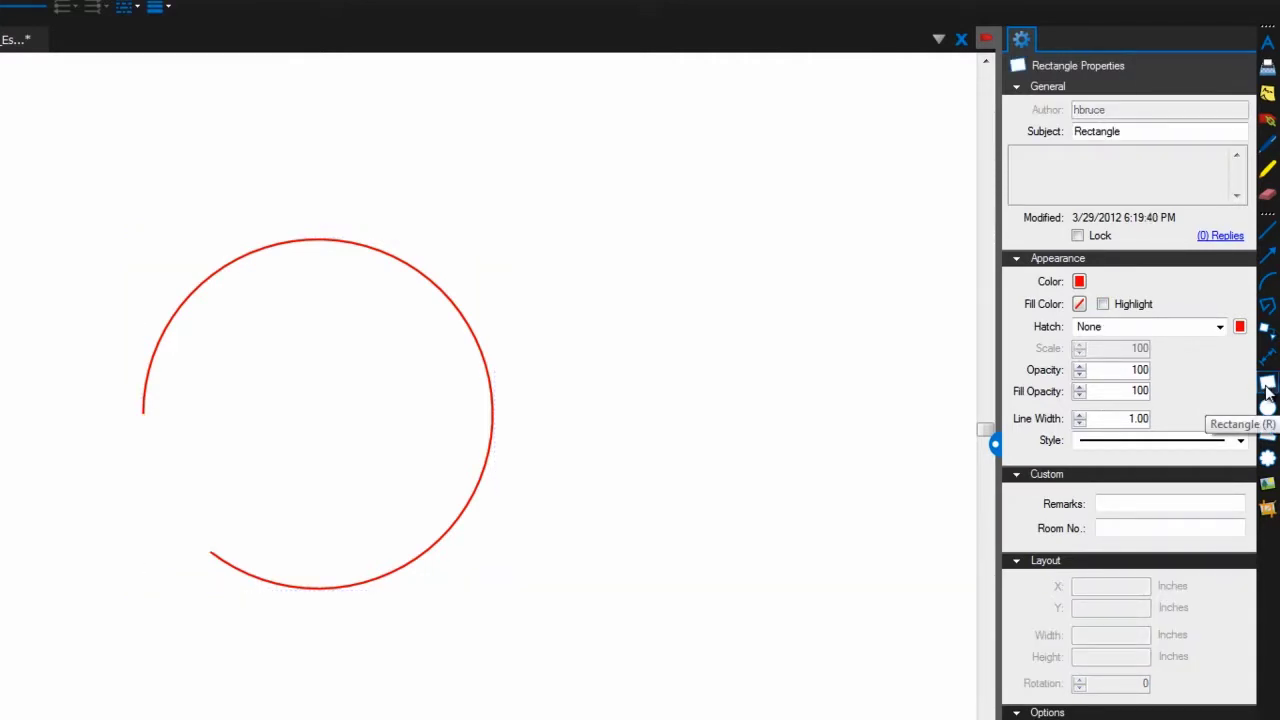
click(1267, 408)
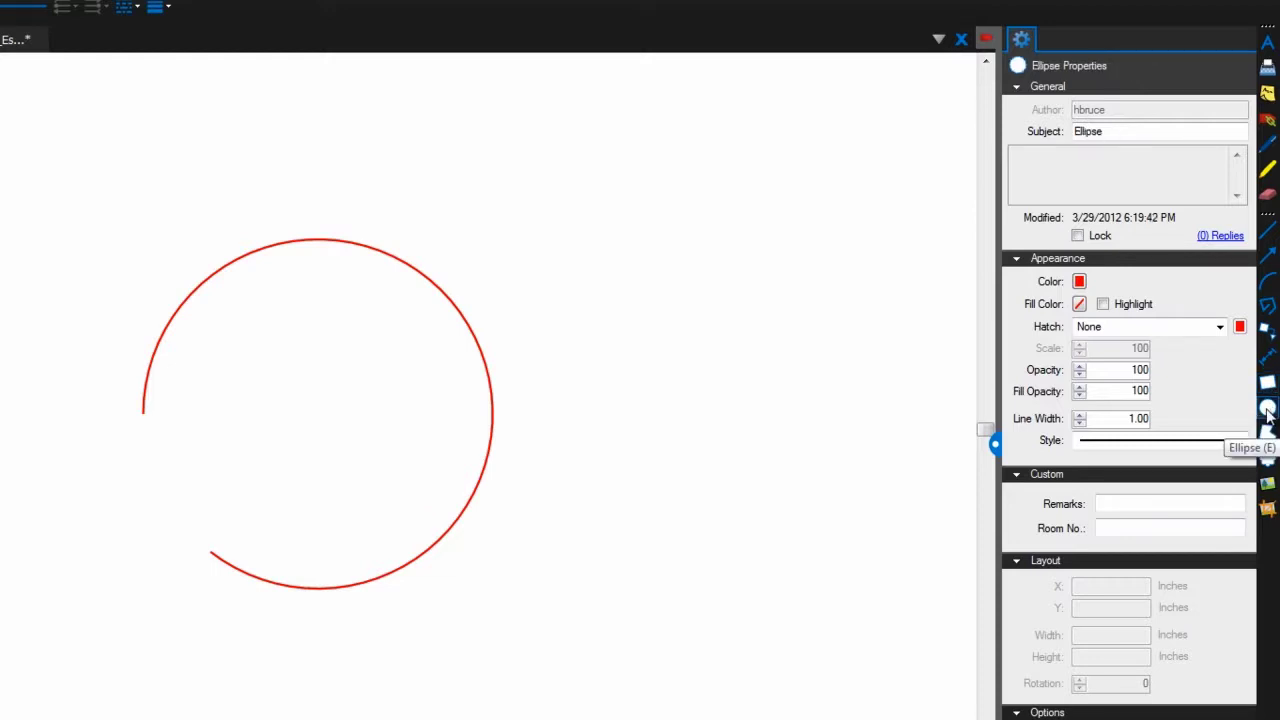
click(1268, 436)
click(1267, 456)
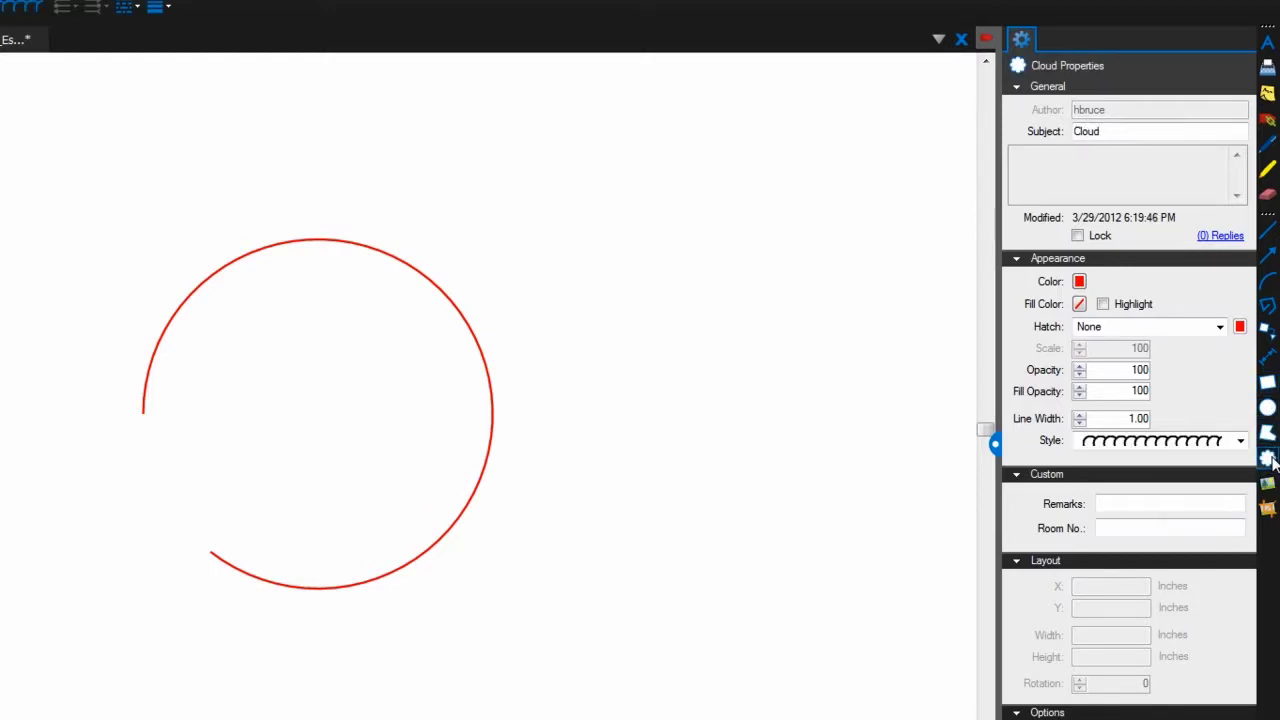
Give the red arc markup a blue outline color and a magenta fill color
key(Escape)
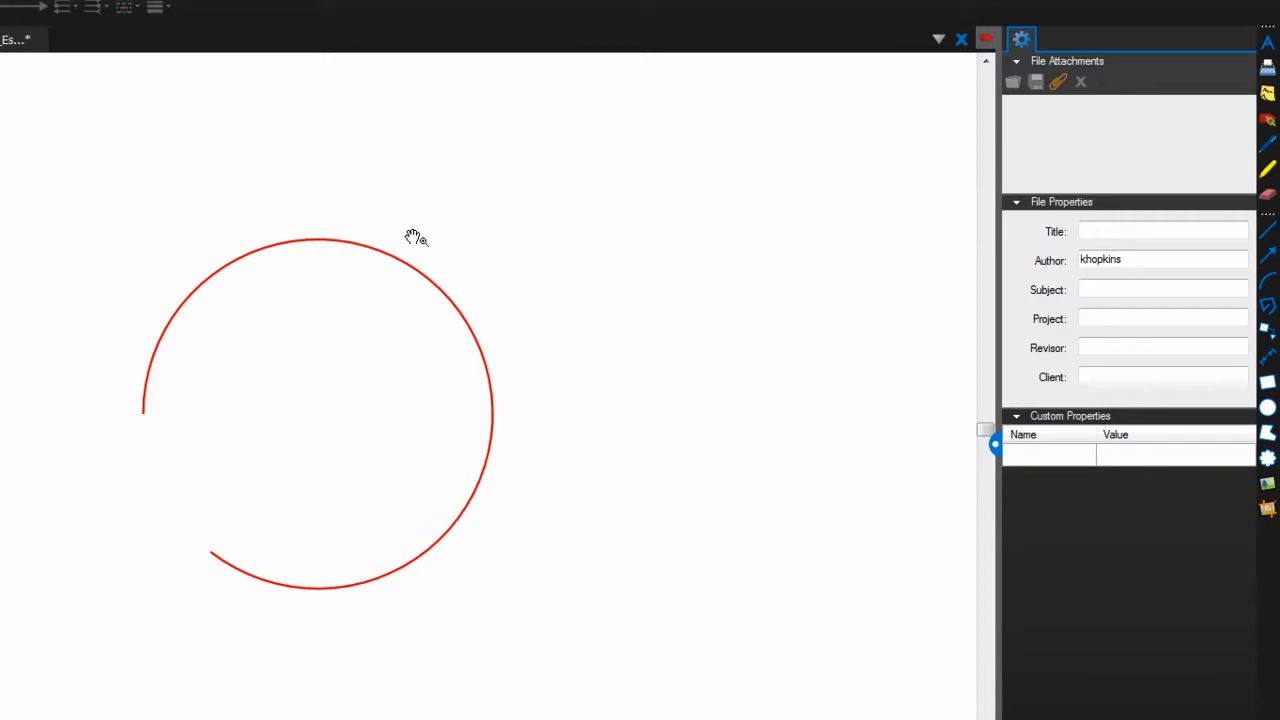
click(402, 262)
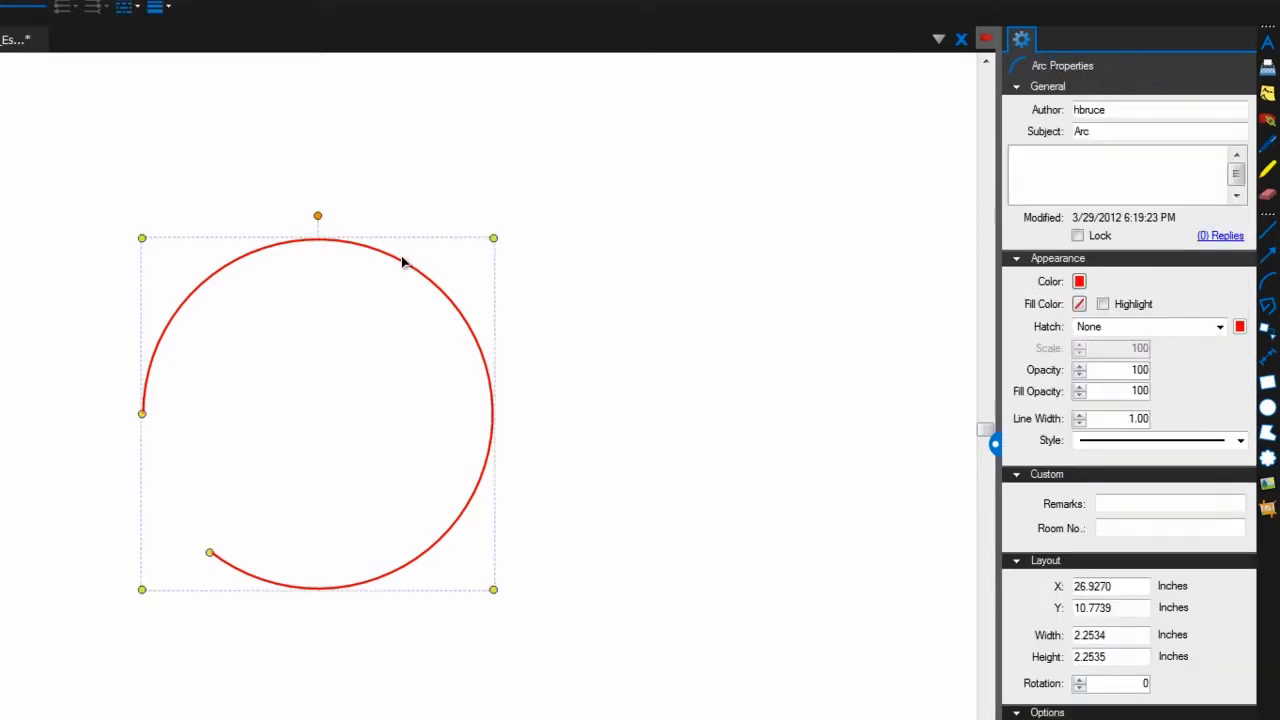
click(1079, 281)
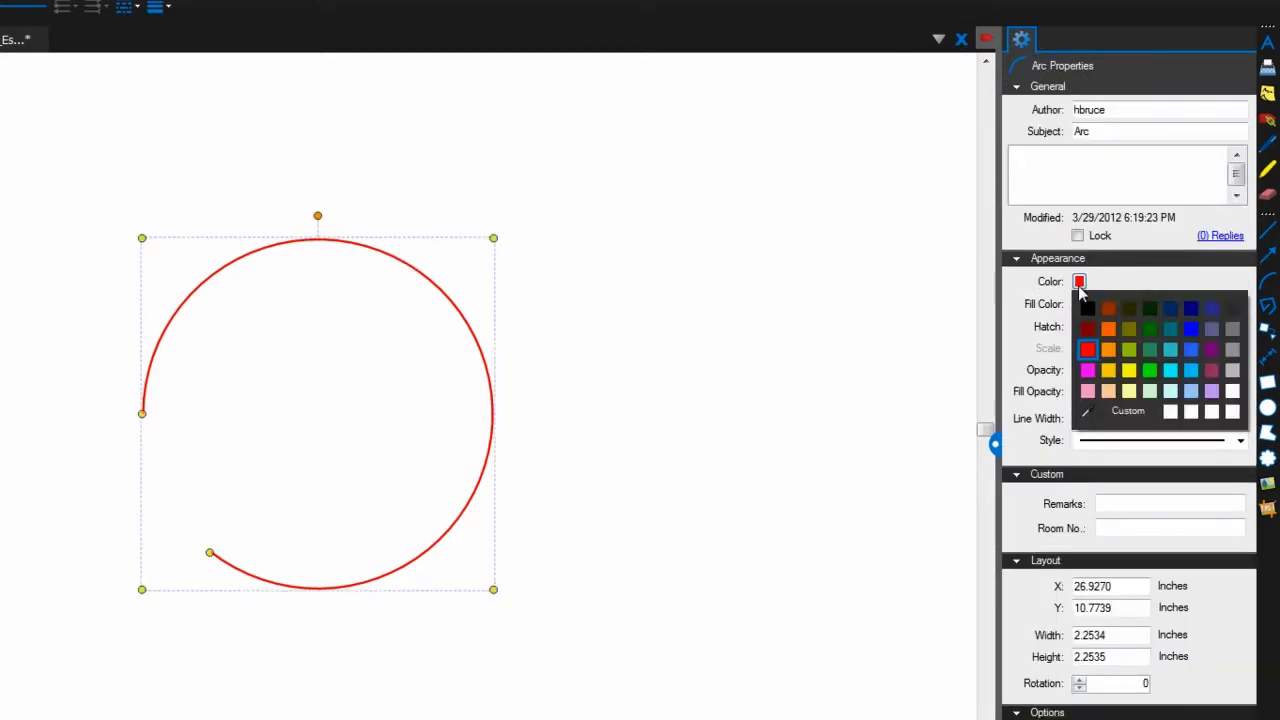
click(1191, 329)
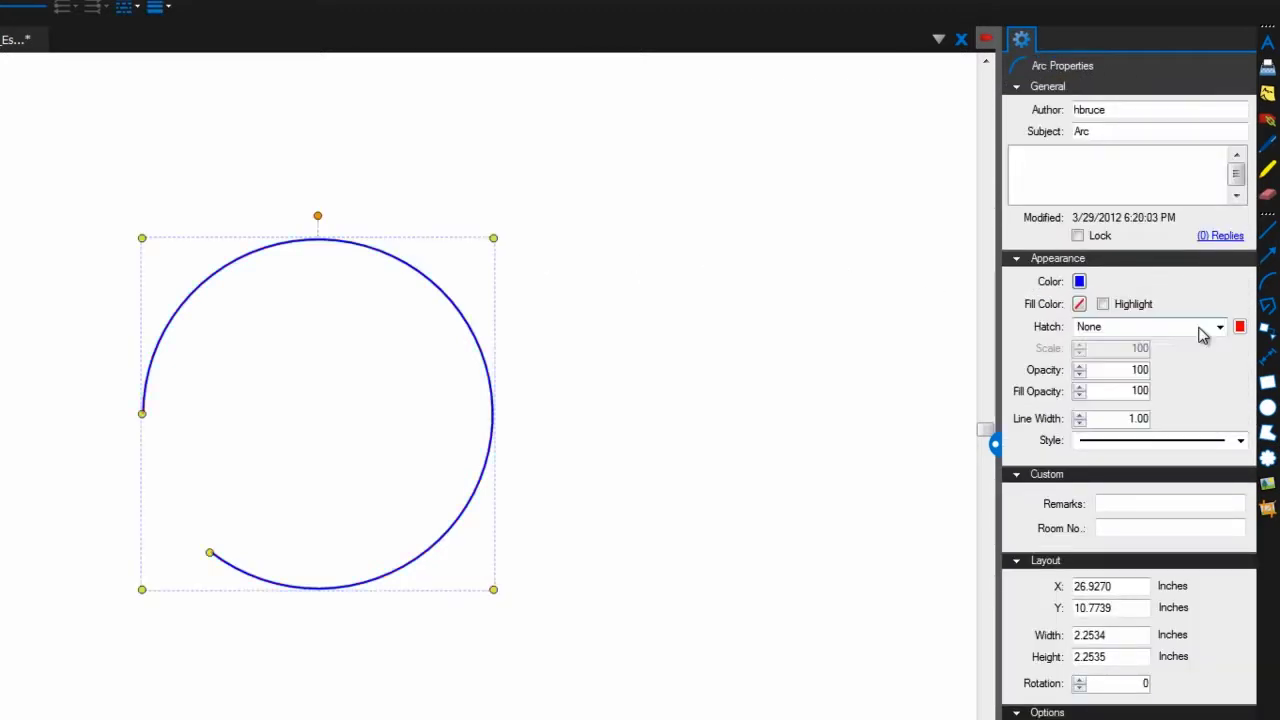
click(1079, 304)
click(1081, 393)
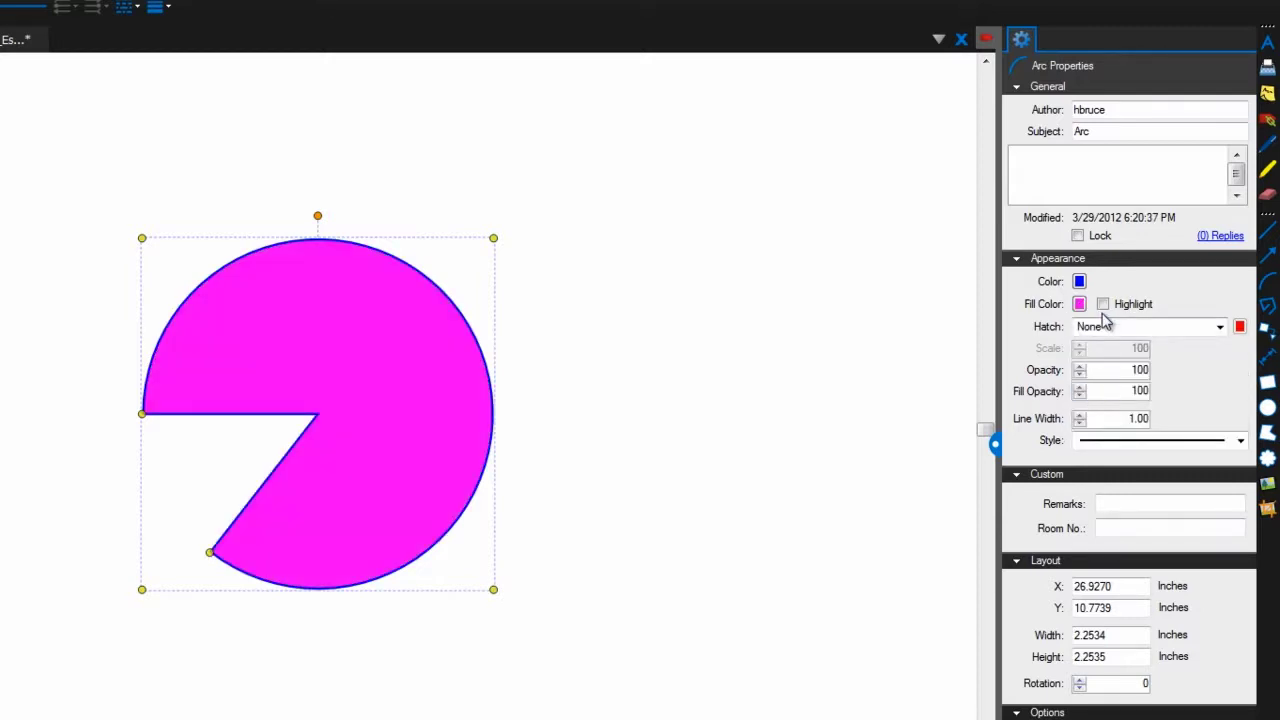
Try the Highlight fill option with the arc moved over the red pen curve, then turn it off and move the arc back
click(1102, 304)
drag(432, 405, 95, 520)
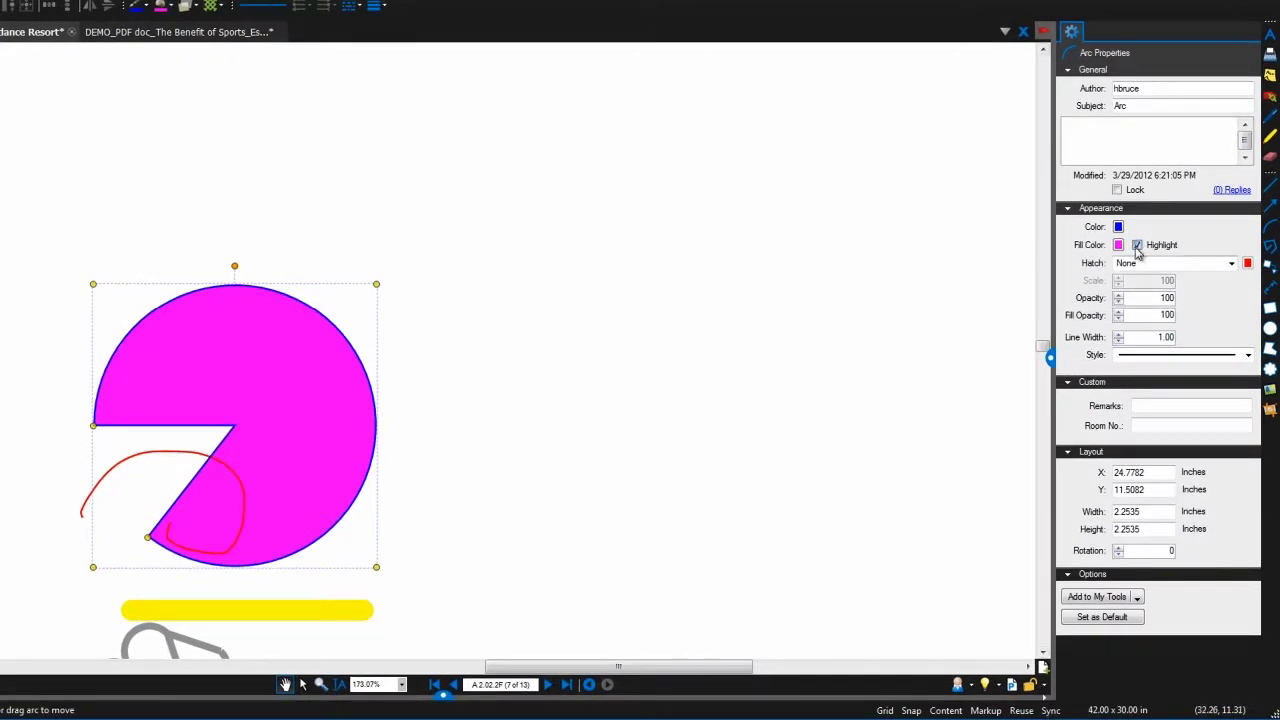
click(1137, 247)
drag(238, 422, 513, 336)
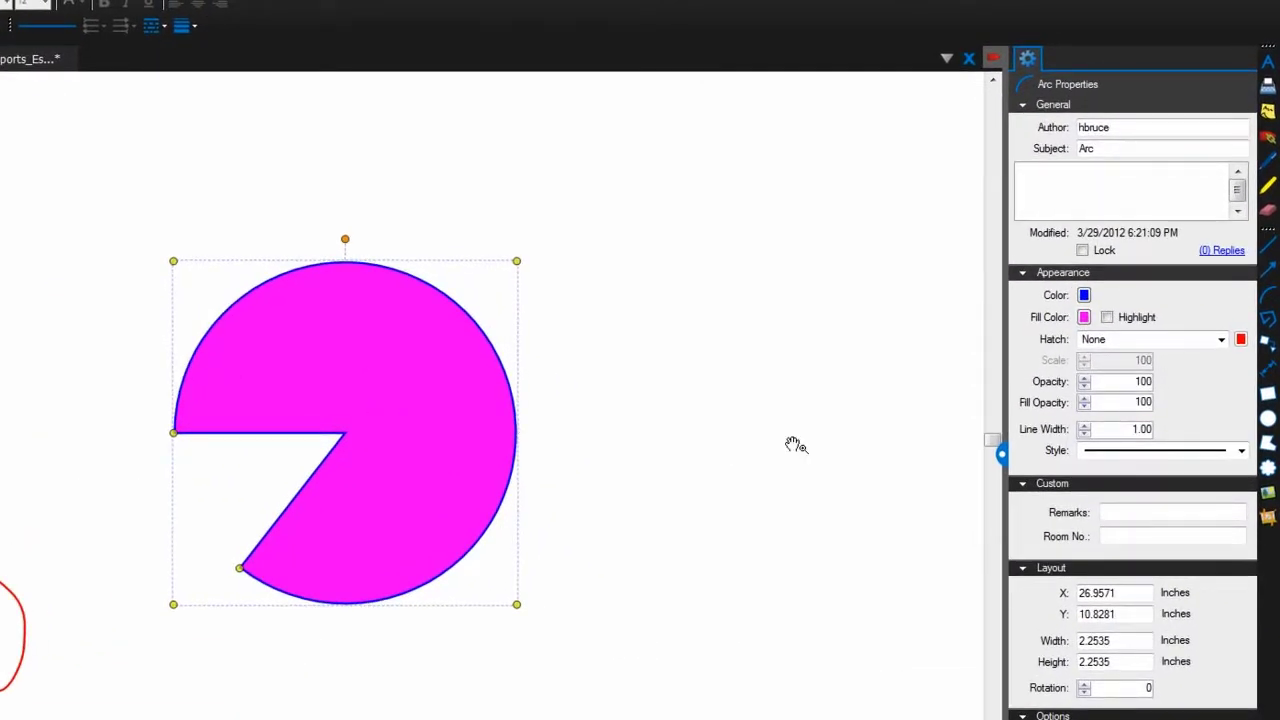
Apply a blue Diagonal Brick hatch to the arc with its scale set to 50
click(1150, 343)
click(1141, 450)
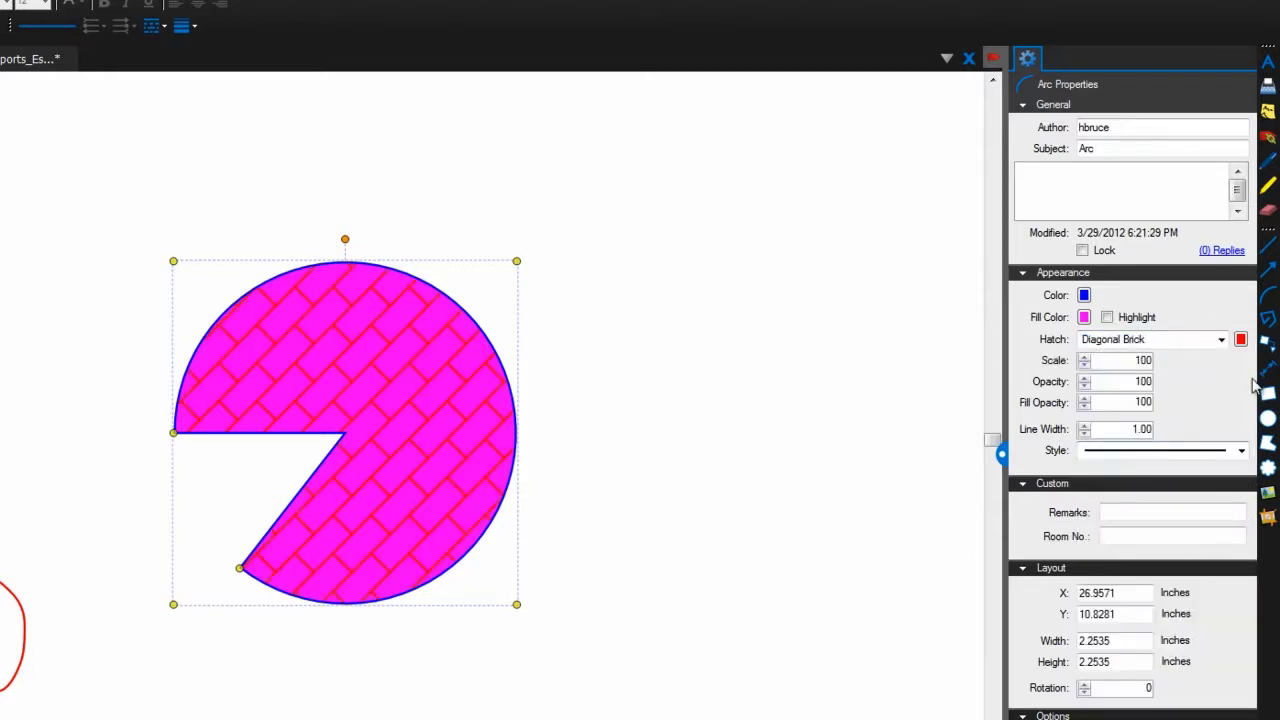
click(1240, 339)
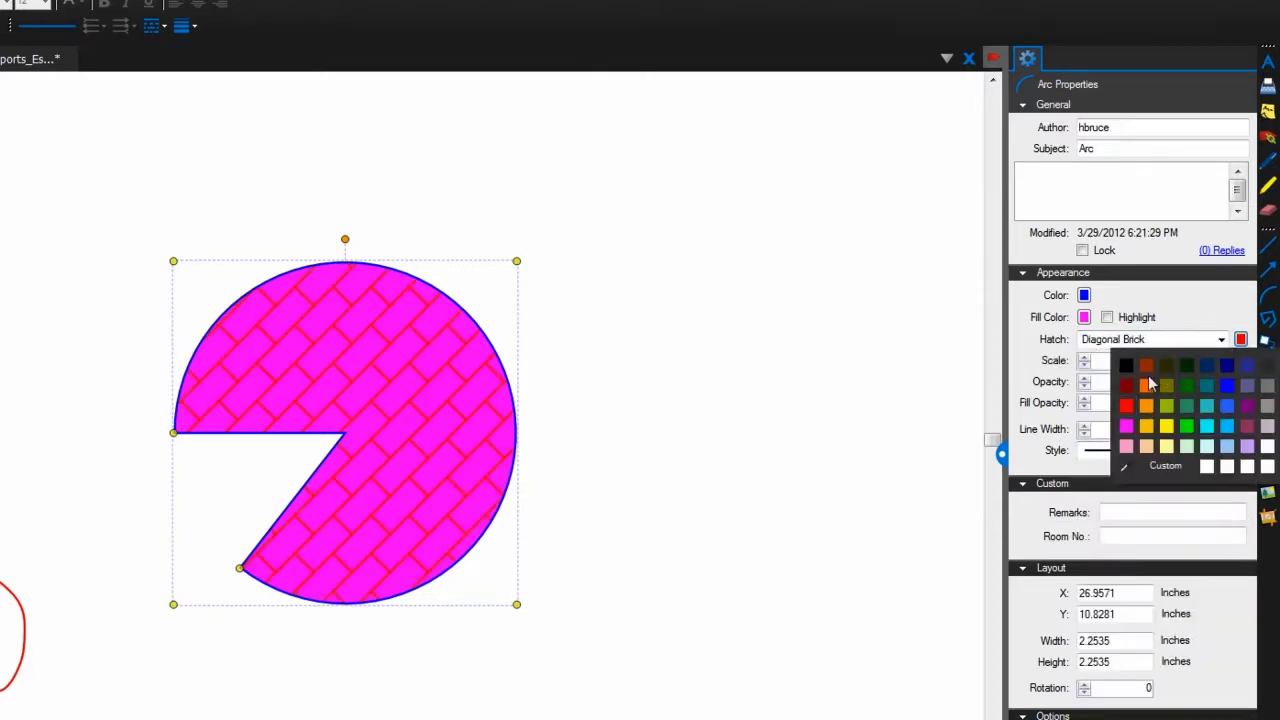
click(1224, 389)
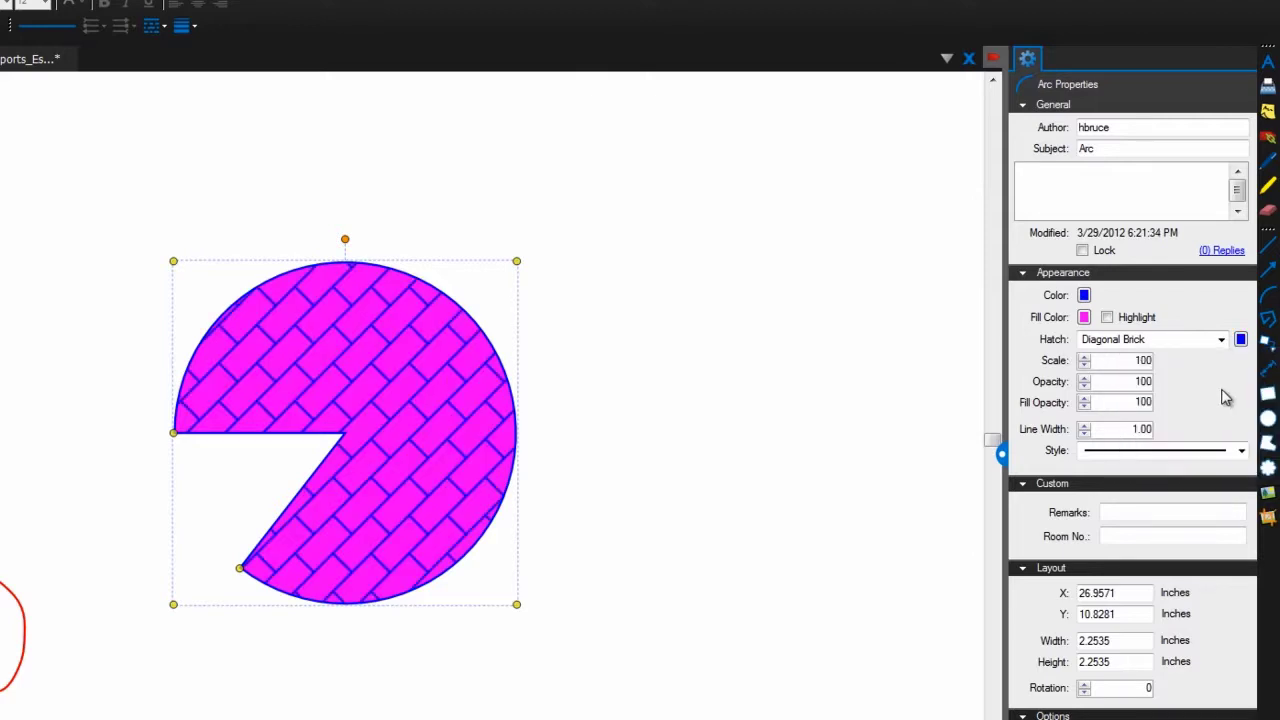
click(1084, 366)
click(1084, 366)
click(1084, 366)
click(1084, 366)
click(1084, 366)
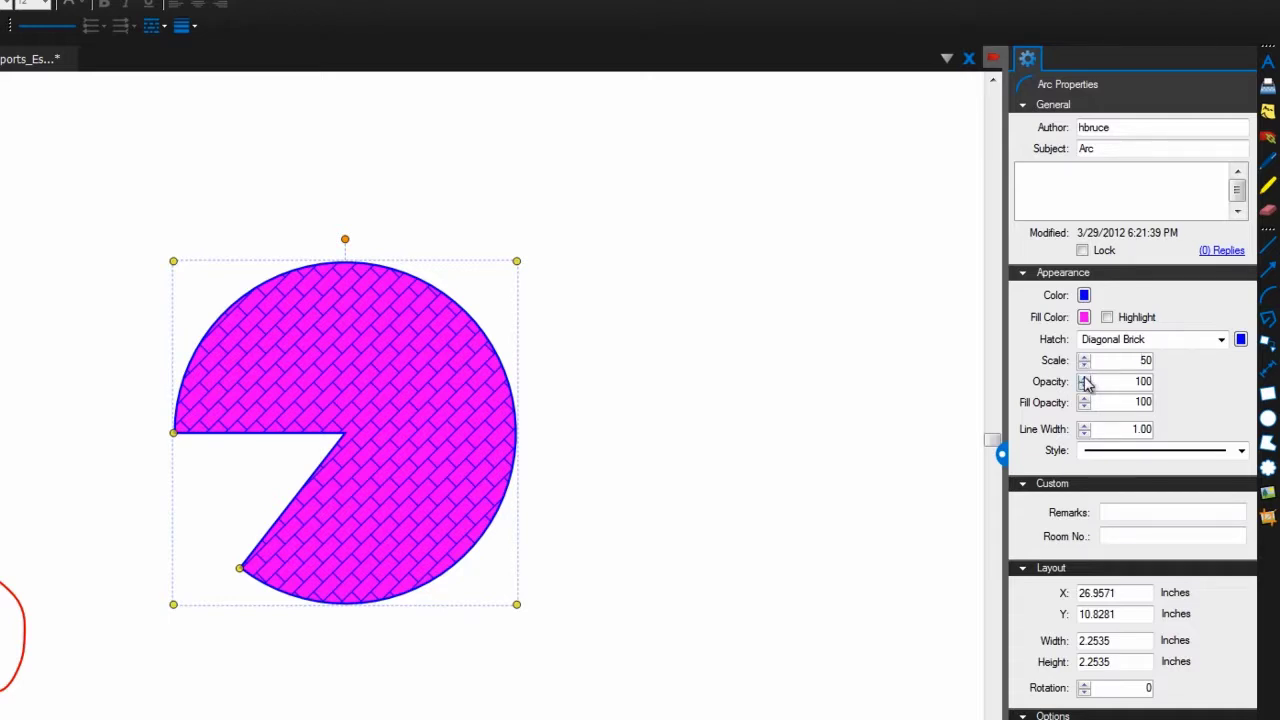
Set the arc's opacity to 40 and its fill opacity to 30
click(1084, 386)
click(1084, 386)
click(1084, 386)
click(1084, 386)
click(1084, 386)
click(1084, 386)
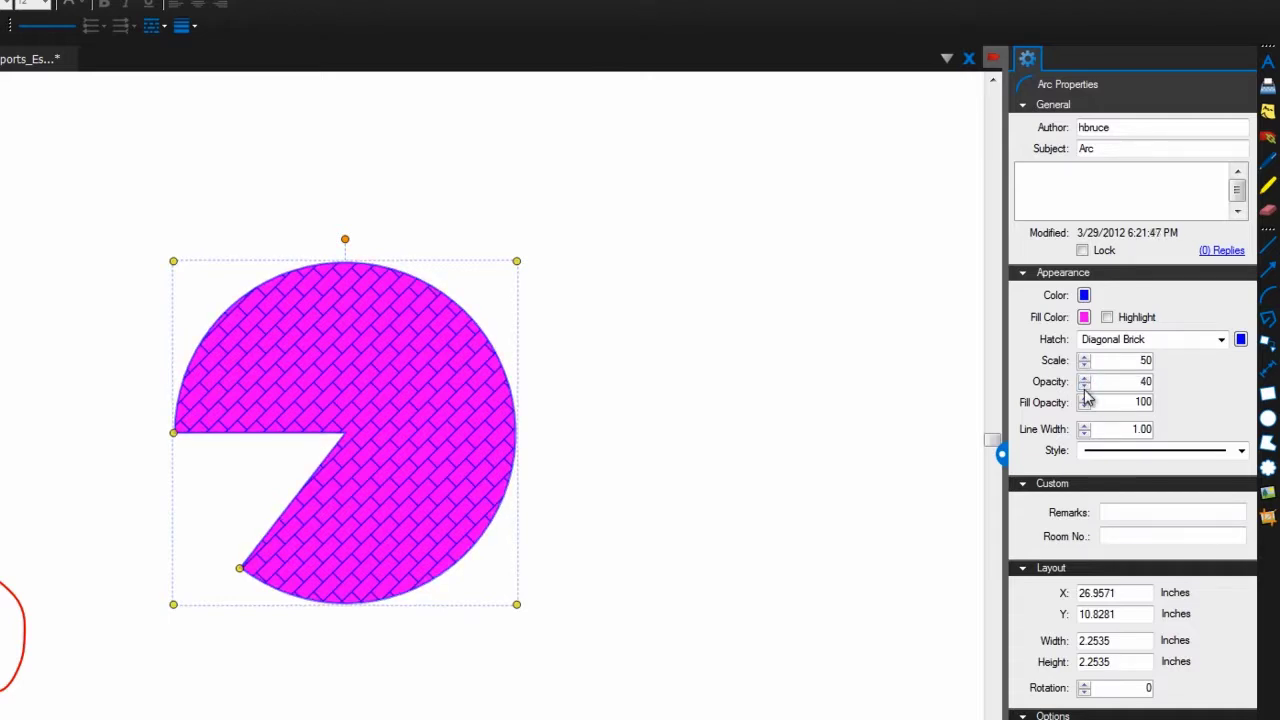
click(1084, 406)
click(1084, 406)
click(1084, 406)
click(1084, 406)
click(1084, 406)
click(1084, 406)
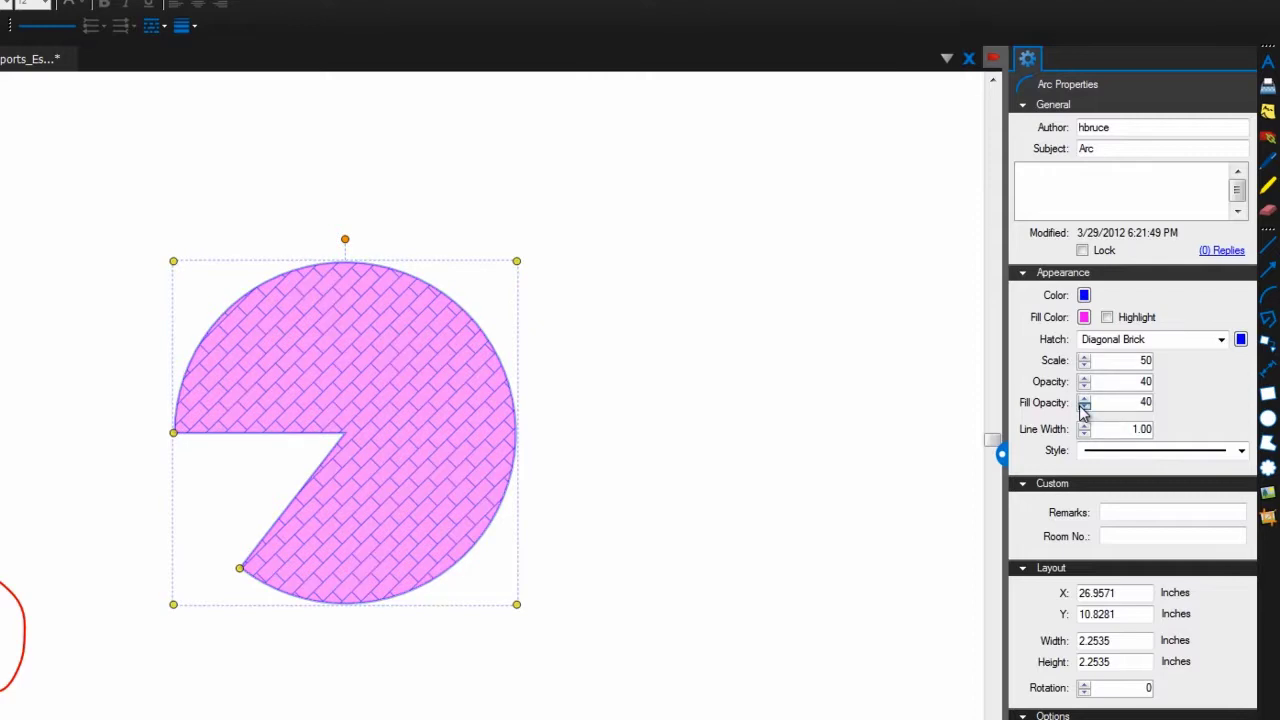
click(1084, 406)
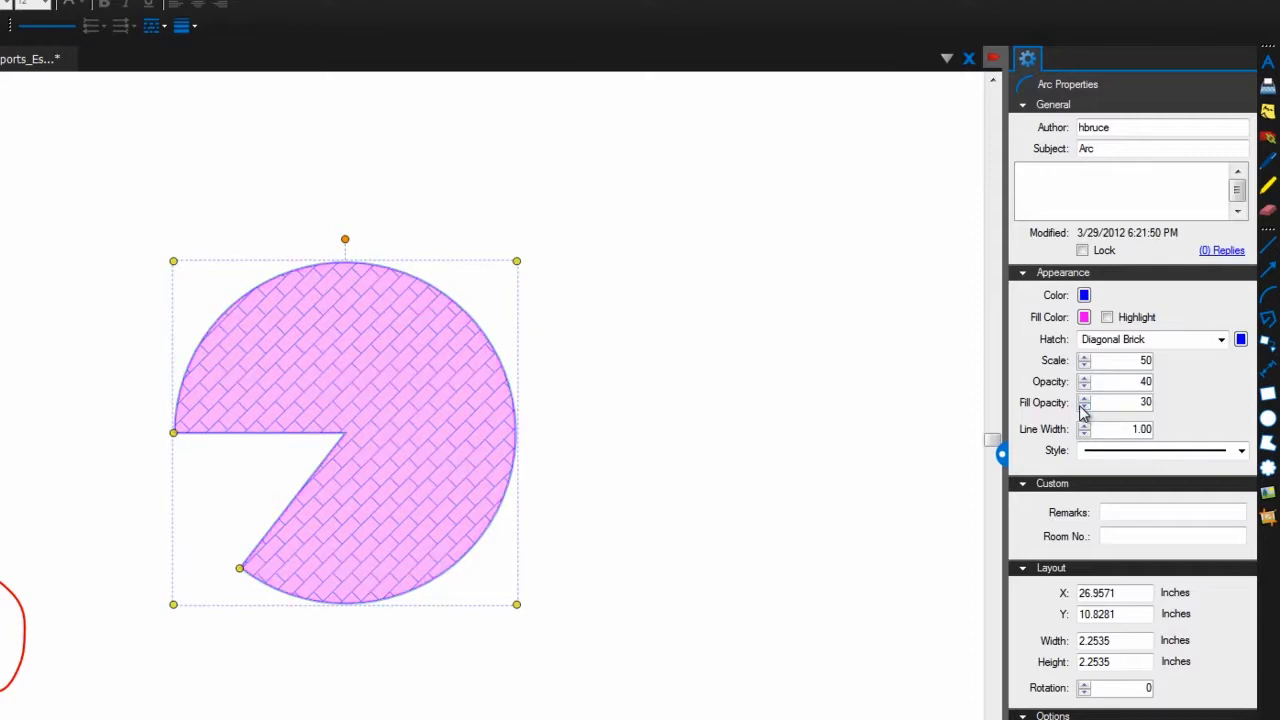
Set the arc's line width to 4.00 and its line style to the advanced Fenceline Square
click(1084, 425)
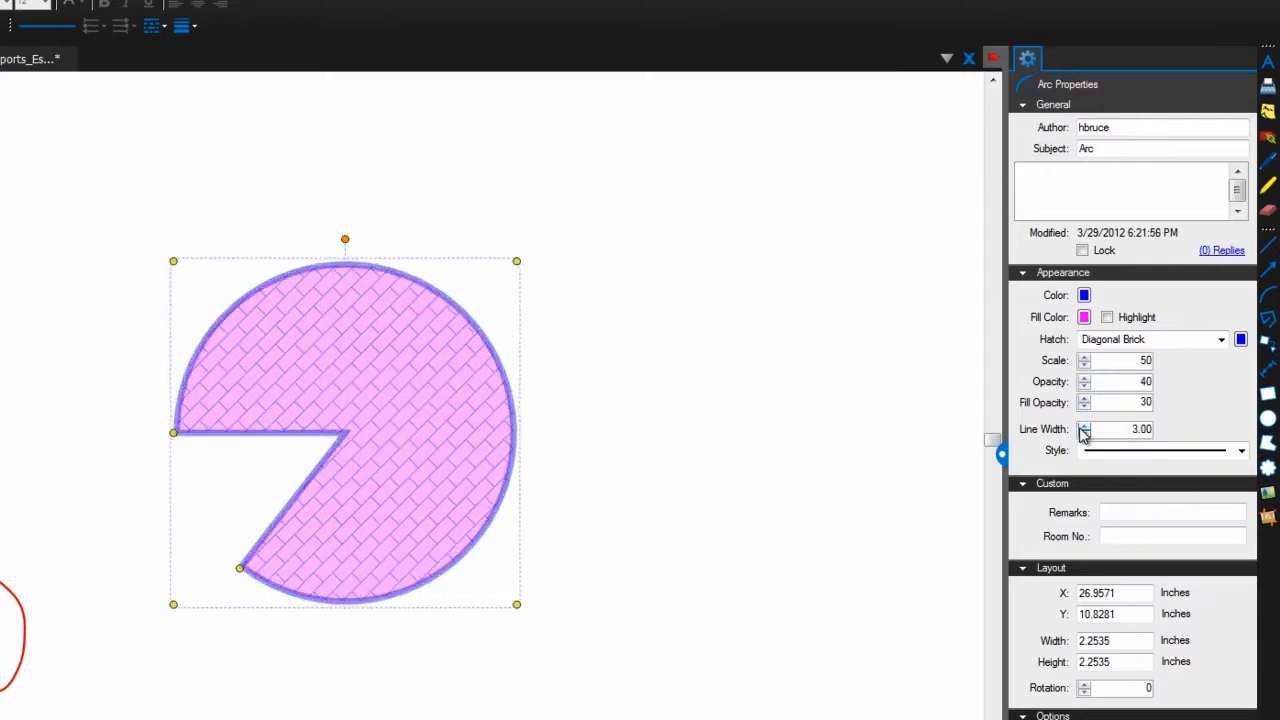
click(1084, 425)
click(1084, 425)
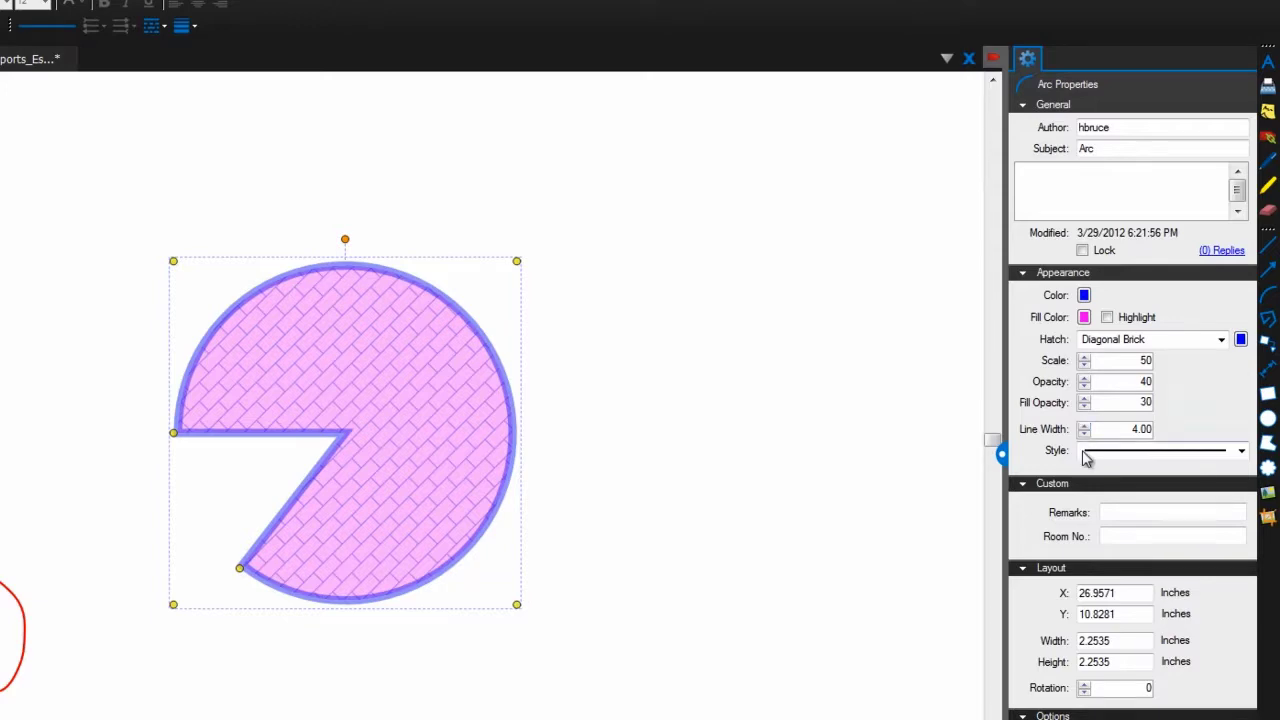
click(1090, 452)
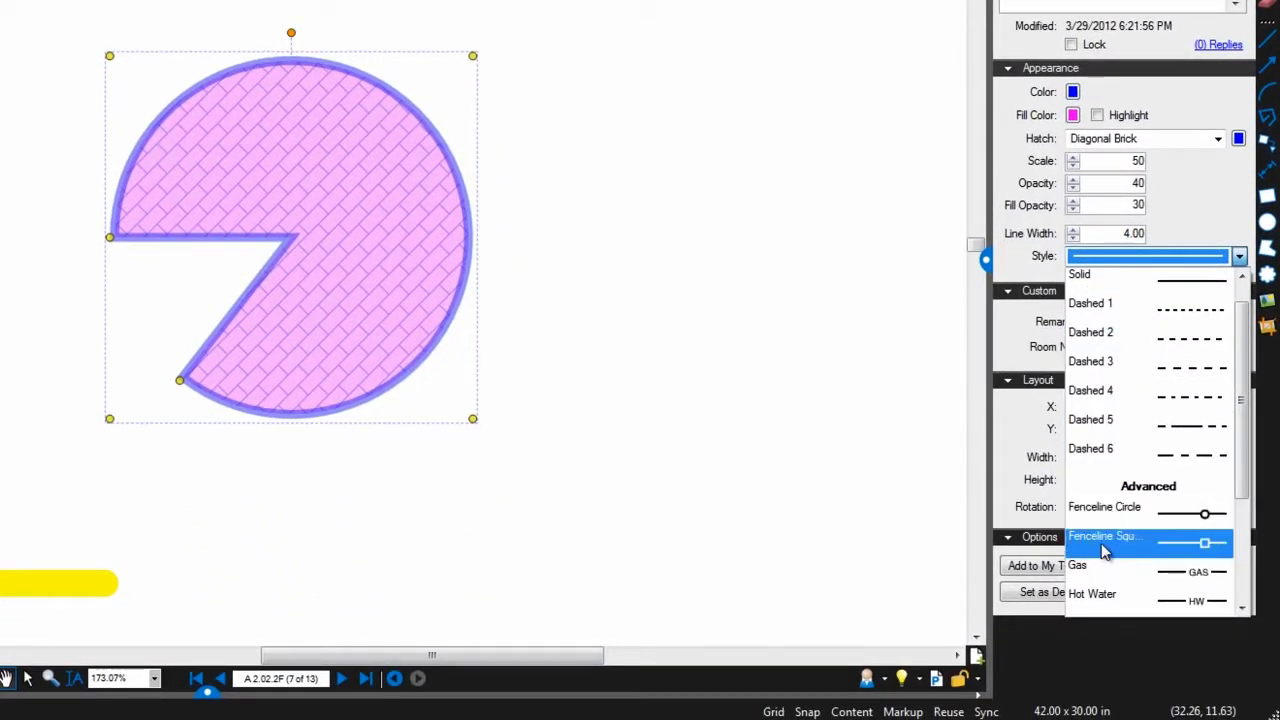
click(1102, 540)
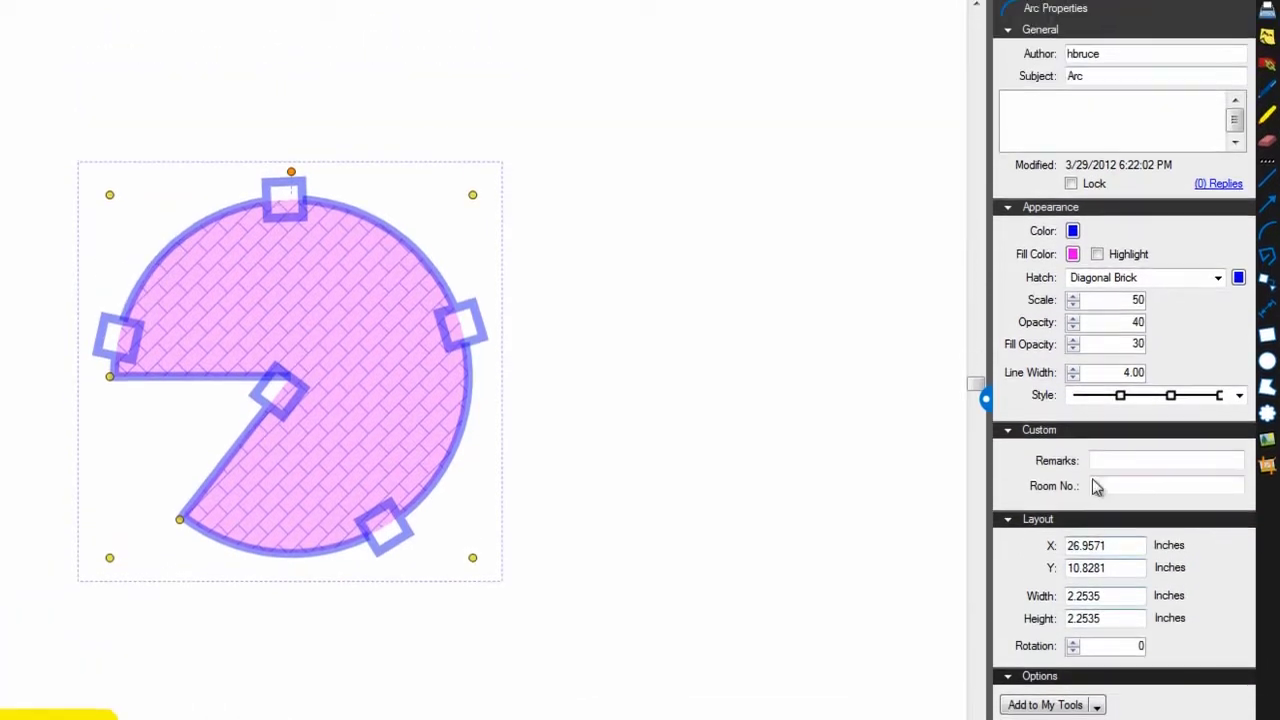
click(1072, 238)
click(1072, 442)
click(1072, 442)
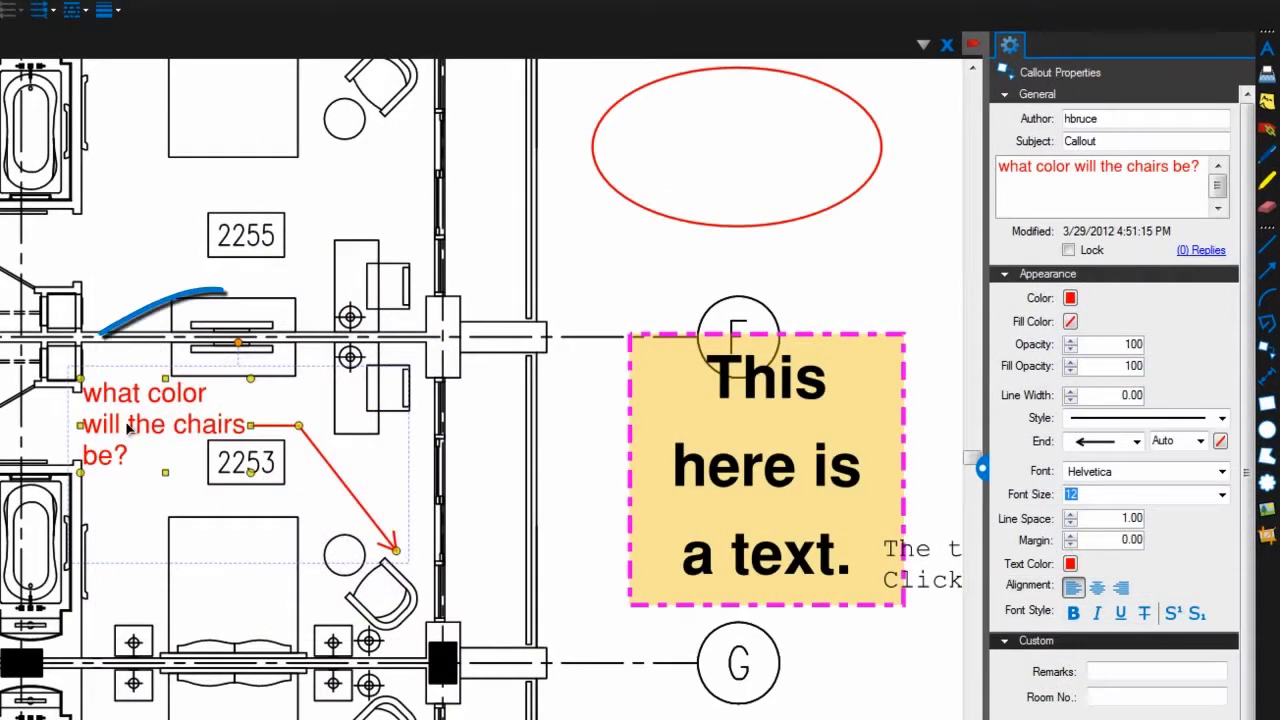
mouse_move(100, 335)
mouse_down()
mouse_move(440, 530)
mouse_move(118, 305)
mouse_up()
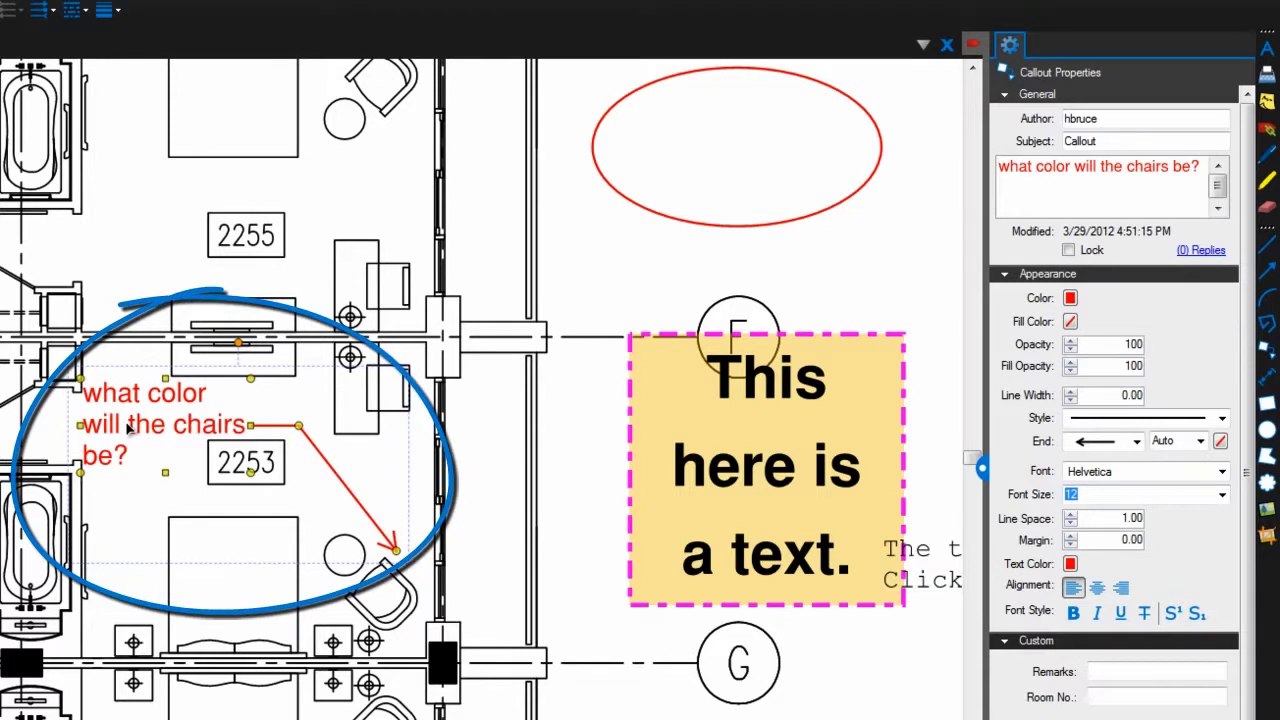
Give the callout asking about the chairs' color a dark red line color and a light orange fill color
click(1070, 321)
click(1079, 347)
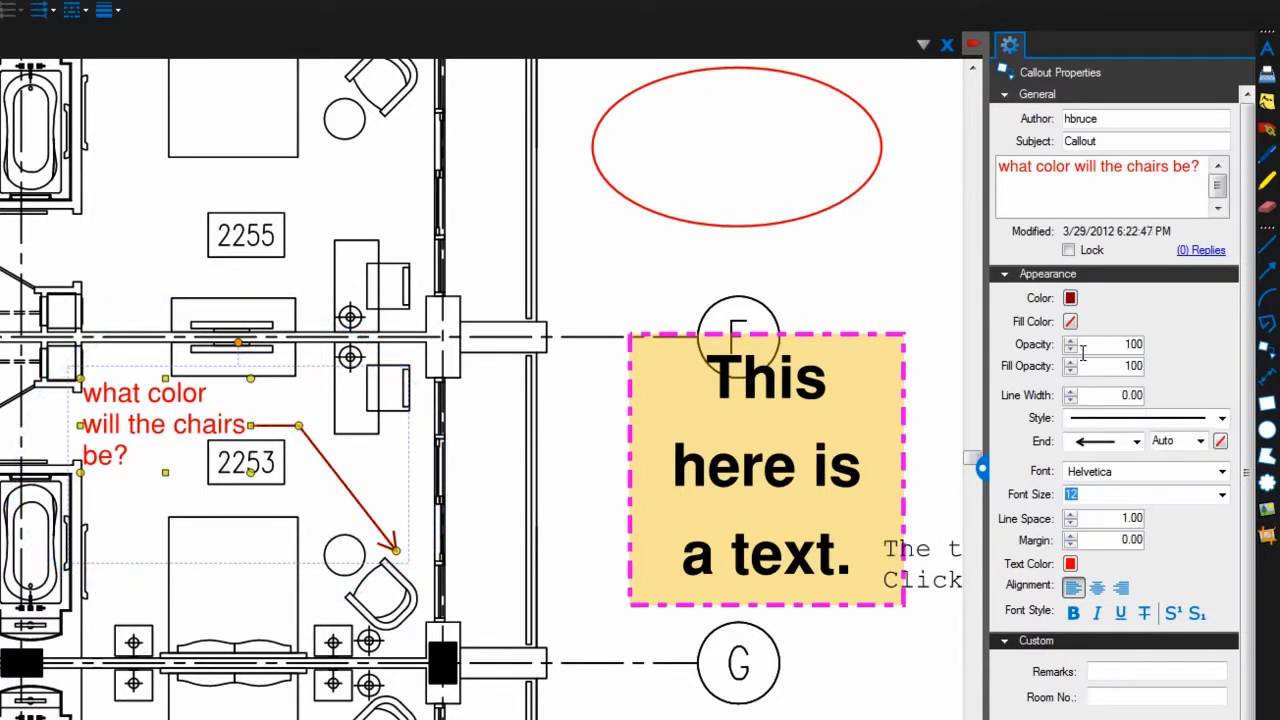
click(1070, 321)
click(1100, 436)
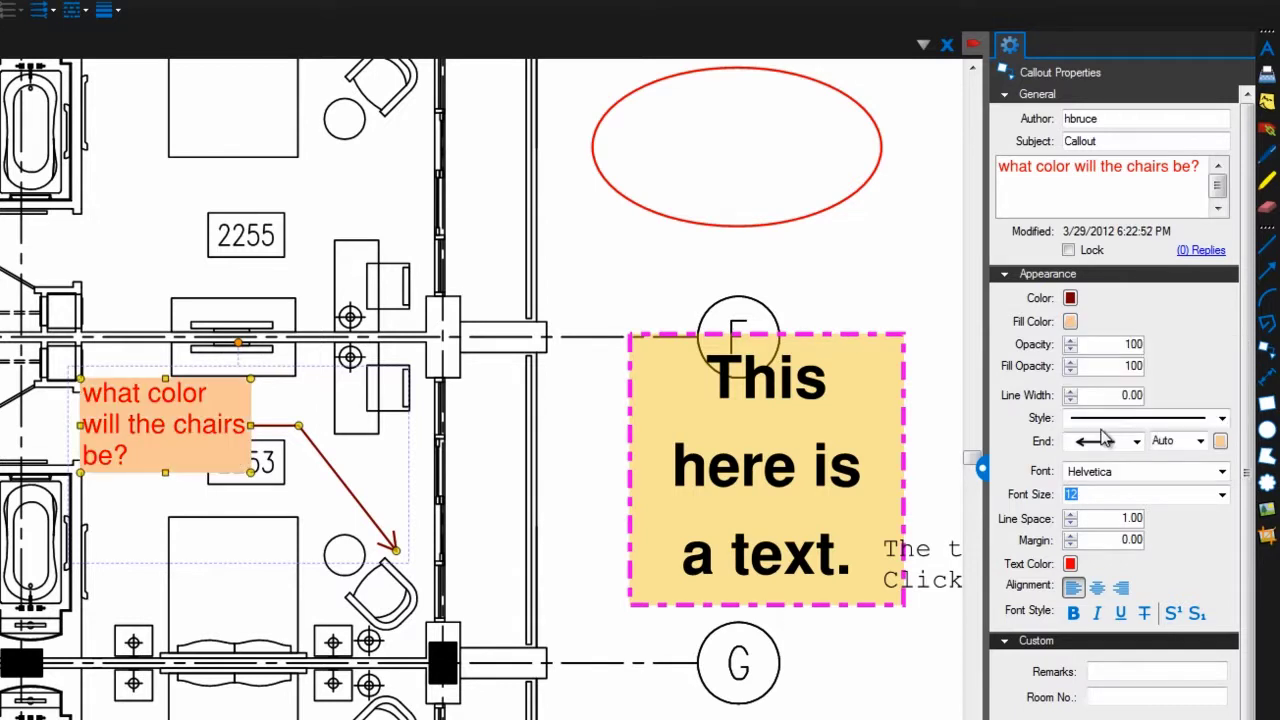
Set the callout's opacity to 70 and its fill opacity to 50
click(1071, 348)
click(1071, 348)
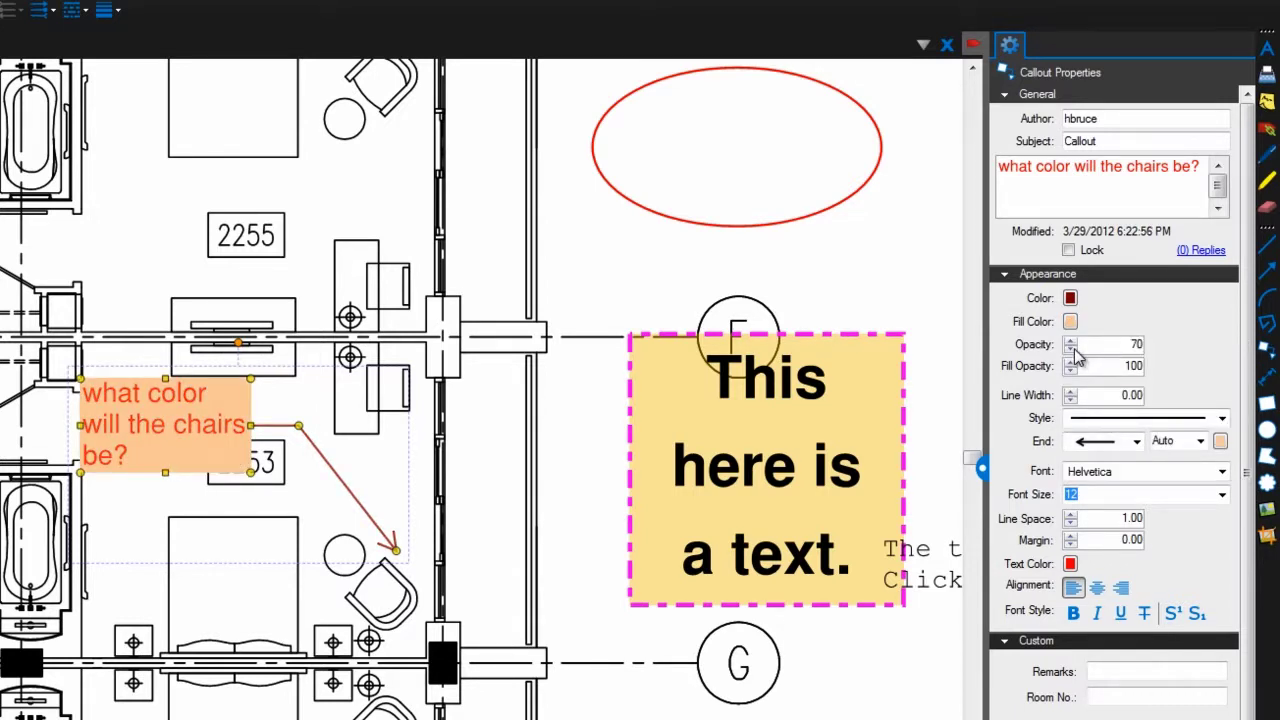
click(1071, 370)
click(1071, 370)
click(1071, 370)
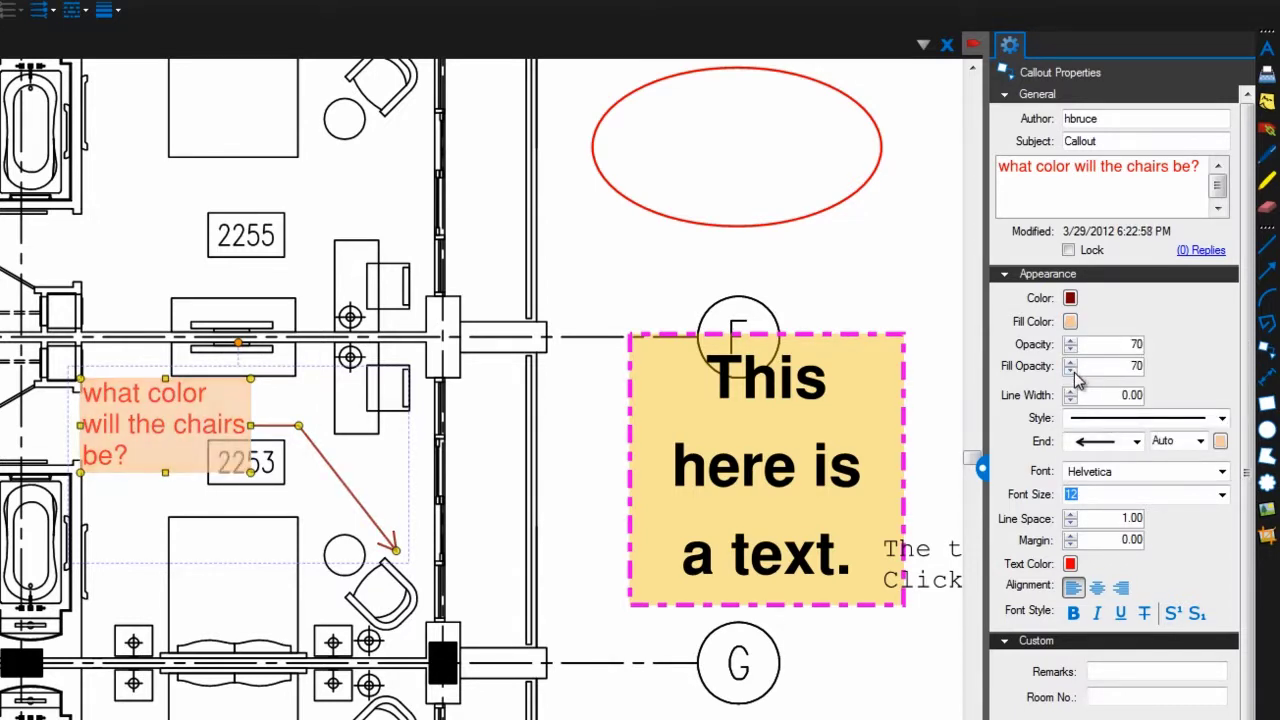
Give the callout a 1.00 wide Dashed 2 line with a filled circle as the leader's end
click(1071, 391)
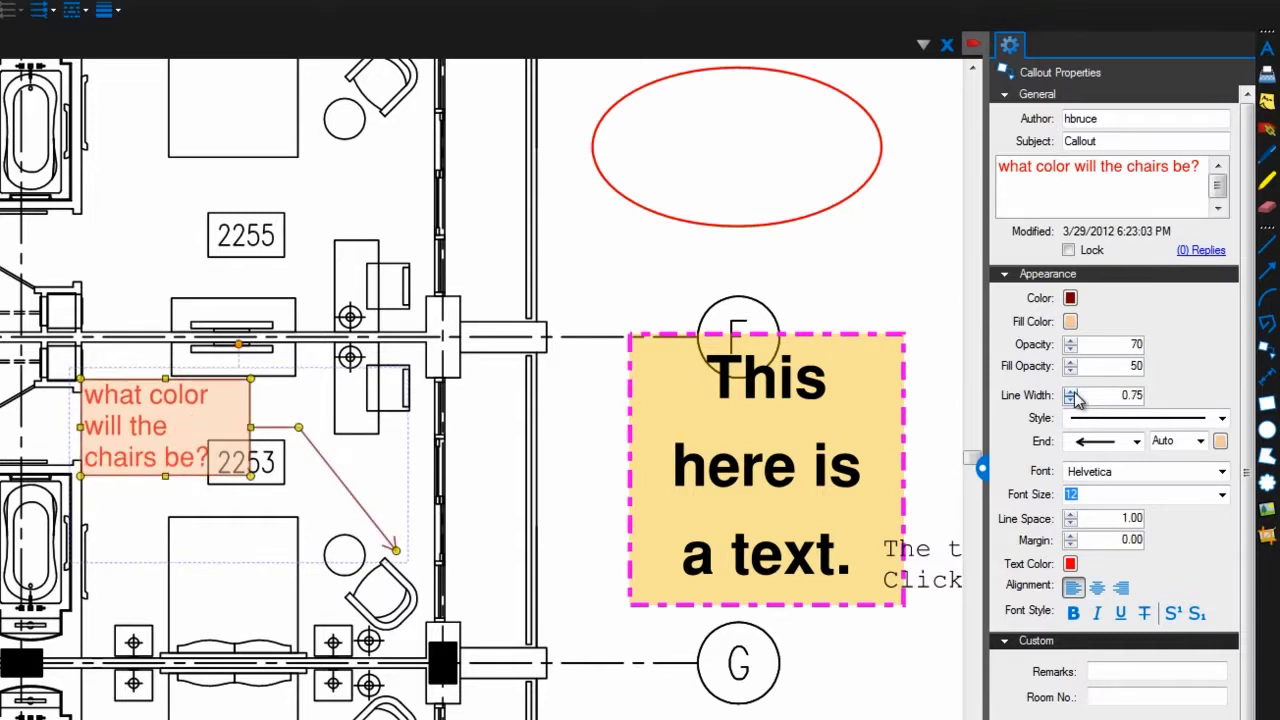
click(1071, 391)
click(1080, 418)
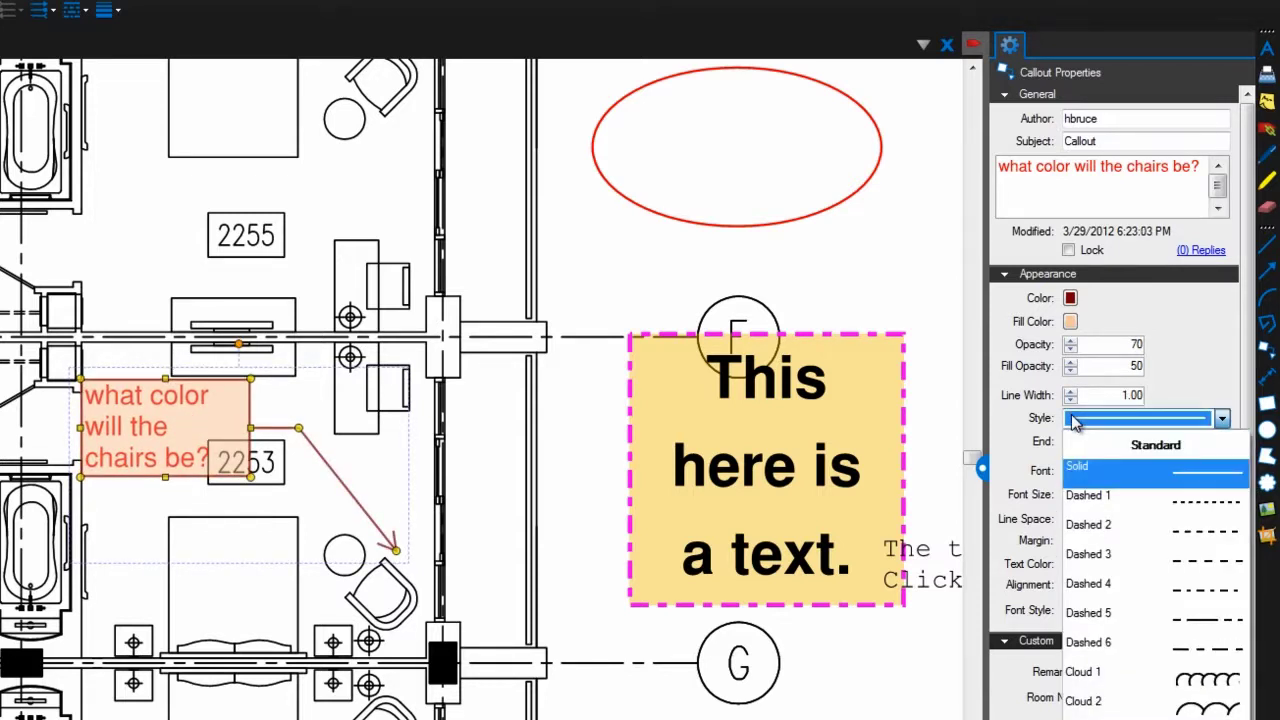
click(1085, 528)
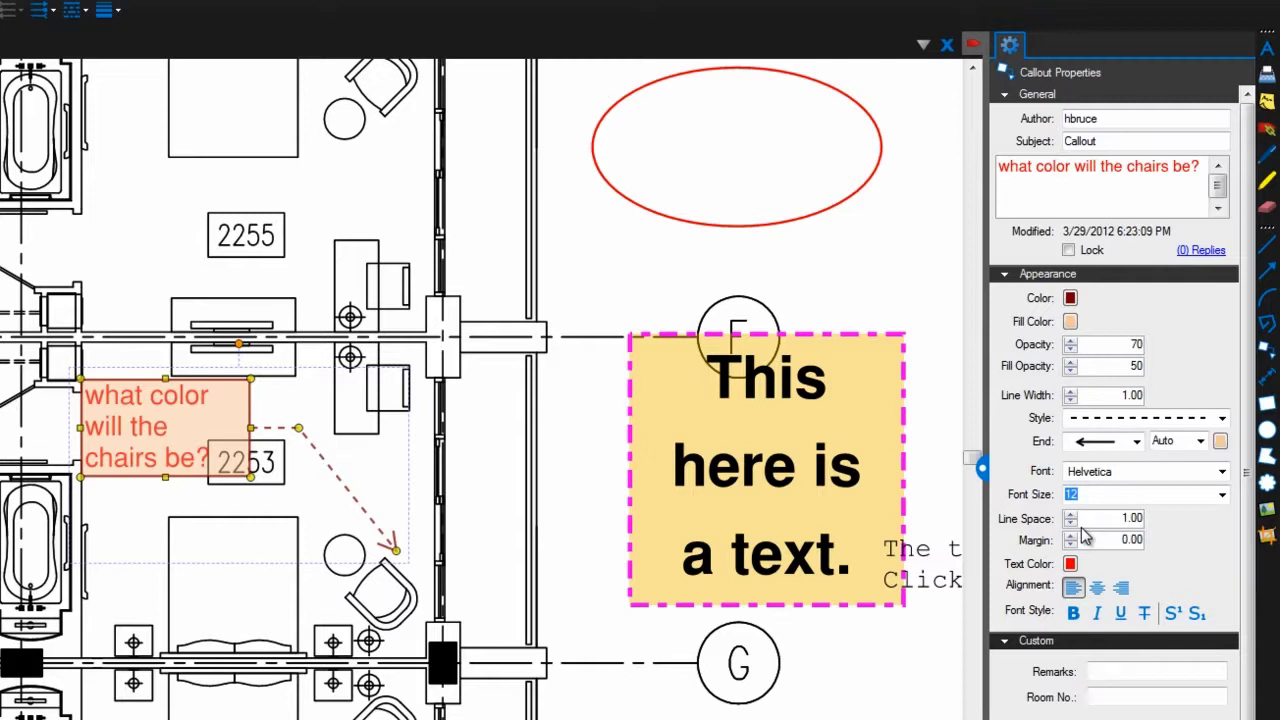
click(1092, 443)
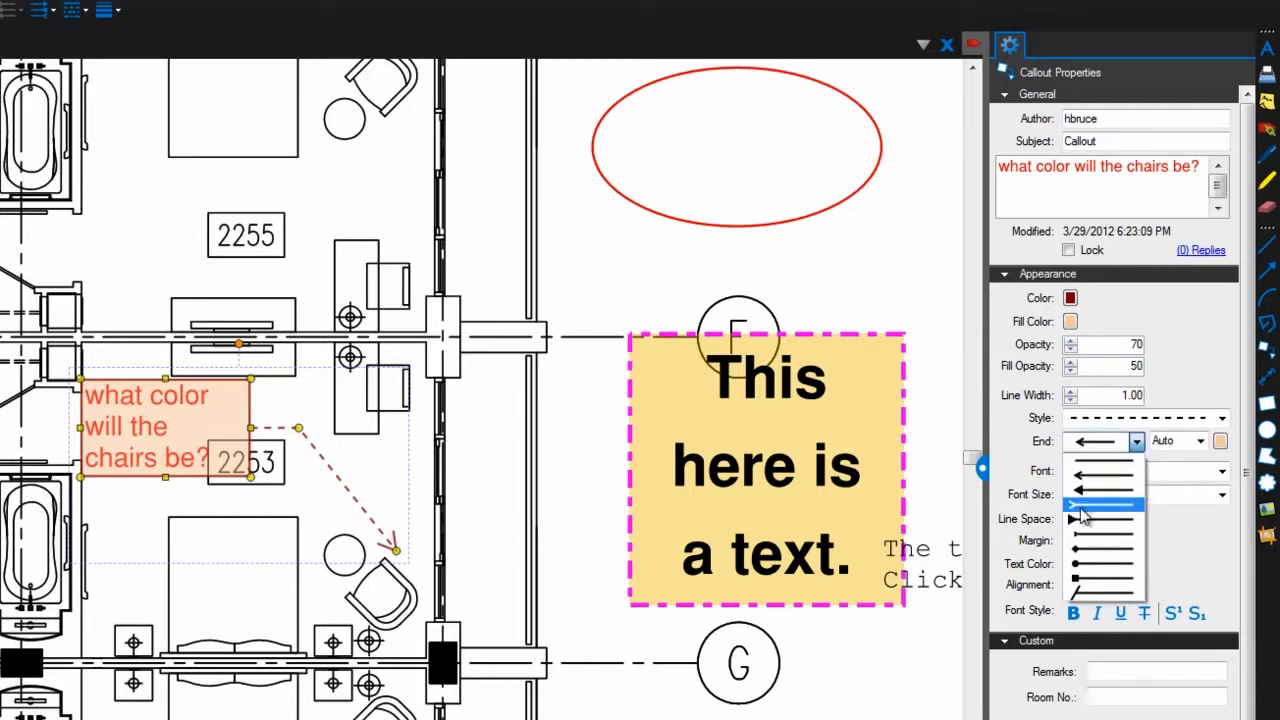
click(1085, 563)
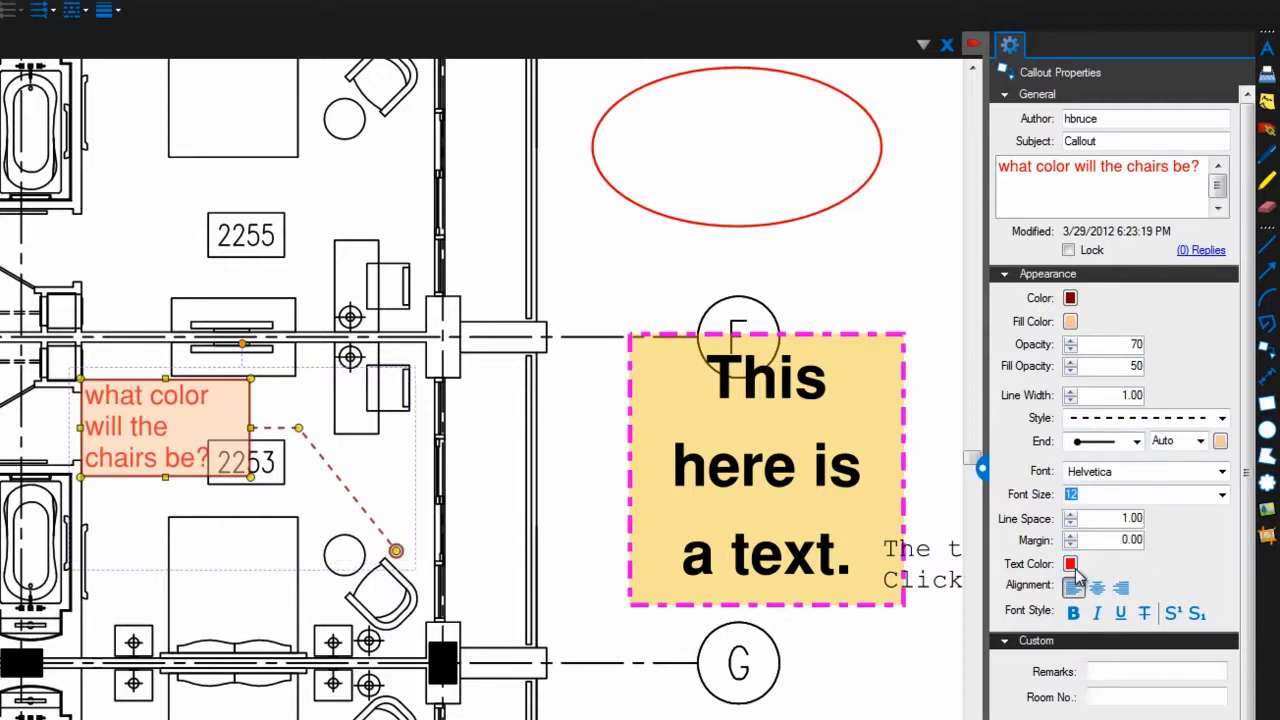
Set the callout text's font to Times-Roman and its size to 16
click(1222, 471)
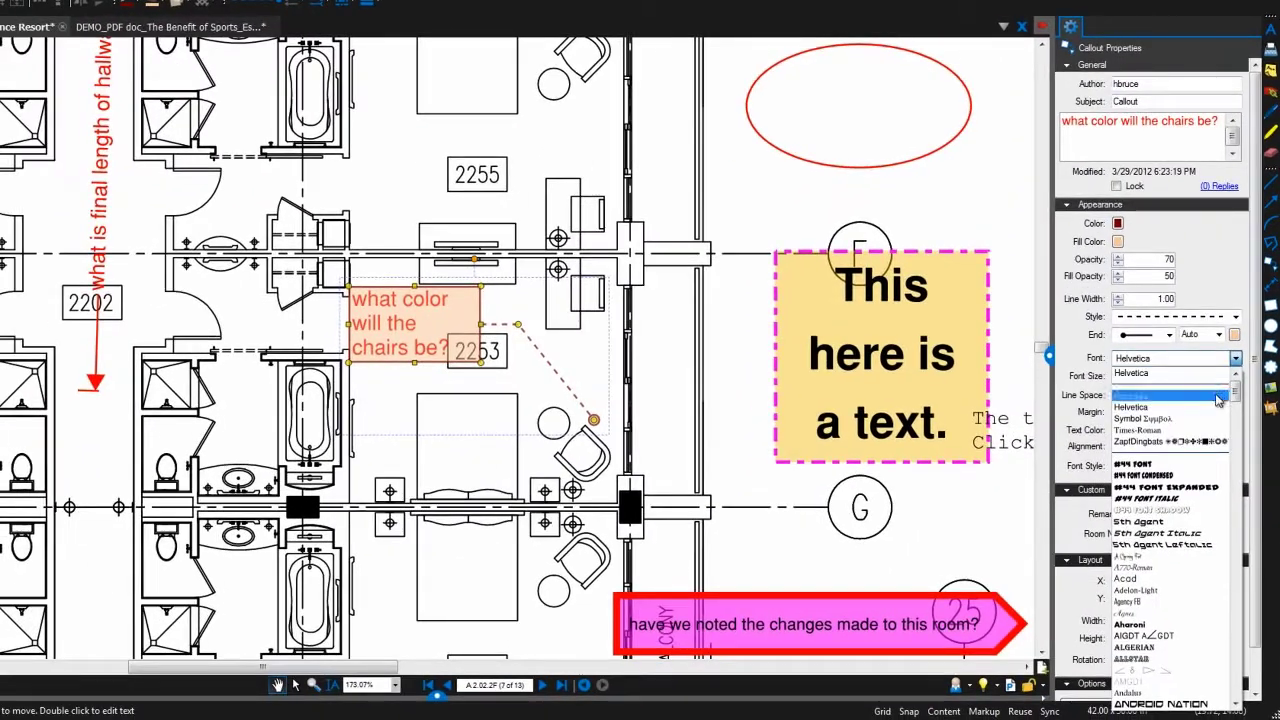
click(1201, 431)
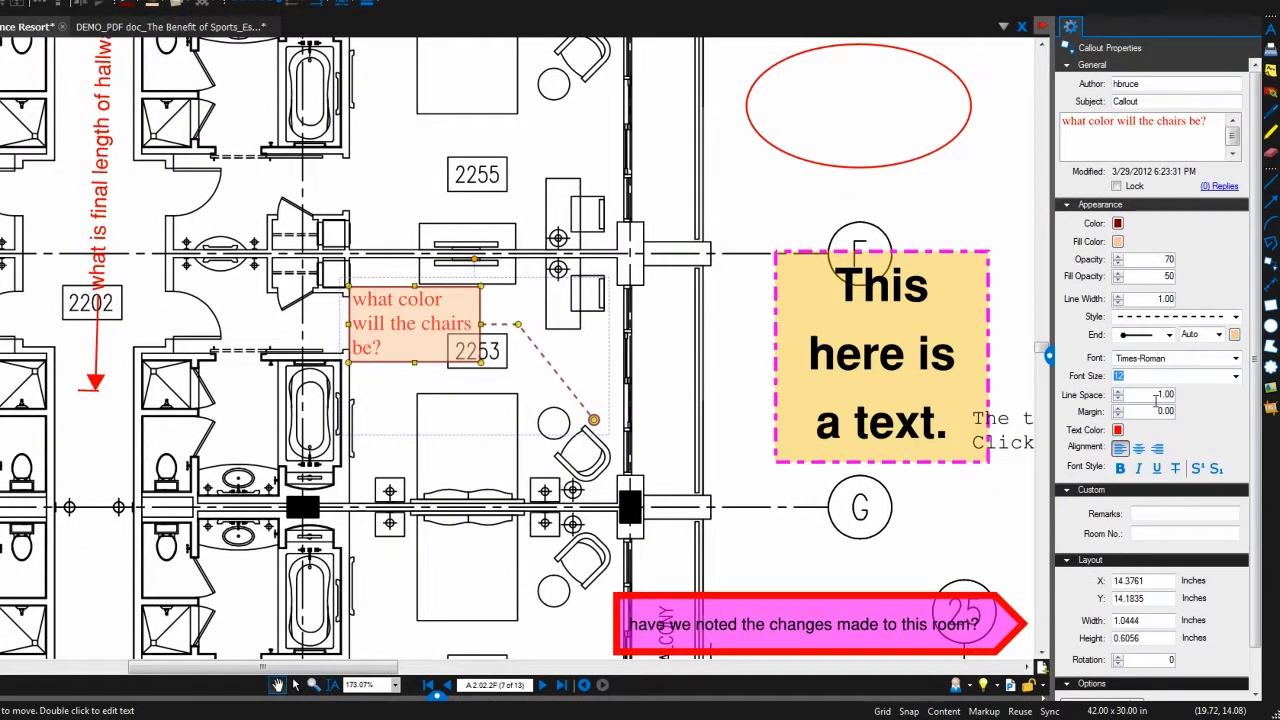
click(1236, 376)
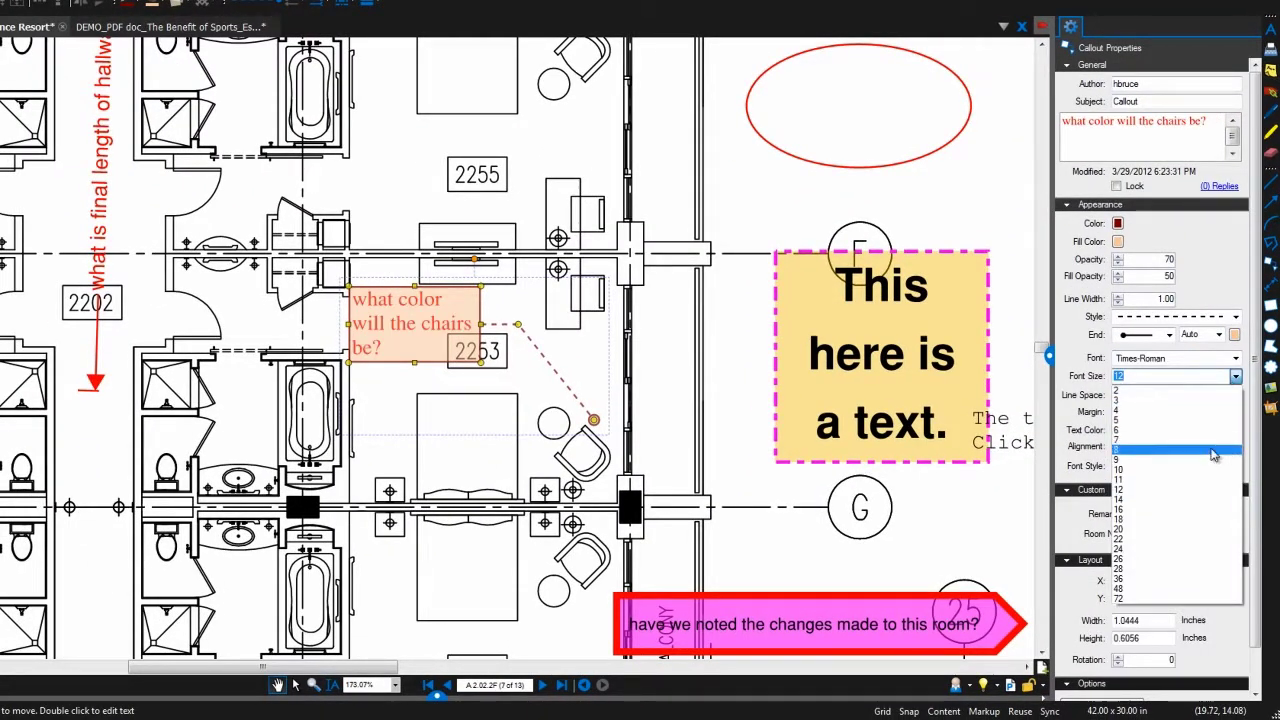
click(1205, 509)
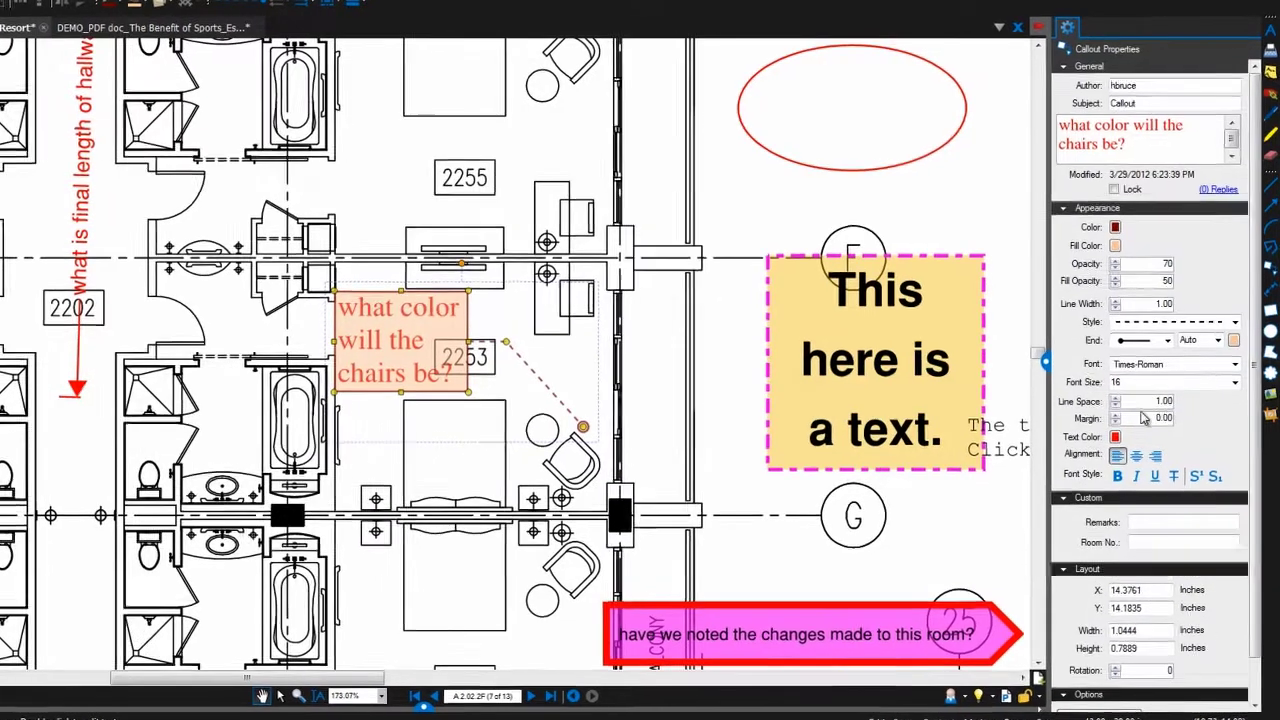
Set the callout text's line space to 0.70 and its margin to 2.00
click(1116, 405)
click(1116, 405)
click(1116, 405)
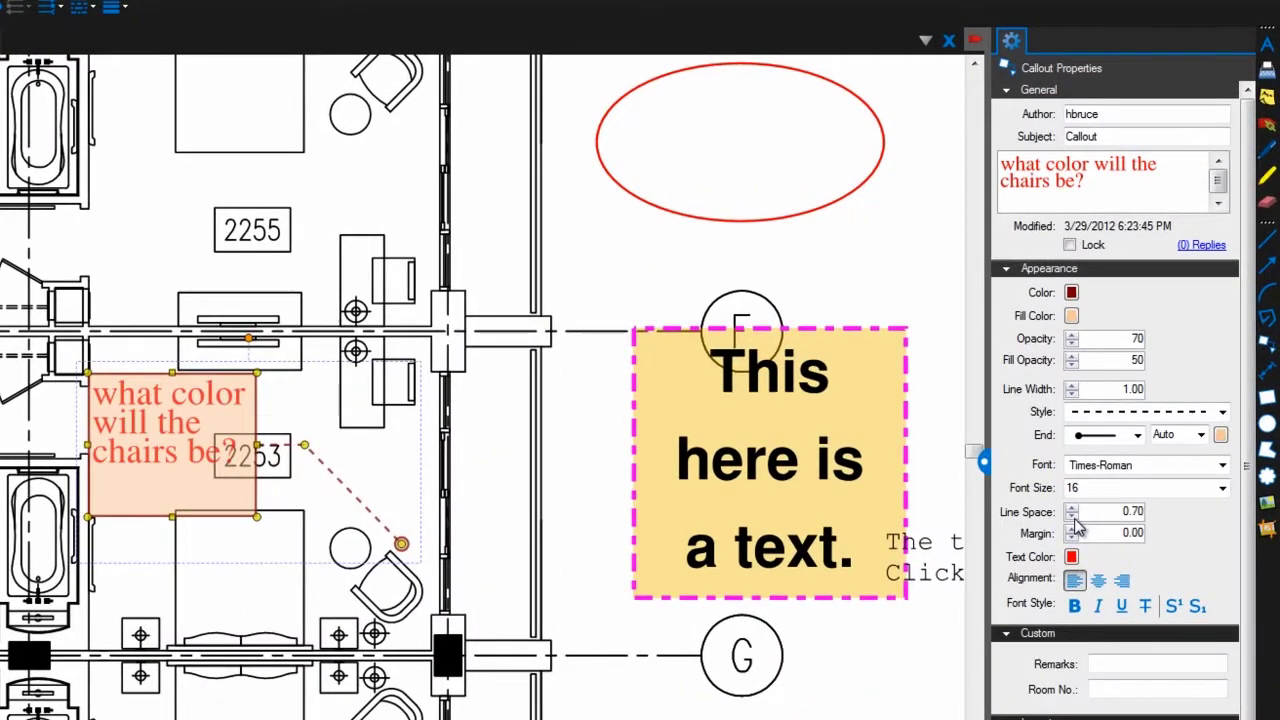
click(1073, 529)
click(1073, 529)
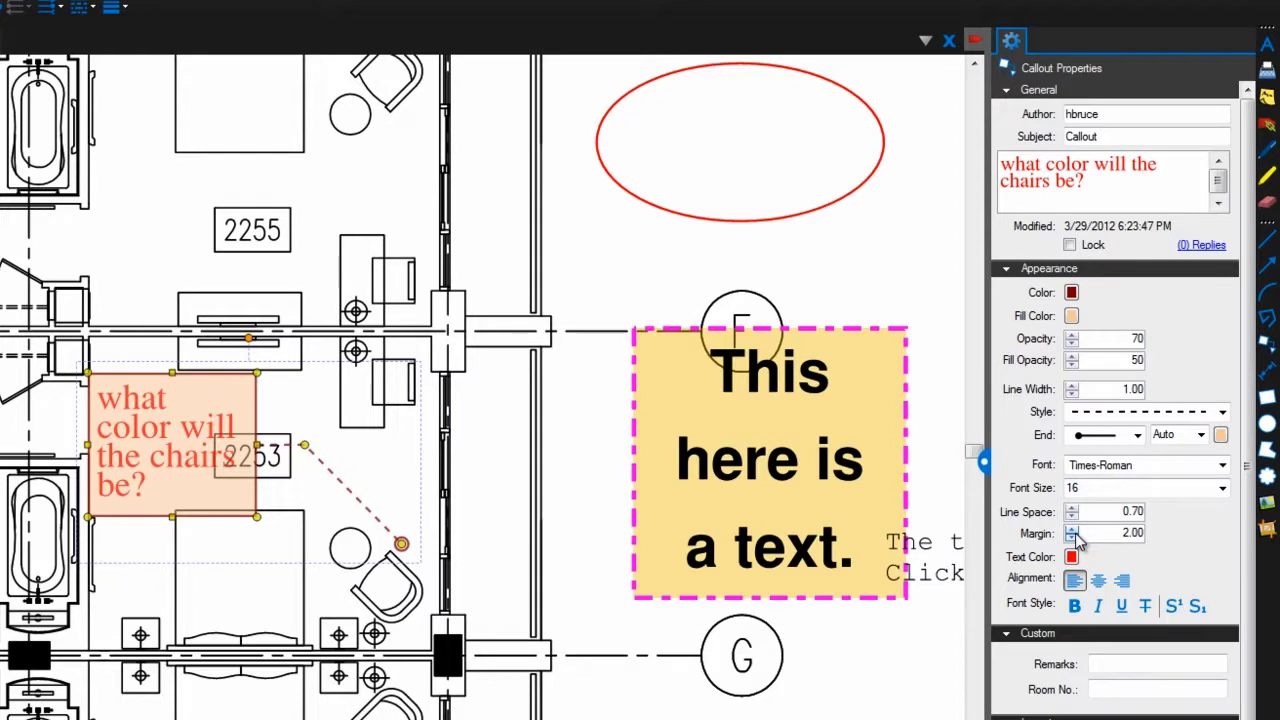
Format the callout text as blue, centered and italic
click(1072, 557)
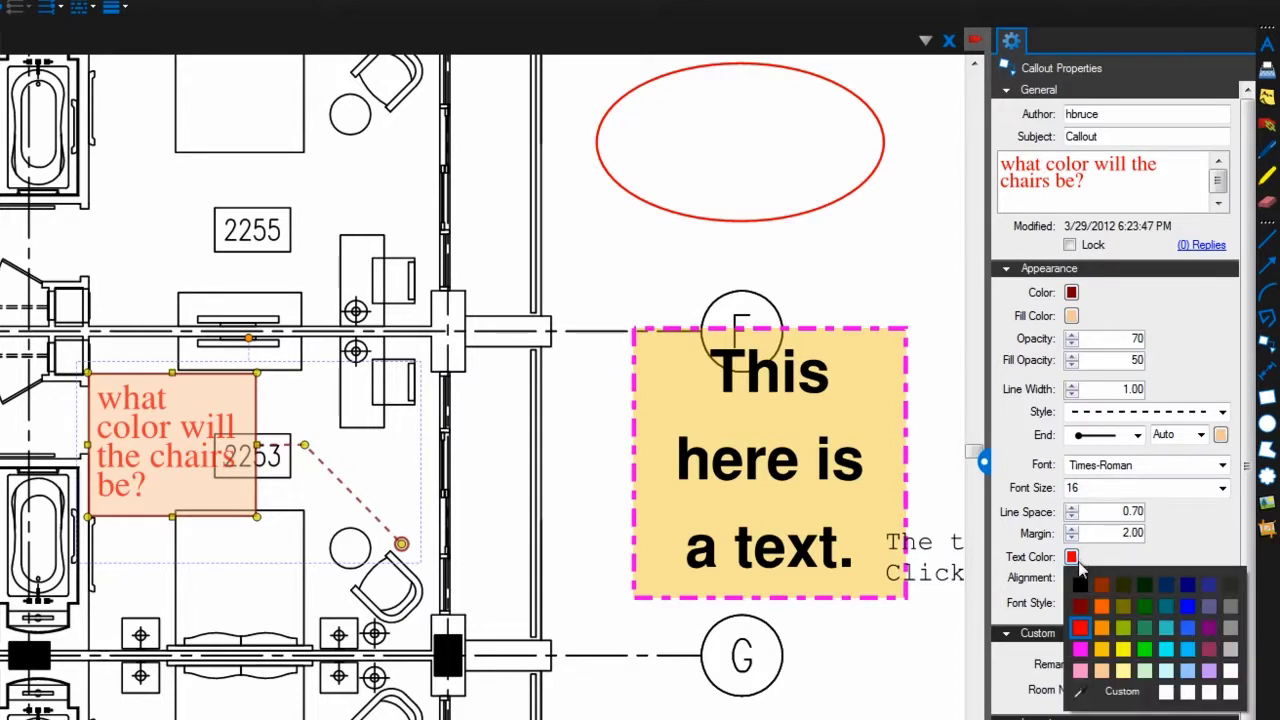
click(1187, 606)
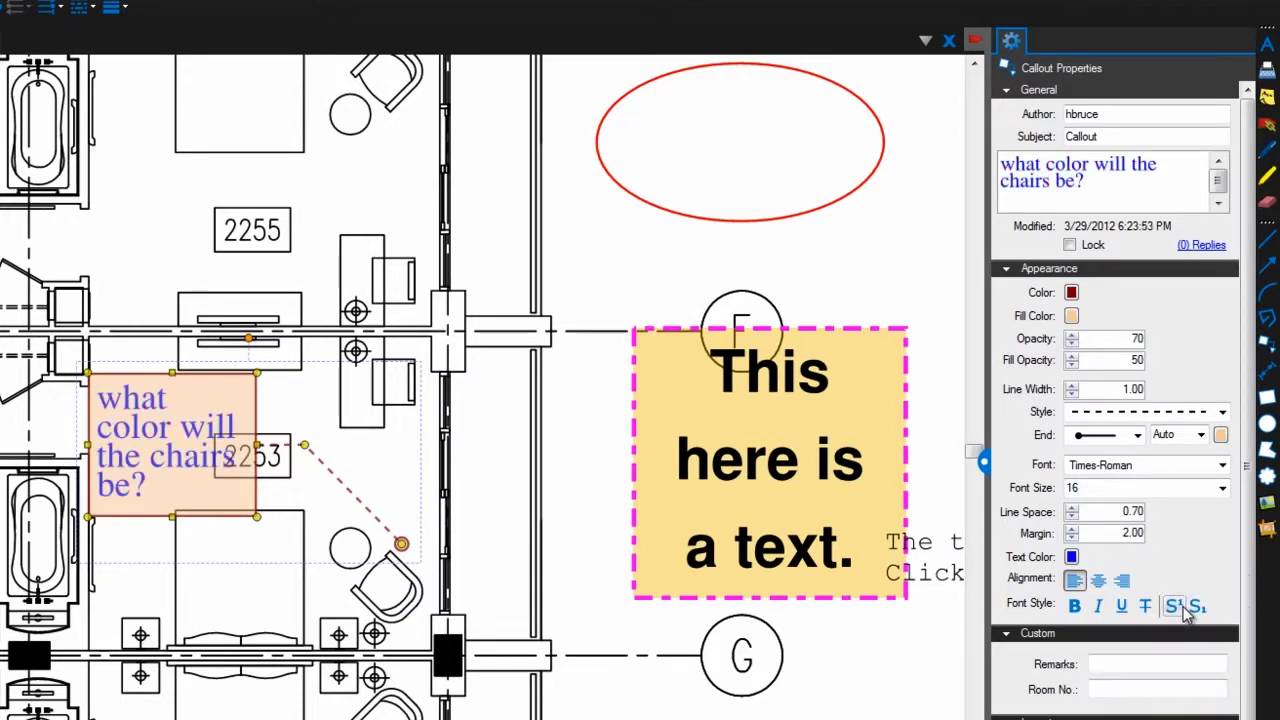
click(1100, 586)
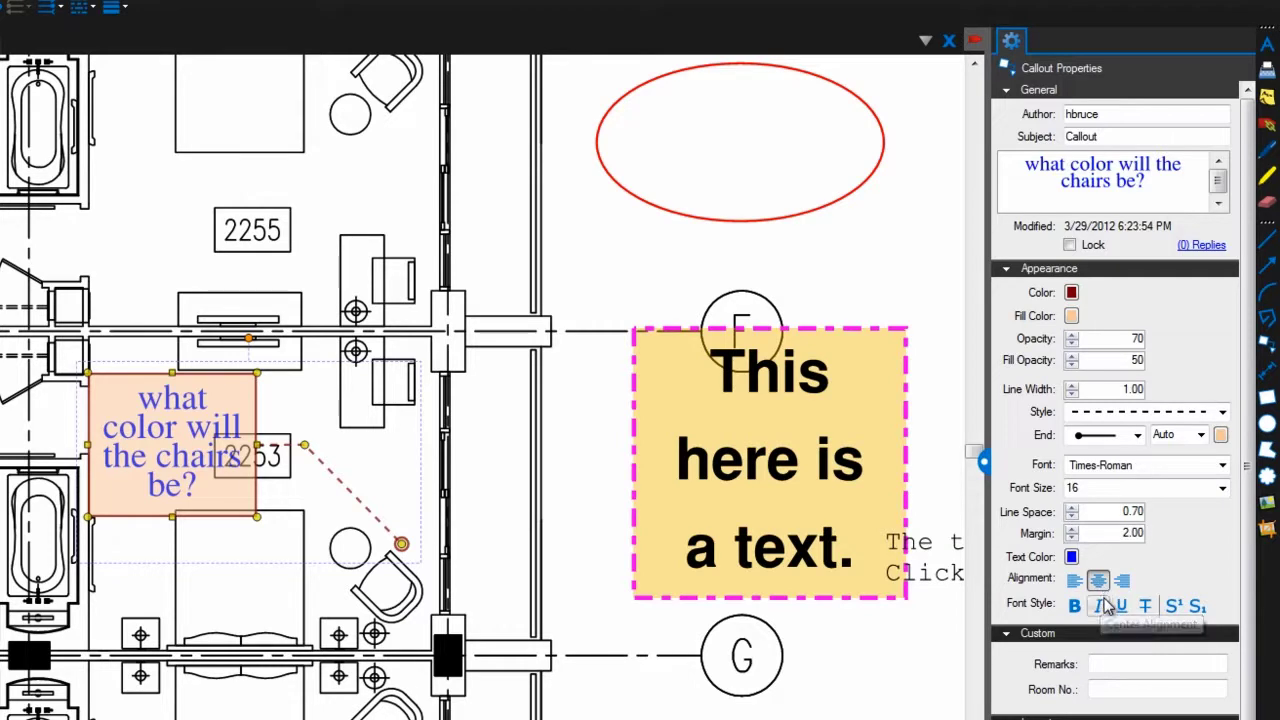
click(1100, 606)
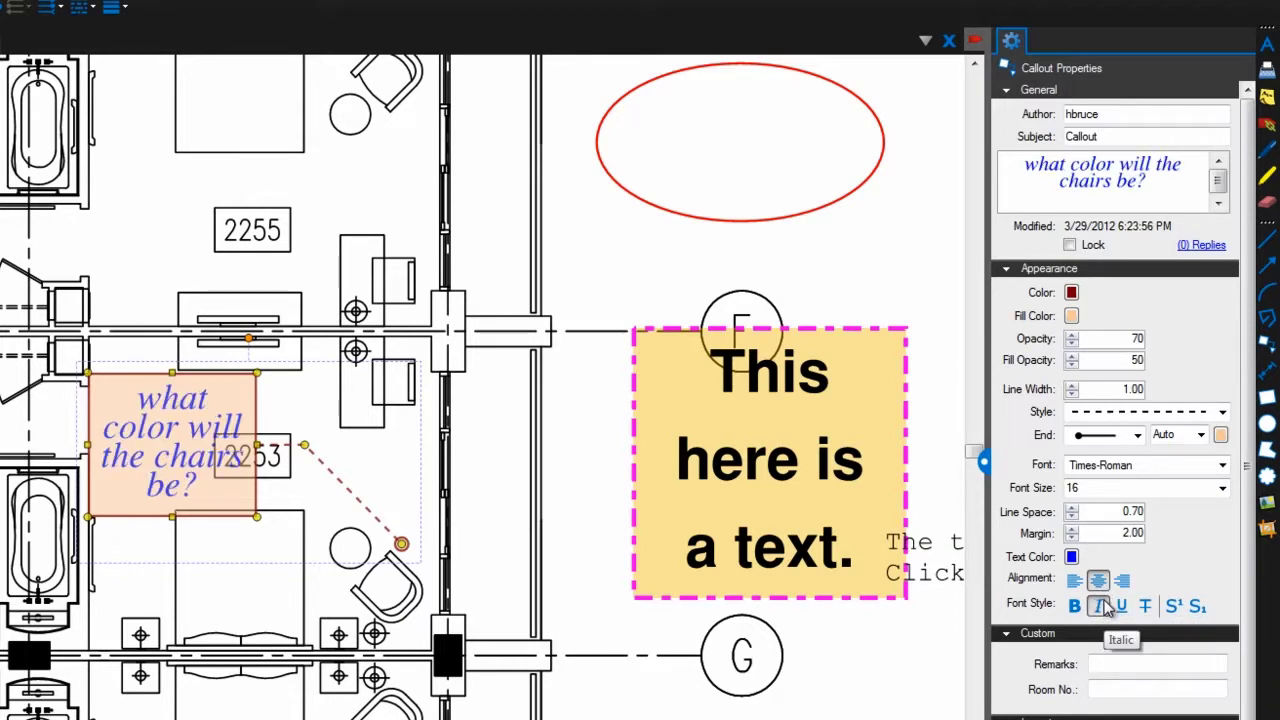
Select the hallway length dimension and move both endpoints so it slants from the wall above room 2202 to the bed above room 2255
drag(2, 238, 220, 484)
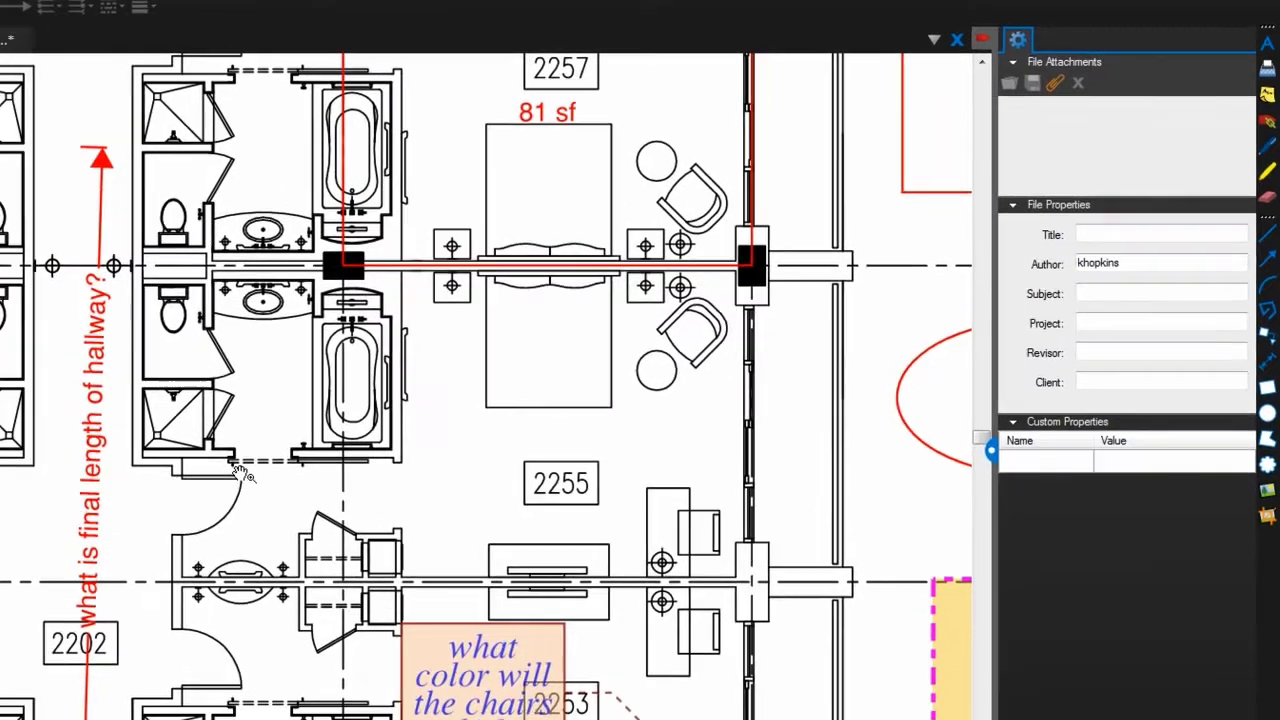
click(100, 160)
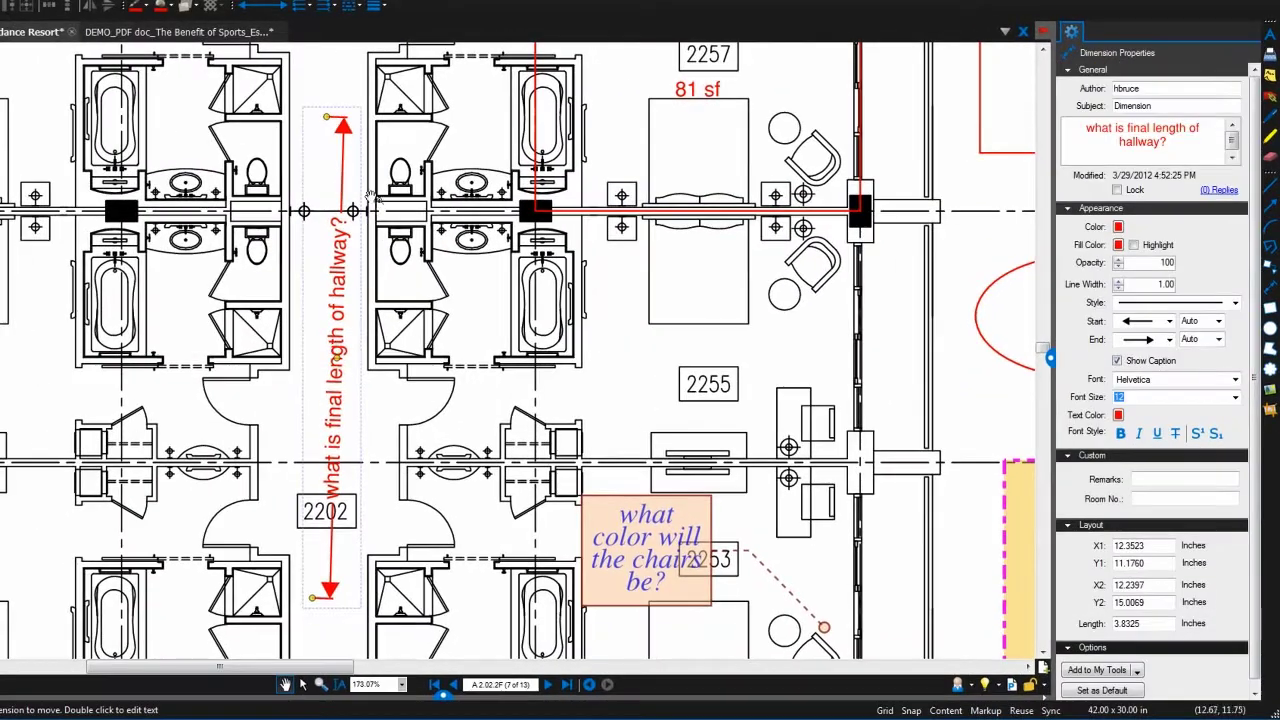
drag(337, 125, 710, 320)
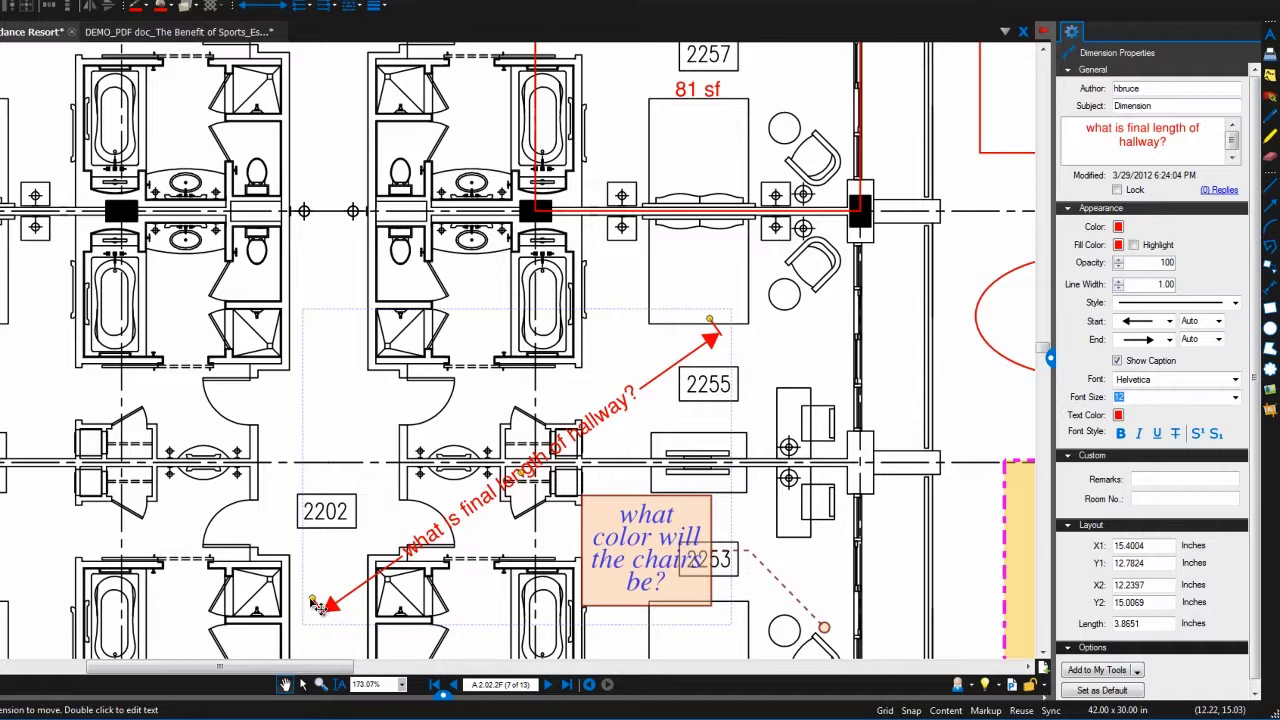
drag(318, 607, 262, 447)
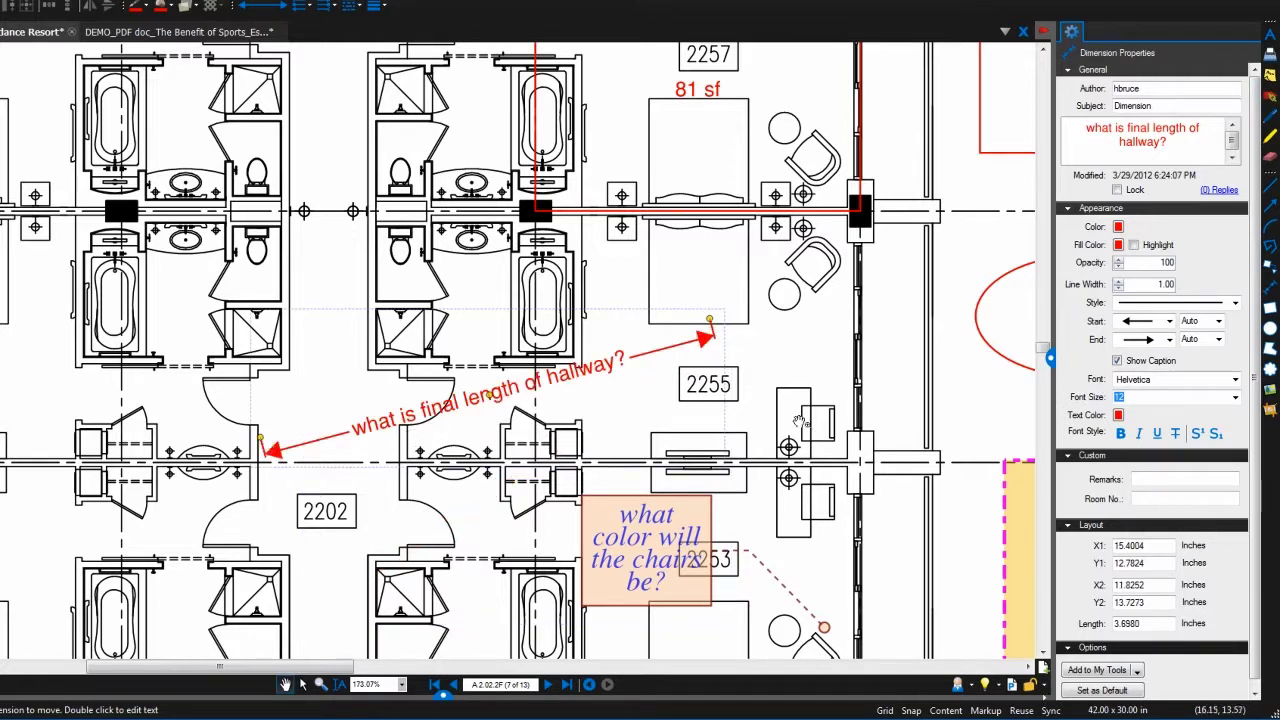
Set the hallway dimension's color and fill color to black and enable its Highlight option
click(1119, 228)
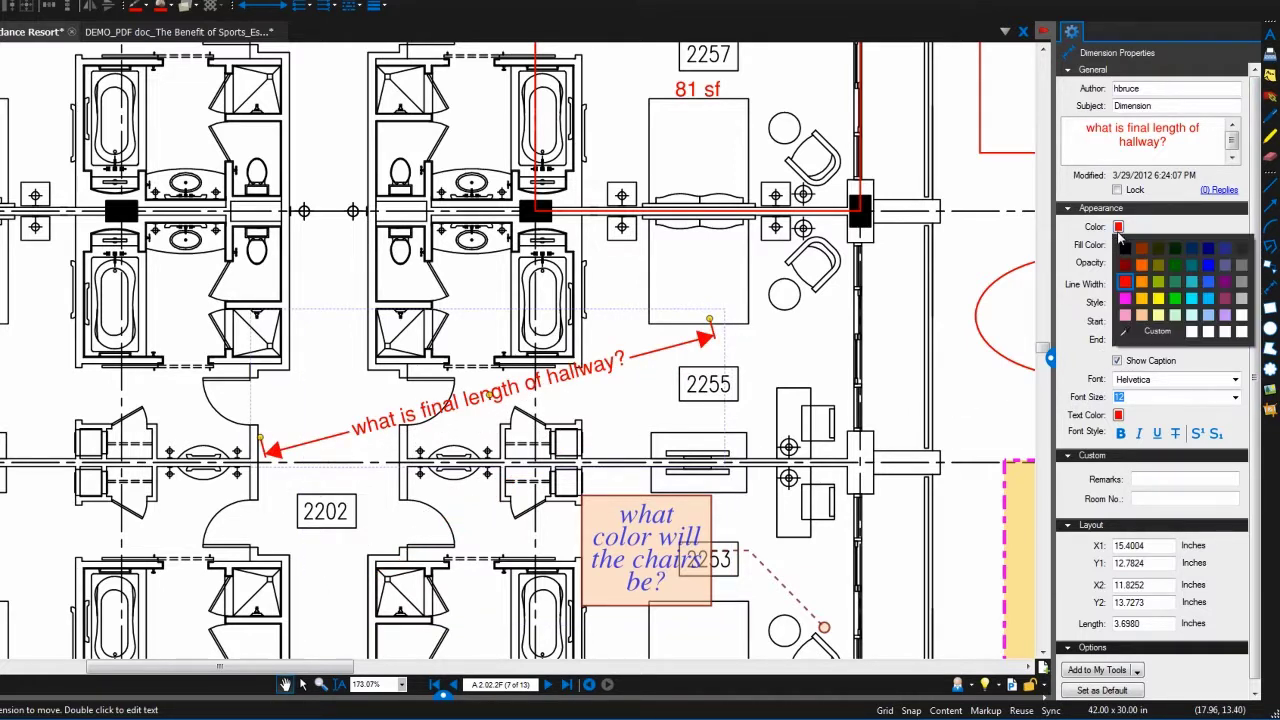
click(1126, 248)
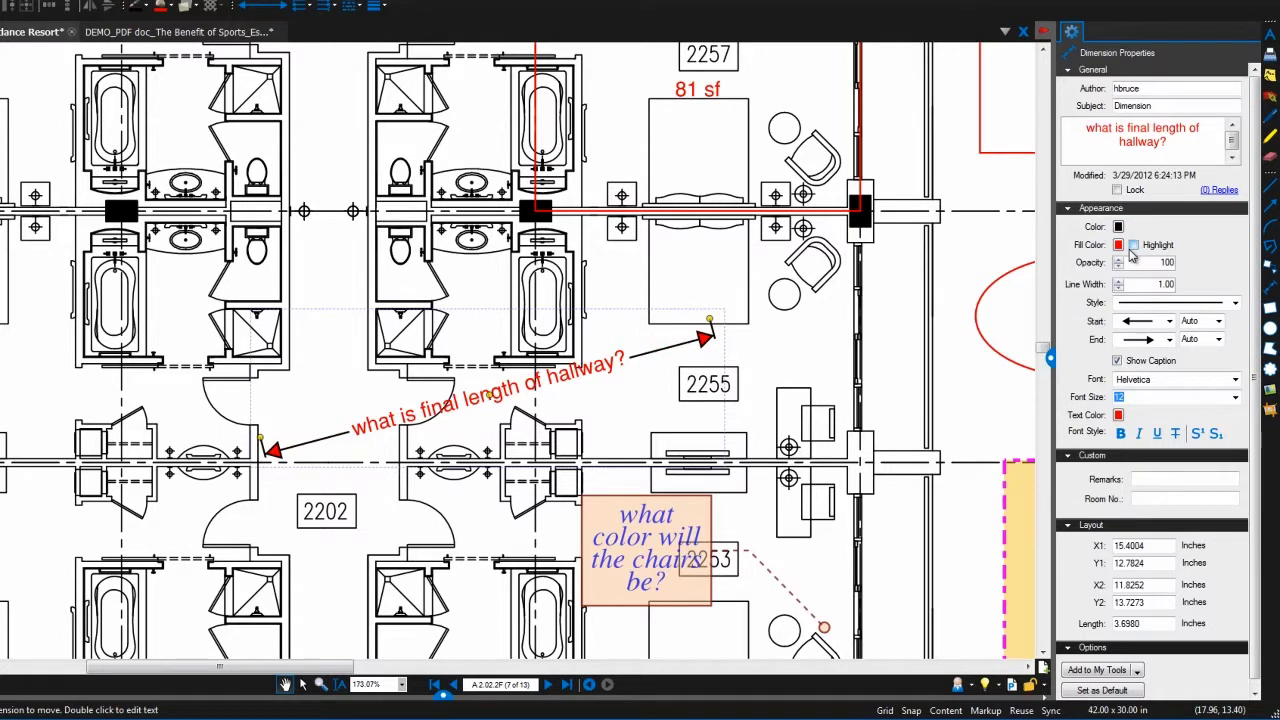
click(1119, 245)
click(1128, 263)
click(1133, 246)
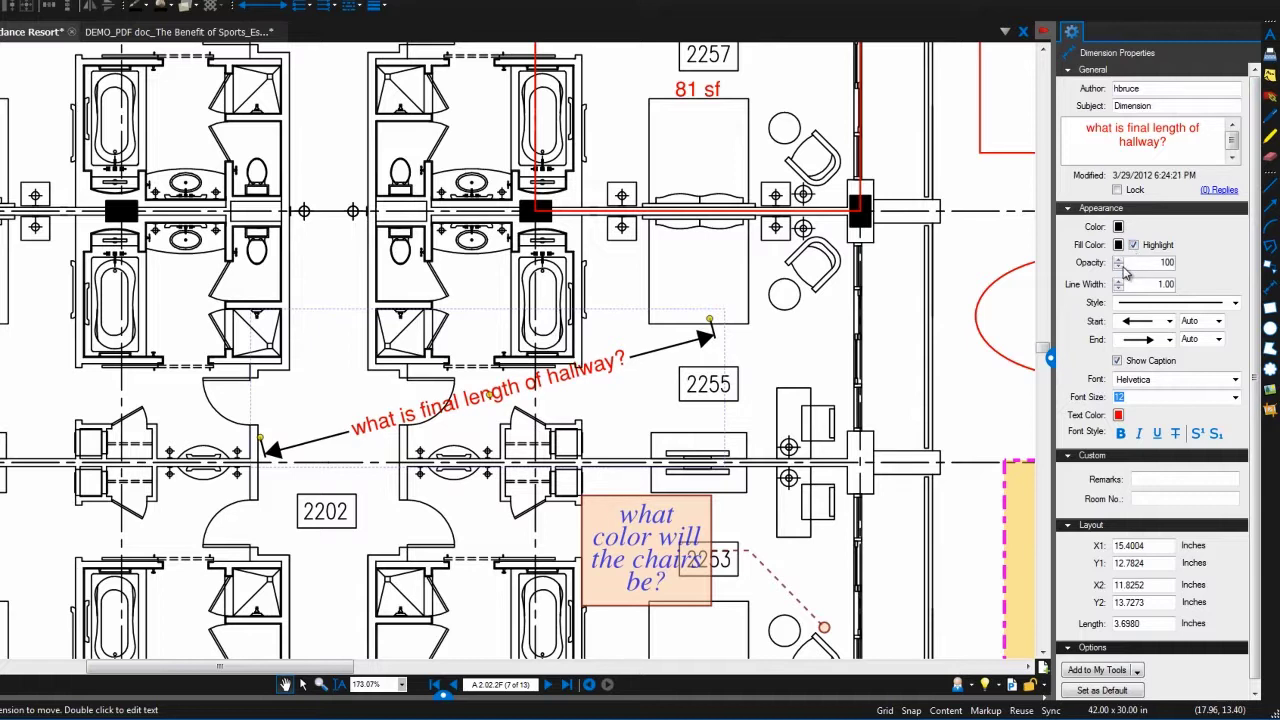
Set the hallway dimension's opacity to 70 and its line width to 3.00
click(1119, 266)
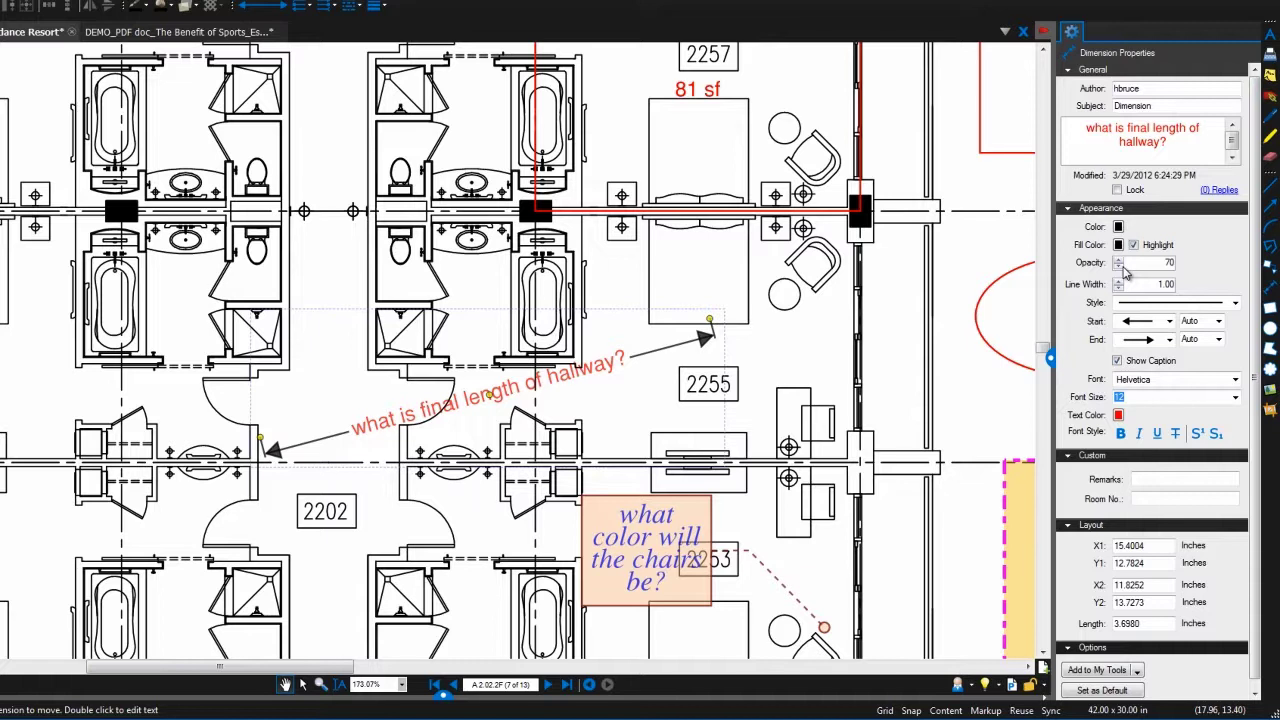
click(1119, 282)
click(1119, 282)
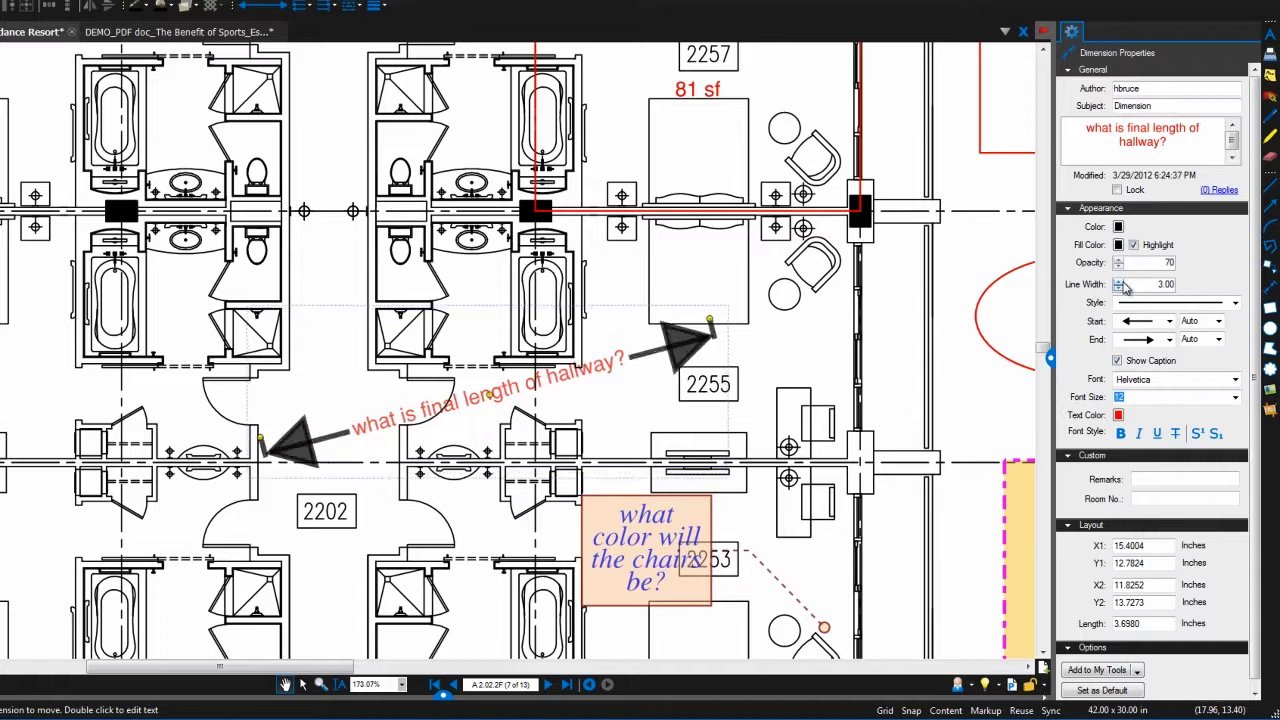
Give the hallway dimension a Dashed 4 line with a slash at its start and a filled circle at its end
click(1127, 302)
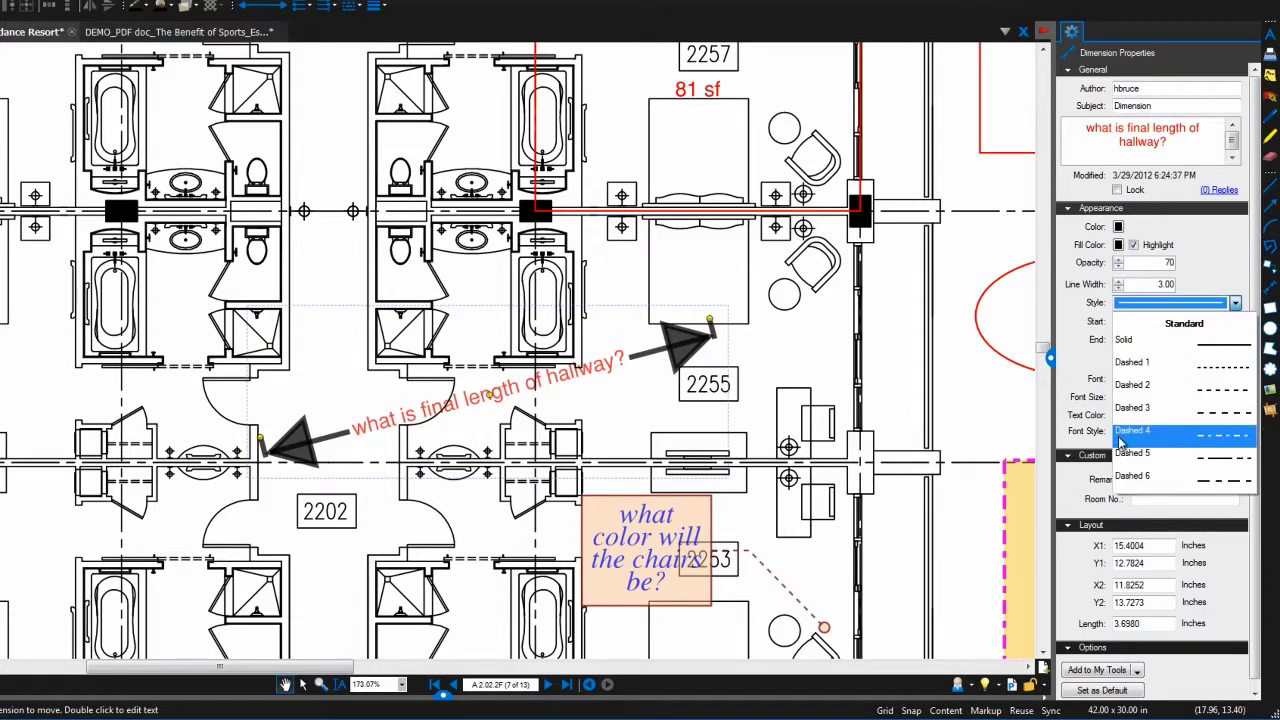
click(1120, 441)
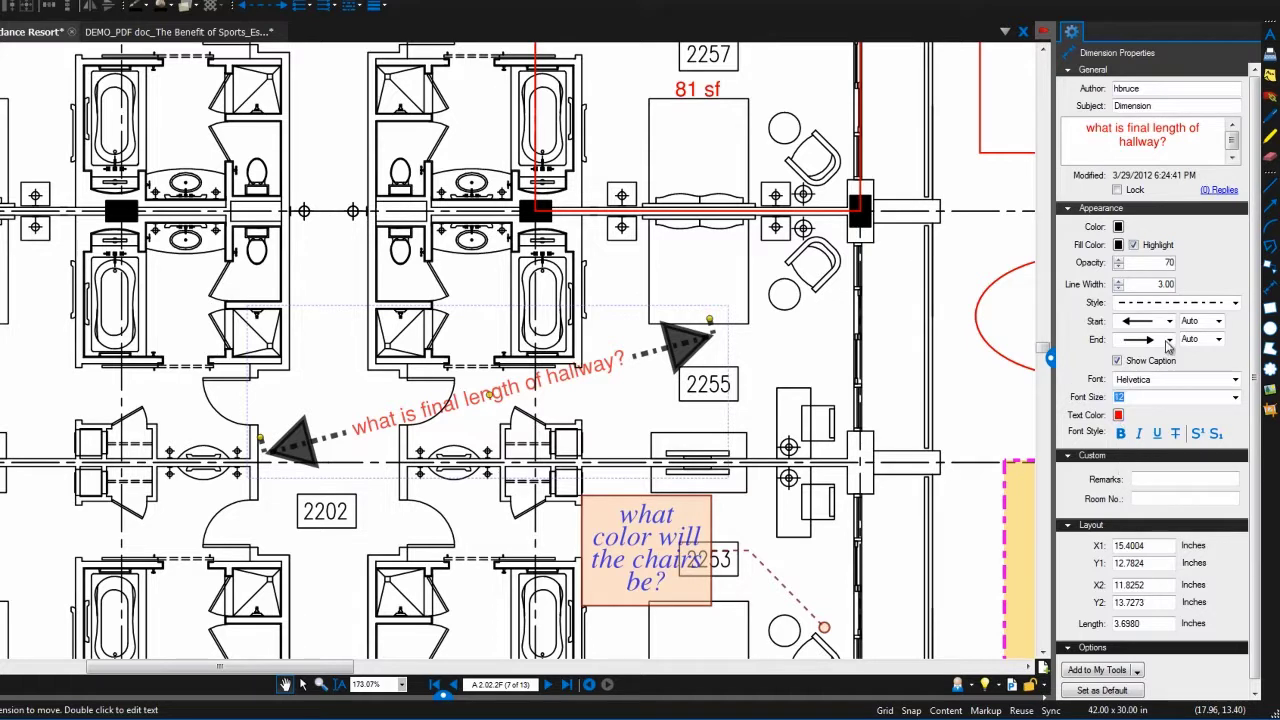
click(1168, 340)
click(1160, 423)
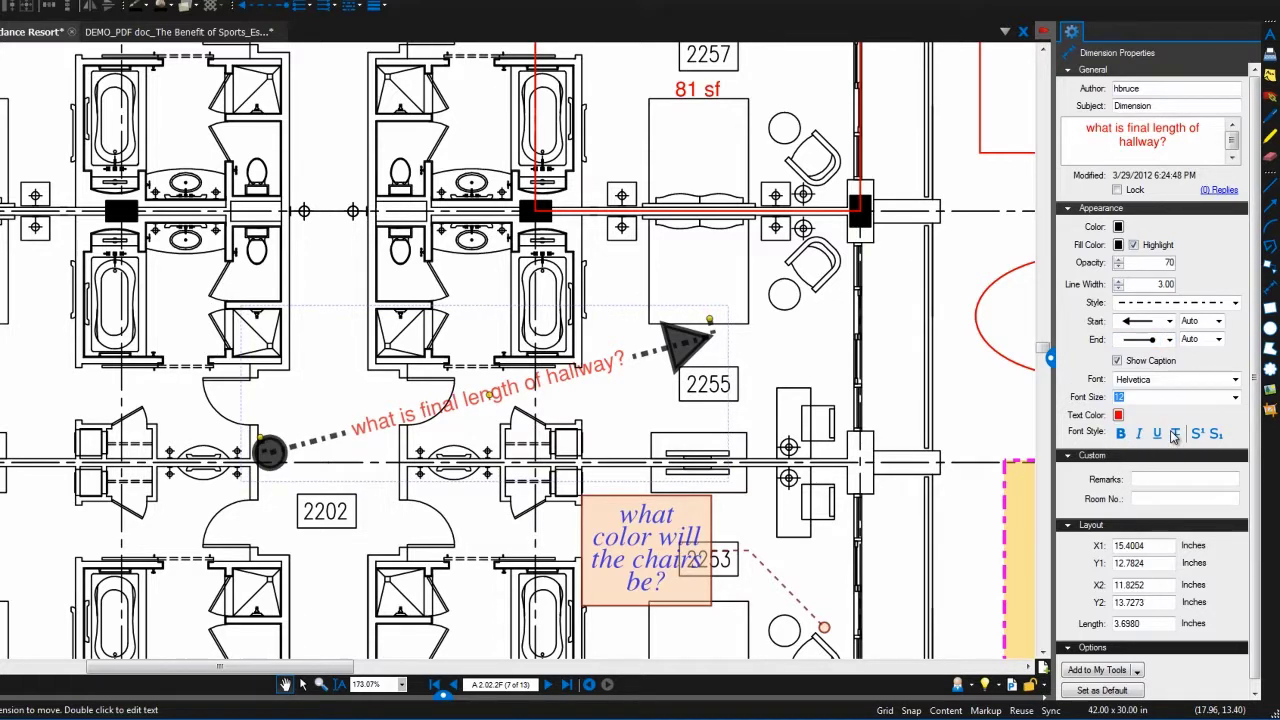
click(1169, 321)
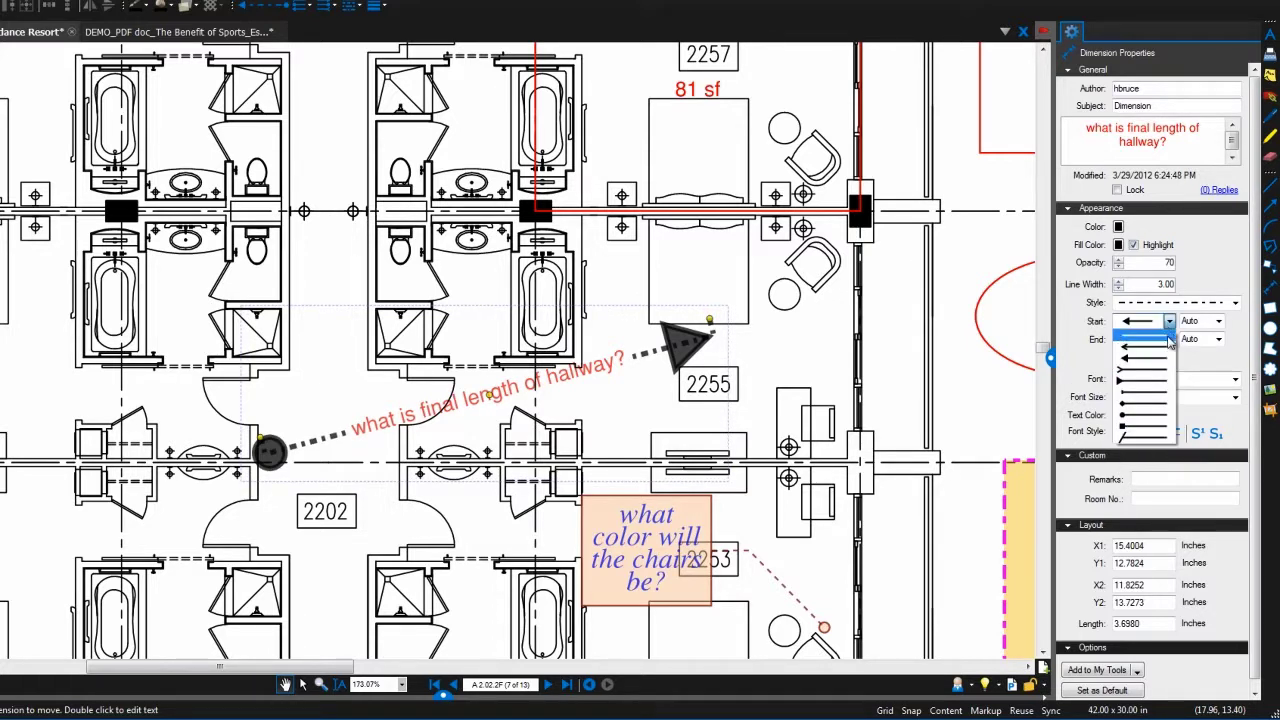
click(1170, 438)
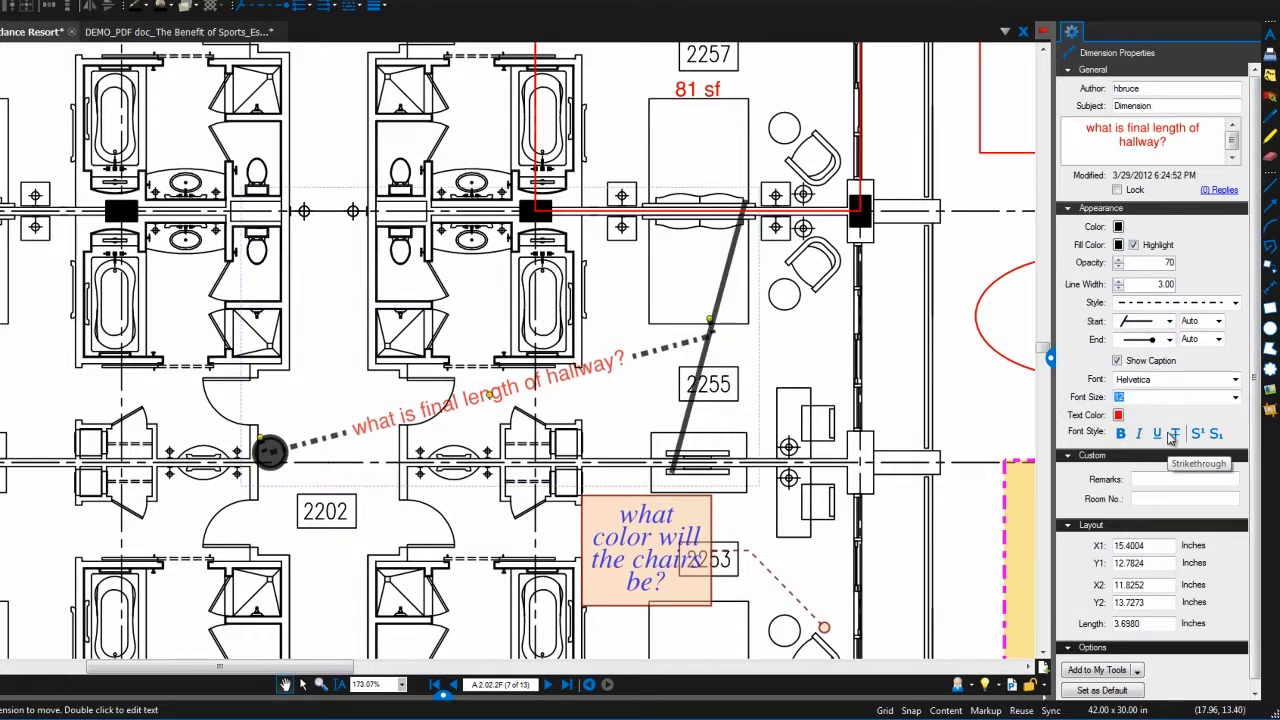
Set the hallway dimension's line width to 0.50, and toggle its caption off and back on
click(1119, 288)
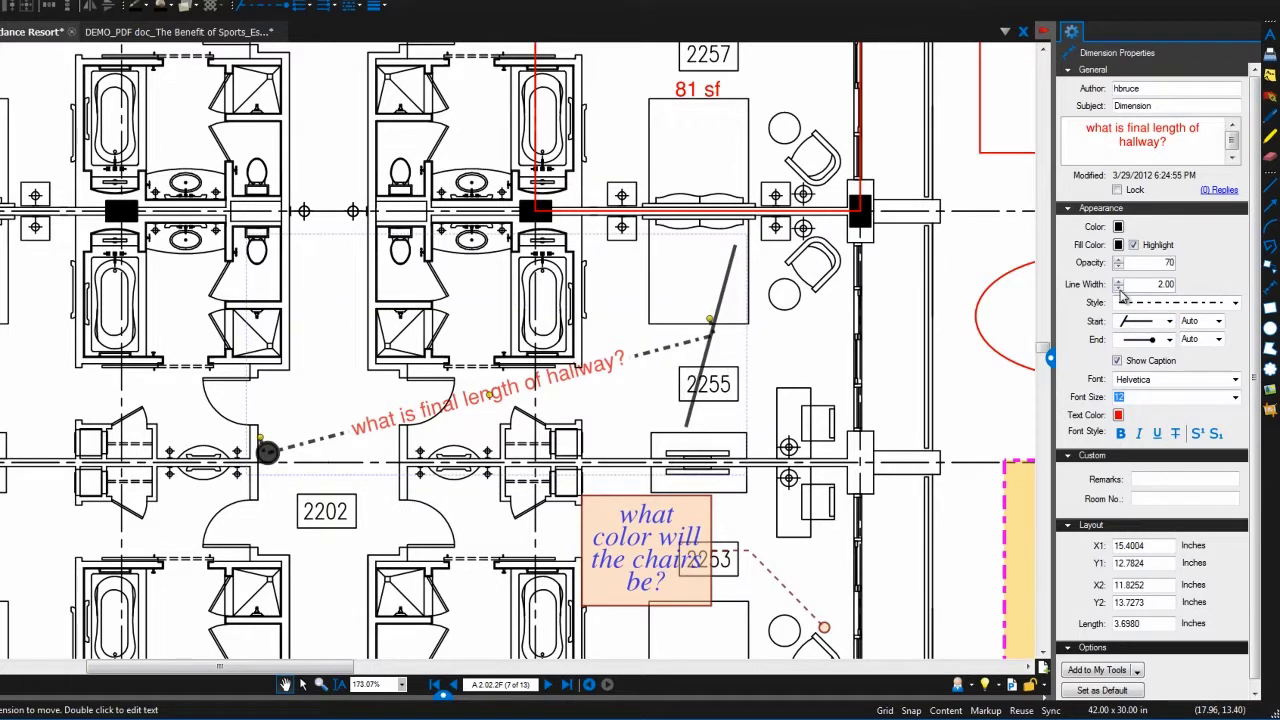
click(1119, 288)
click(1119, 288)
click(1119, 288)
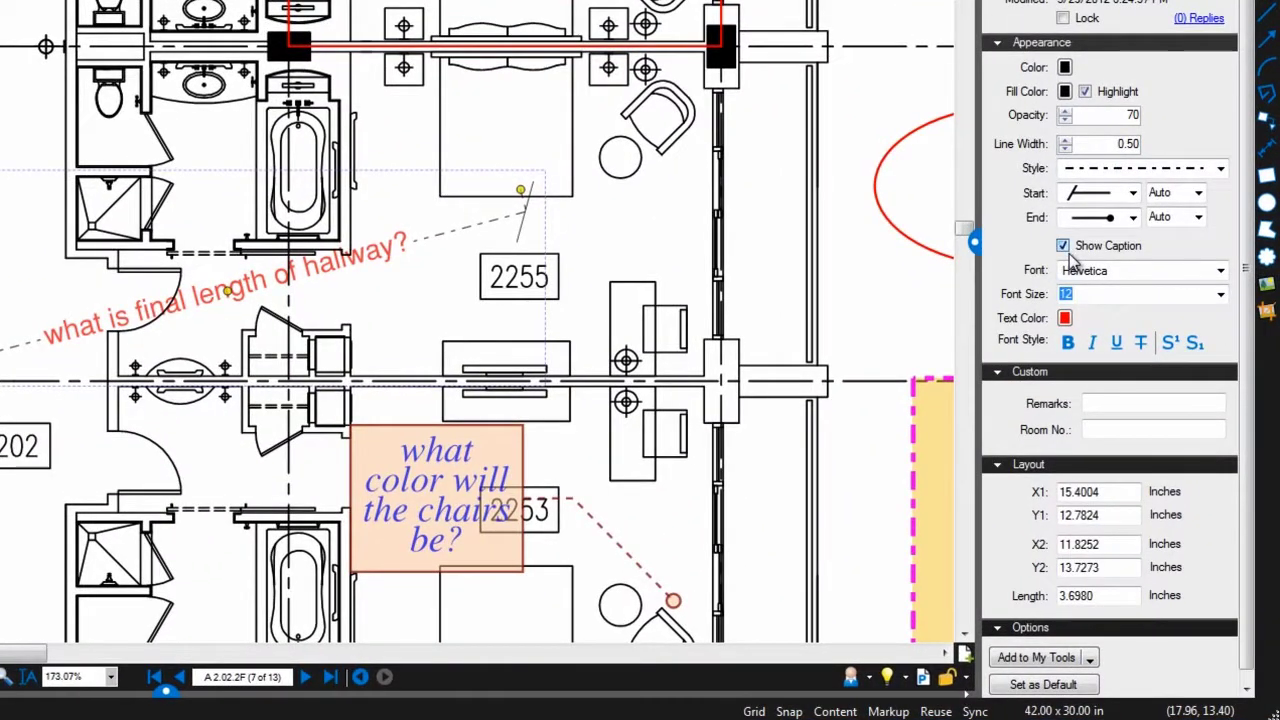
click(1070, 250)
click(1066, 250)
Format the hallway dimension's caption as Courier at size 3 in dark blue
click(1078, 270)
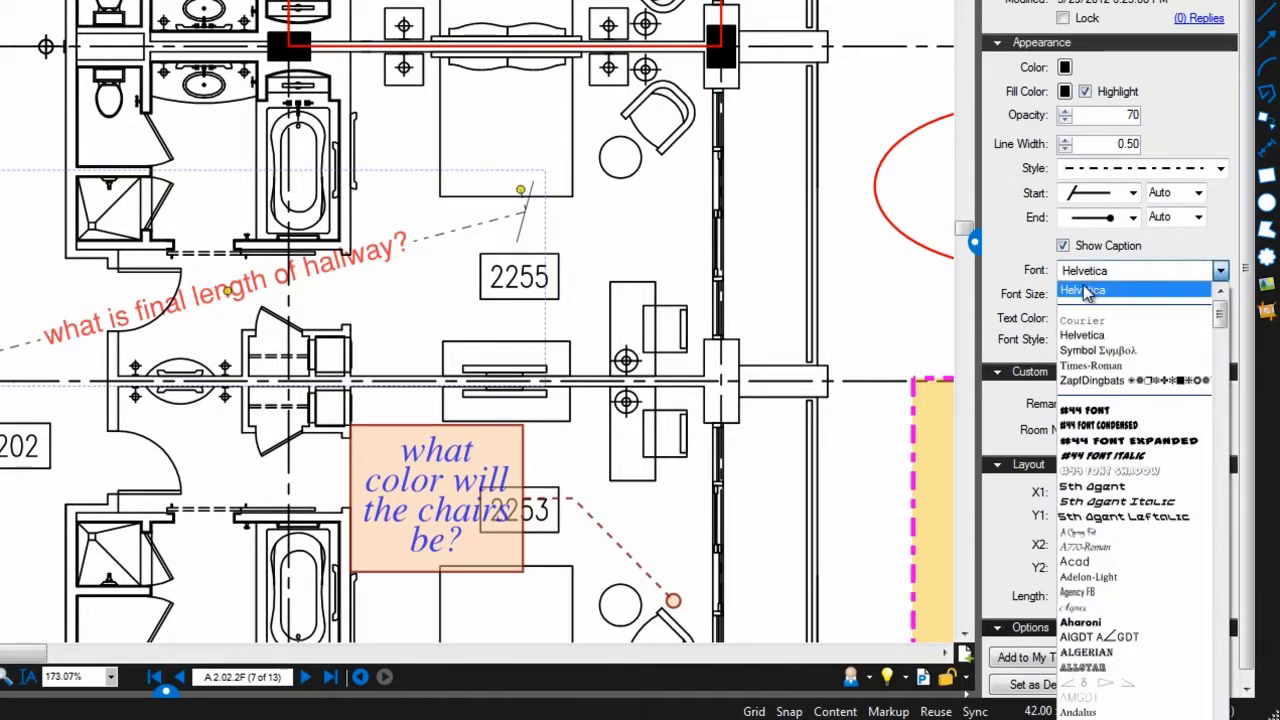
click(1090, 319)
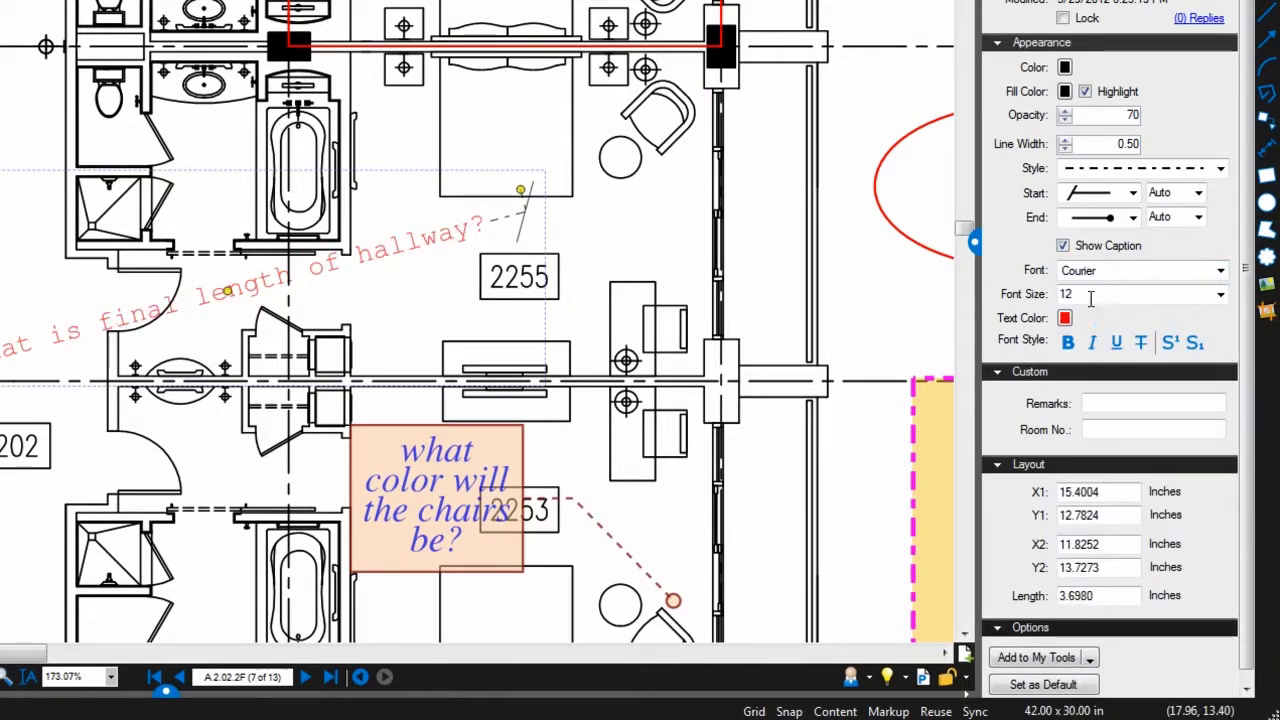
click(1092, 294)
click(1219, 296)
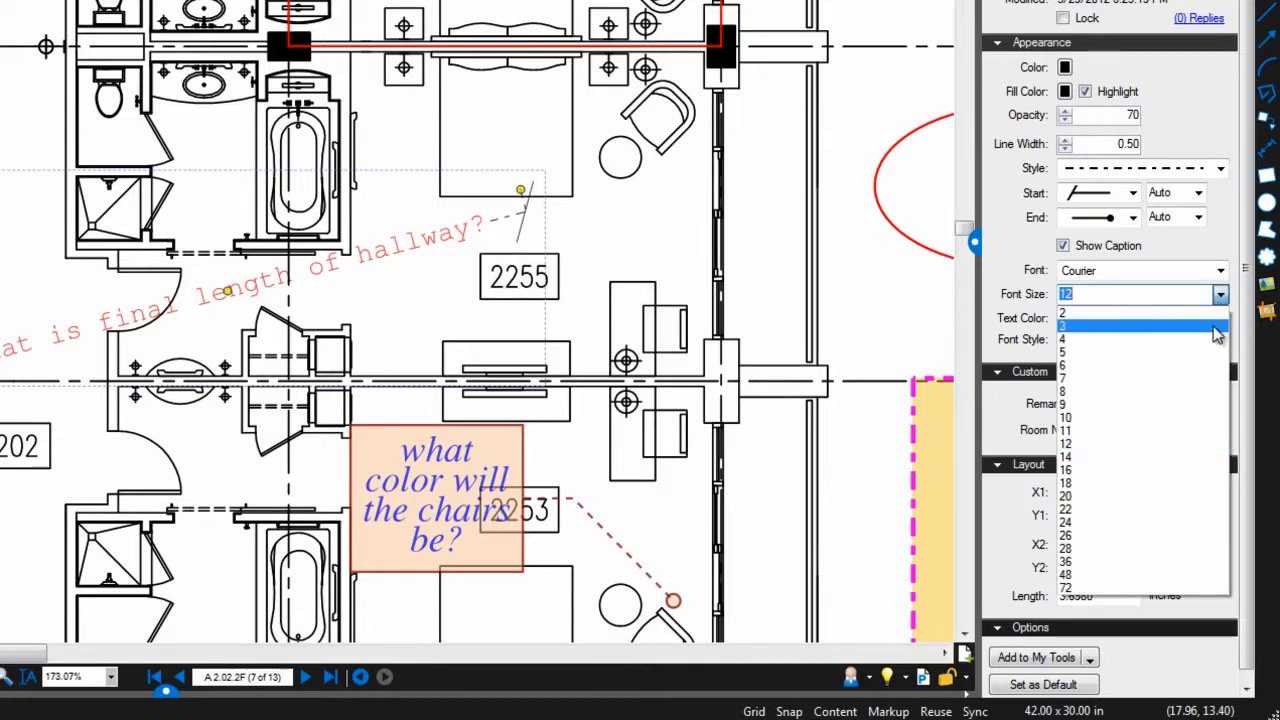
click(1220, 338)
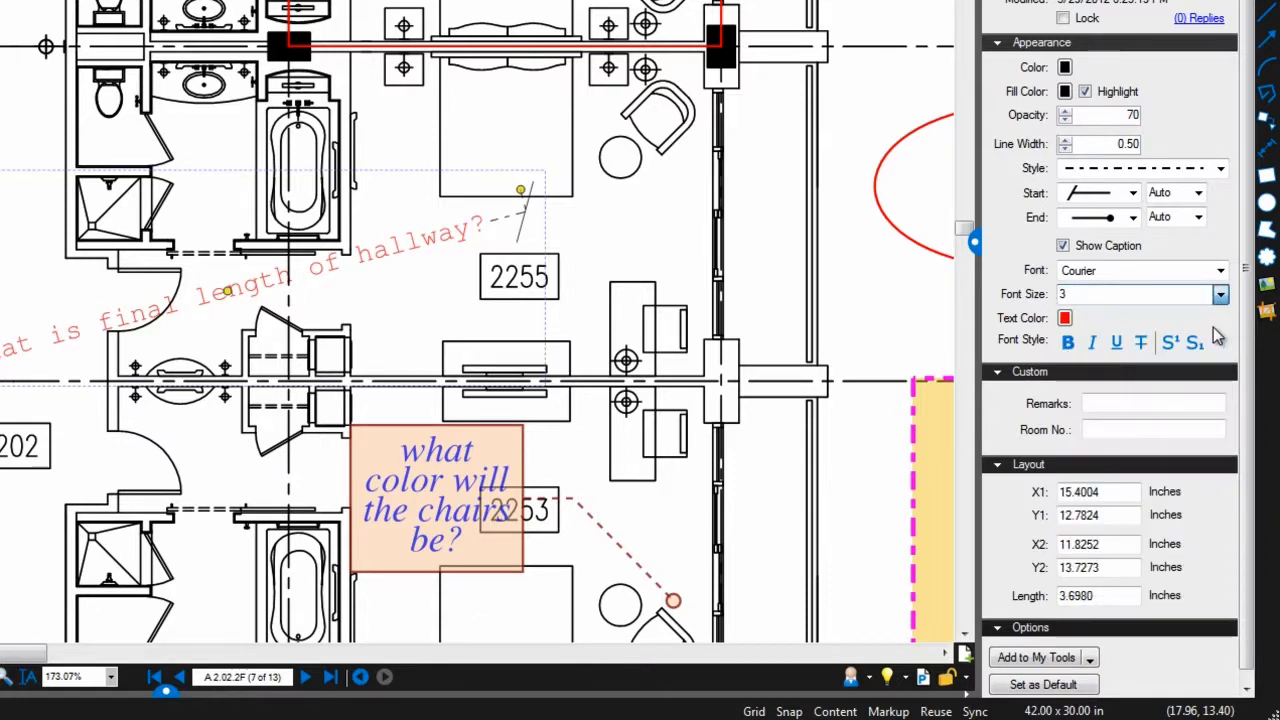
click(1066, 319)
click(1158, 349)
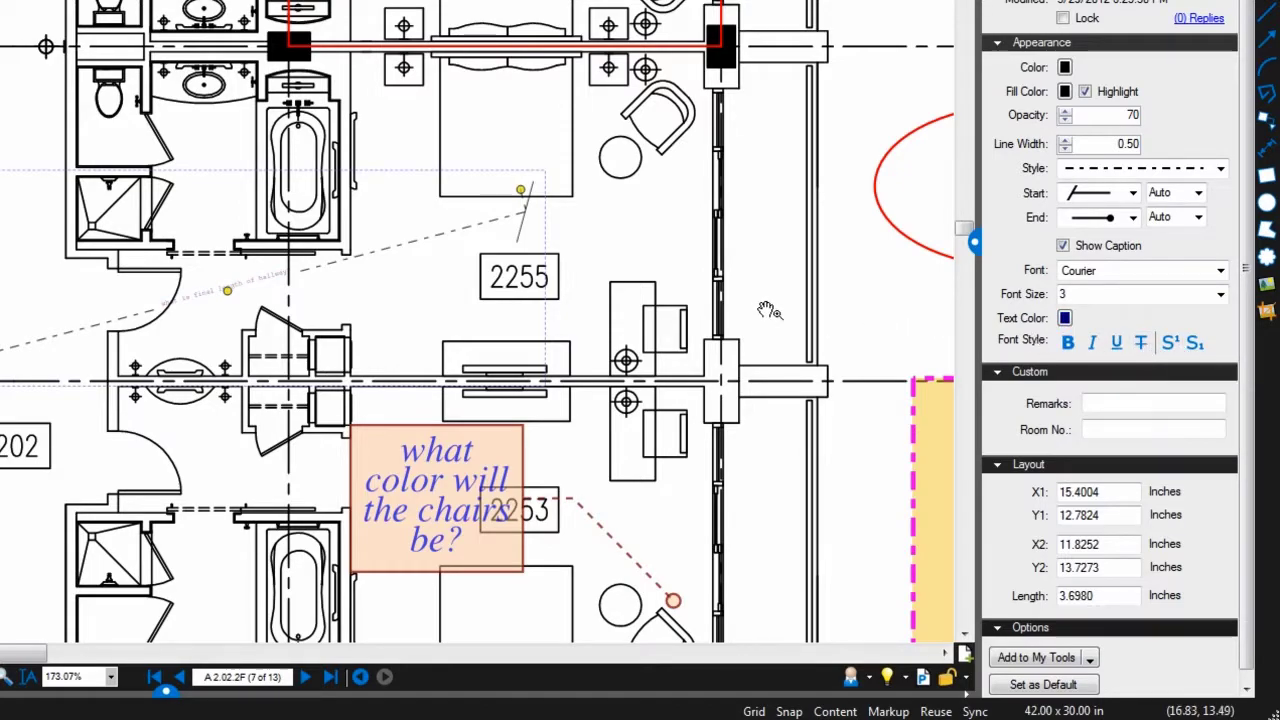
Select the wall crack image and set its color to black and its fill color to red
scroll(760, 290, down, 5)
drag(760, 290, 320, 502)
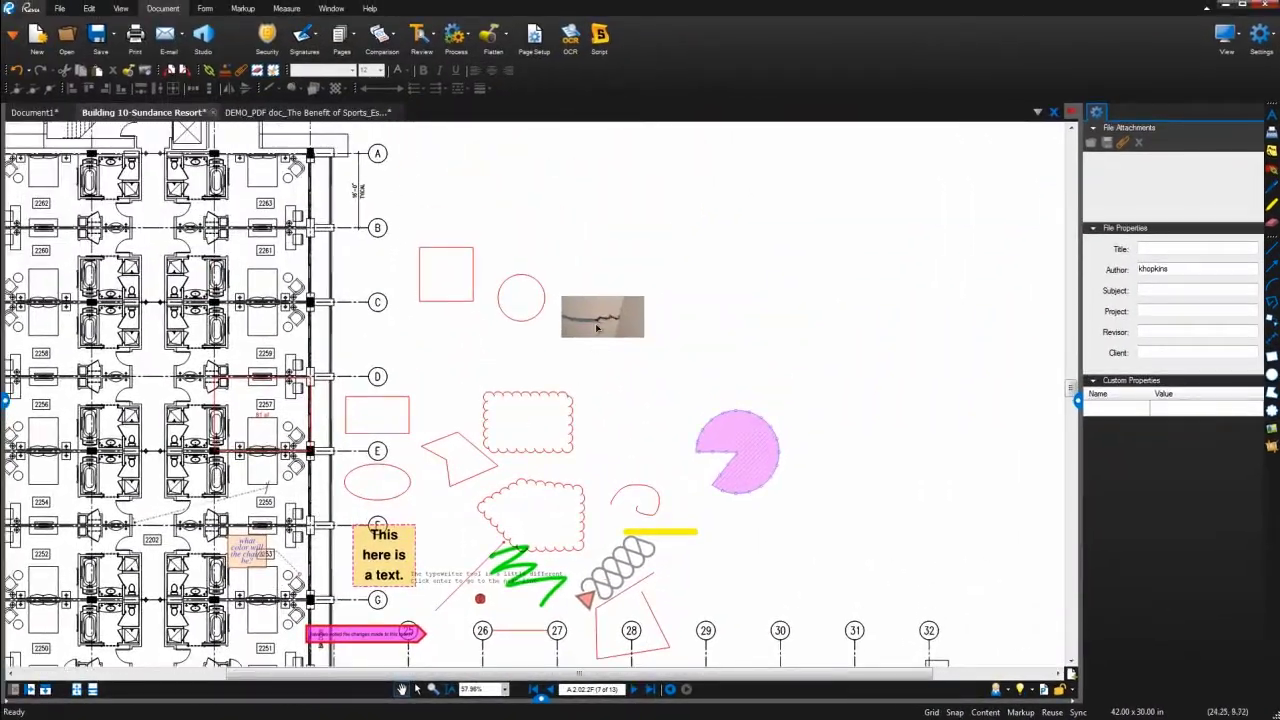
click(595, 323)
scroll(595, 323, up, 6)
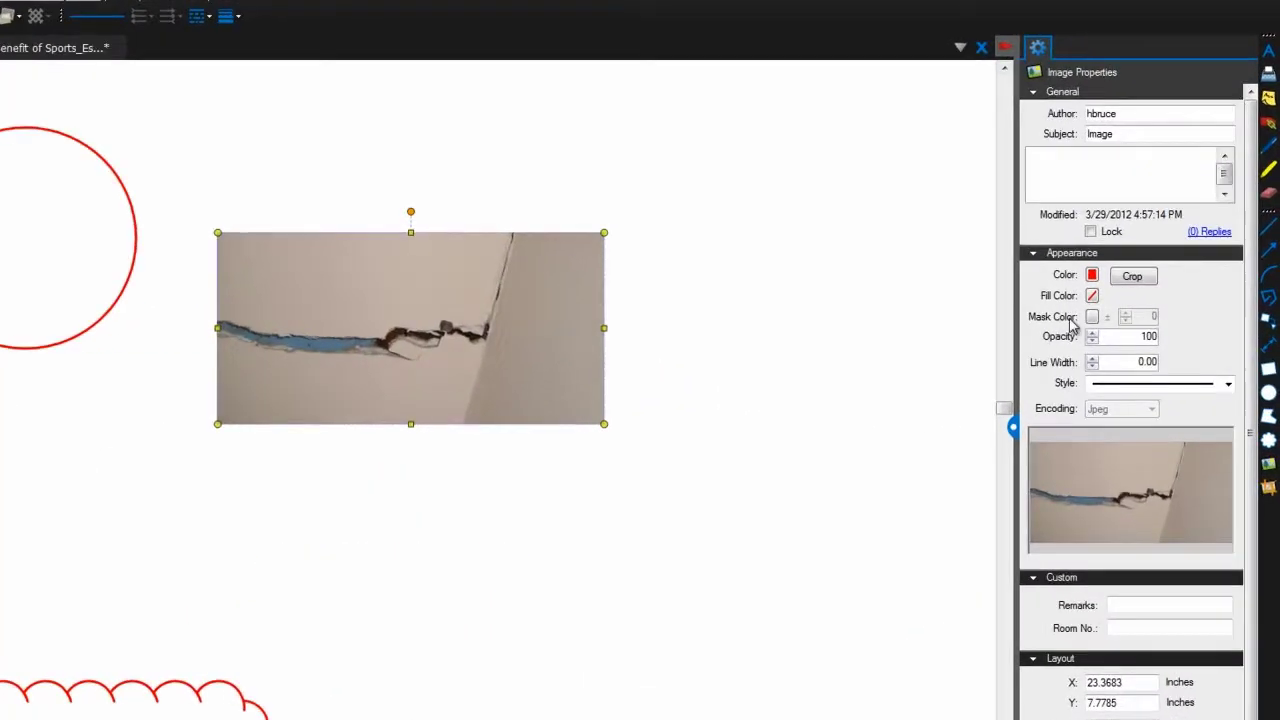
click(1137, 285)
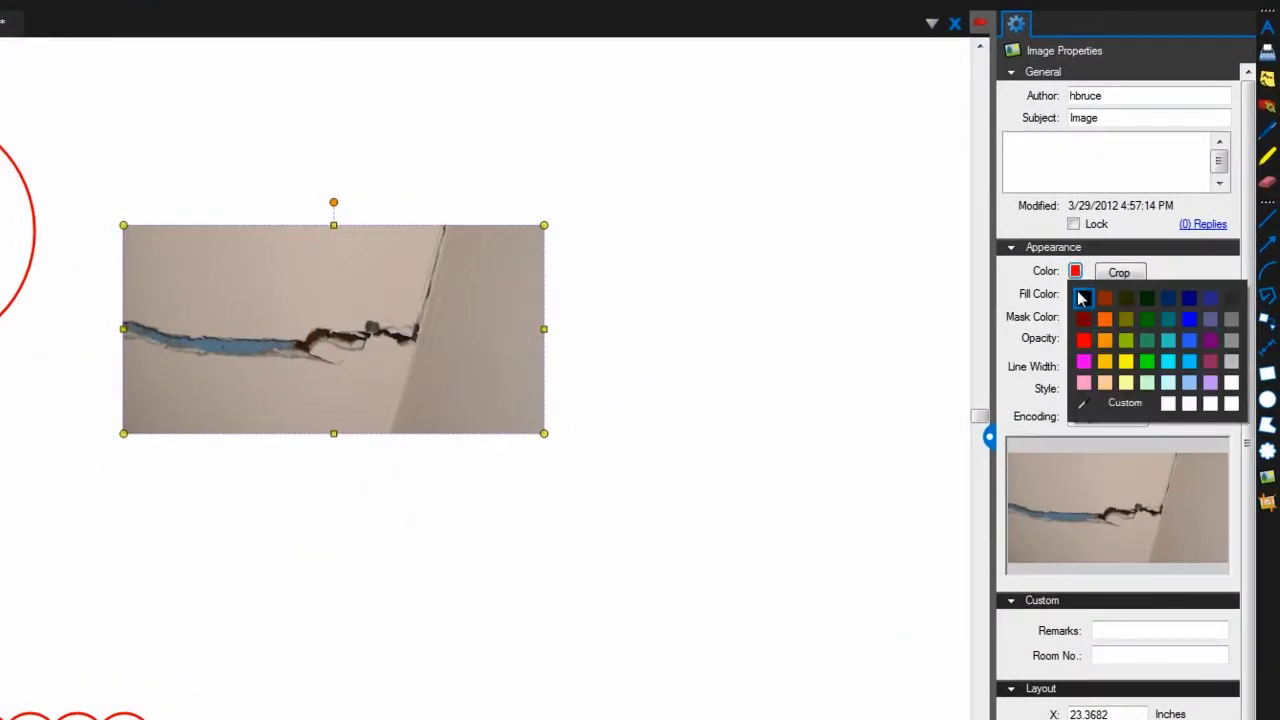
click(1082, 297)
click(1075, 293)
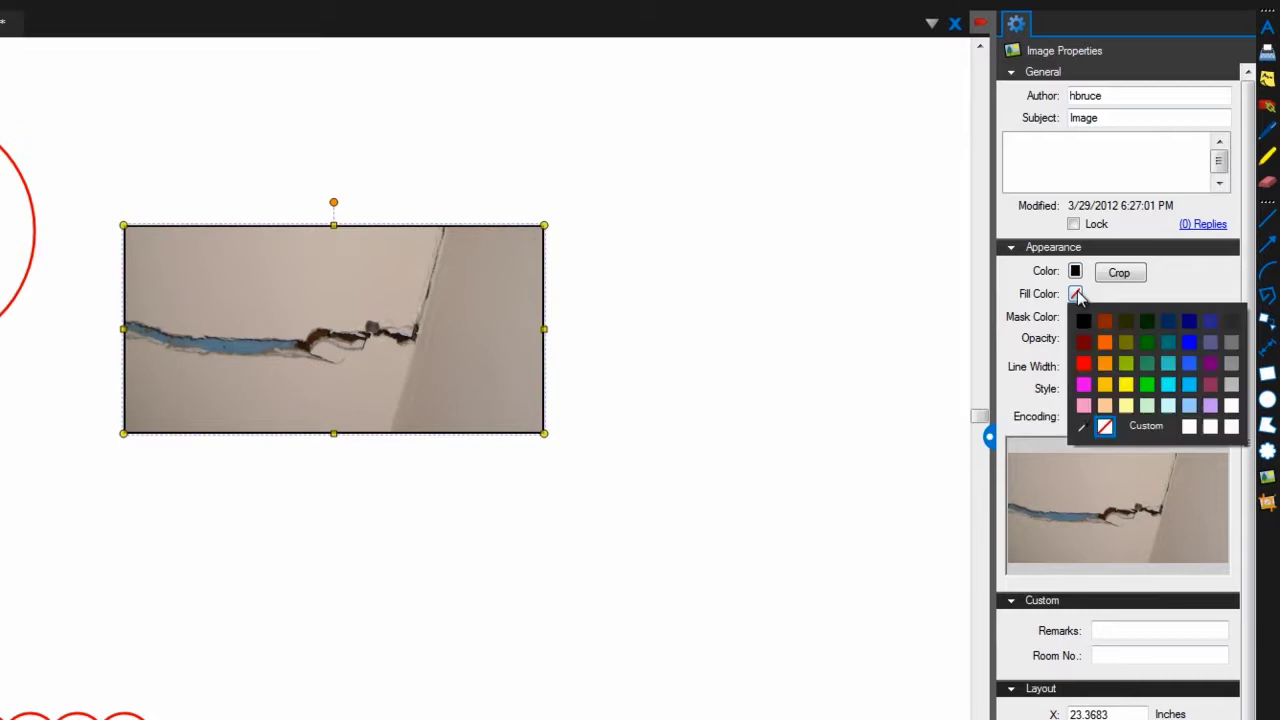
click(1084, 364)
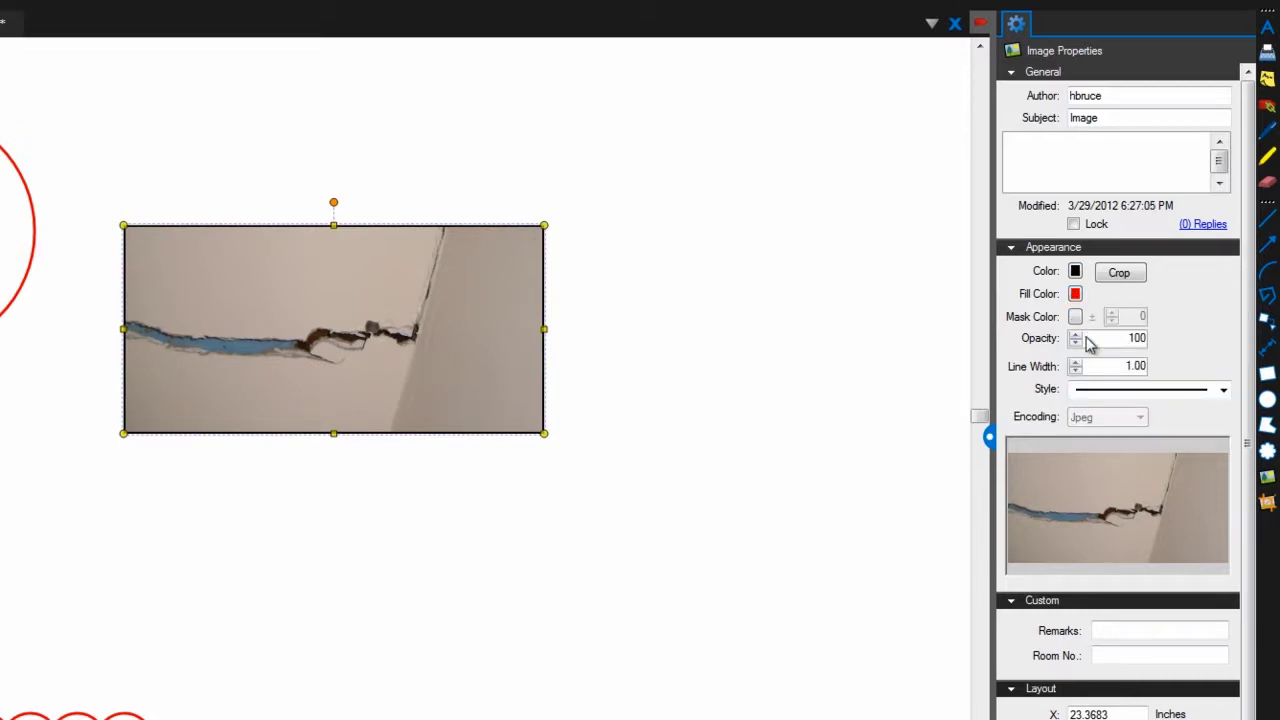
Try the wall crack image at 70 opacity, and restore its opacity to 100
click(1076, 342)
click(1076, 342)
click(1076, 342)
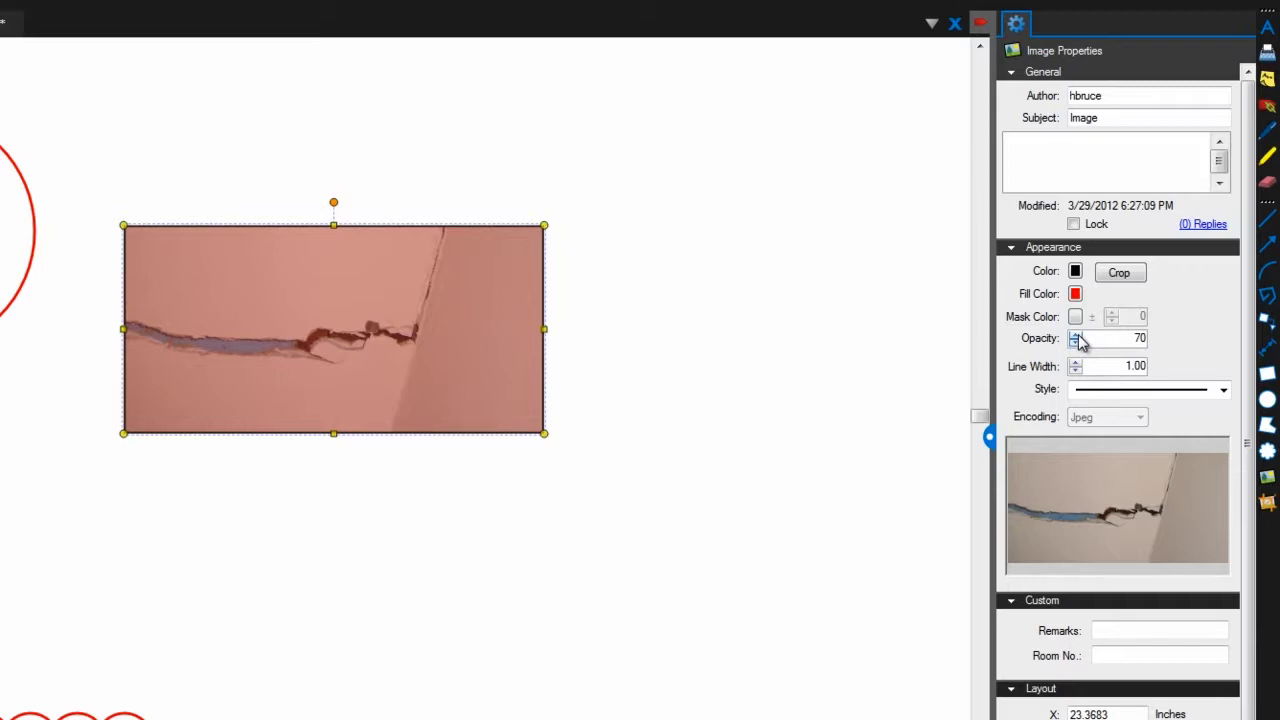
click(1076, 337)
click(1076, 337)
click(1076, 337)
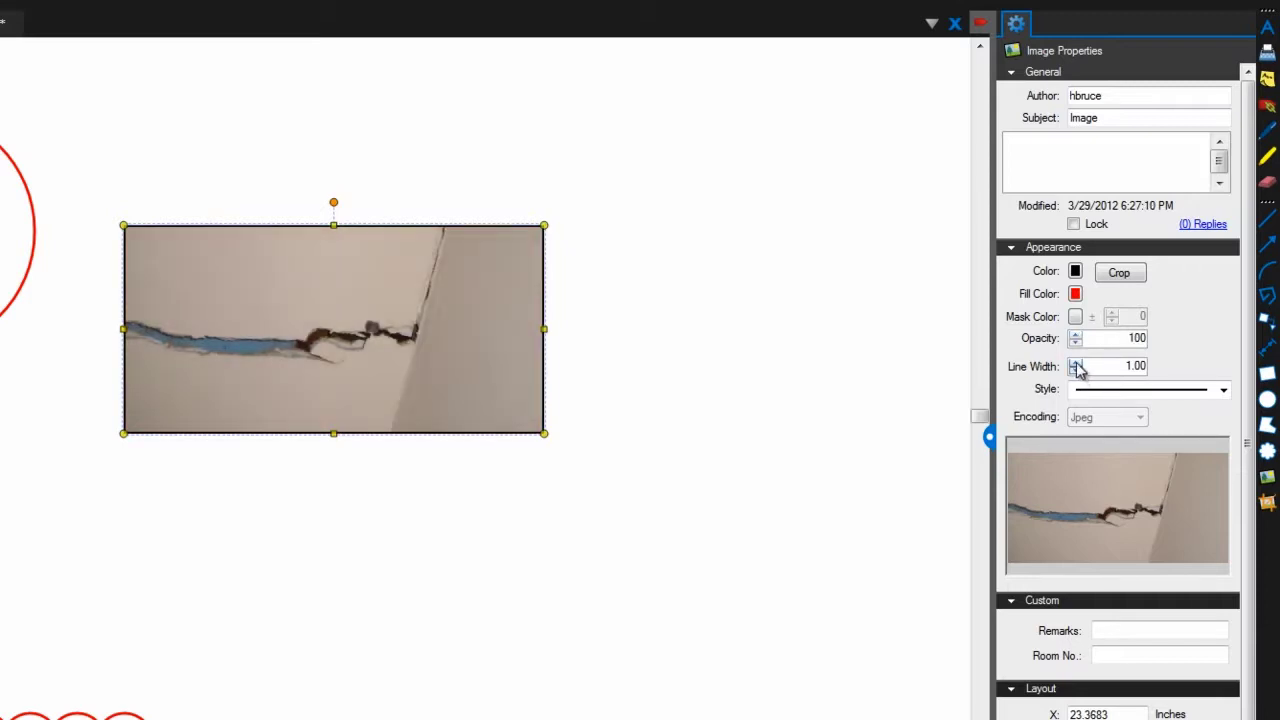
Give the wall crack image a border with a line width of 3.00 and the Cloud 1 style
click(1076, 363)
click(1076, 363)
click(1082, 390)
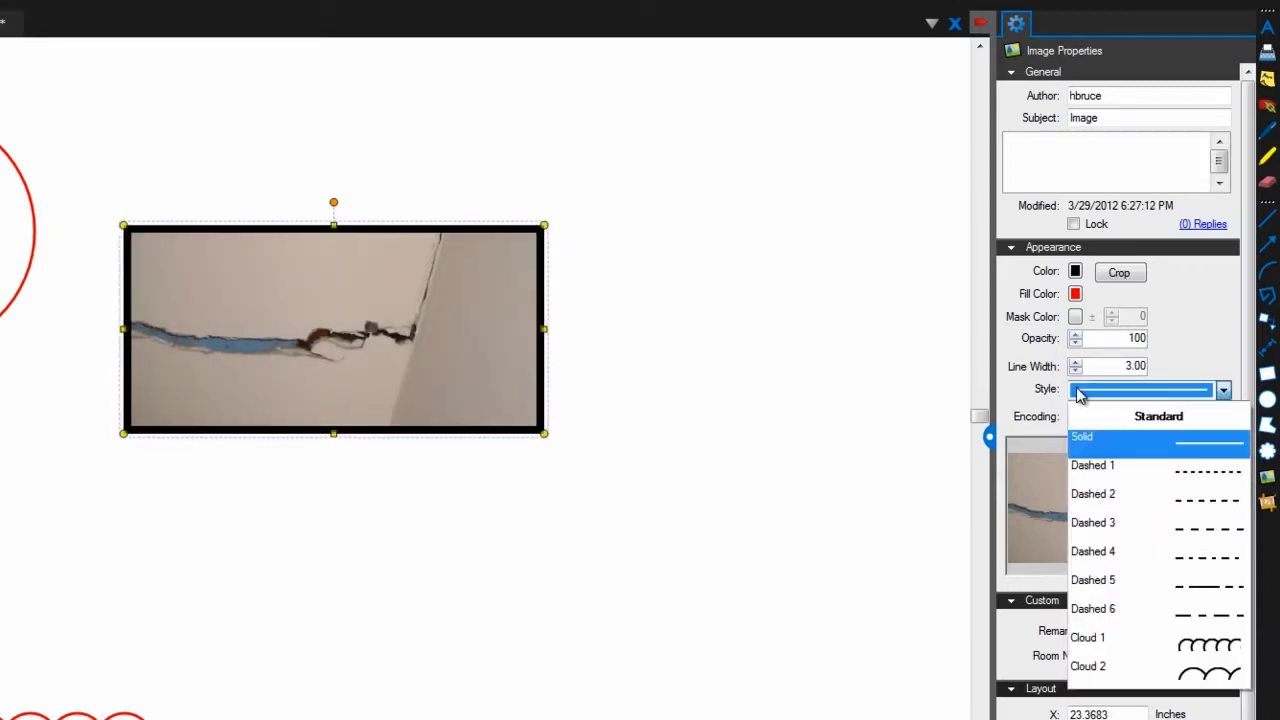
click(1089, 640)
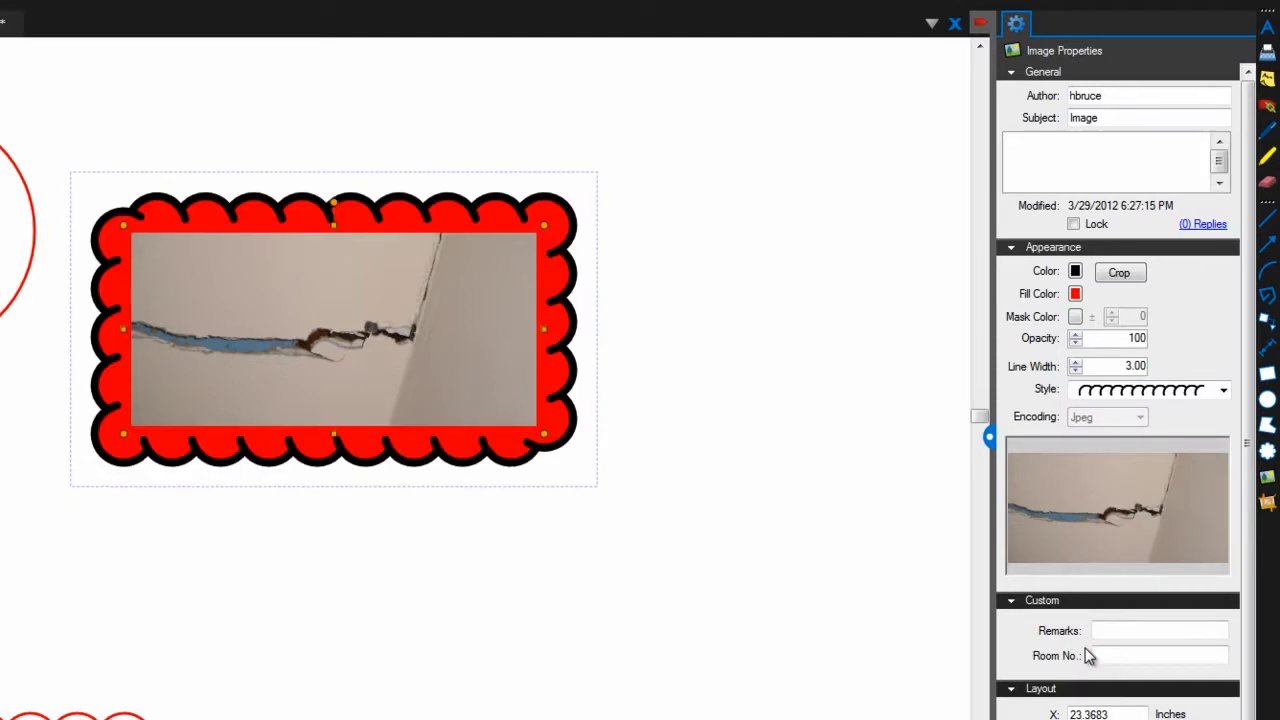
Sample the grey wall area of the wall crack image as its mask color
click(1076, 316)
click(1088, 450)
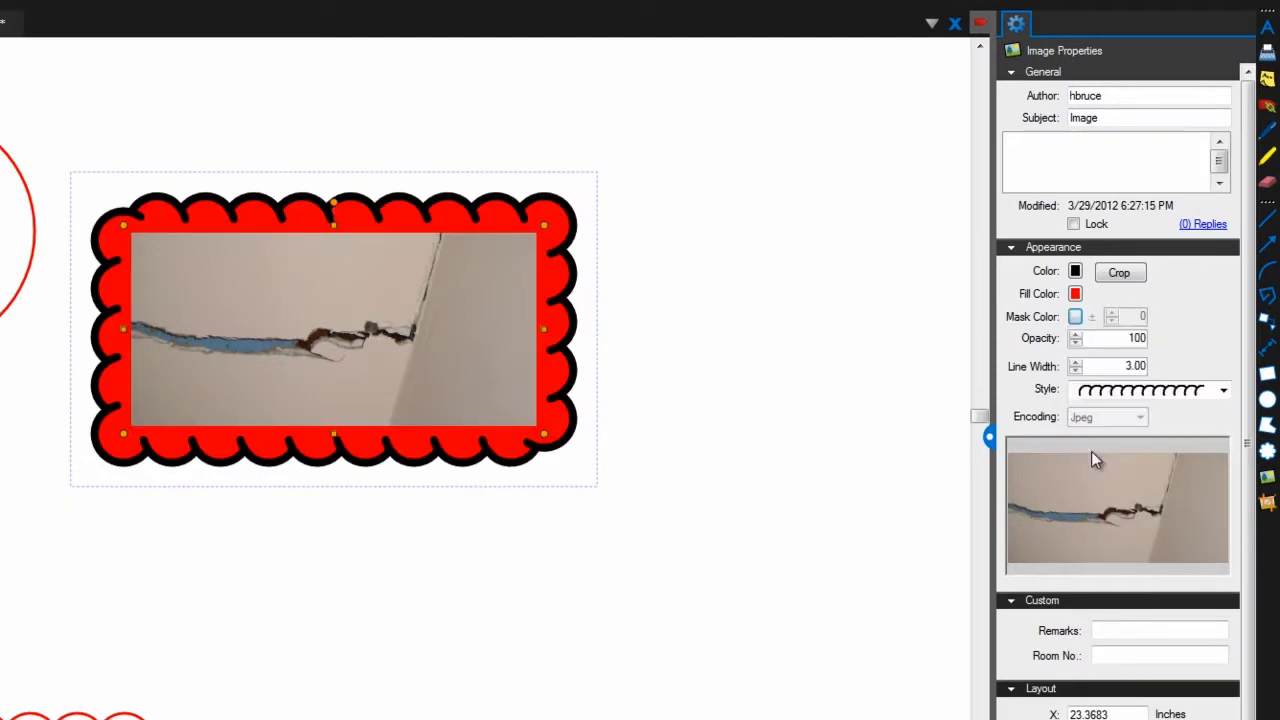
click(474, 303)
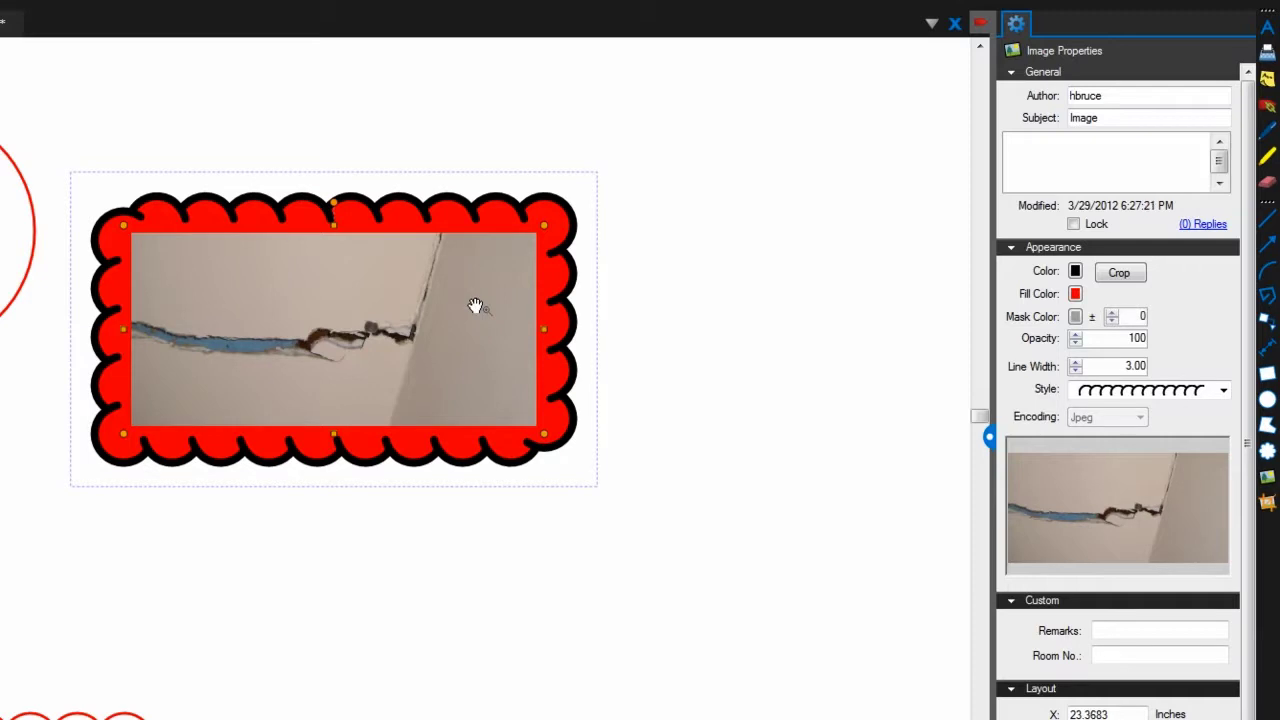
Try a mask color tolerance of 12 on the wall crack image, and restore the tolerance to 0
click(1113, 316)
click(1113, 316)
click(1113, 316)
click(1113, 316)
click(1113, 316)
click(1113, 316)
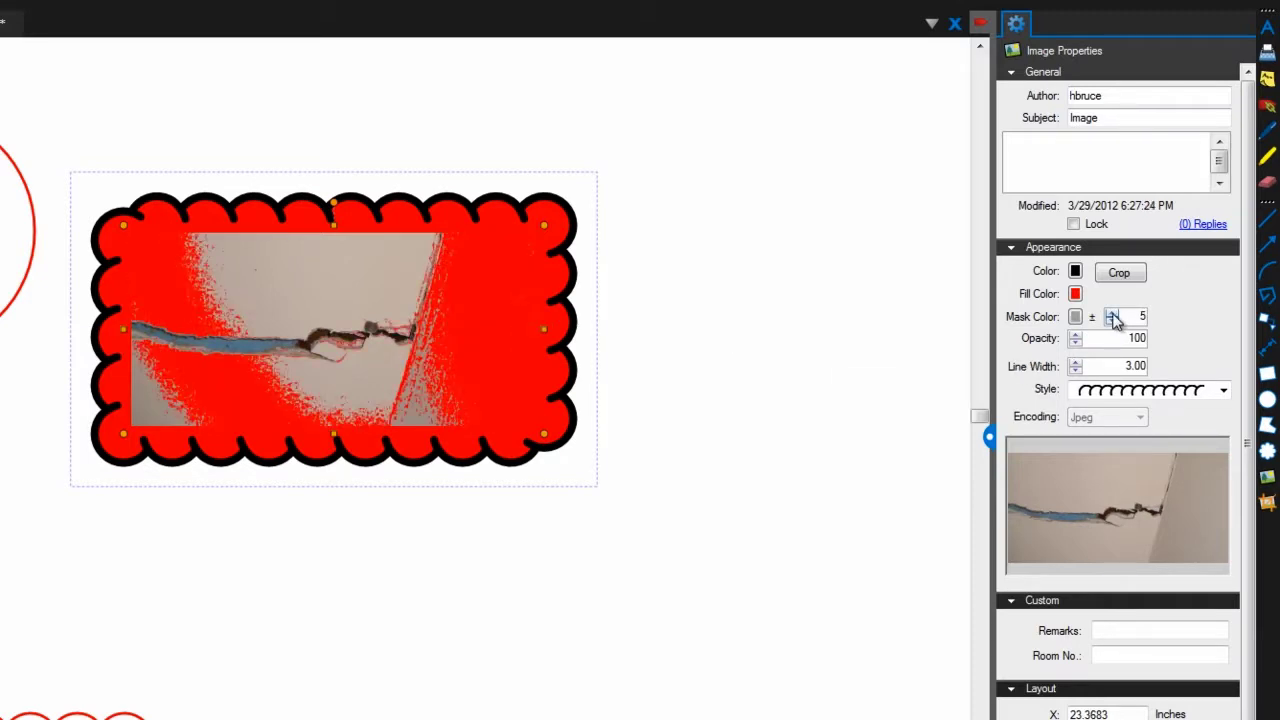
click(1113, 316)
click(1113, 316)
click(1113, 316)
click(1113, 316)
click(1113, 316)
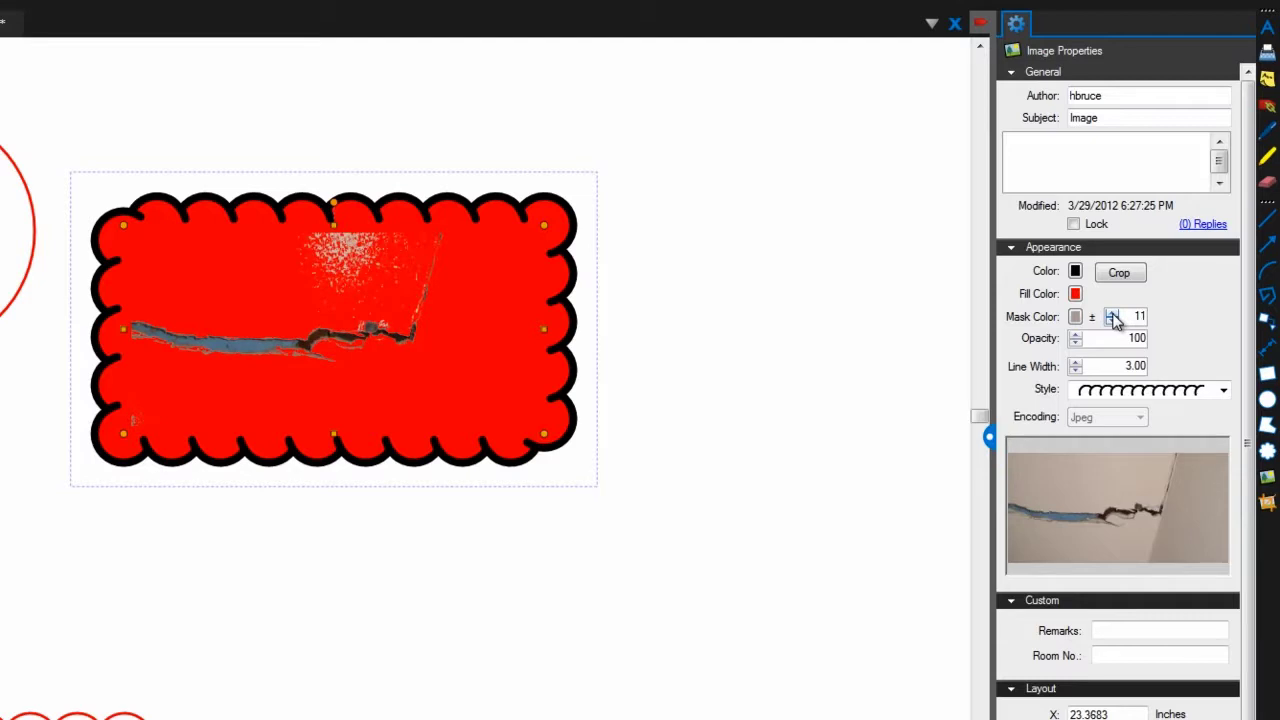
click(1113, 316)
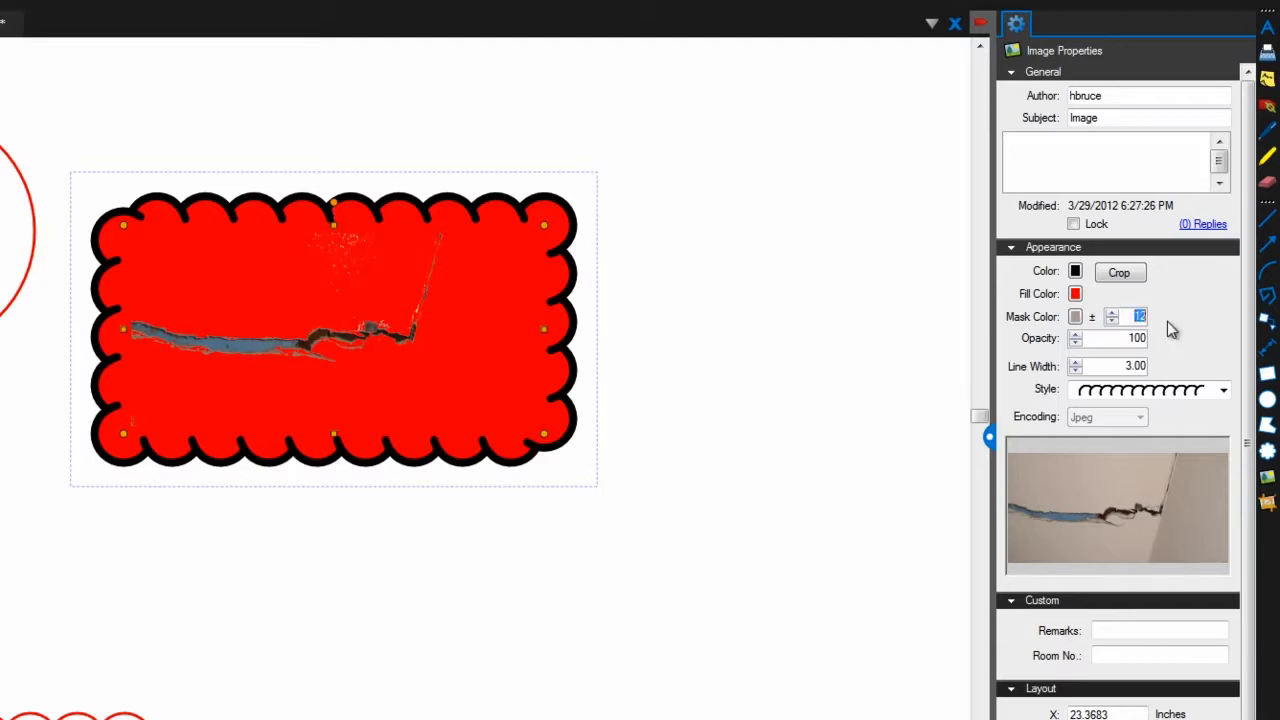
key(Return)
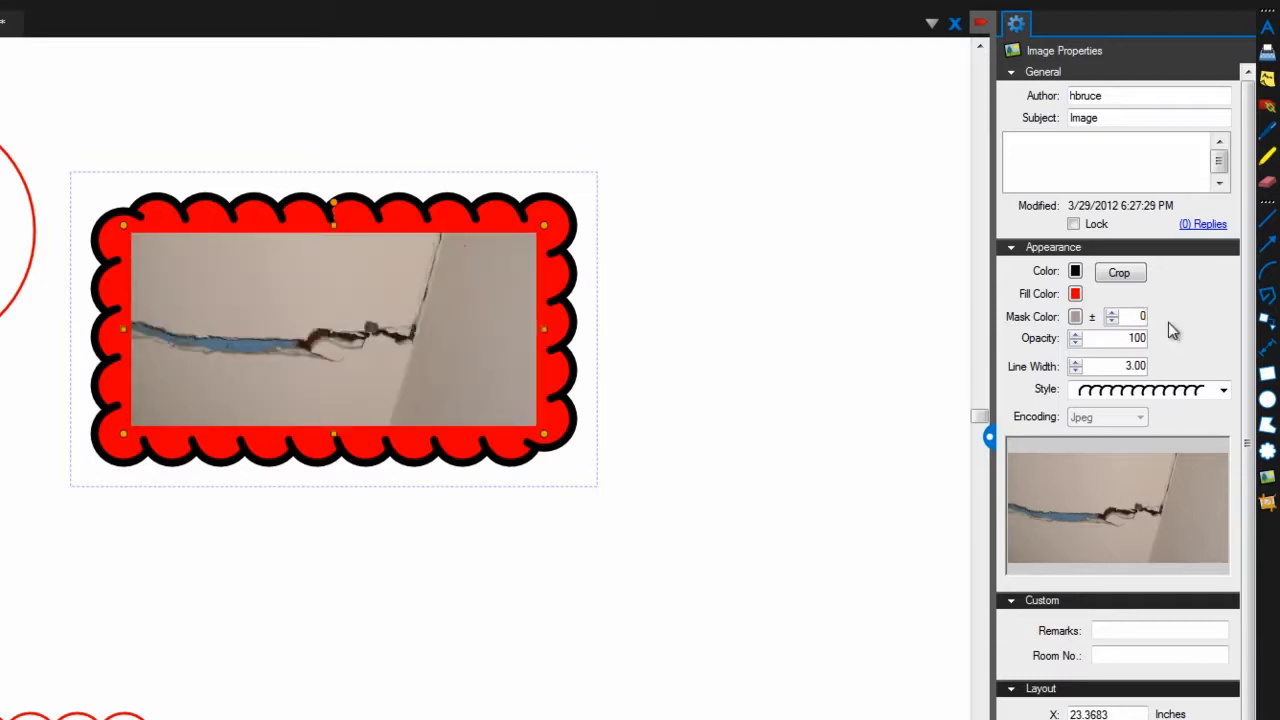
Replace the wall crack image with Spec Diagram_Column.gif
click(1185, 500)
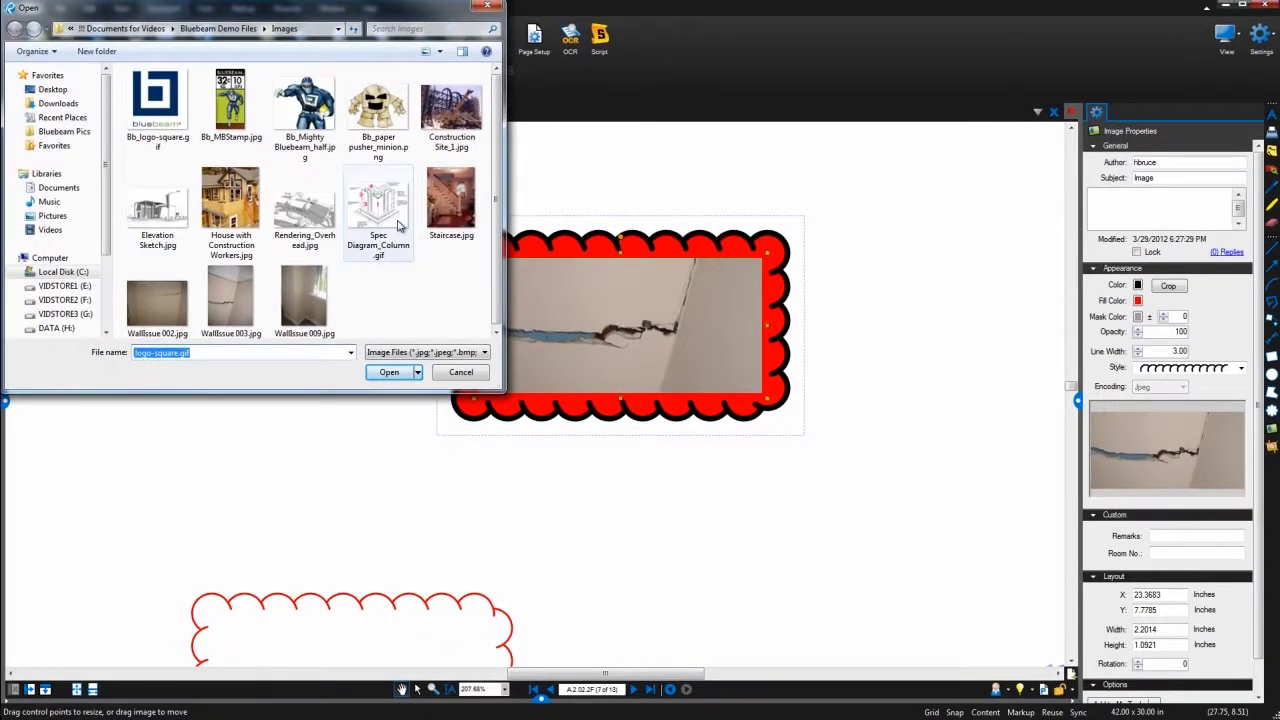
click(139, 208)
double_click(398, 224)
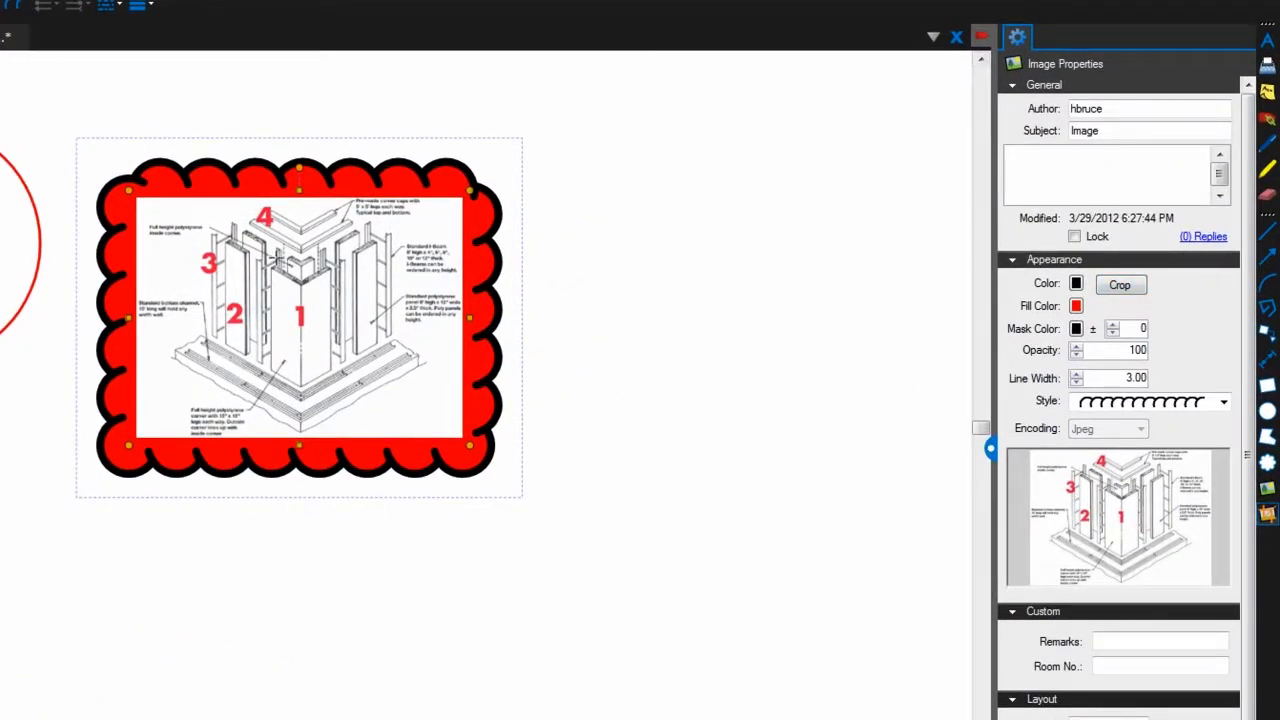
Try cropping the column diagram to its upper-left portion, and undo the crop
drag(150, 201, 333, 386)
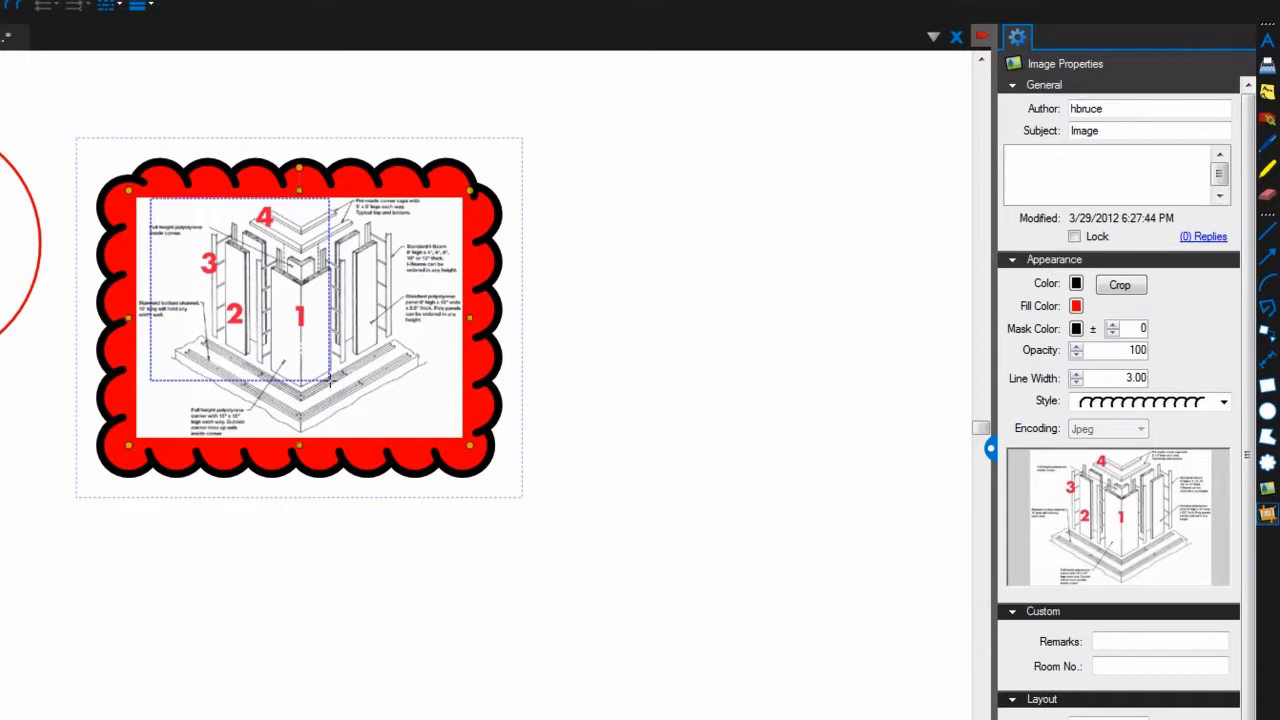
key(ctrl+z)
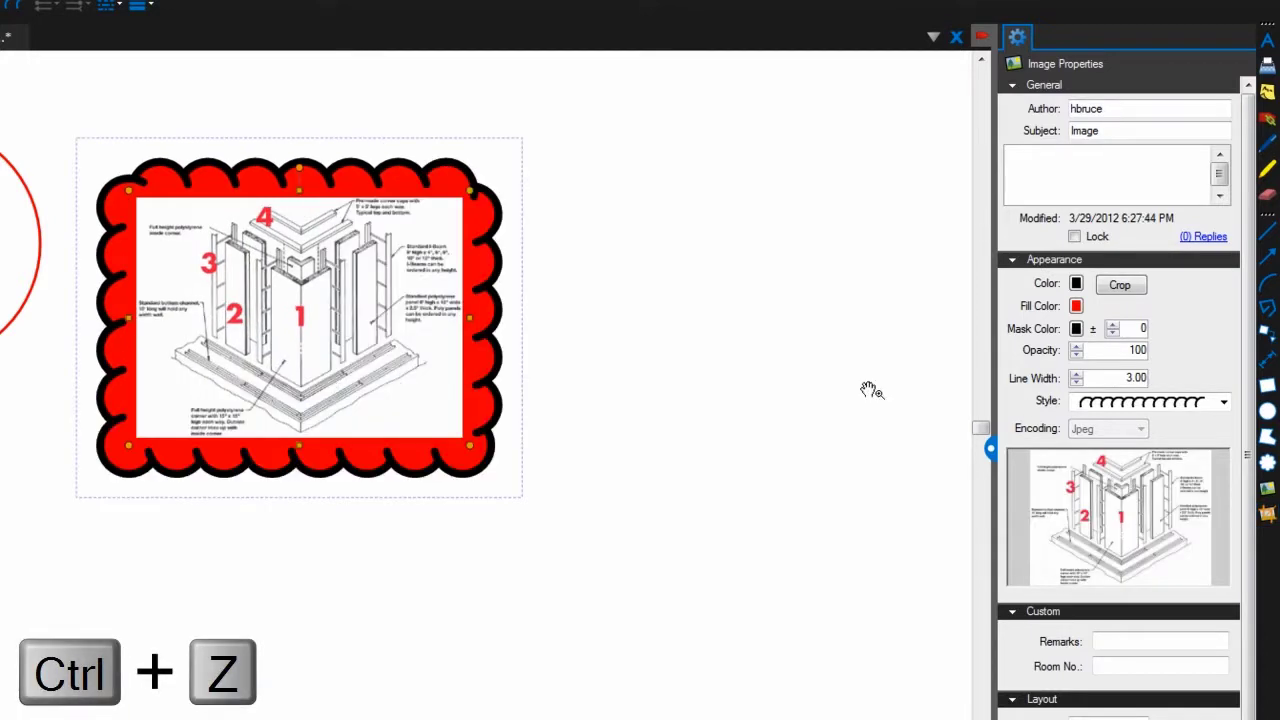
Take a snapshot of the paired bathrooms beside rooms 2261 and 2259, and paste it into the blank area beyond gridline bubble A
drag(256, 199, 445, 423)
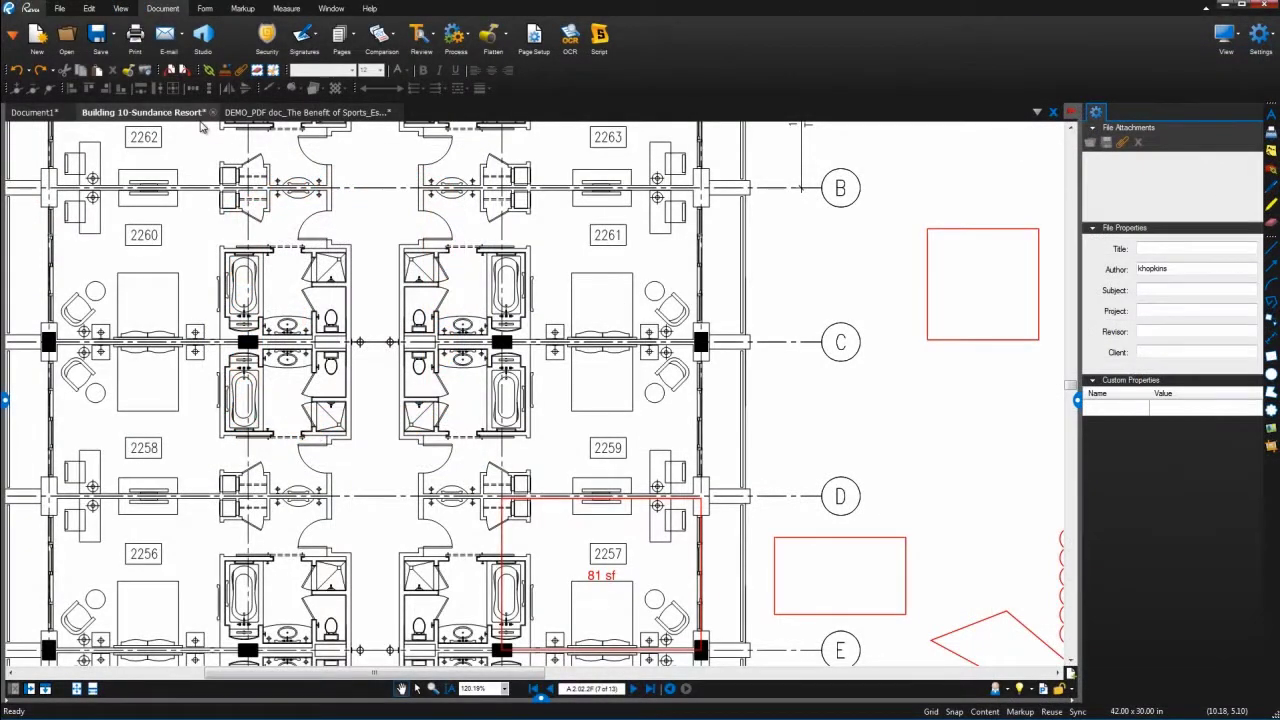
click(143, 72)
drag(380, 225, 558, 456)
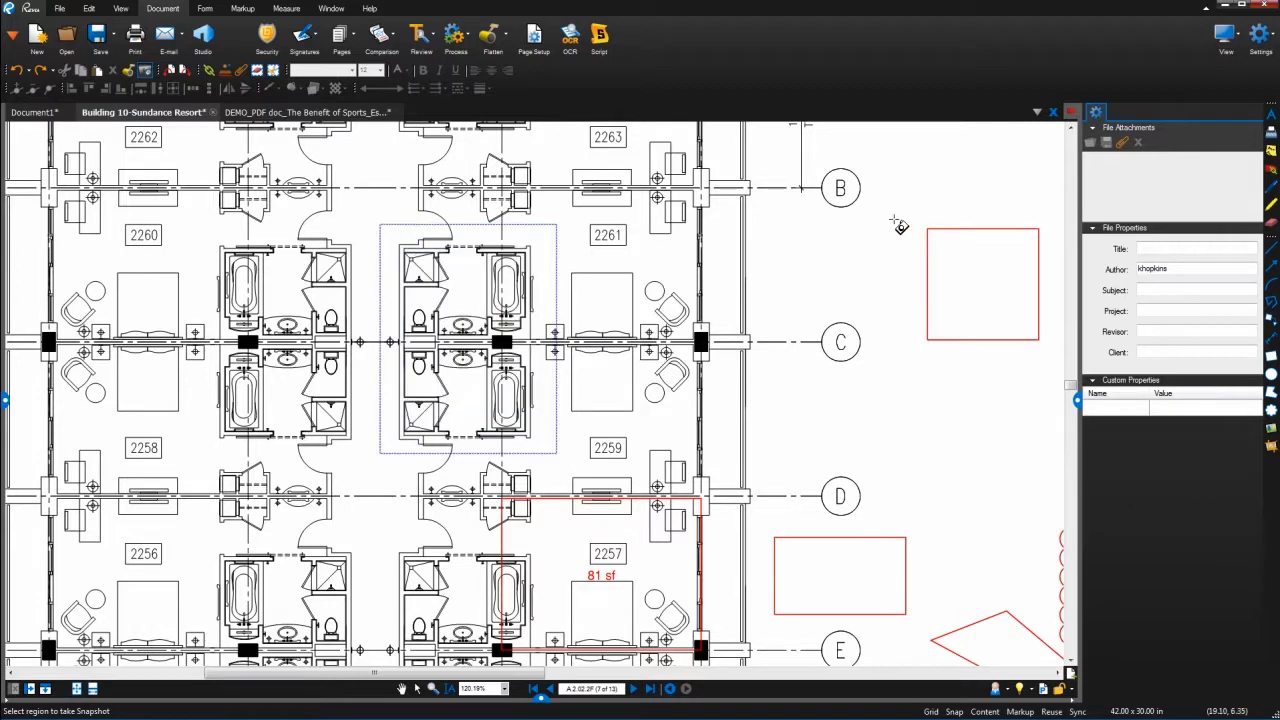
drag(910, 183, 357, 456)
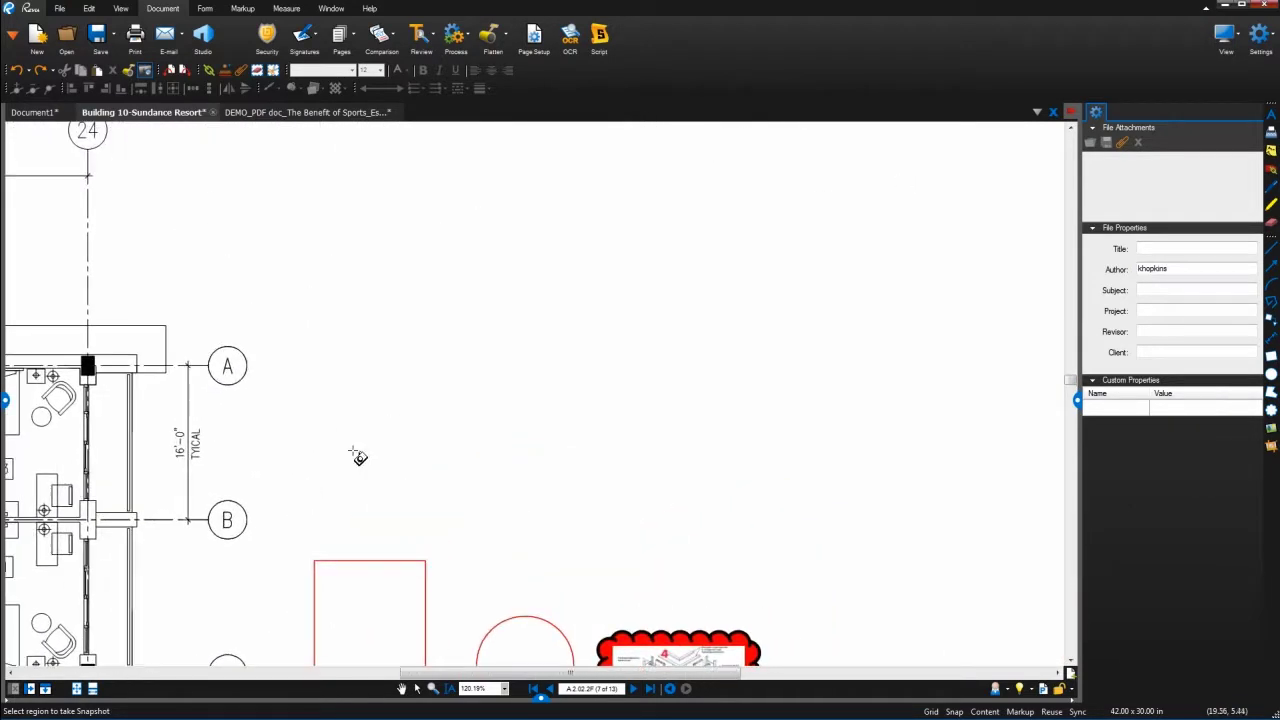
right_click(460, 247)
click(485, 249)
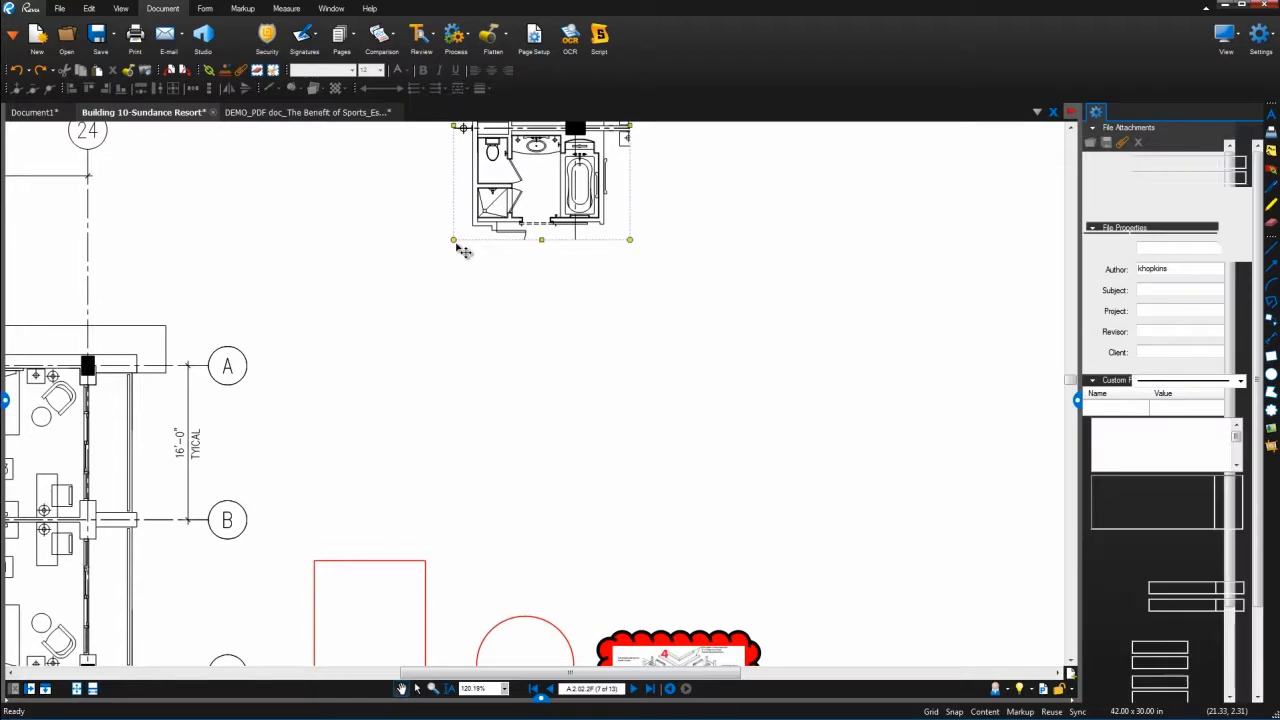
drag(463, 128, 469, 325)
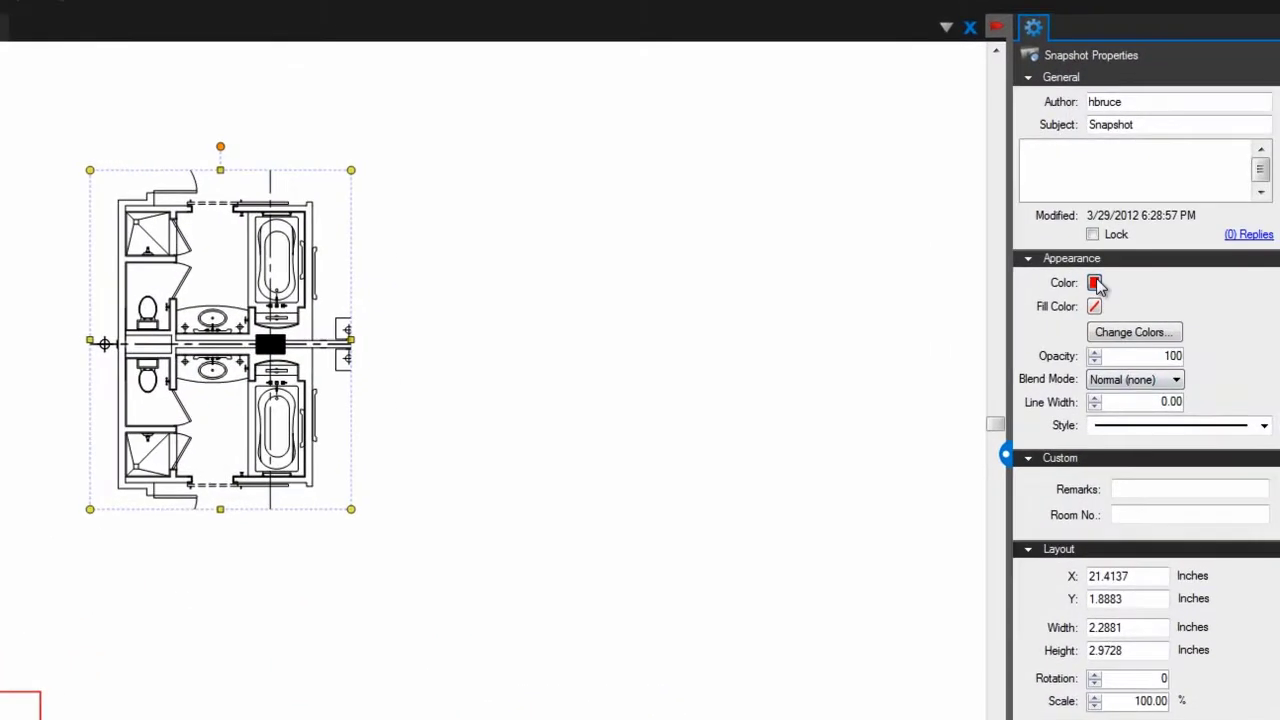
Give the bathroom snapshot a black border of line width 1.00, a light blue fill color and an opacity of 70
click(1137, 284)
click(1103, 311)
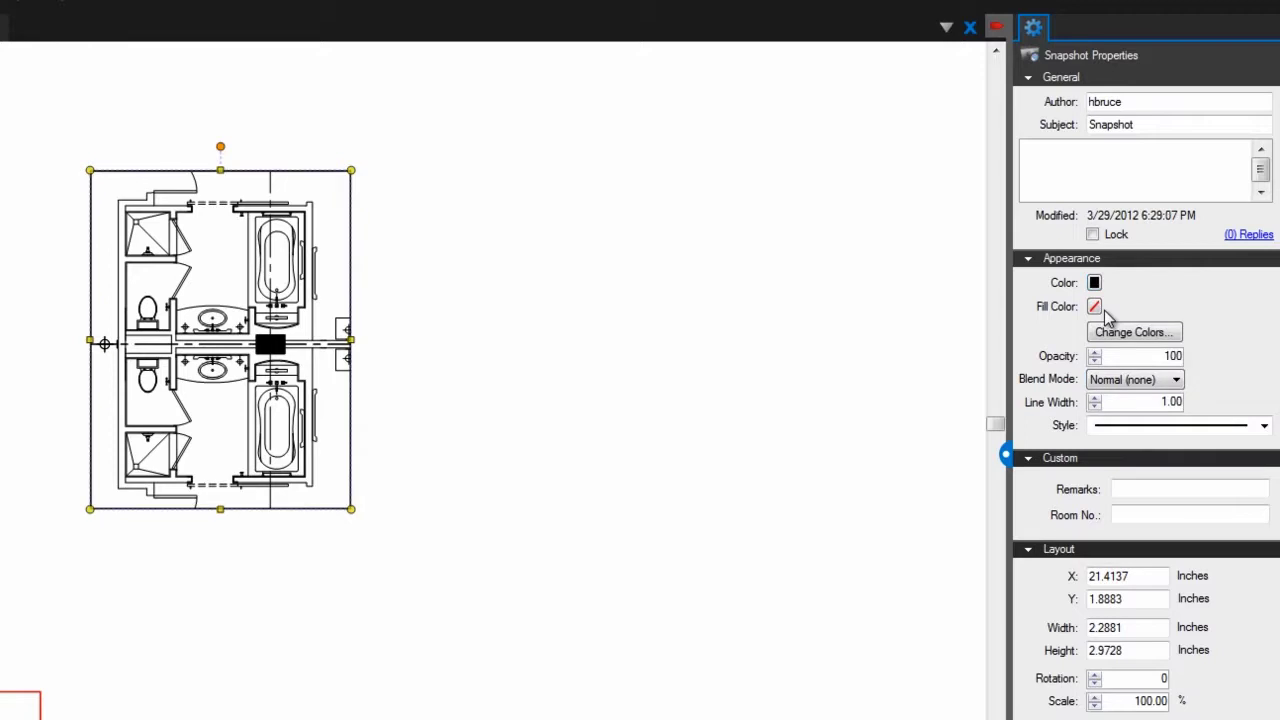
click(1094, 306)
key(Escape)
click(1095, 360)
click(1095, 360)
click(1095, 360)
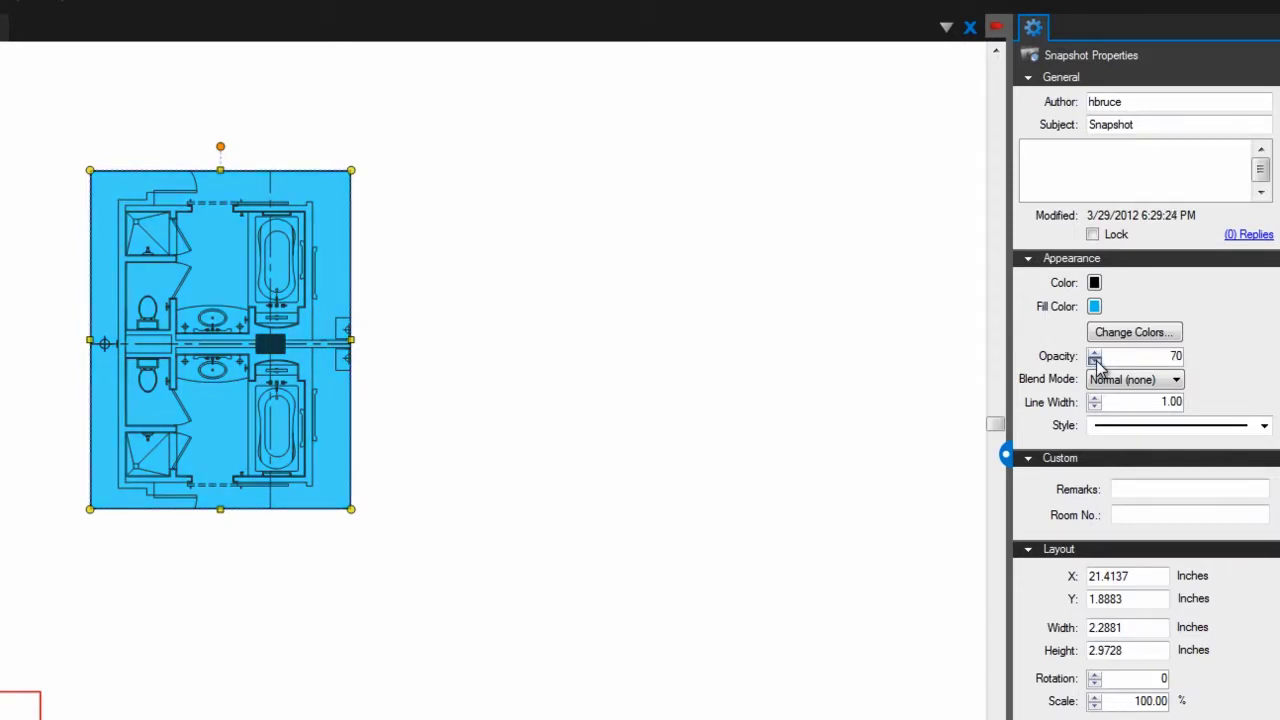
Change the snapshot's black linework to red with Modify Colors processing
click(1123, 336)
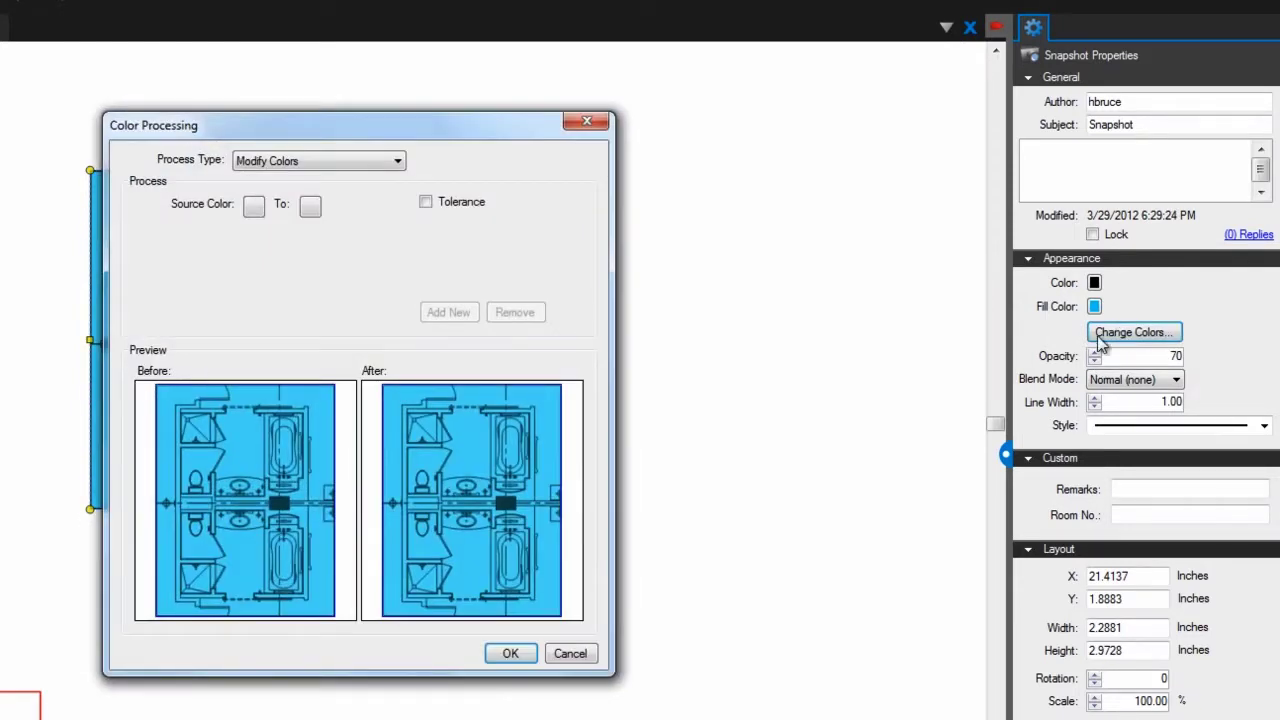
click(256, 206)
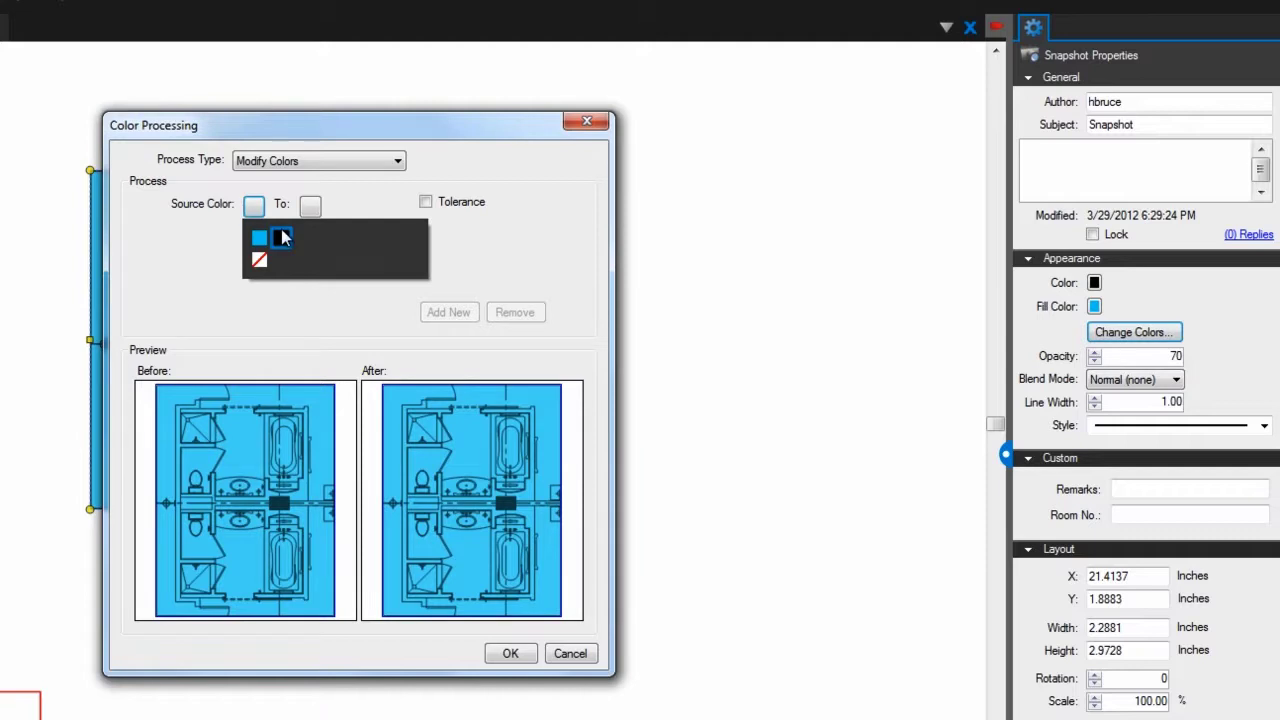
click(281, 237)
click(312, 218)
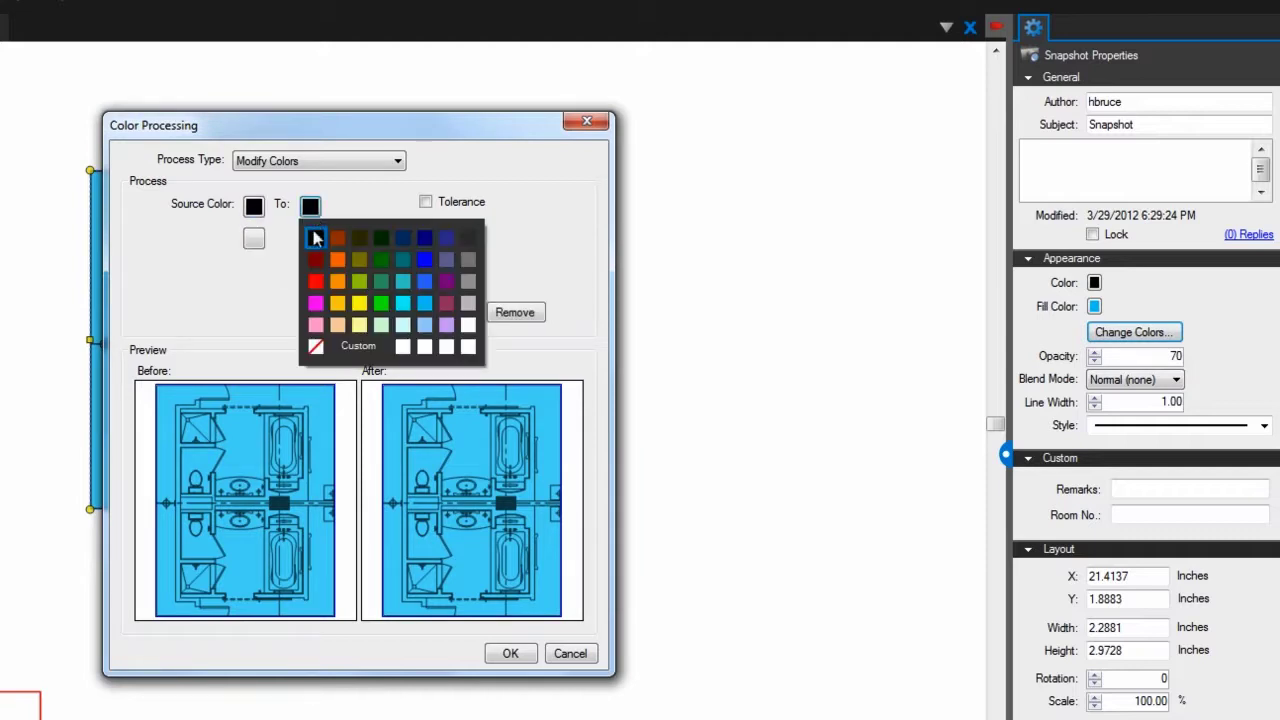
click(314, 285)
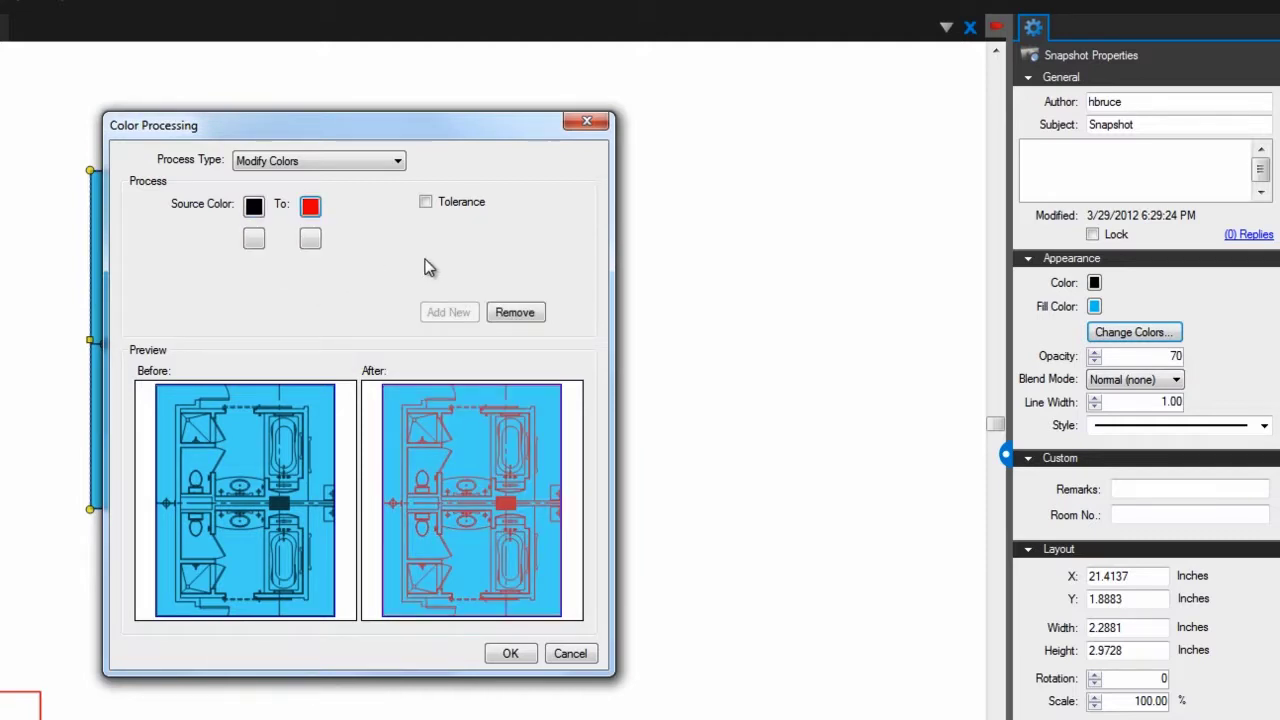
click(510, 653)
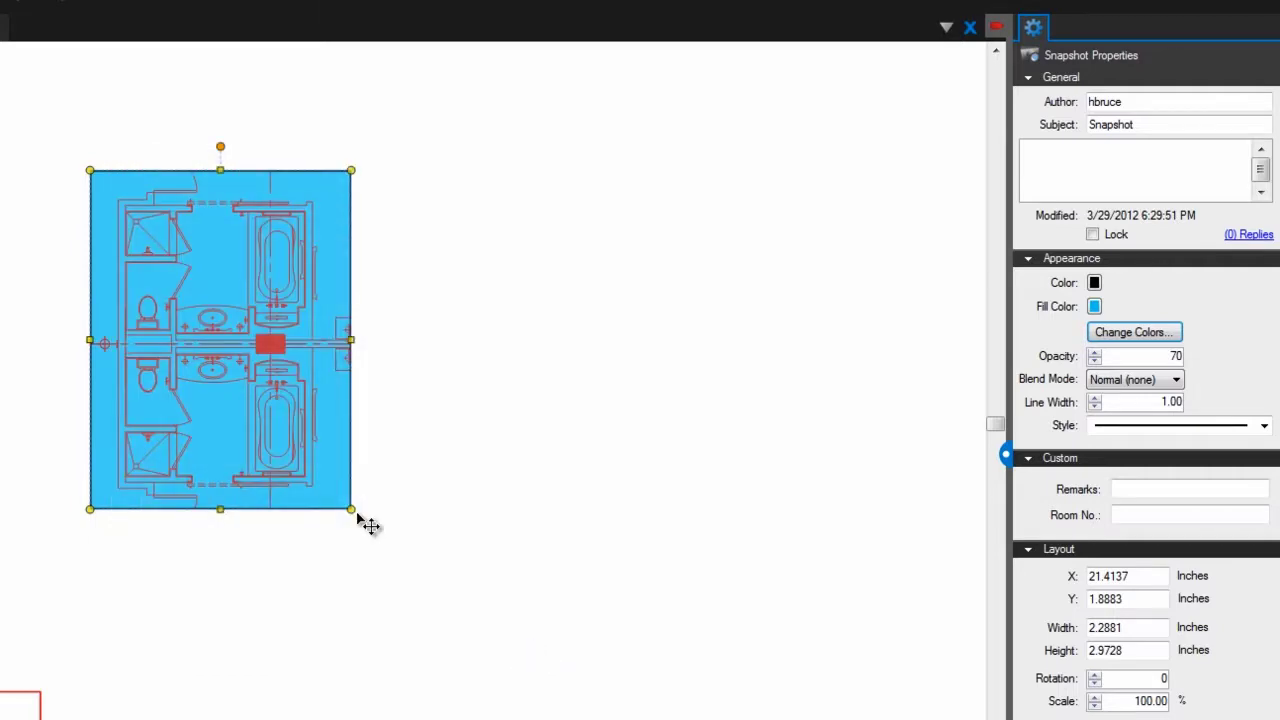
Enlarge the snapshot to about 155% scale, and view its blend mode options
drag(357, 517, 520, 689)
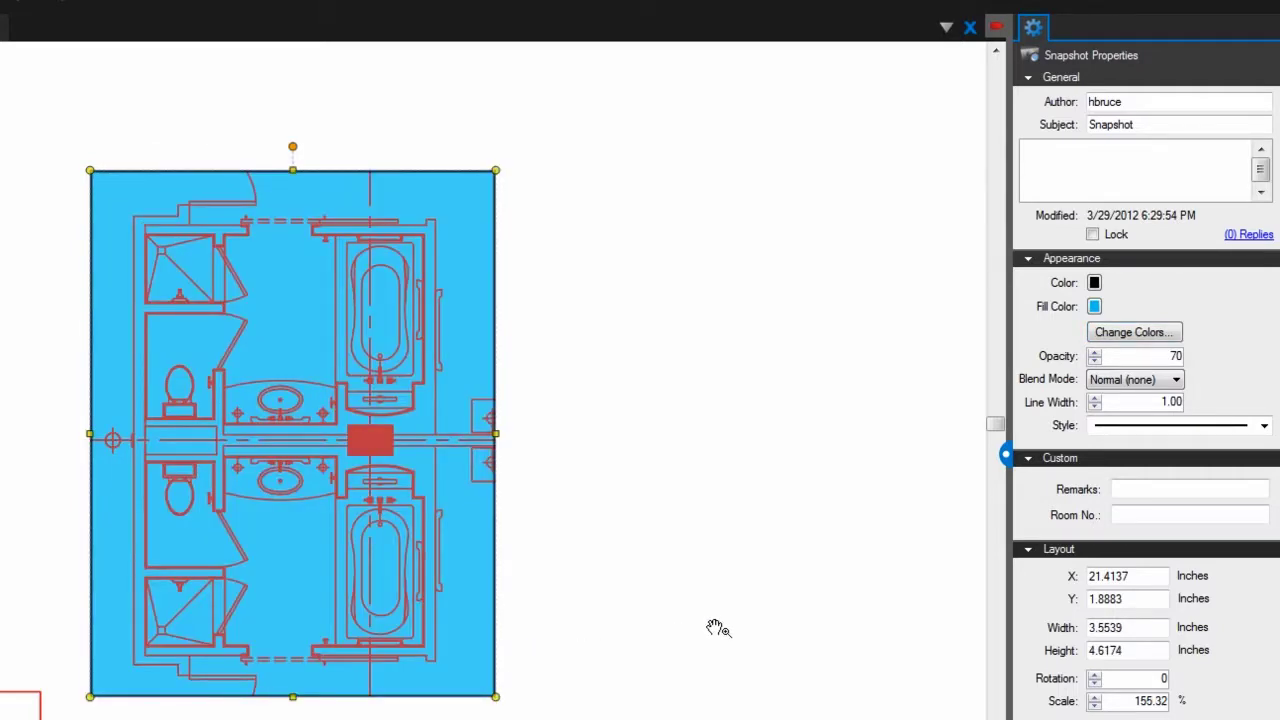
click(1175, 380)
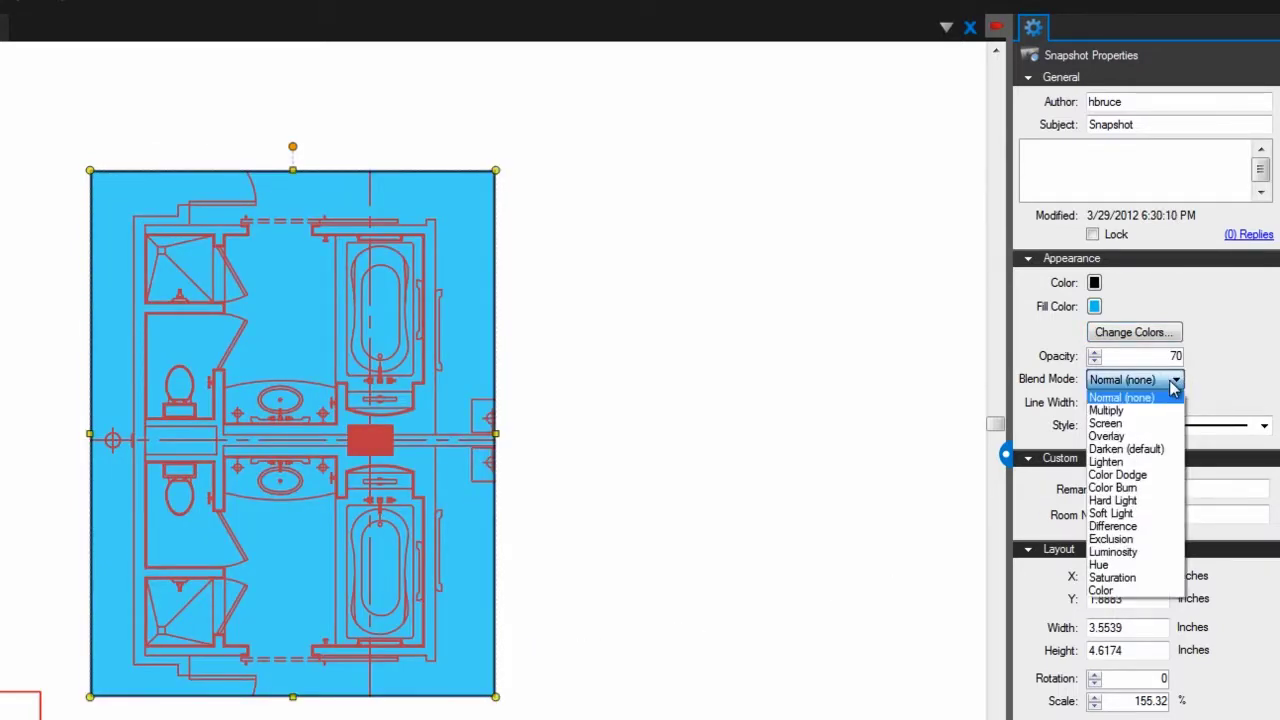
click(1175, 385)
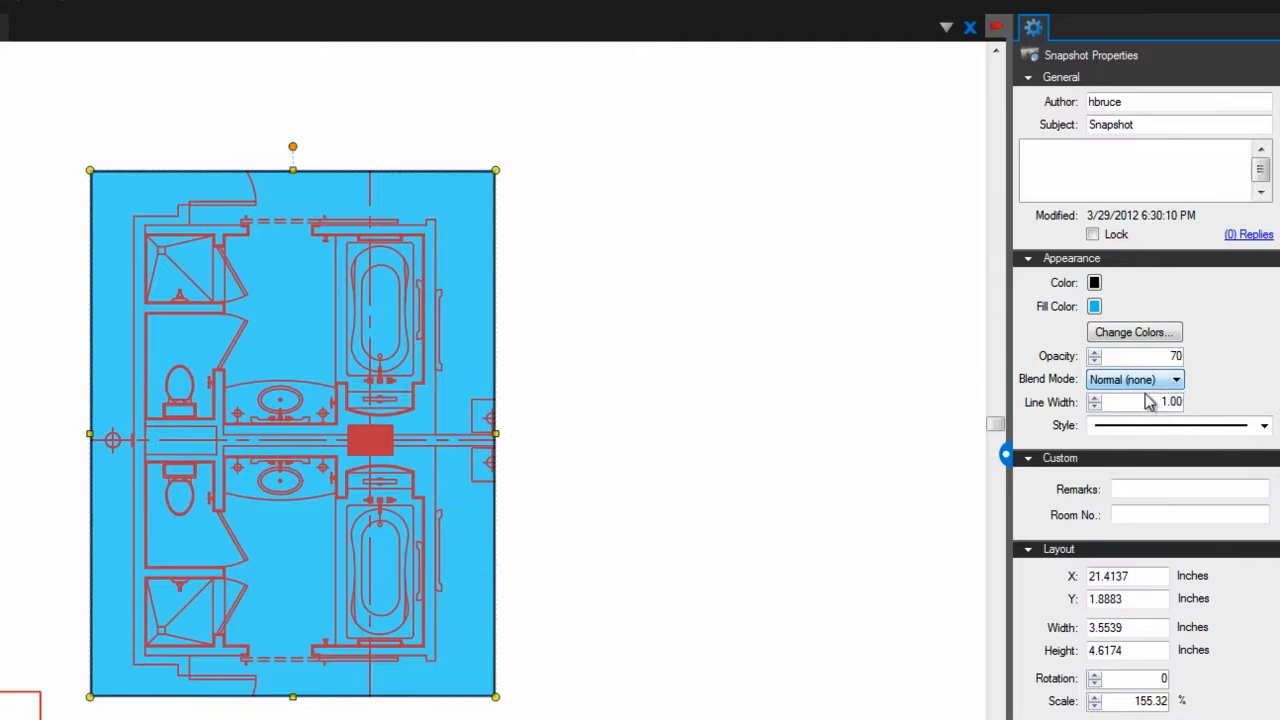
Set the snapshot's line width to 3.00 and give its border a dashed style
click(1095, 398)
click(1095, 398)
click(1105, 422)
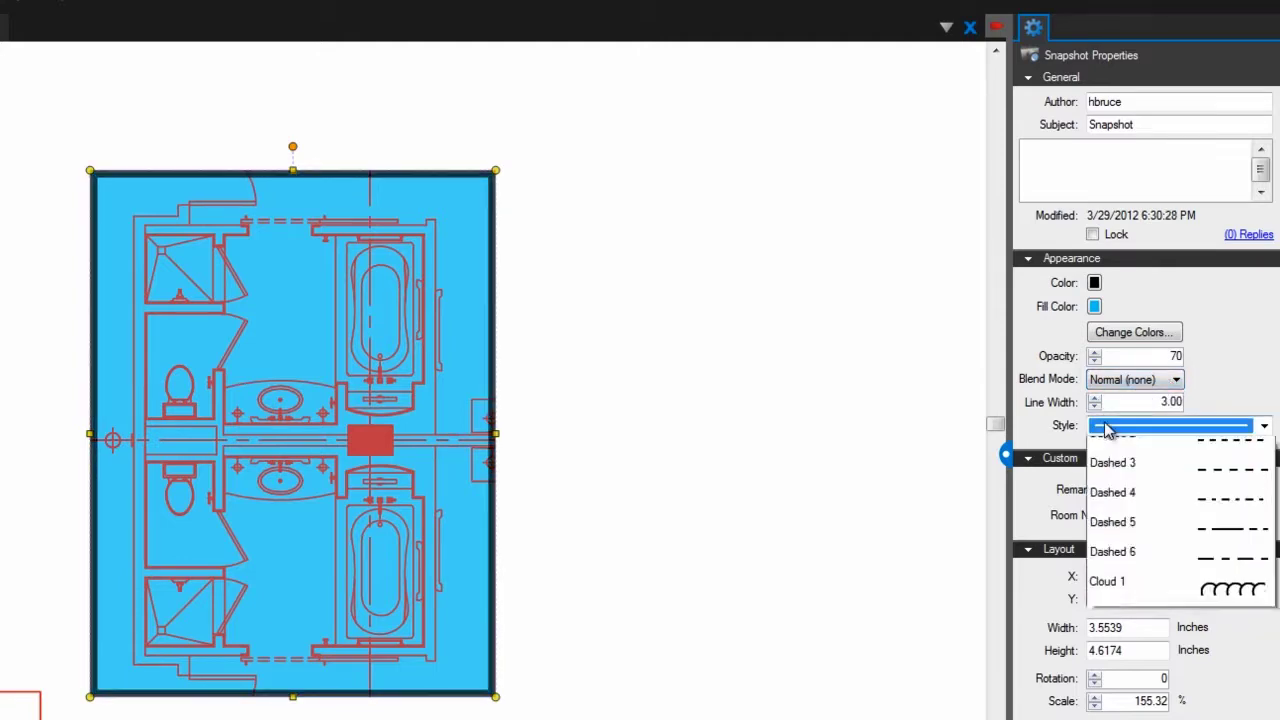
click(1090, 490)
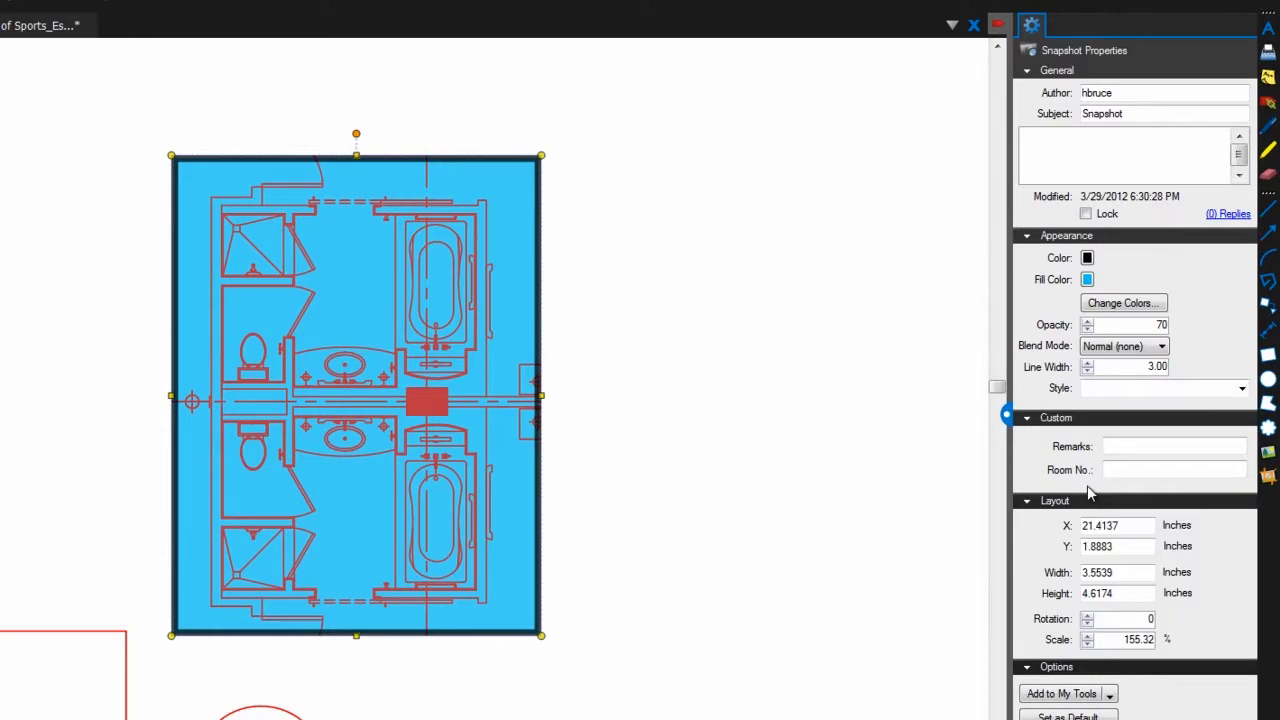
click(788, 407)
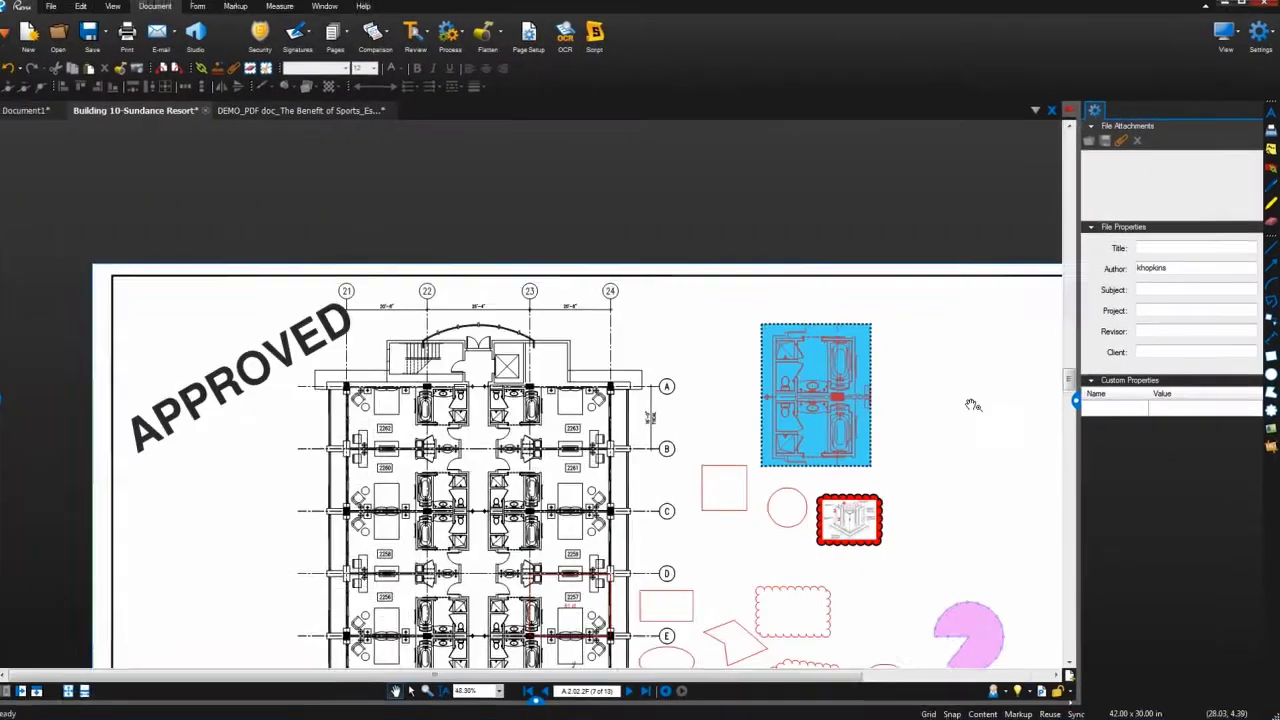
Change the APPROVED stamp to the DraftPrint.pdf stamp with a green fill color
scroll(970, 440, down, 2)
drag(969, 477, 970, 380)
scroll(457, 286, up, 4)
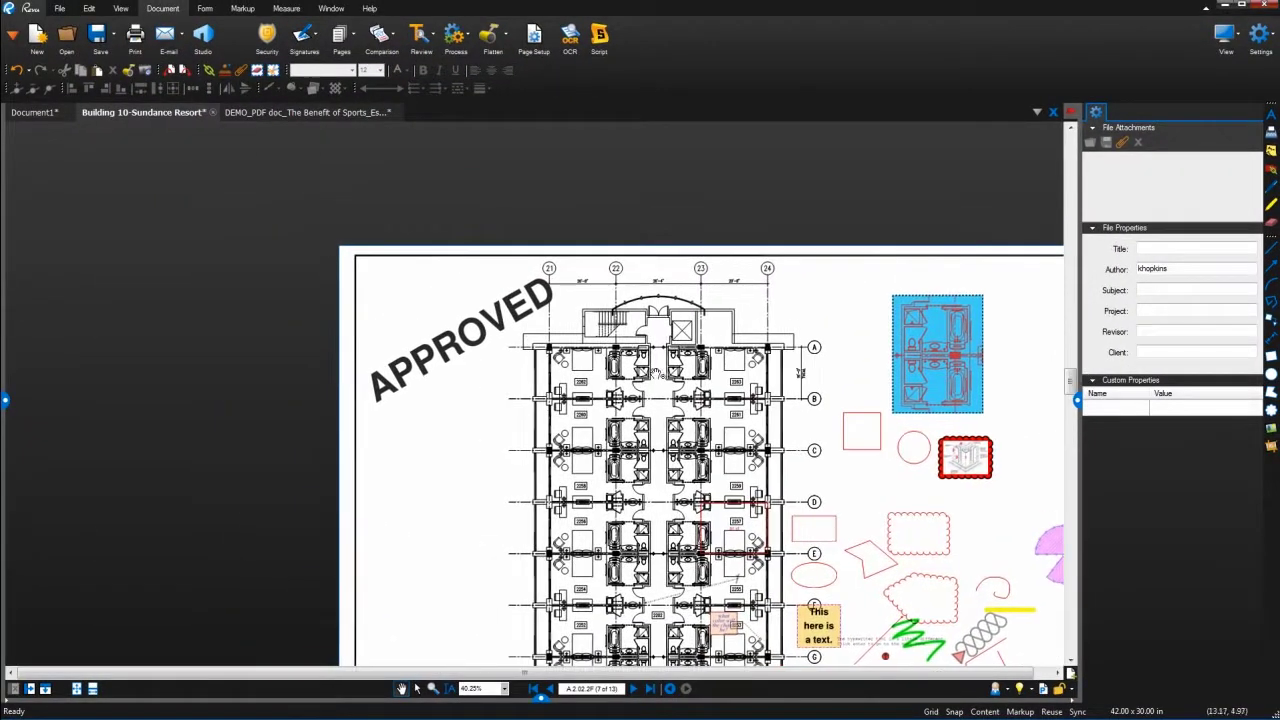
click(480, 367)
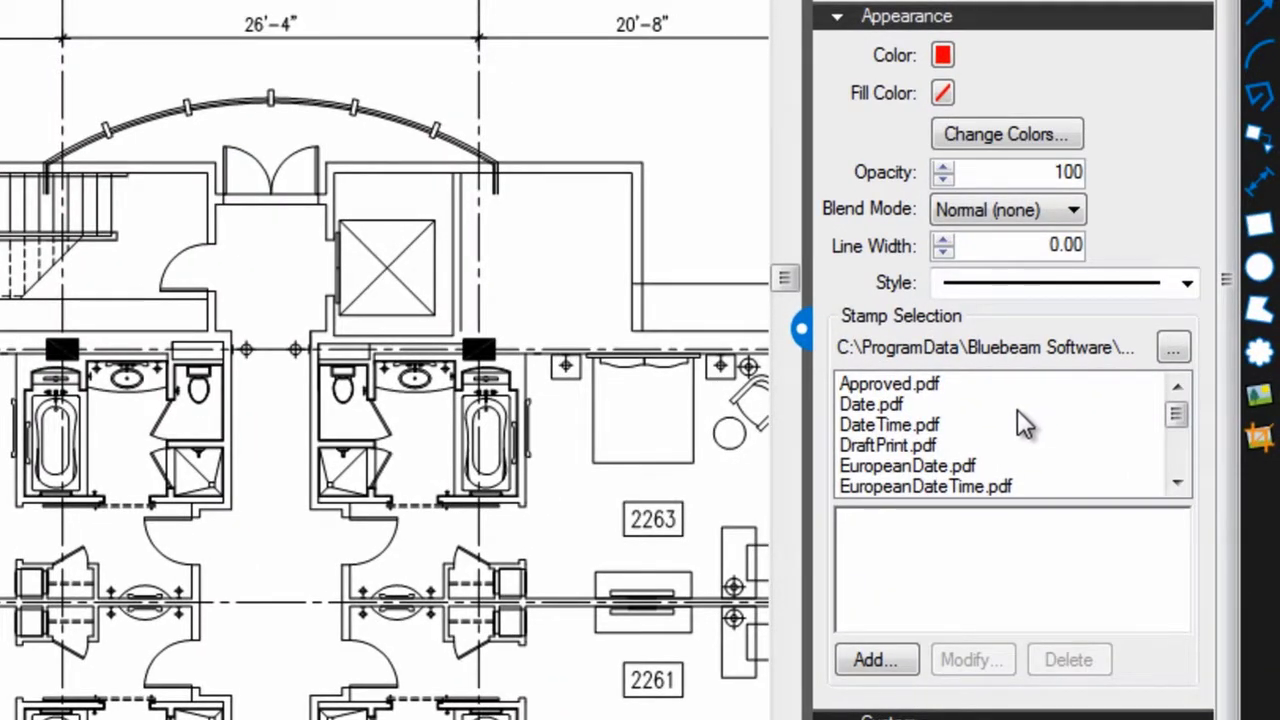
click(926, 448)
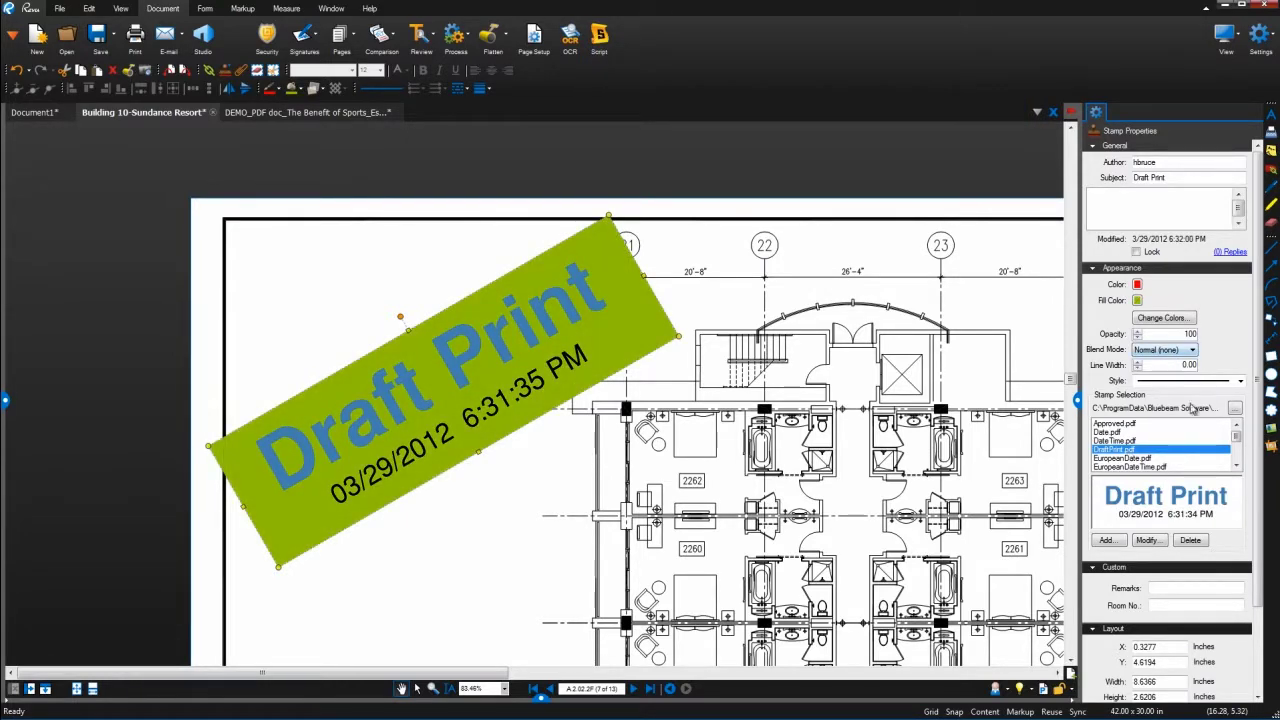
click(1190, 441)
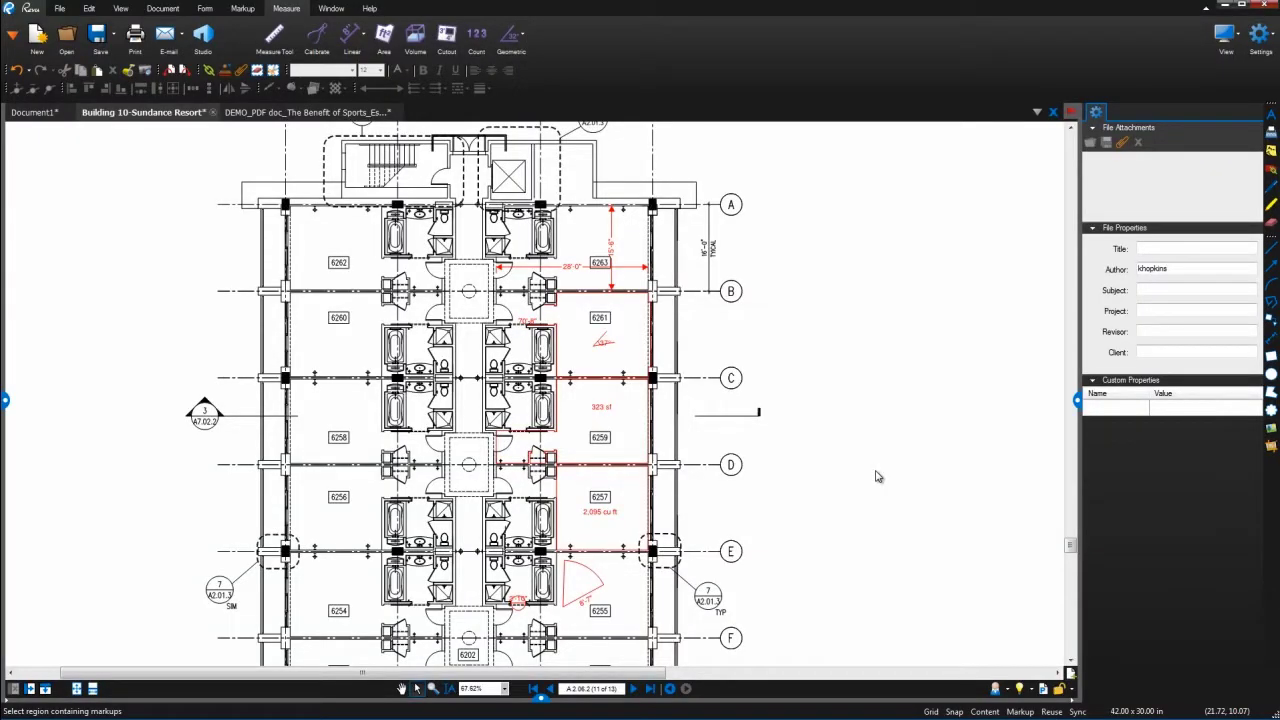
Examine the properties of the vertical length measurement in room 6263 and the perimeter measurement around room 6261
scroll(660, 240, up, 5)
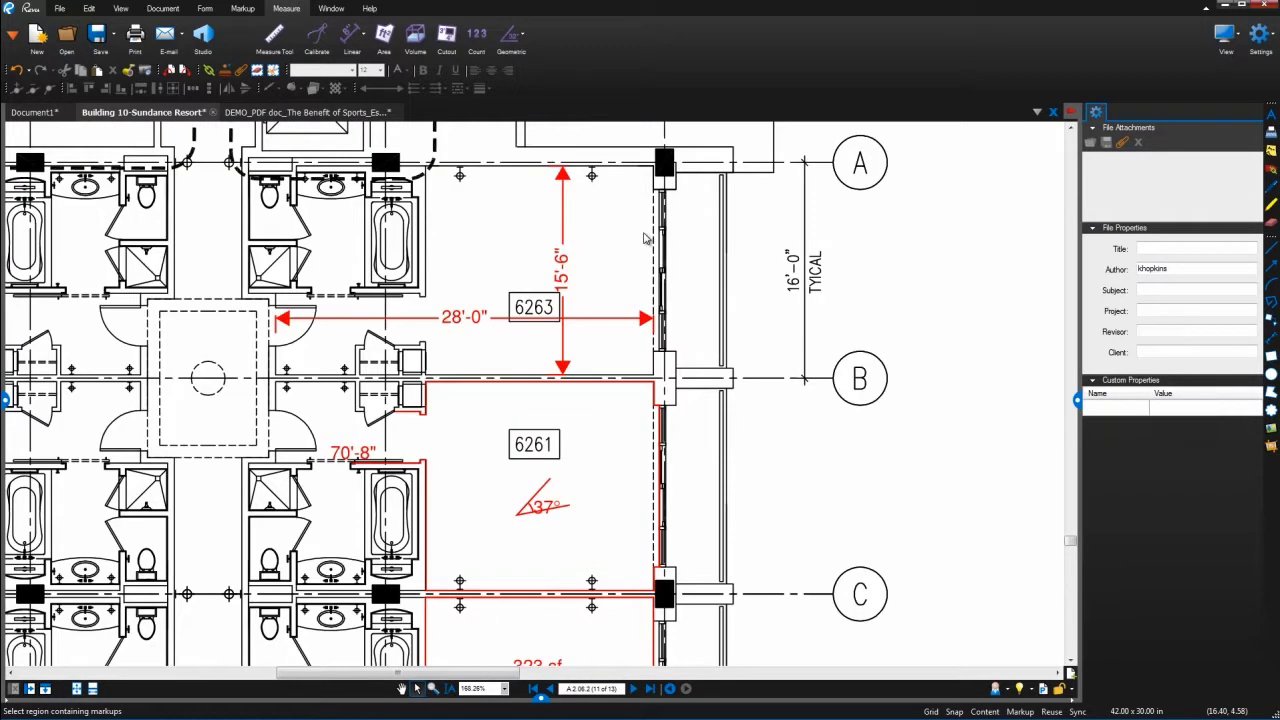
click(565, 227)
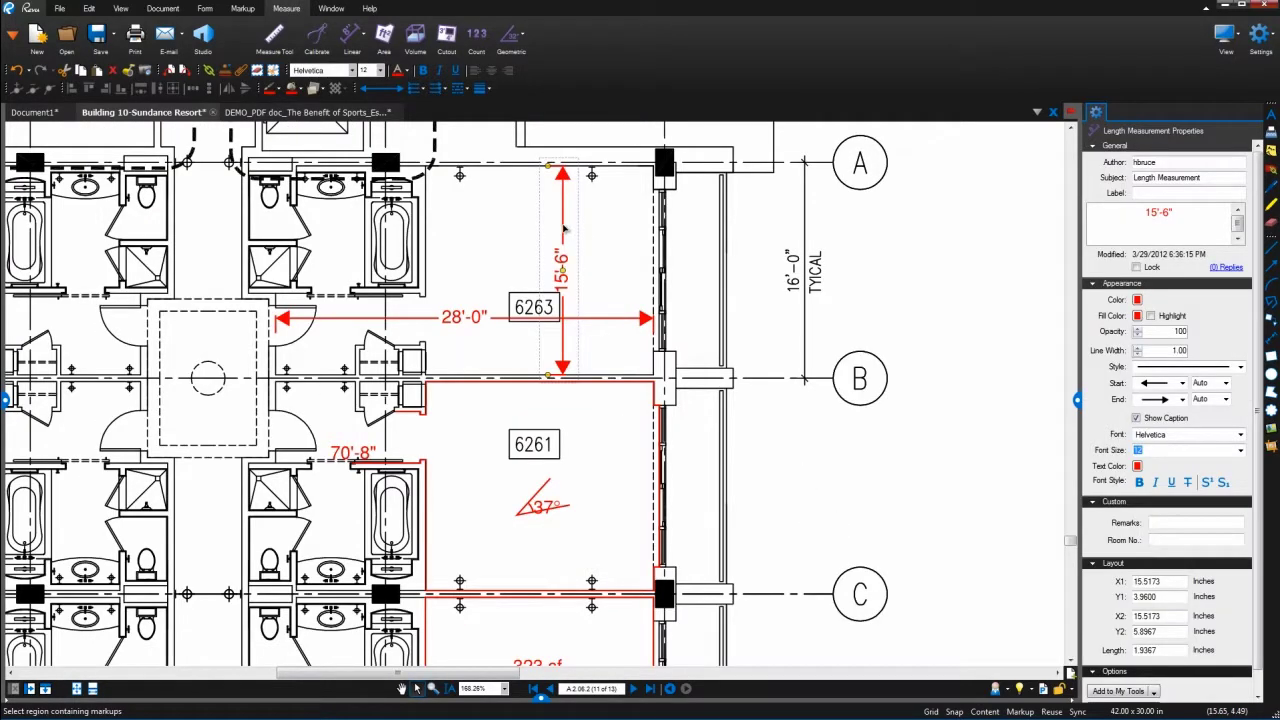
click(592, 382)
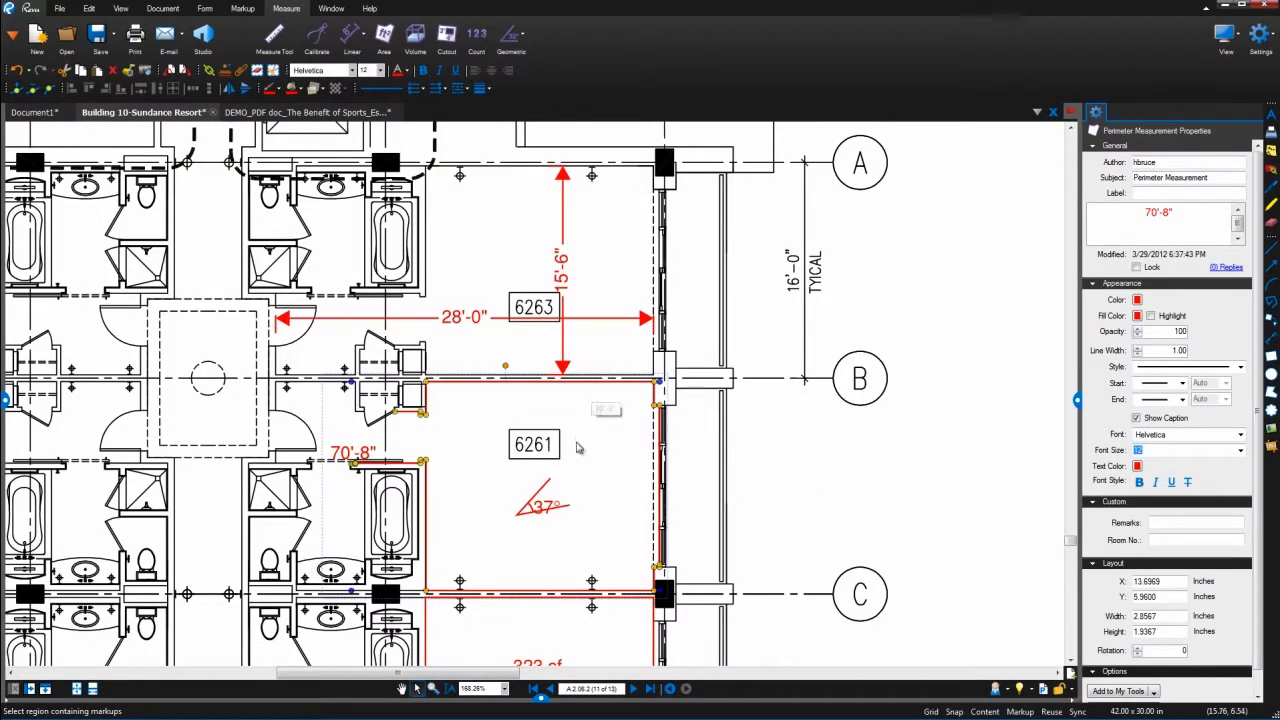
Give the angle measurement in room 6261 a dashed line style and set its caption font to Courier
click(557, 488)
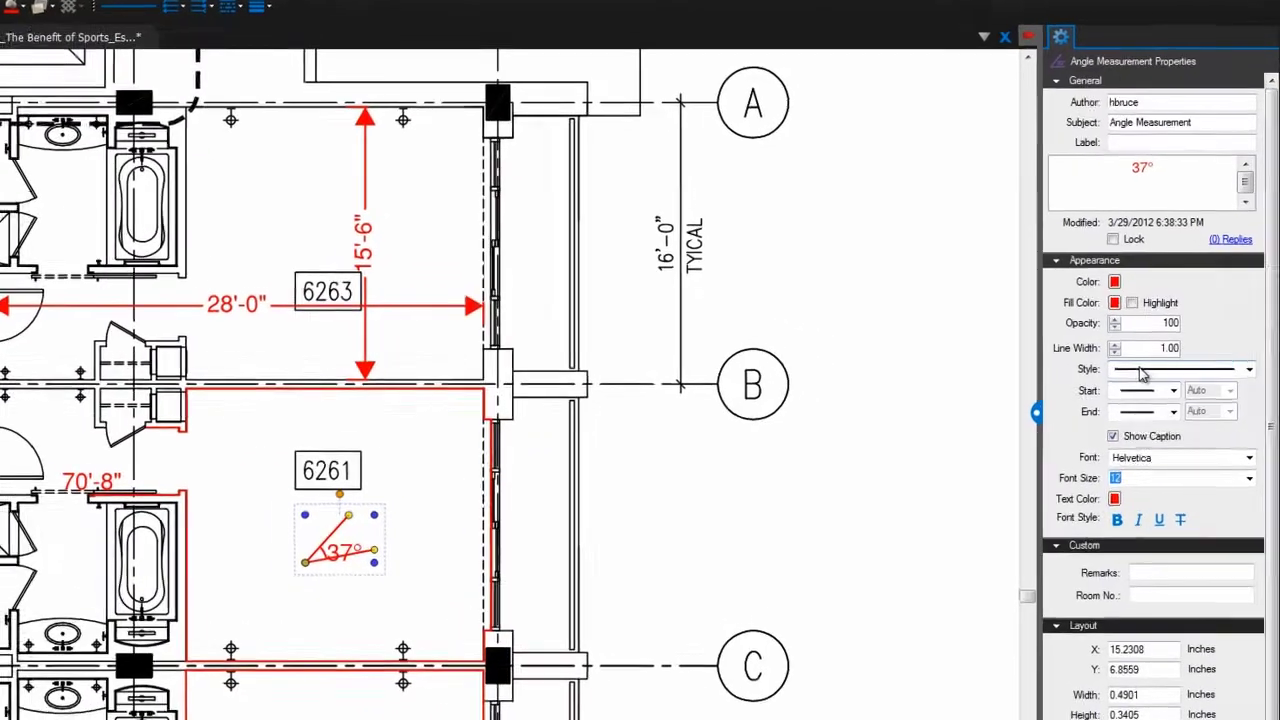
click(1158, 369)
click(1132, 467)
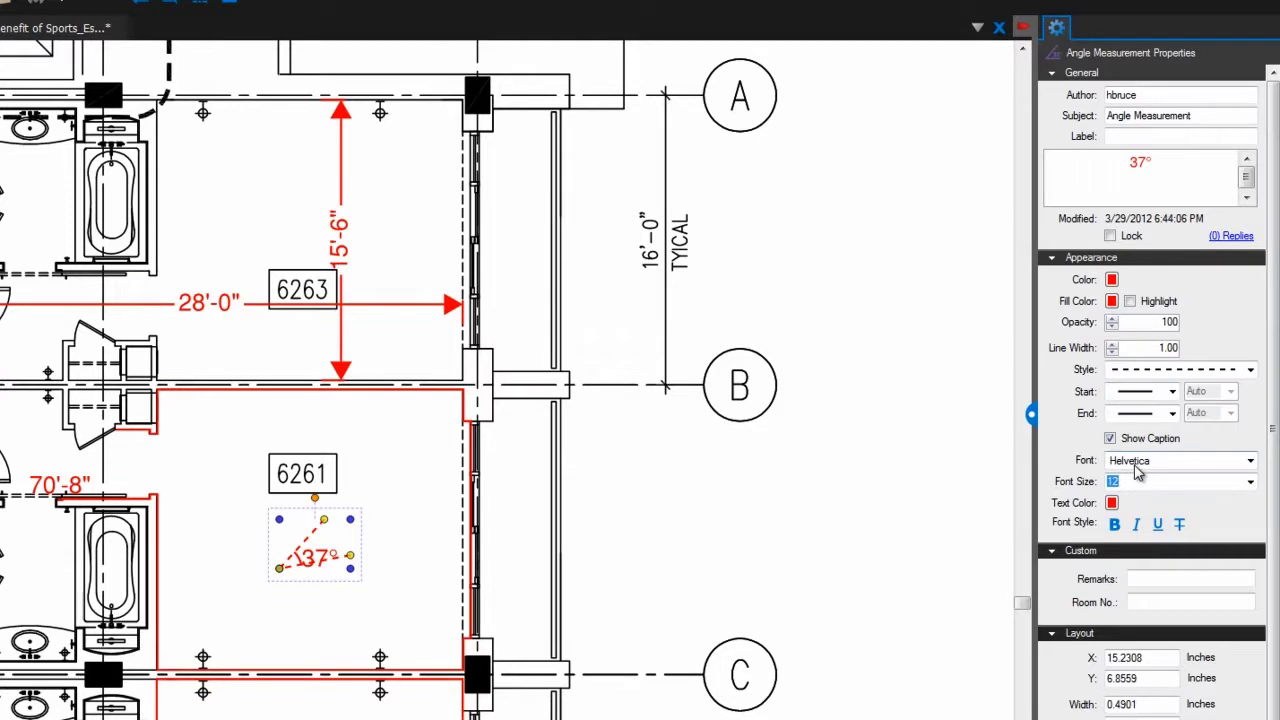
click(1135, 462)
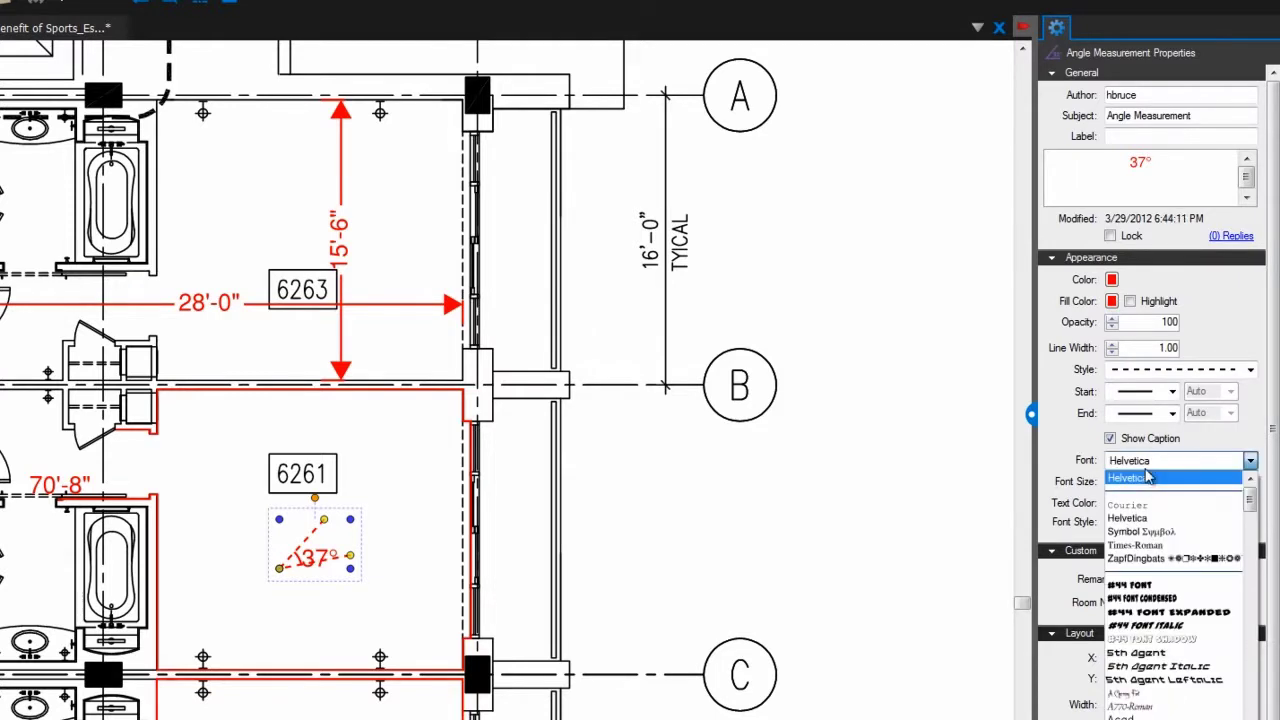
click(1148, 505)
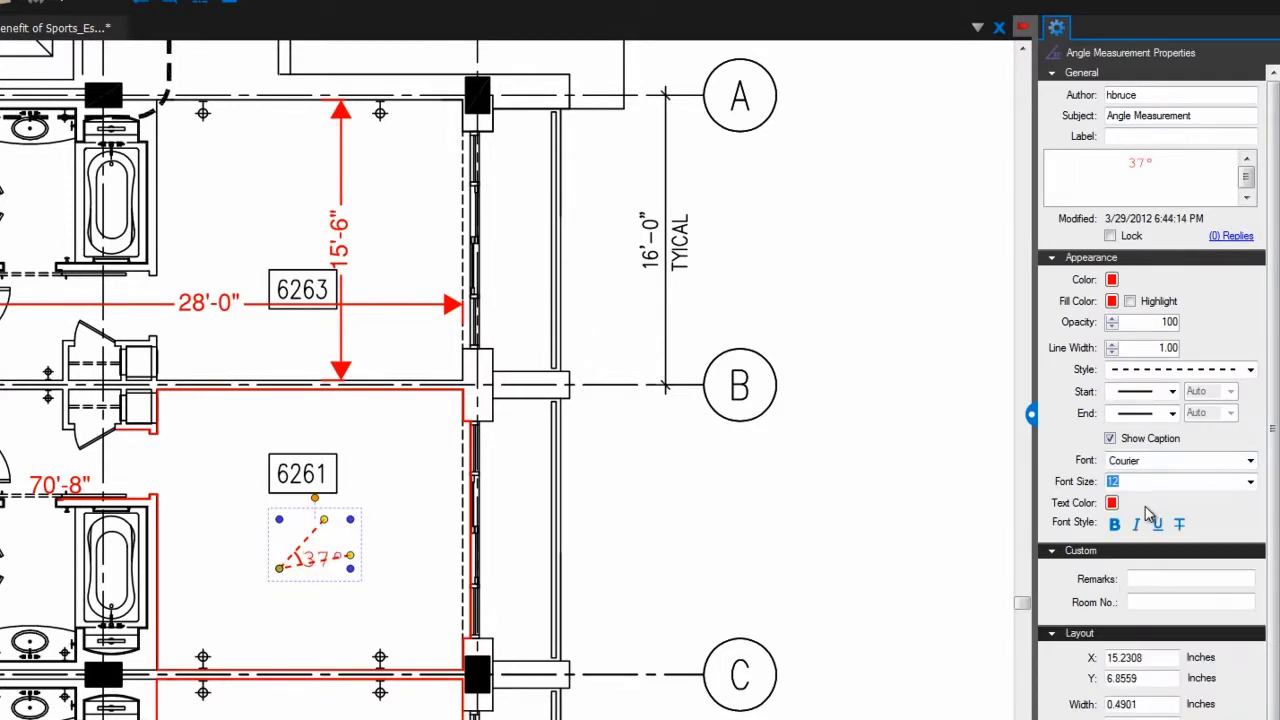
Give the angle measurement a reversed filled arrowhead at its end and an open arrowhead at its start
click(1172, 413)
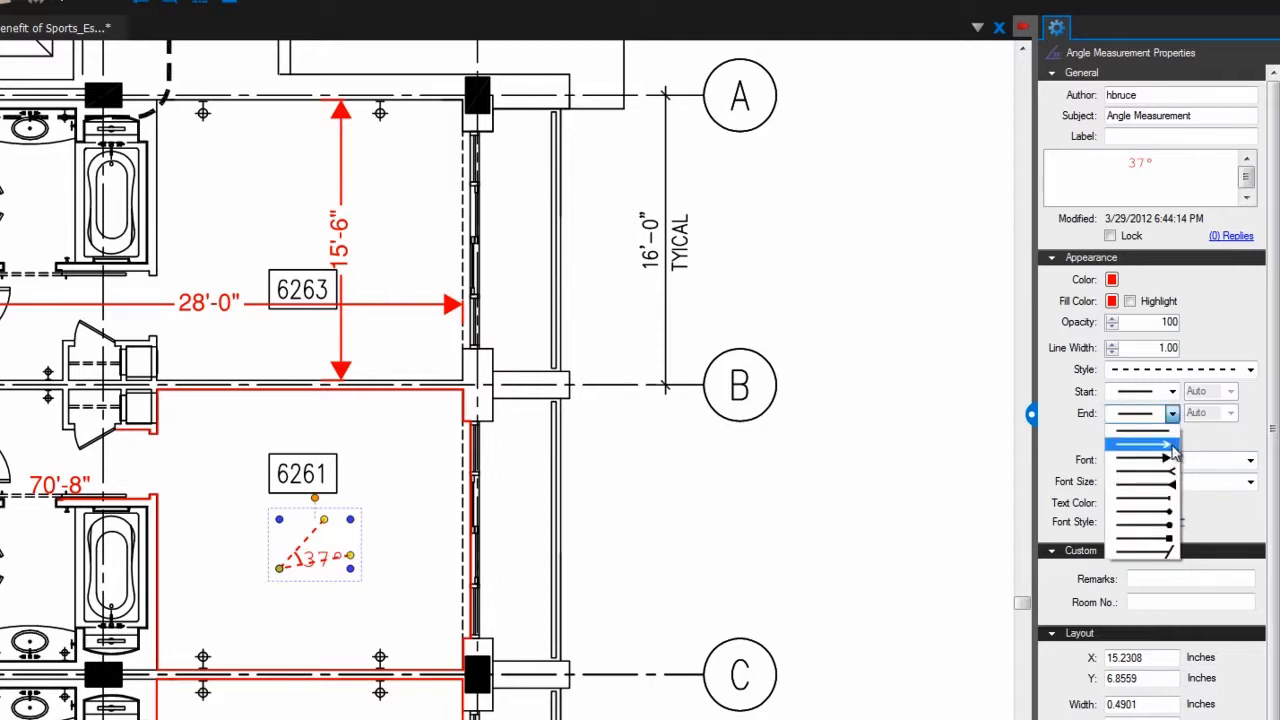
click(1172, 486)
click(1172, 391)
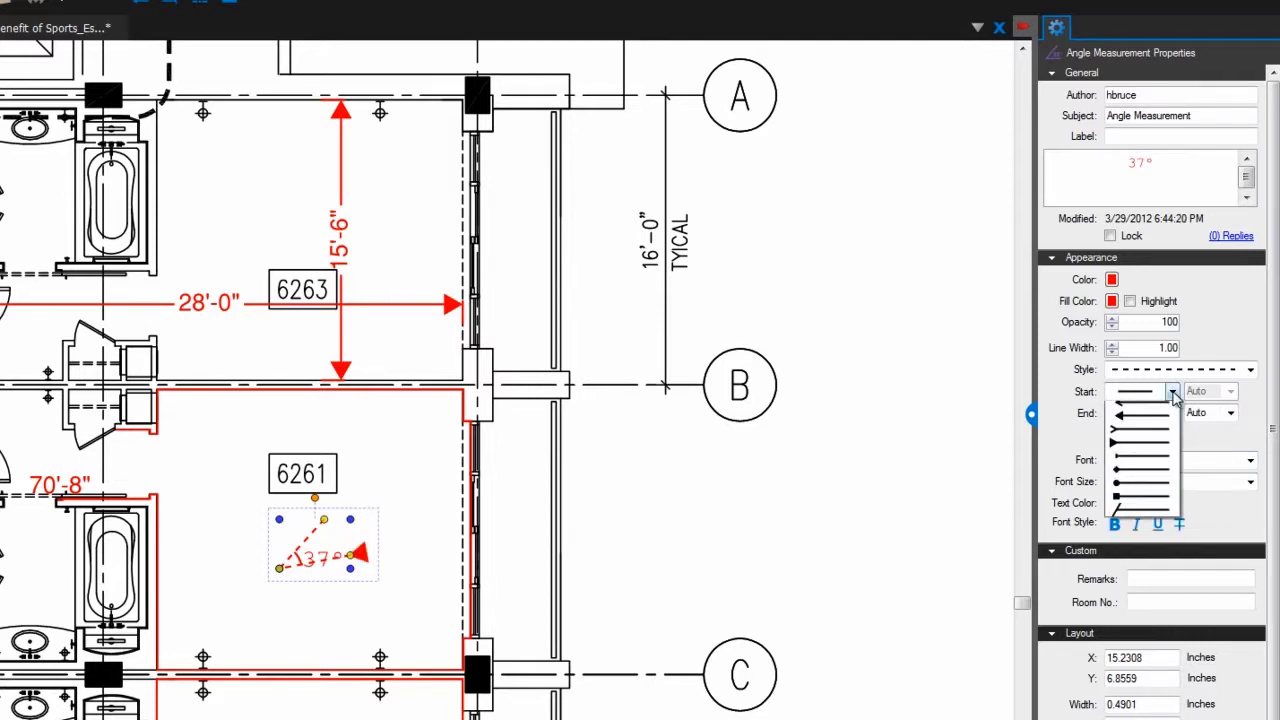
click(1176, 424)
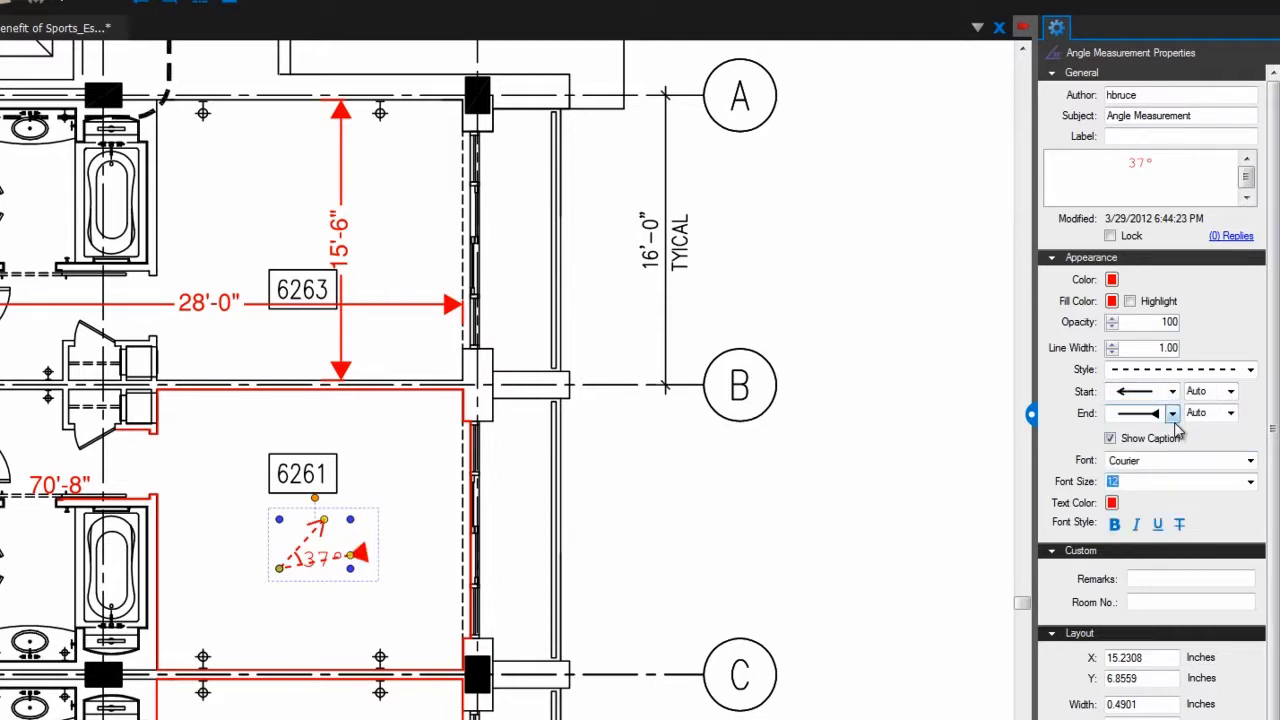
Hide and restore the caption of the horizontal length measurement in room 6263
click(441, 311)
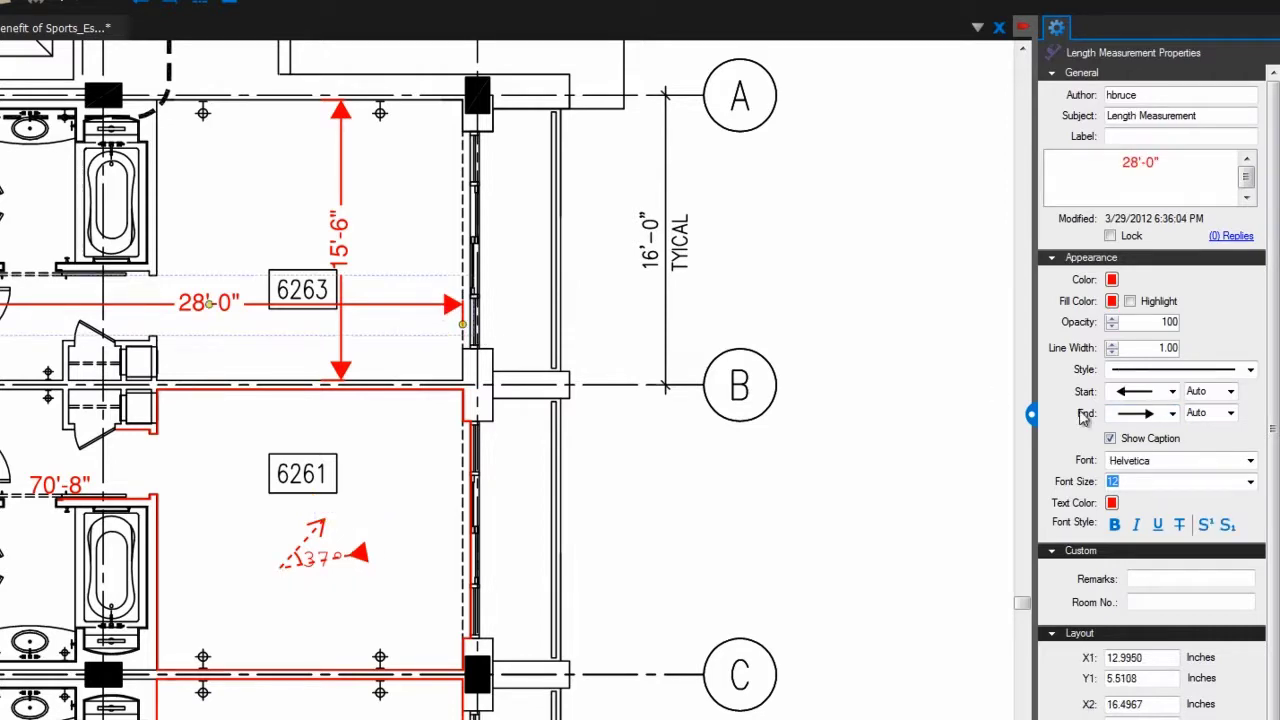
click(1140, 442)
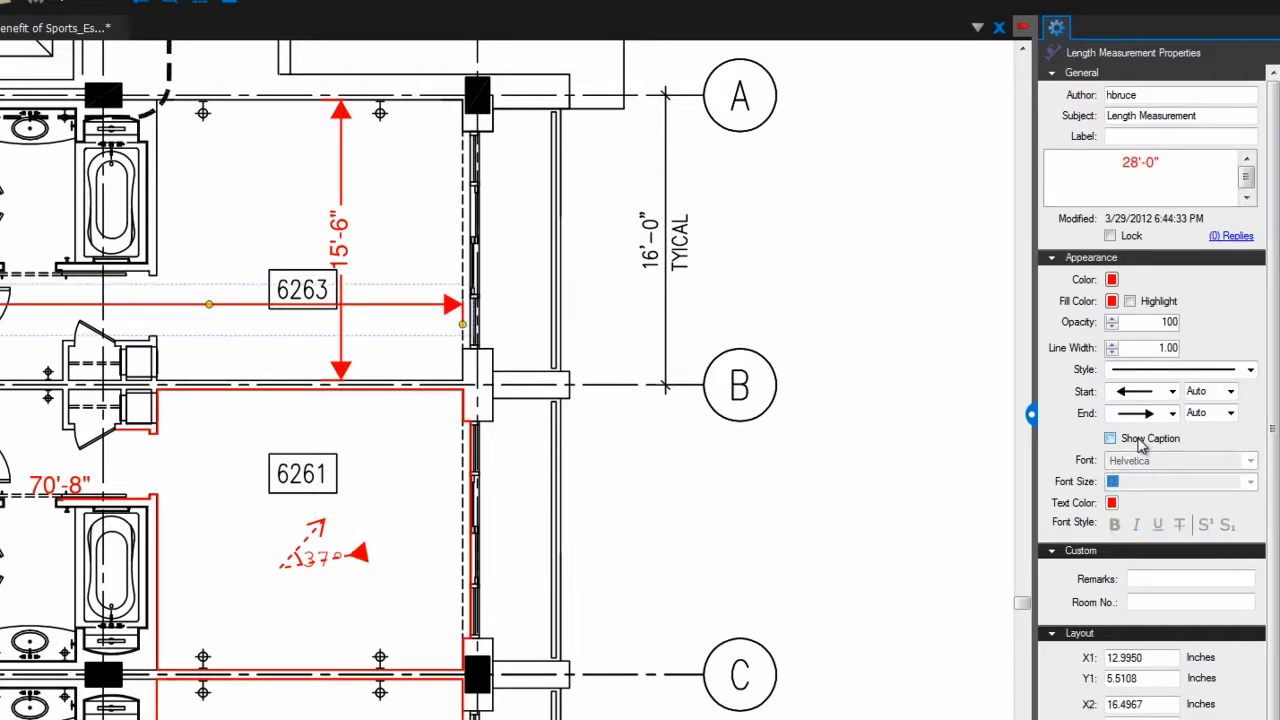
click(1139, 441)
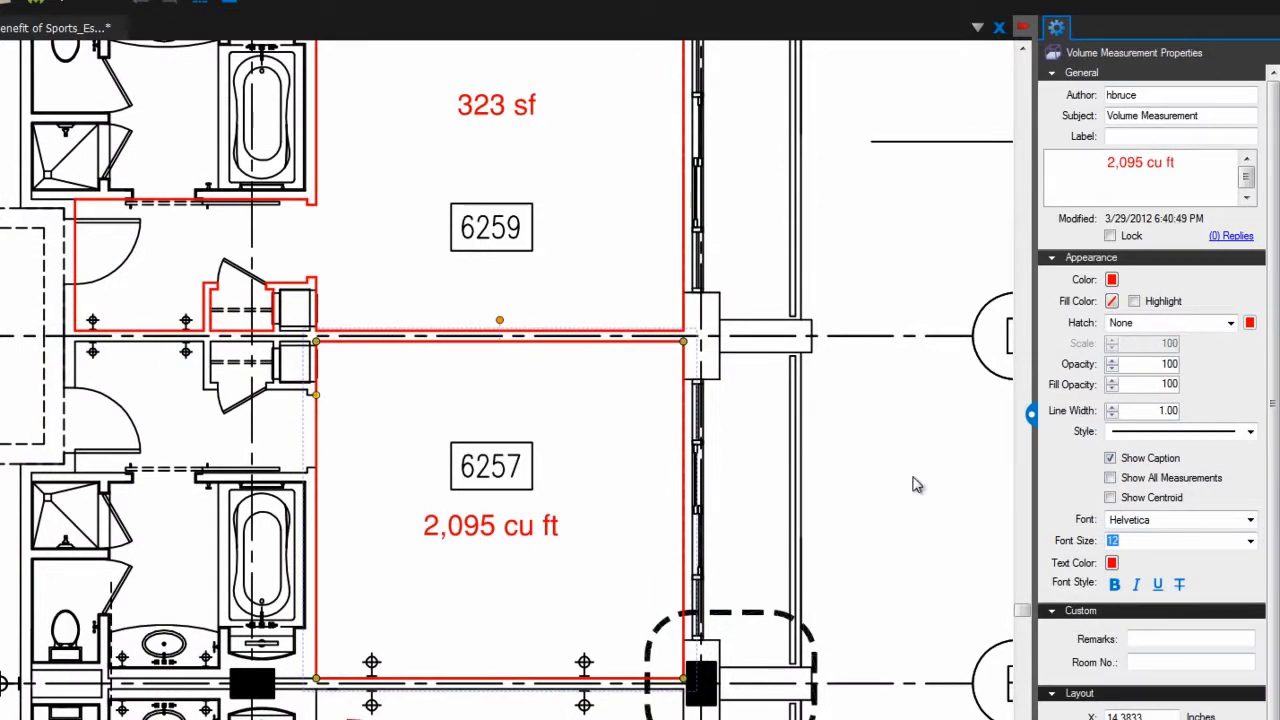
Set the room 6257 volume measurement's color to dark blue and give it a green fill with Highlight enabled
click(1112, 279)
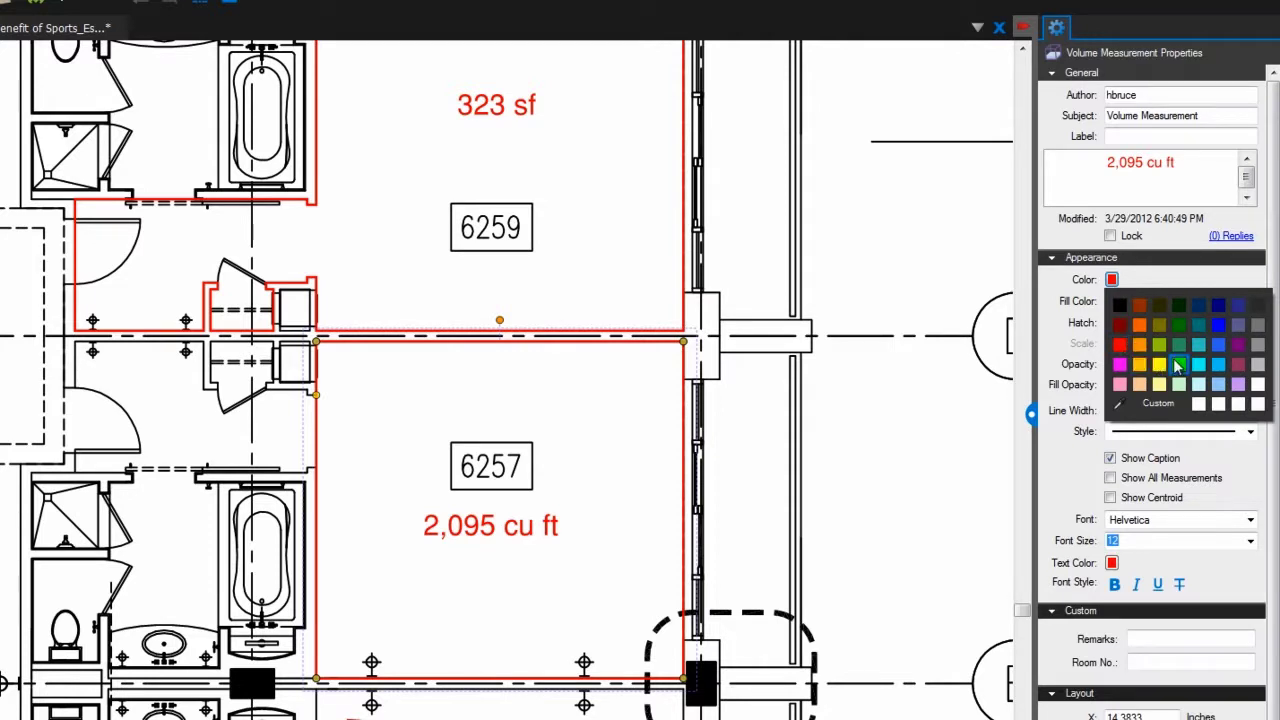
click(1219, 322)
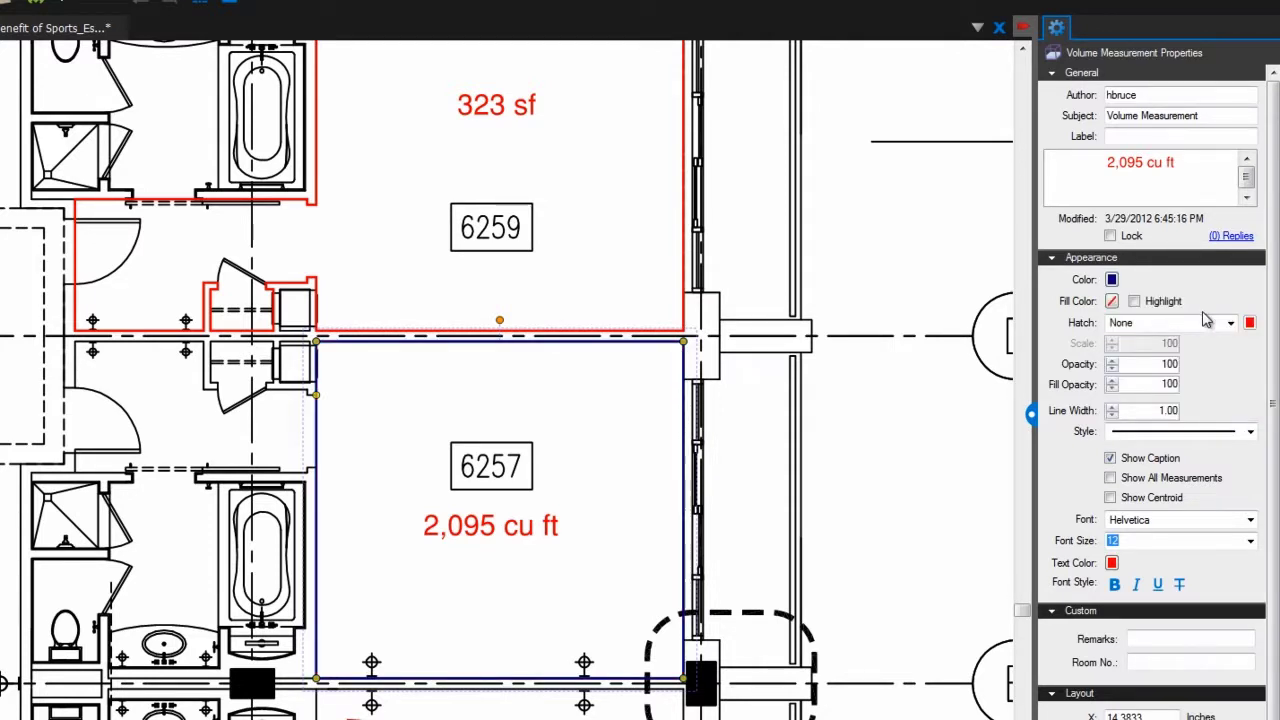
click(1112, 301)
click(1188, 392)
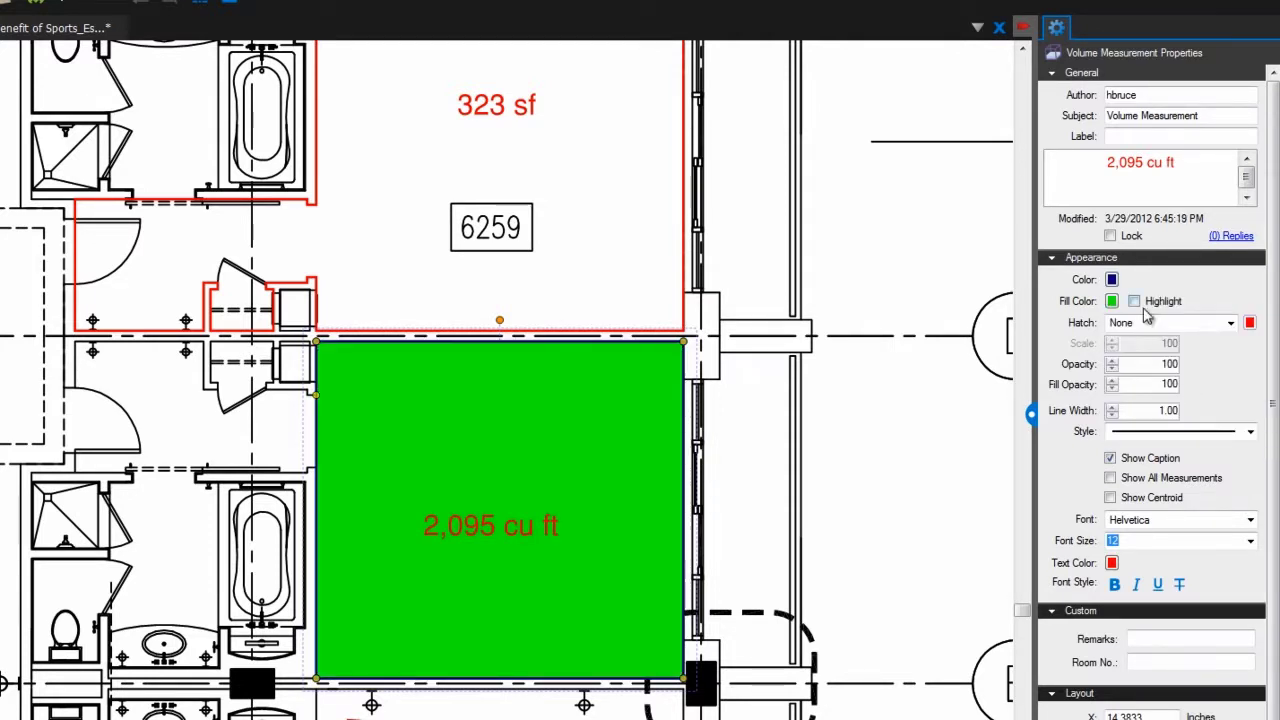
click(1134, 301)
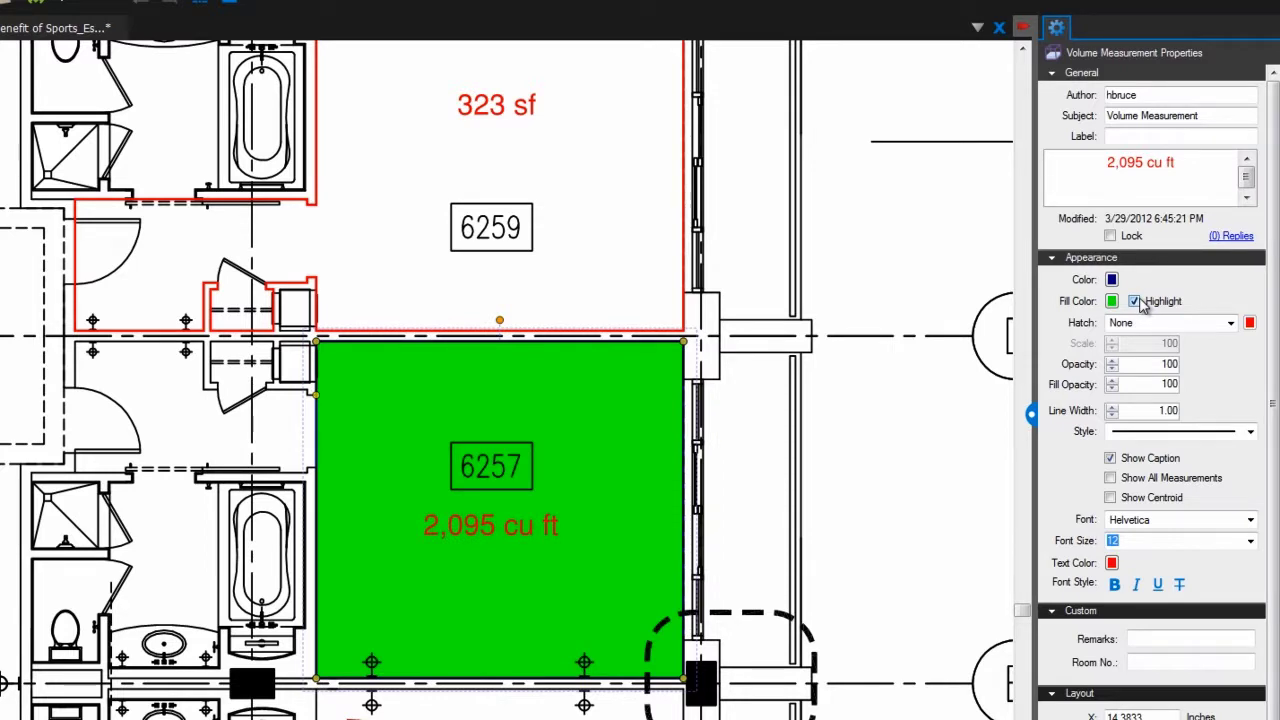
Apply a dark blue Diagonal Brick hatch at scale 50 to the room 6257 volume measurement
click(1230, 322)
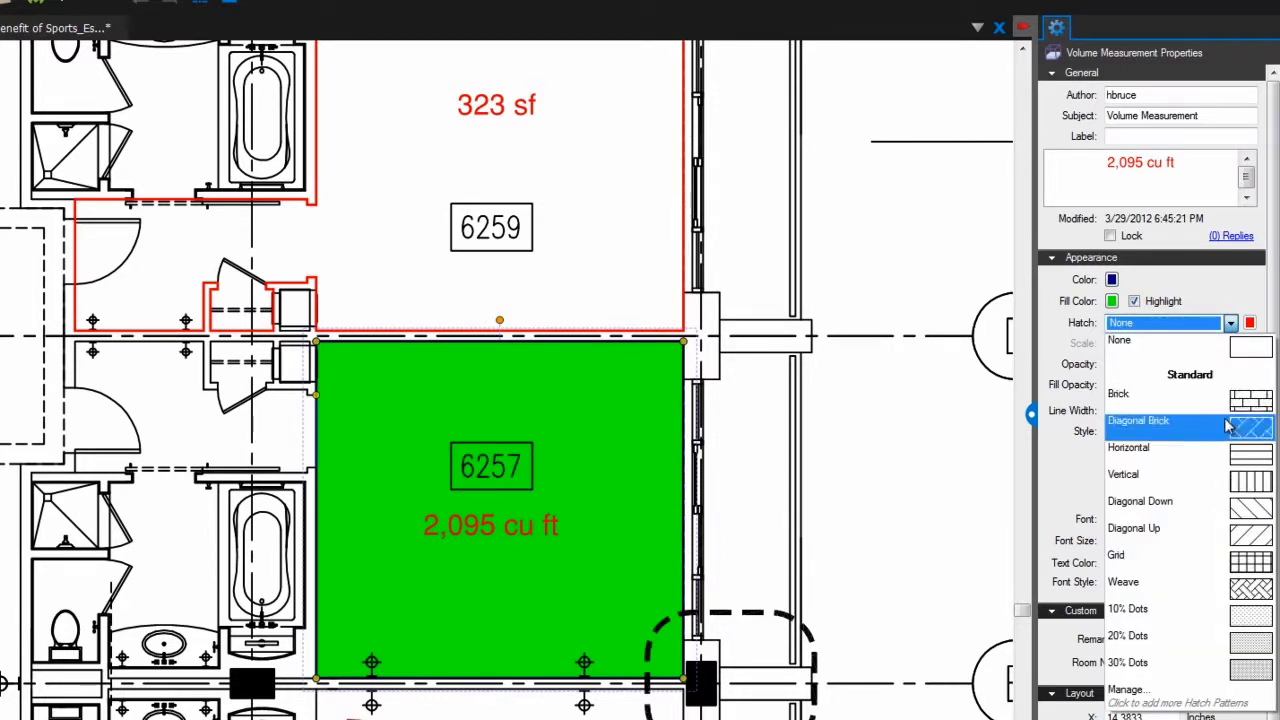
click(1229, 427)
click(1249, 322)
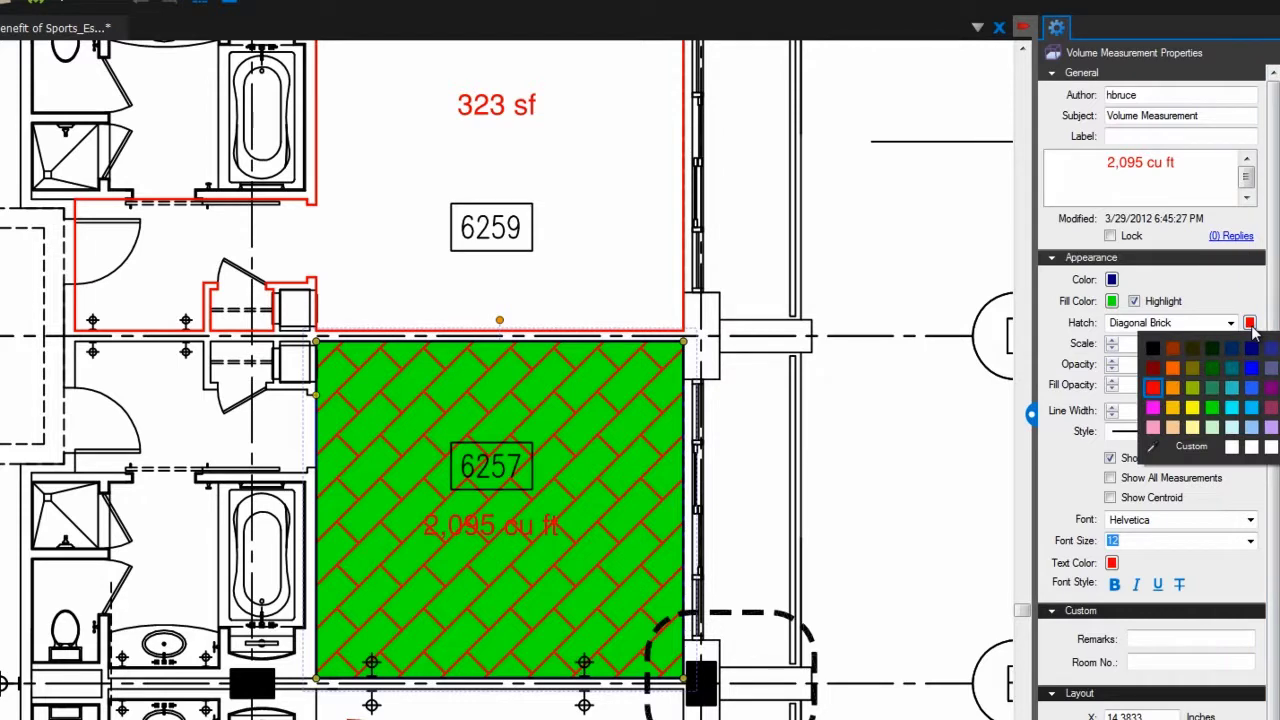
click(1249, 365)
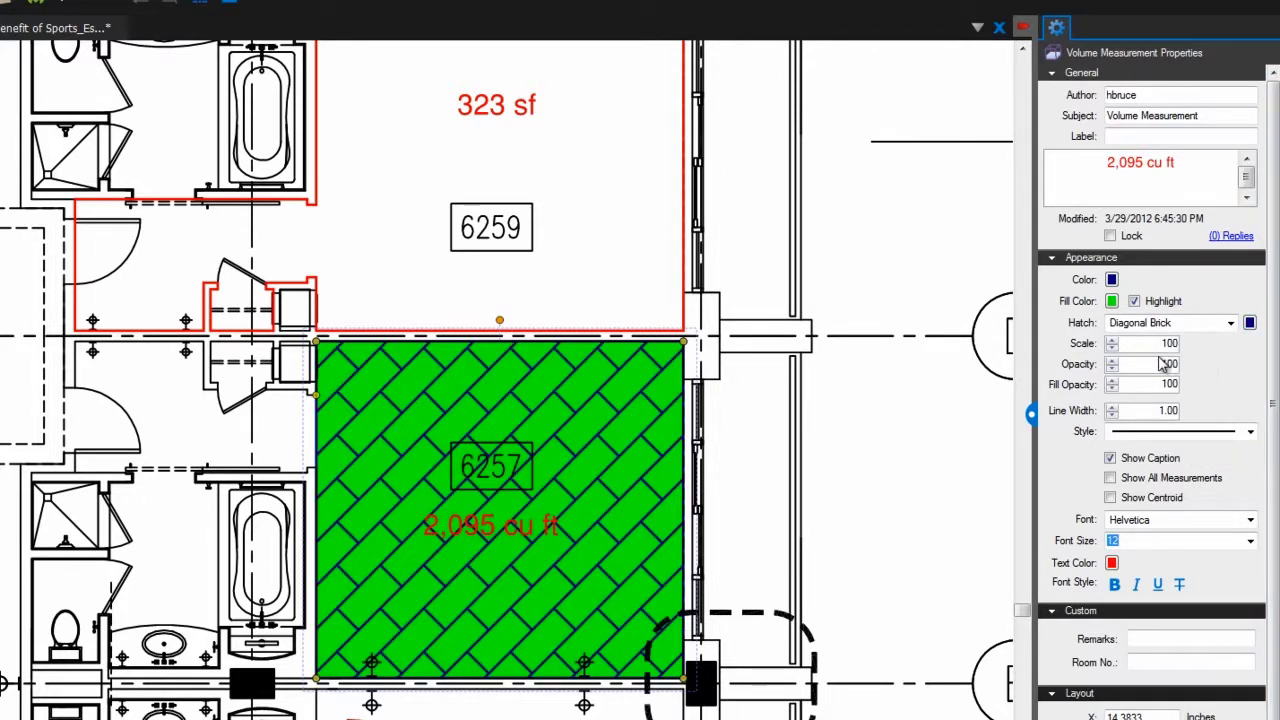
click(1113, 348)
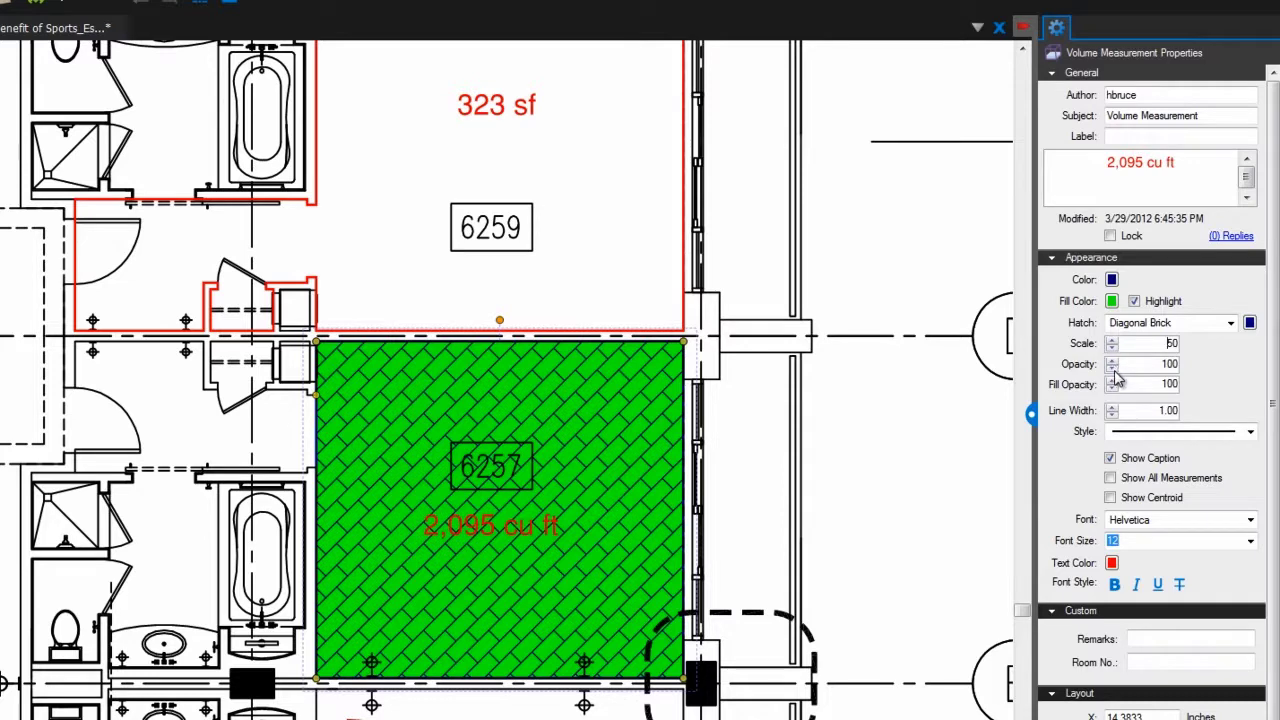
Set both the opacity and the fill opacity of the volume measurement to 40
click(1113, 368)
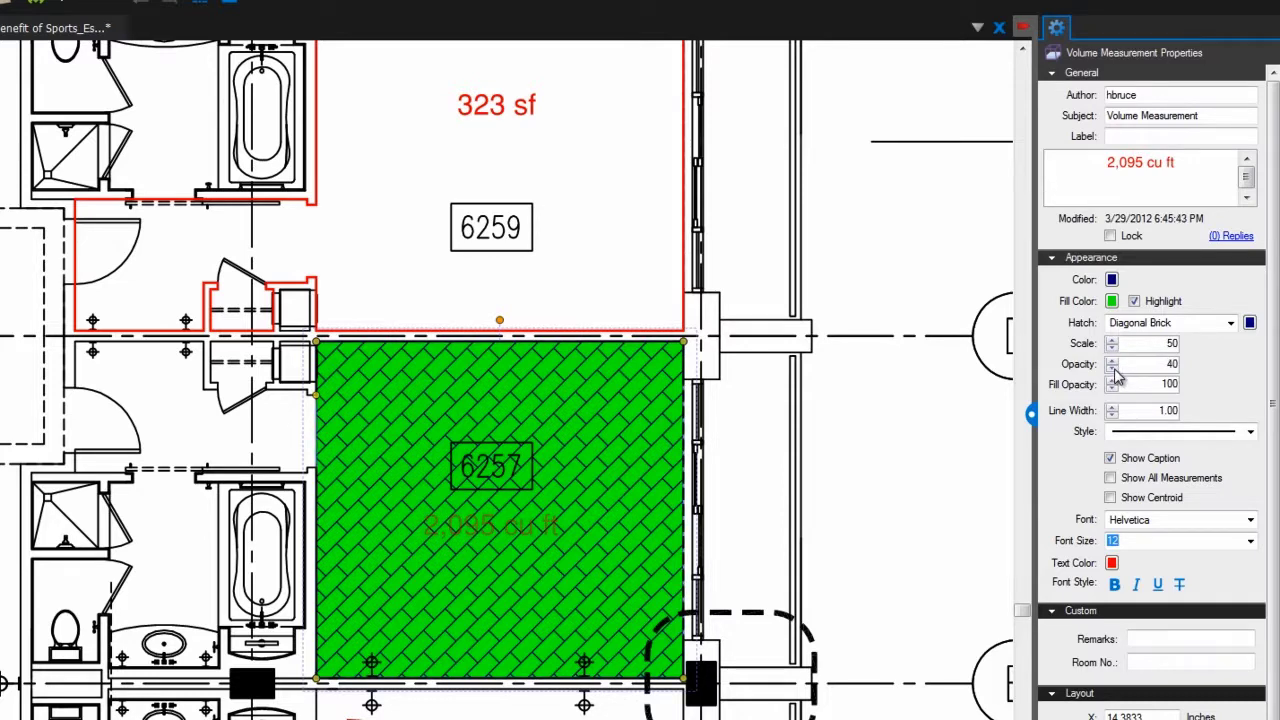
click(1113, 388)
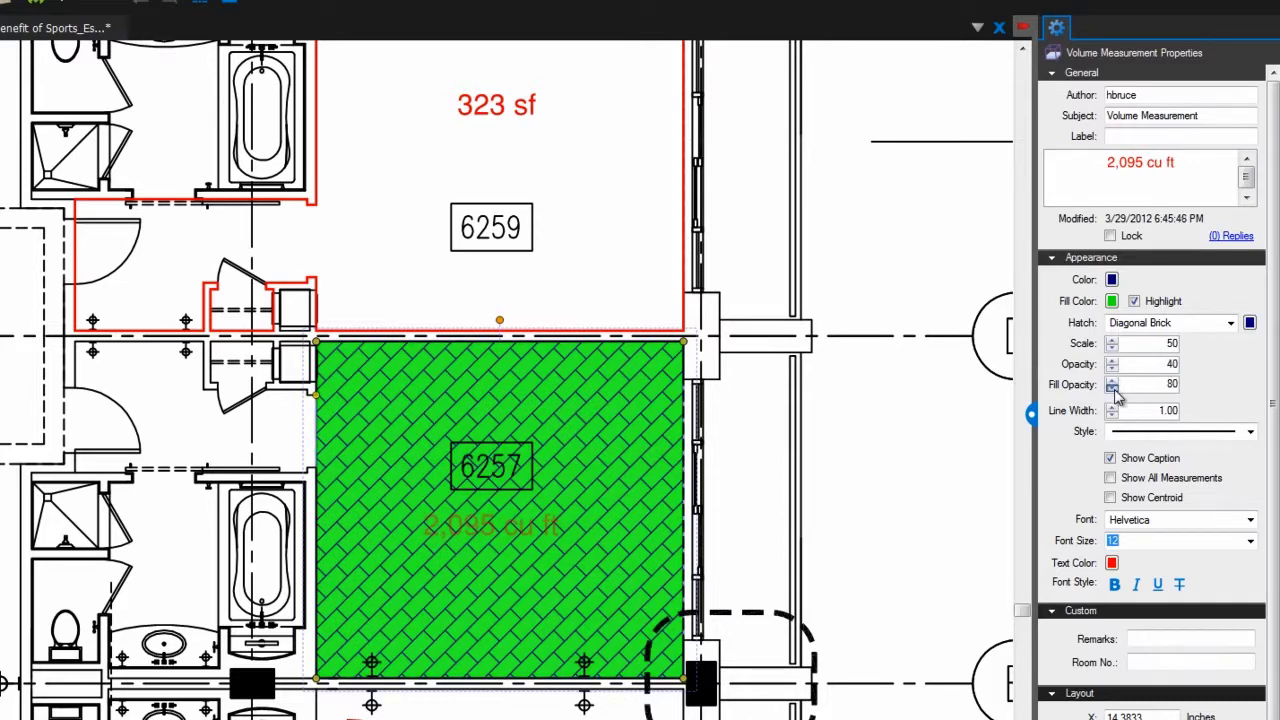
click(1113, 388)
click(1113, 388)
click(1113, 388)
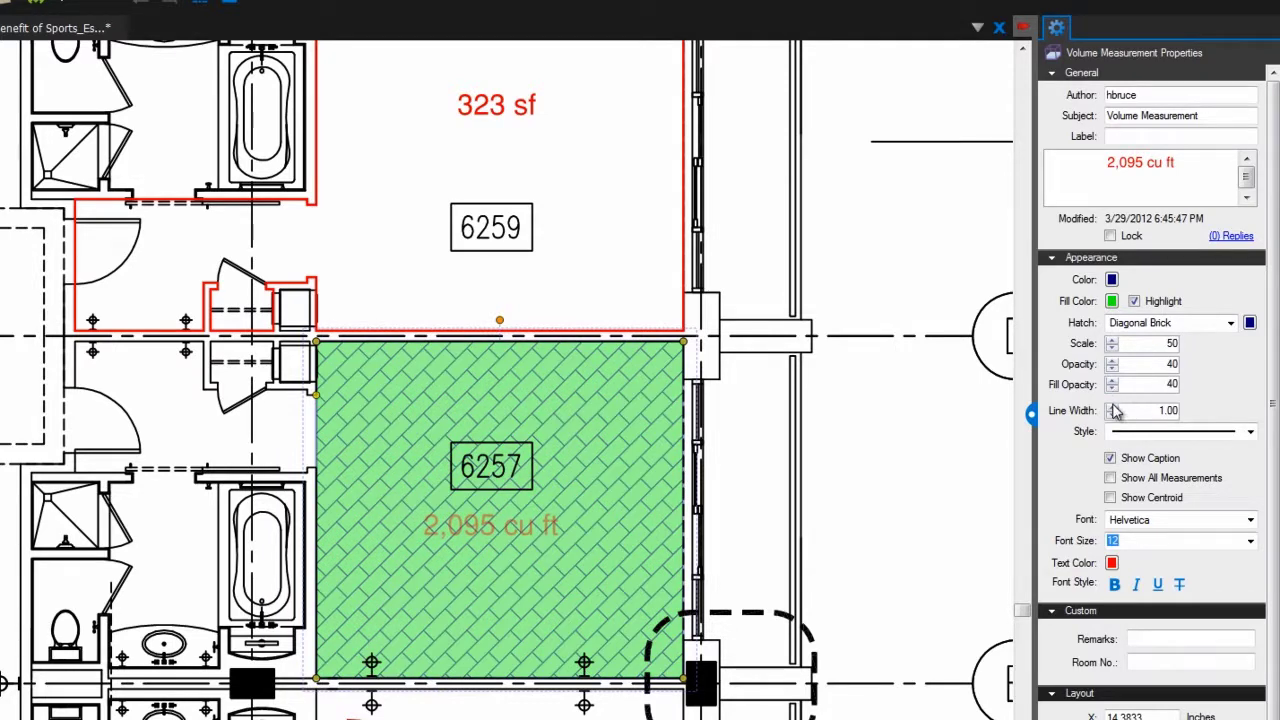
Set the volume measurement's line width to 0.00 and its line style to dash-dot
click(1113, 407)
click(1113, 415)
click(1113, 415)
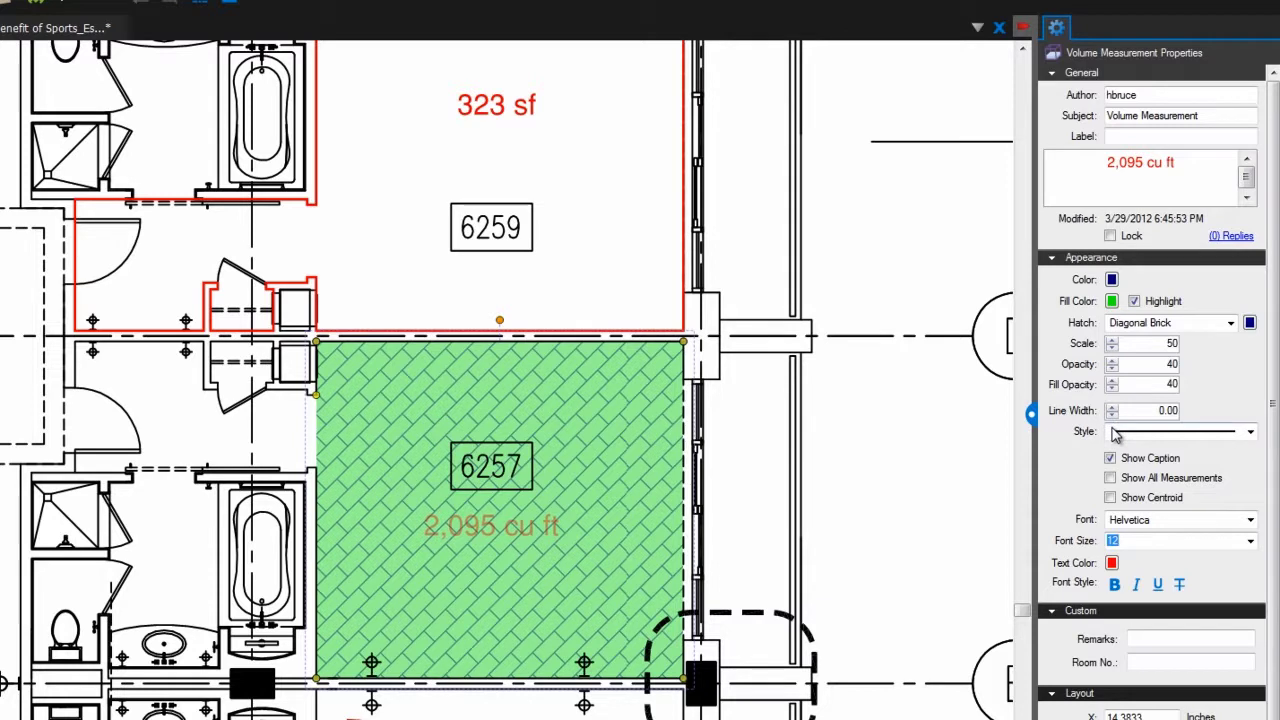
click(1186, 432)
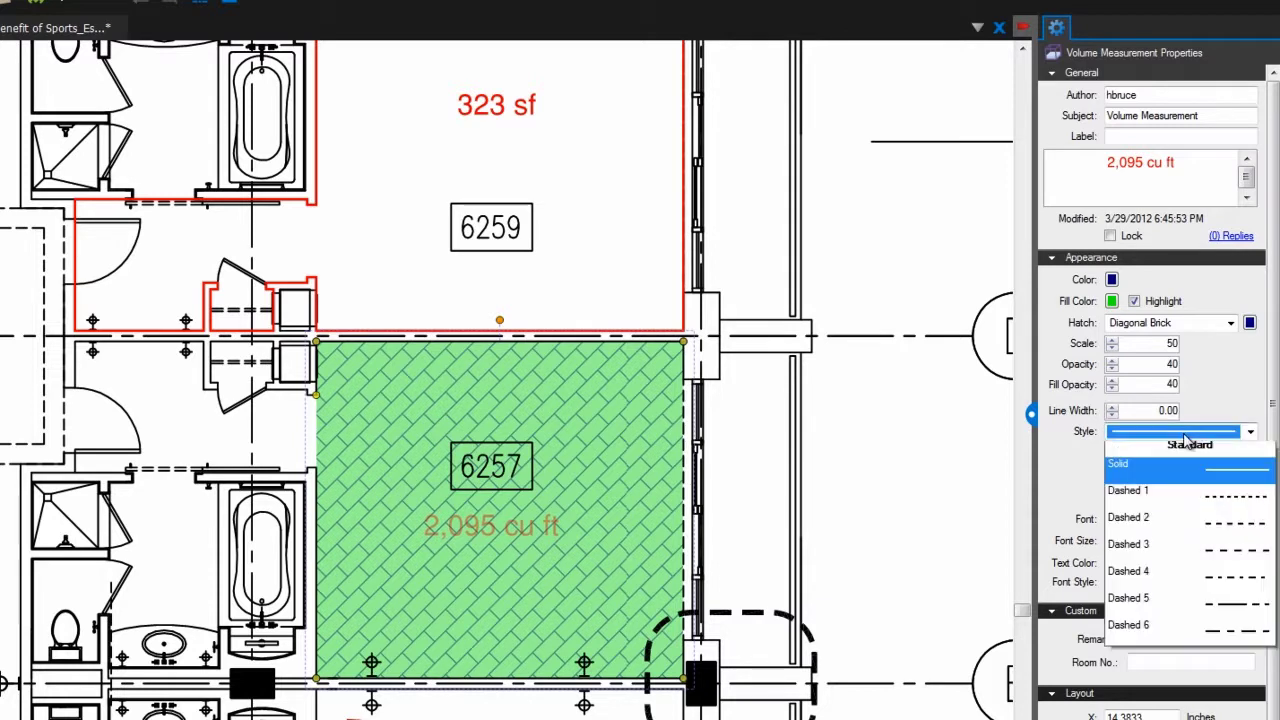
click(1170, 610)
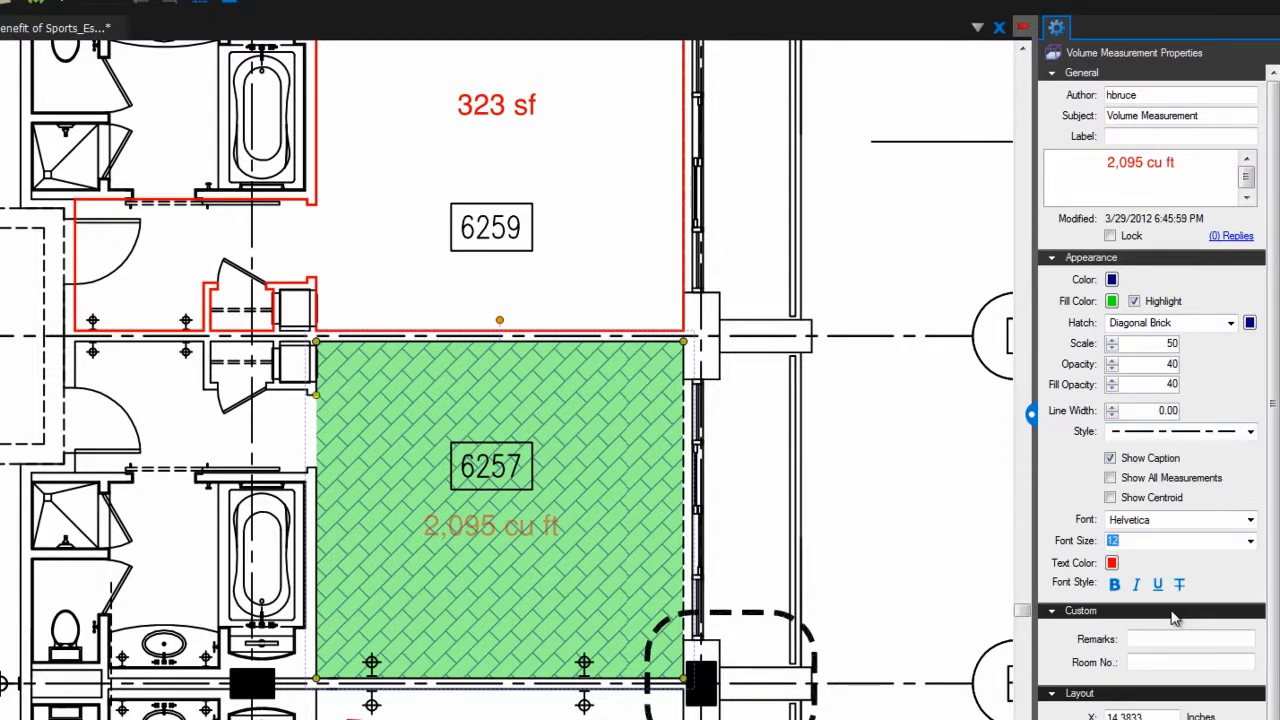
Show all measurements in the caption of the room 6257 volume measurement
click(1126, 464)
click(1127, 468)
click(1128, 487)
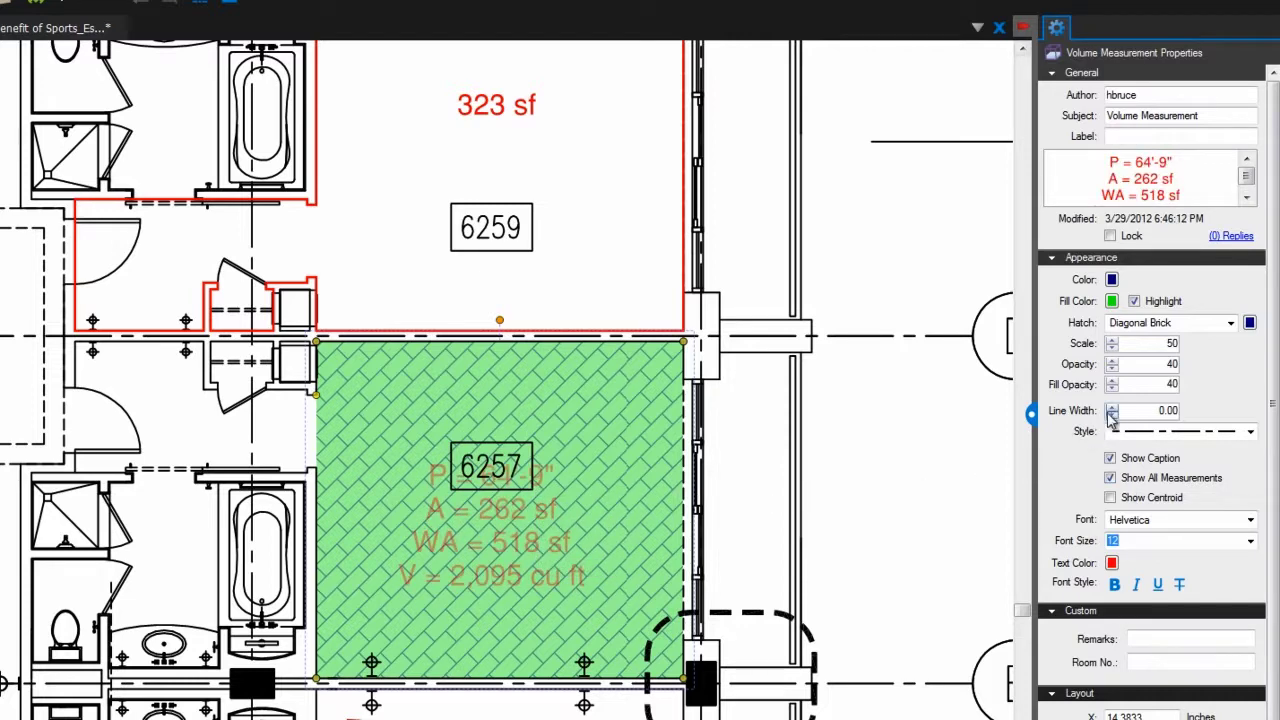
Set the volume measurement's opacity to 100 and move its caption below the 6257 room number
click(1111, 362)
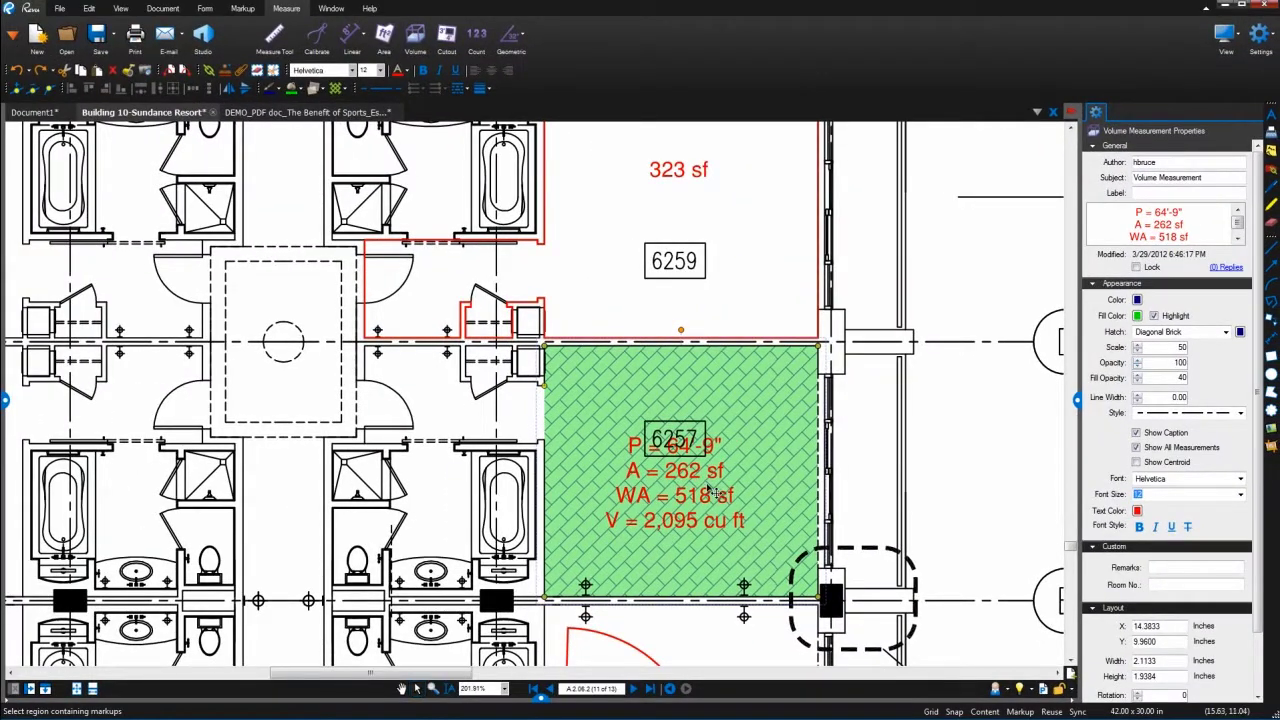
drag(710, 490, 717, 530)
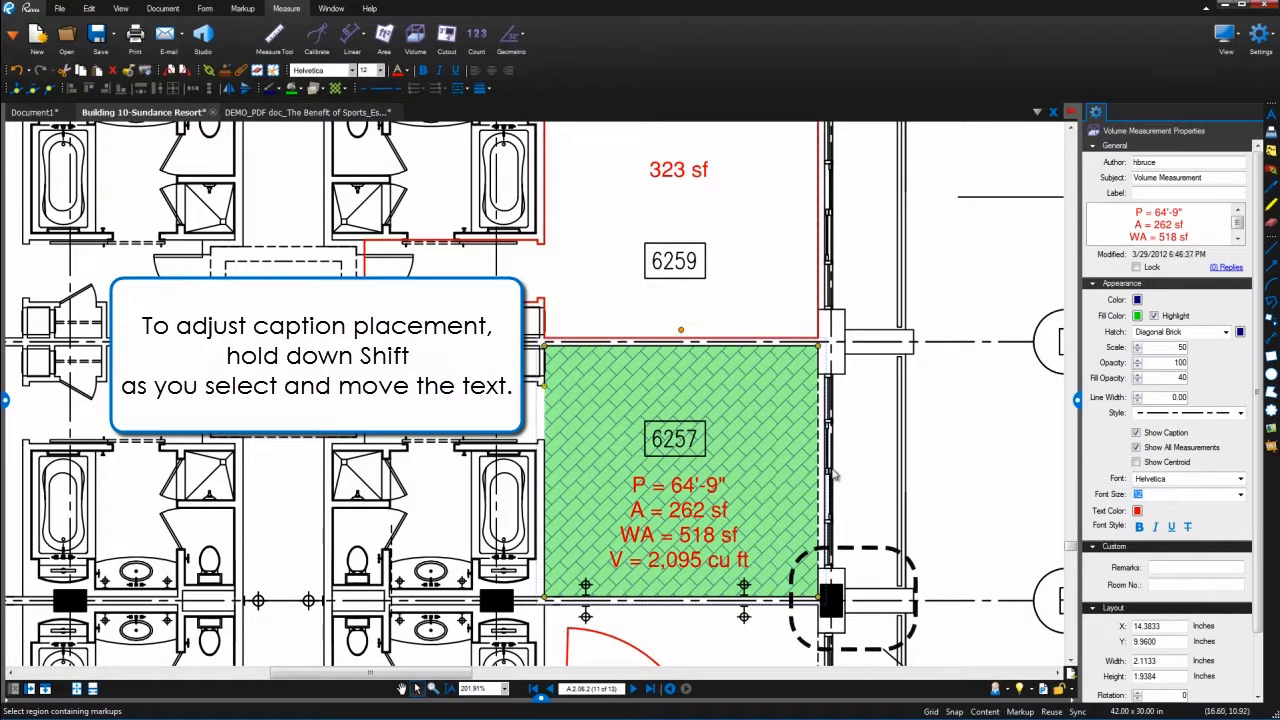
Cut a rectangular opening in the upper-left of room 6257's volume measurement and another in the lower-right of room 6259's area measurement
click(447, 40)
drag(594, 397, 644, 438)
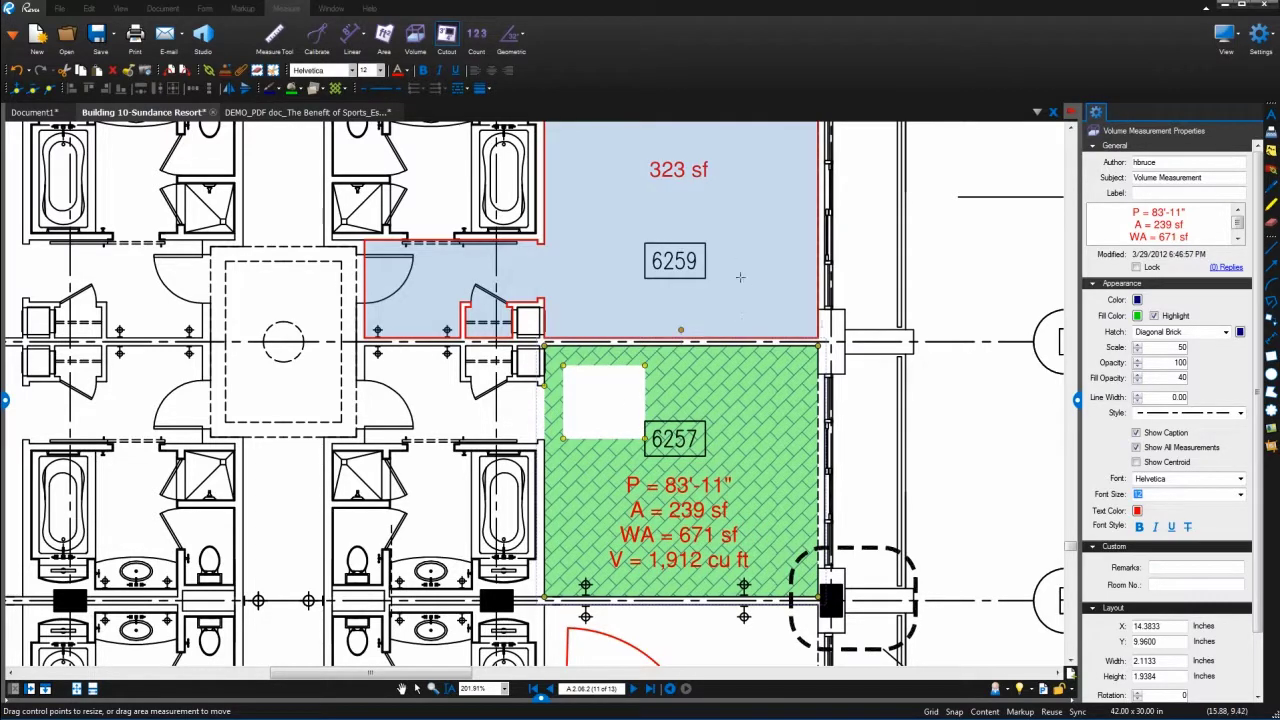
drag(724, 242, 805, 323)
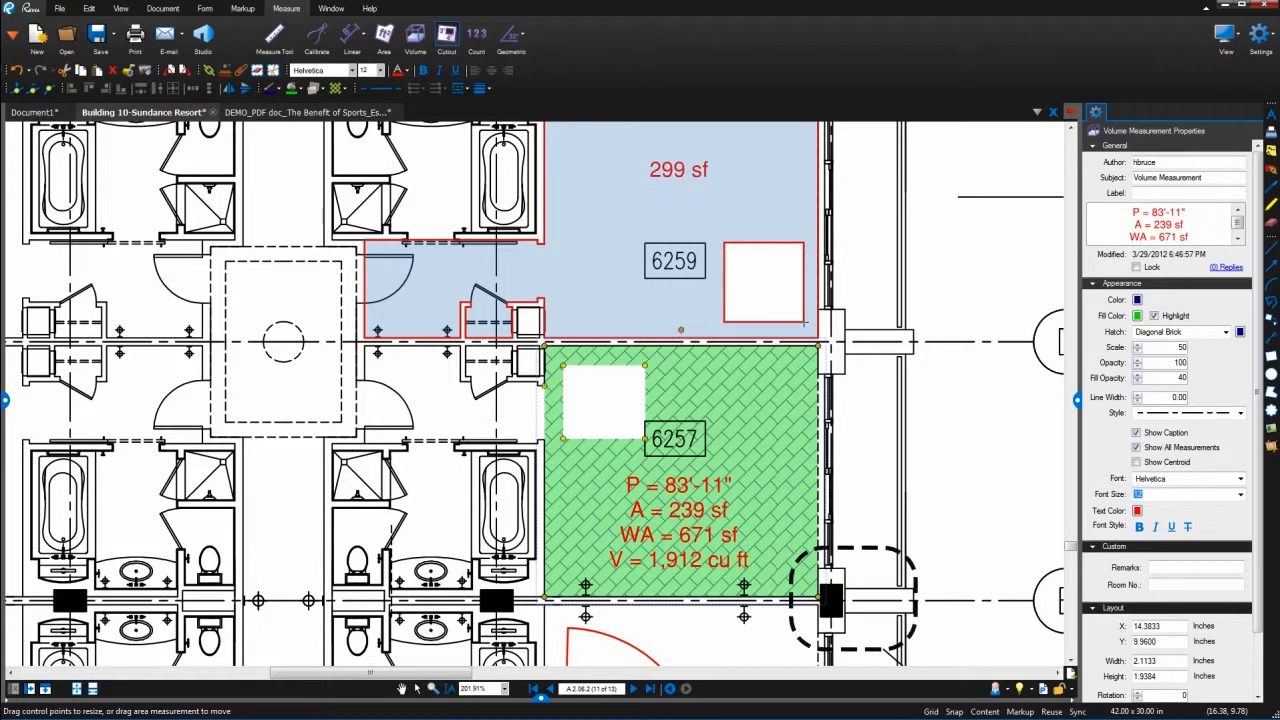
View the properties of the radius measurement in room 6255, and give the 2'-10" diameter measurement a highlighted light orange fill
scroll(756, 433, down, 5)
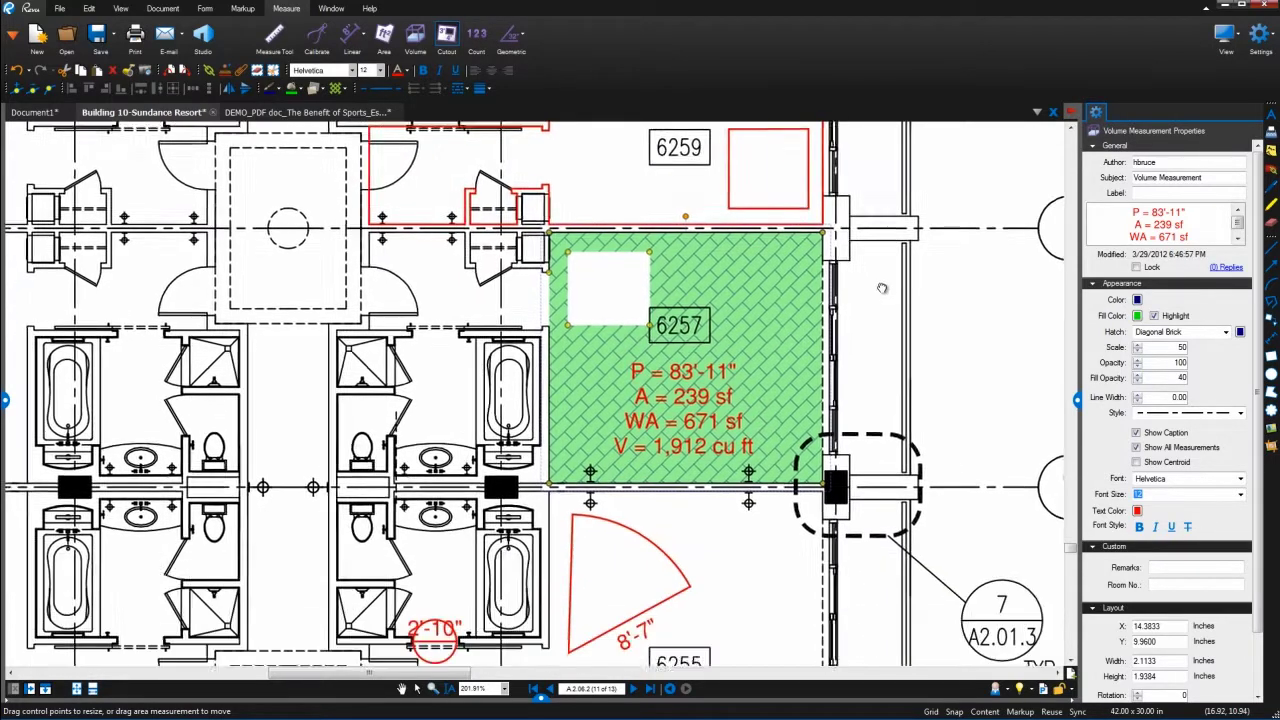
click(695, 322)
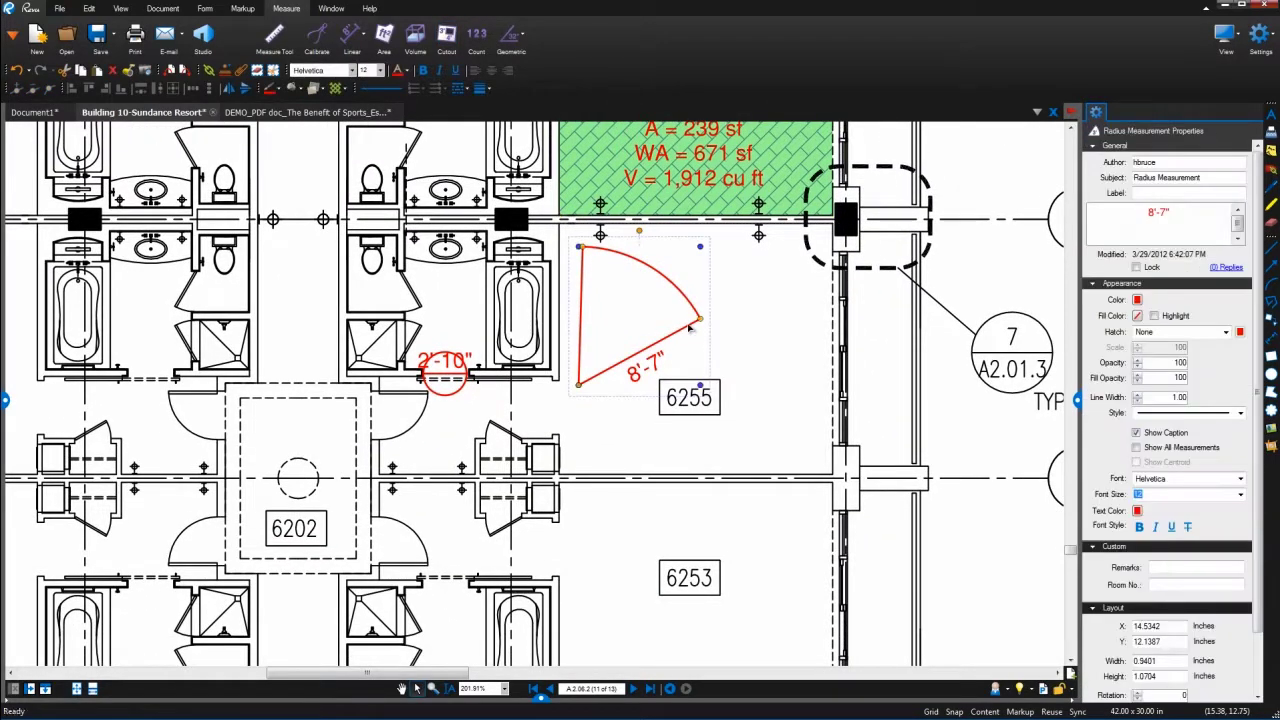
click(450, 395)
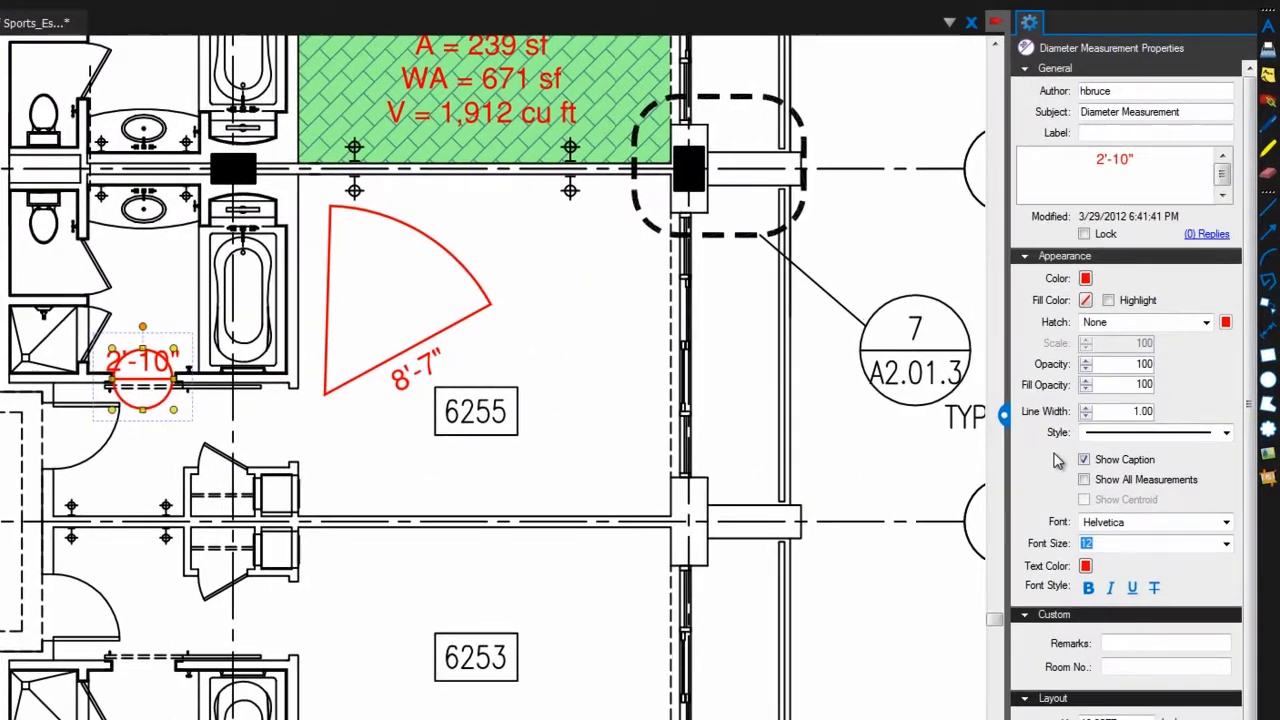
click(1108, 300)
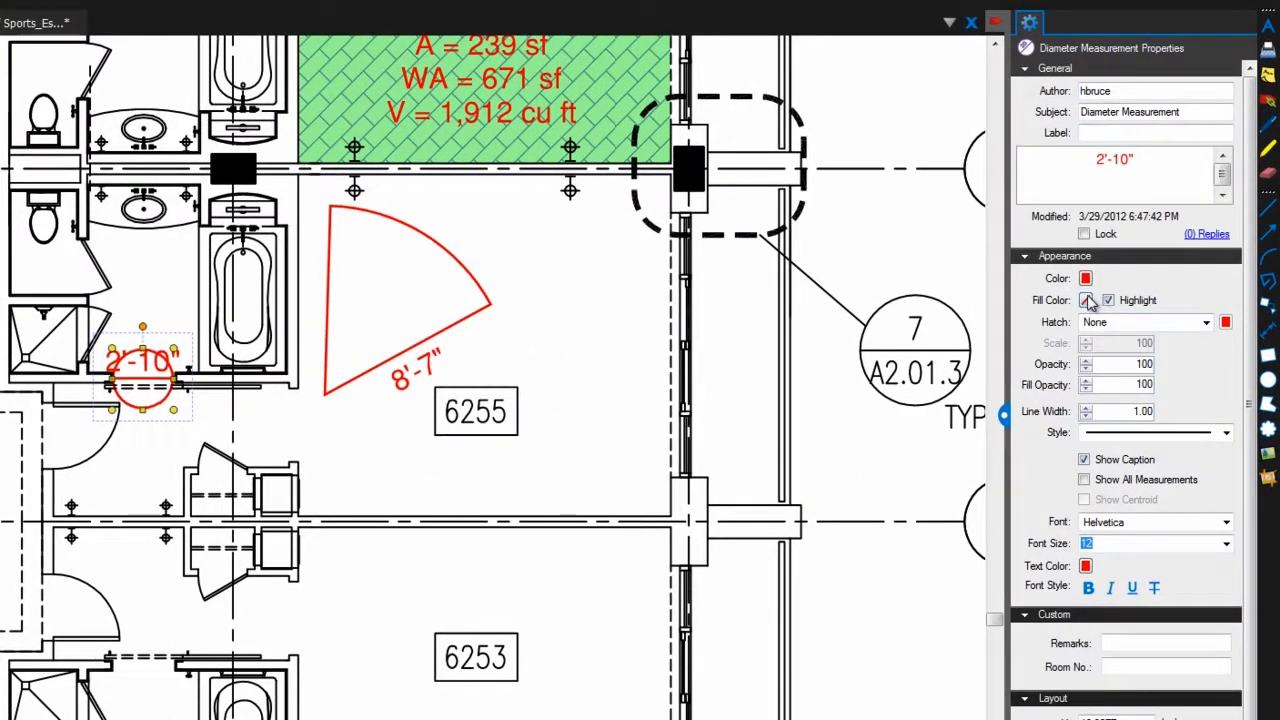
click(1086, 300)
click(1114, 405)
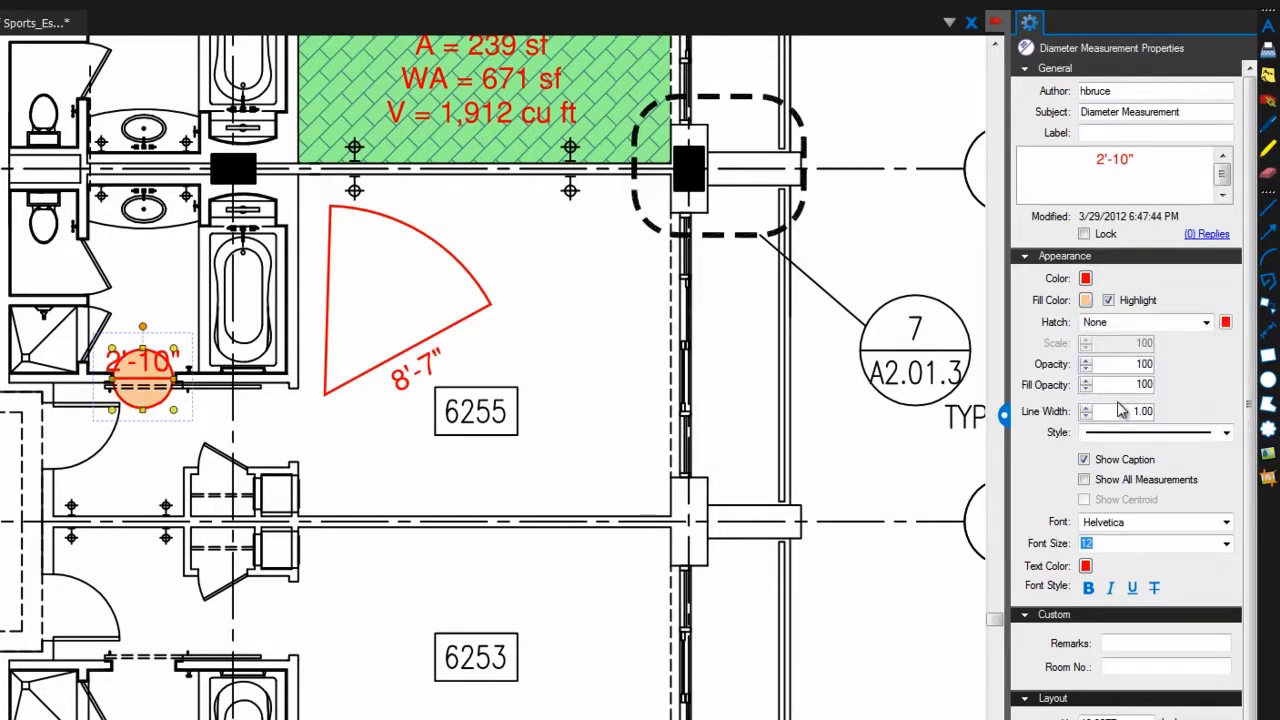
click(482, 314)
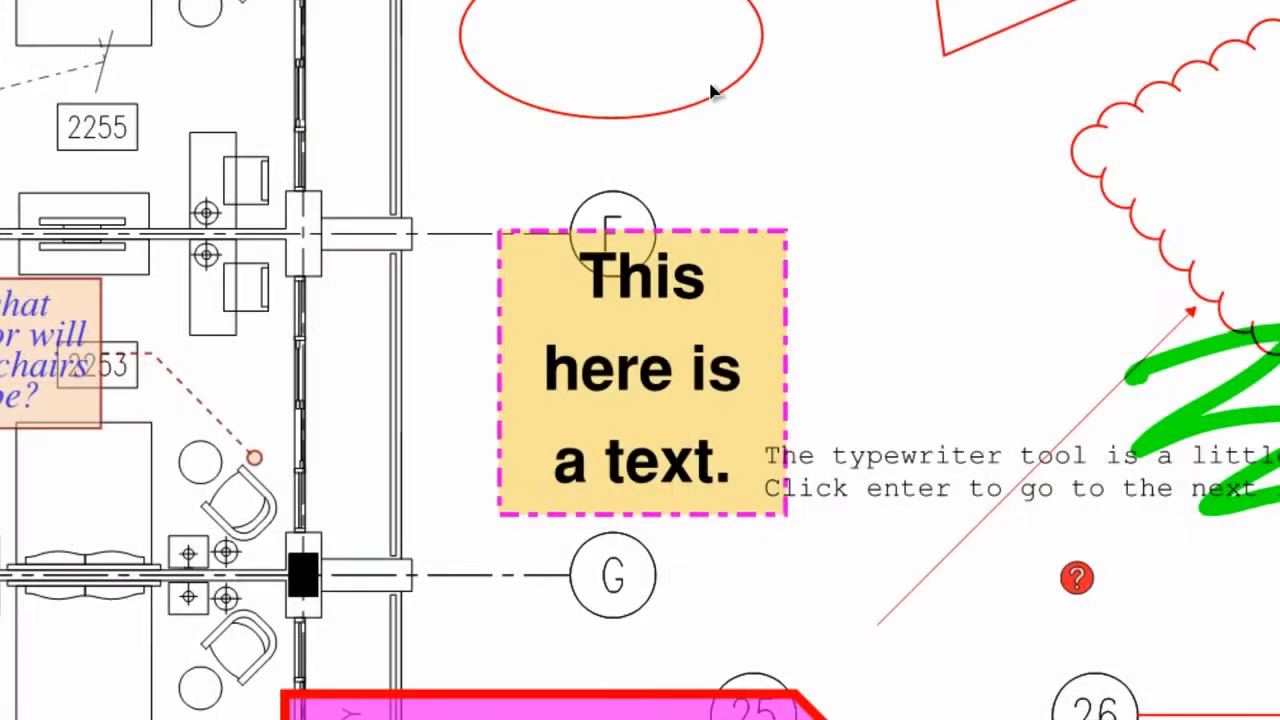
Set the rotation of the "This here is a text." text box to 180 degrees
click(720, 240)
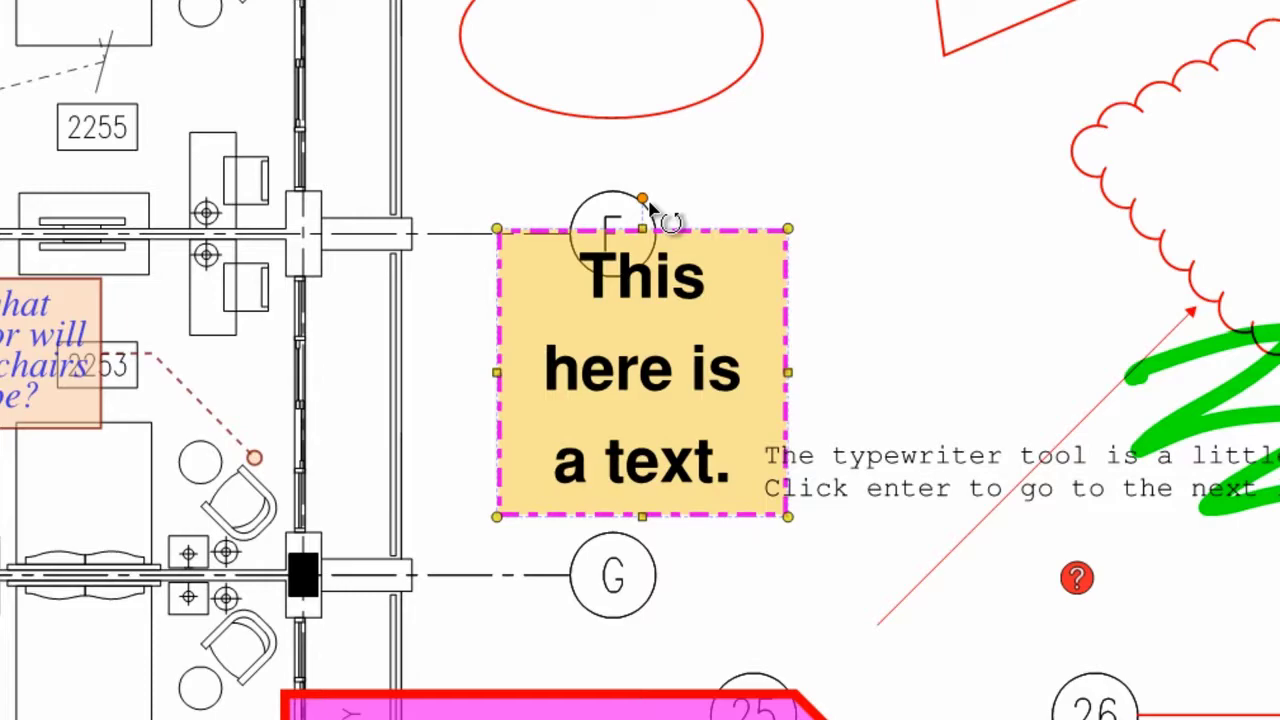
drag(660, 212, 707, 285)
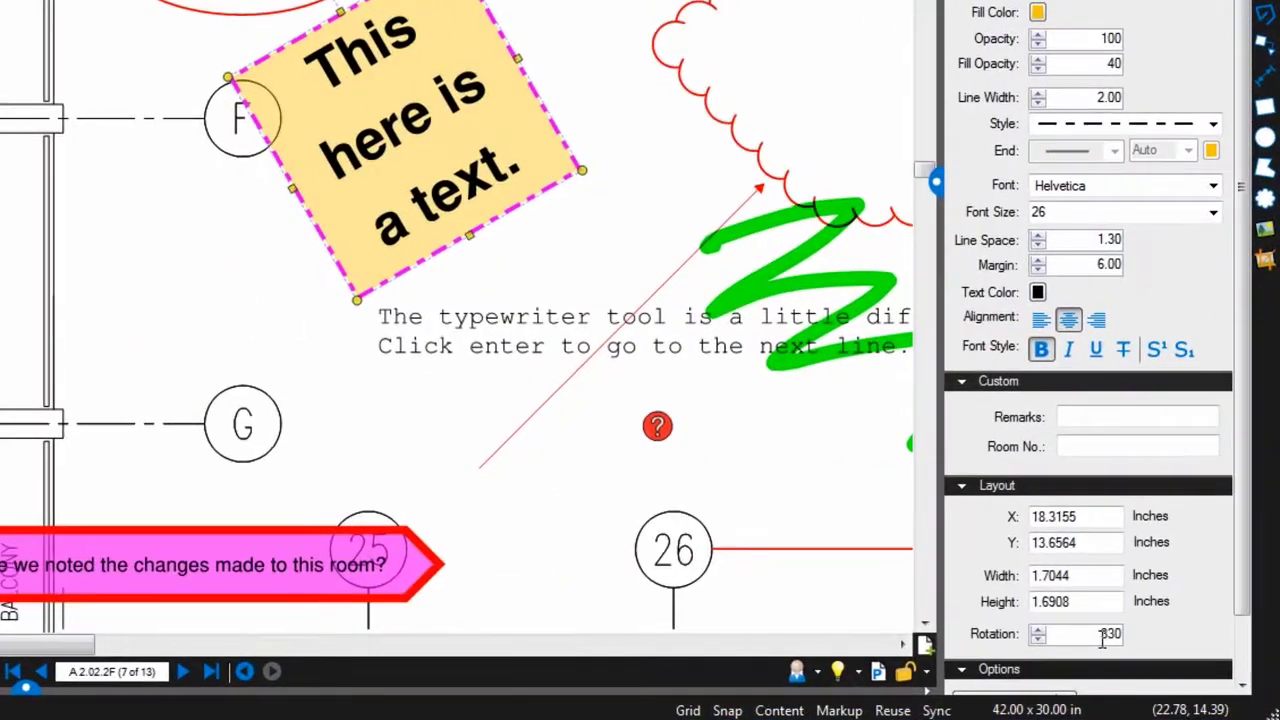
double_click(1186, 667)
text(180)
key(Return)
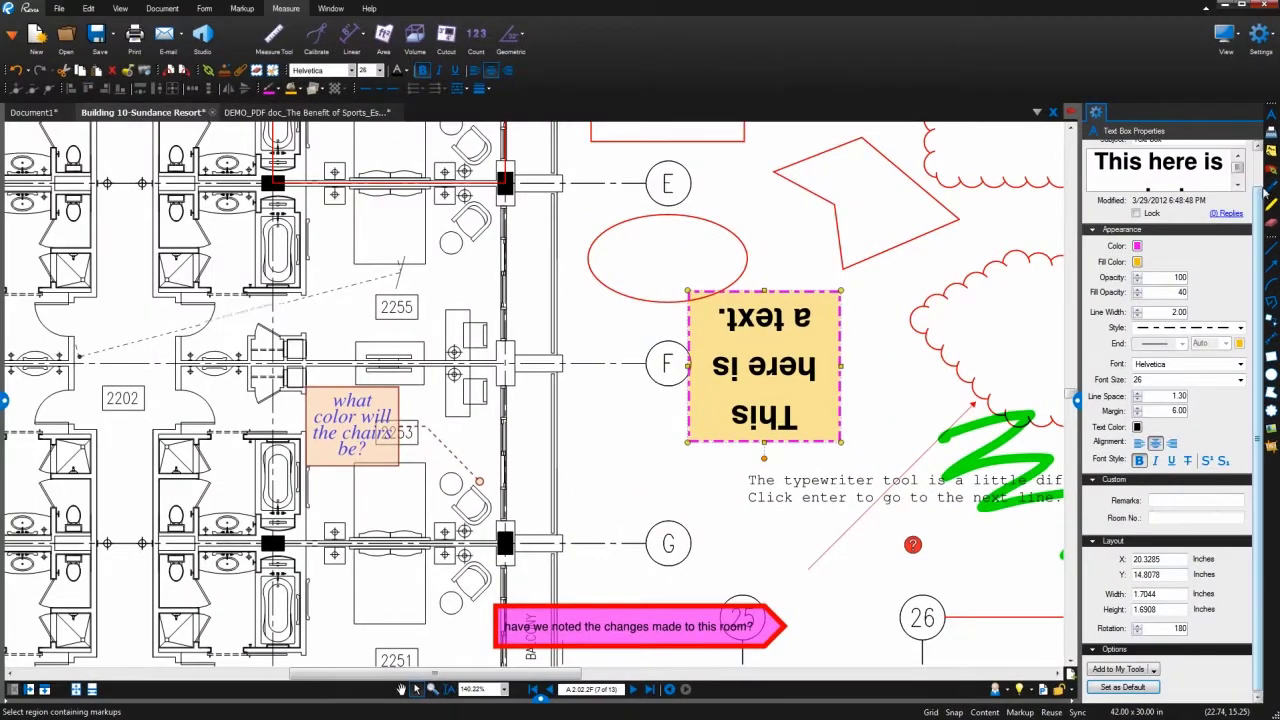
Add a text box reading "It has same properties" beside the rotated one and widen it to about 2.16 inches
click(1271, 115)
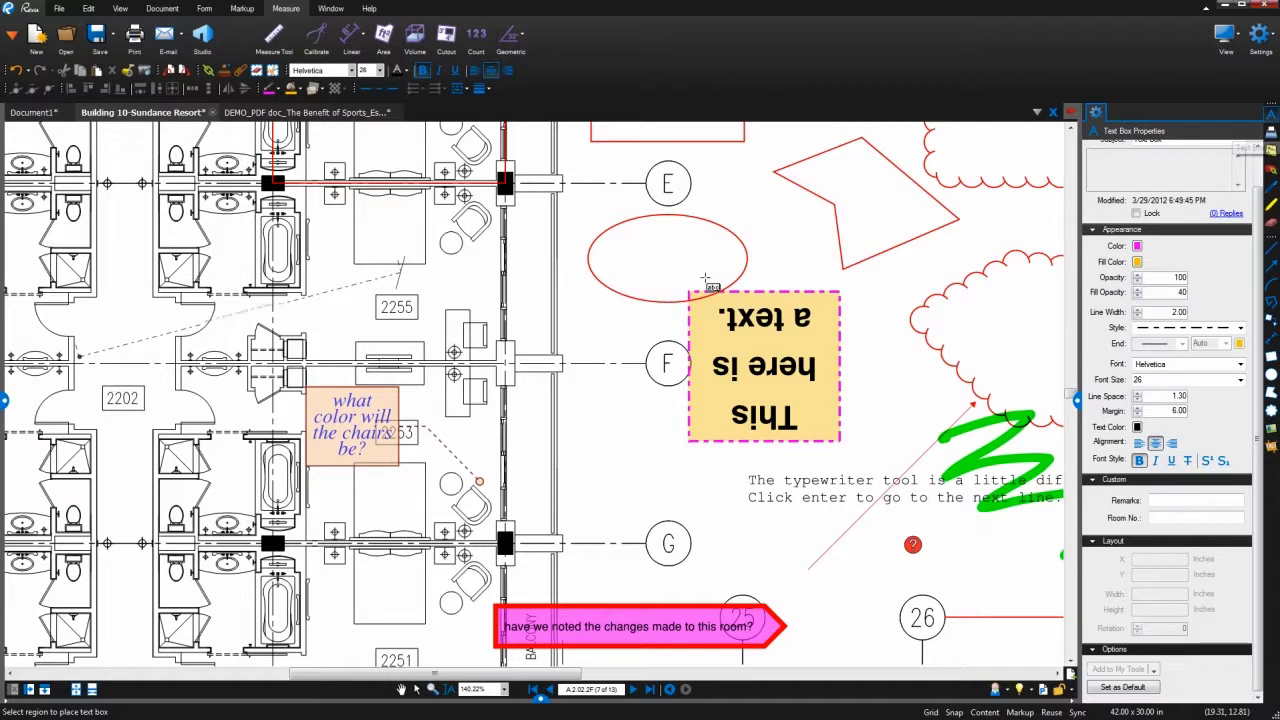
drag(525, 238, 672, 372)
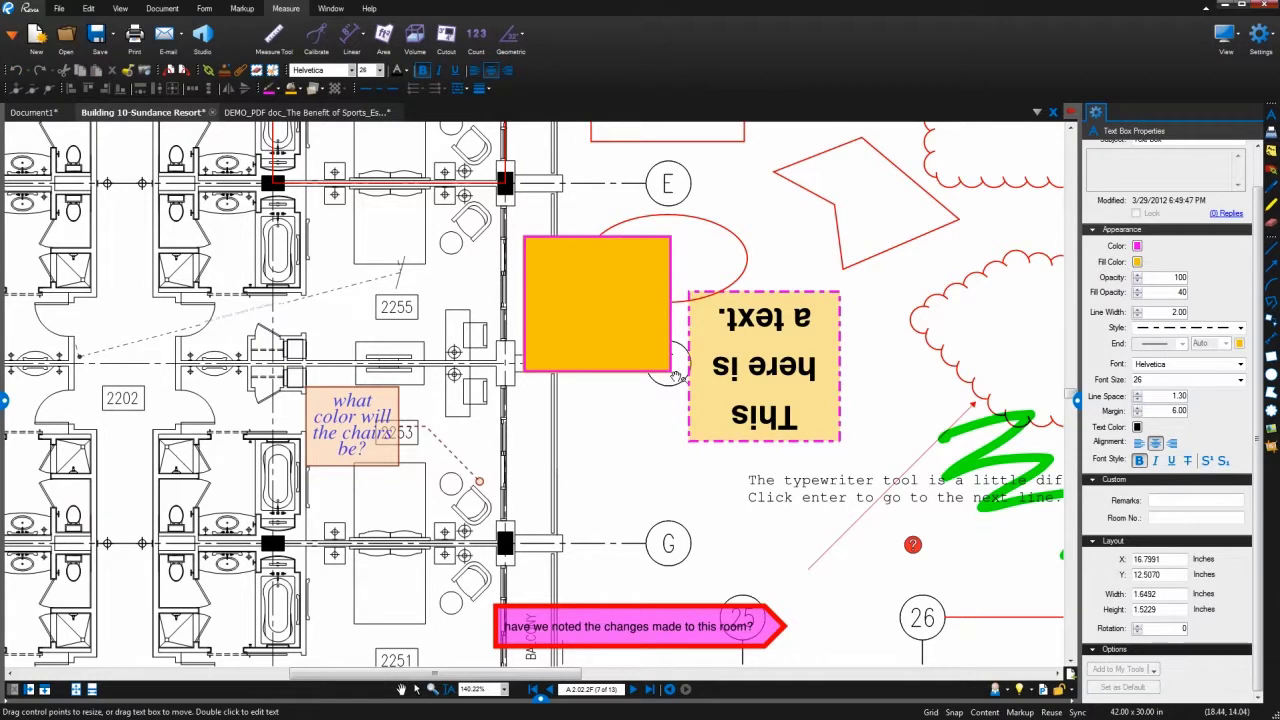
text(It has same p)
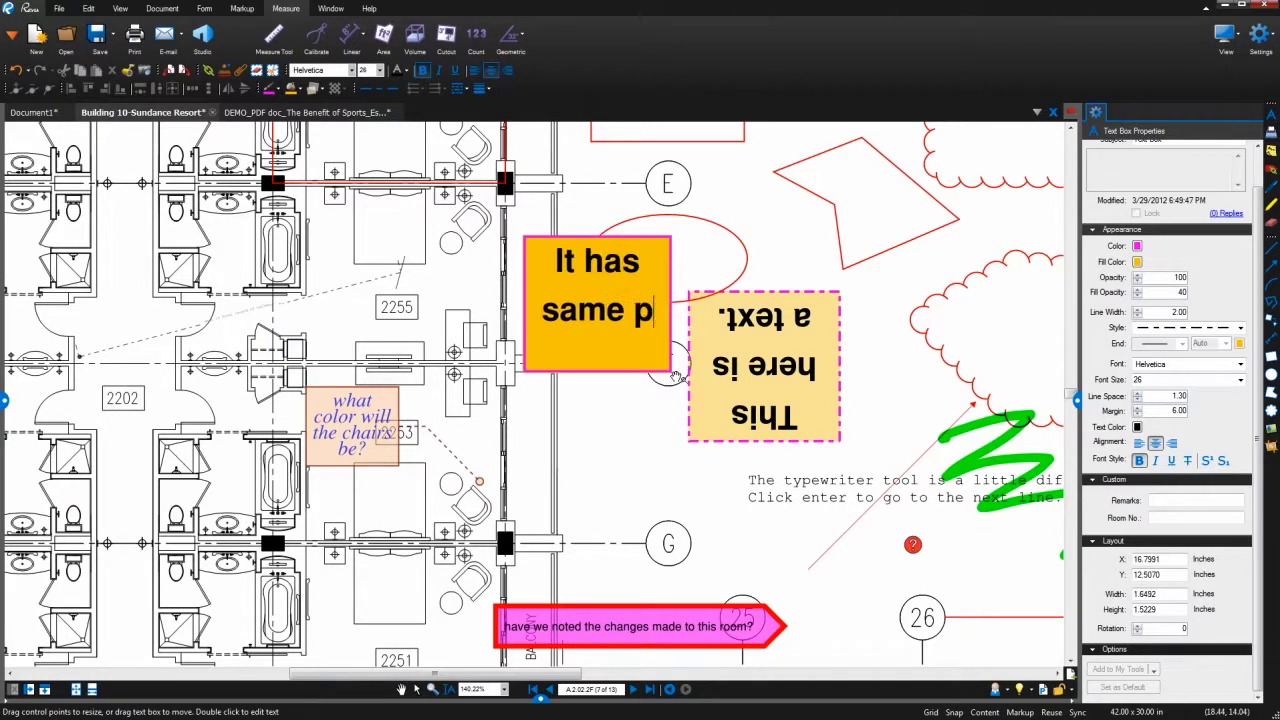
text(roperties)
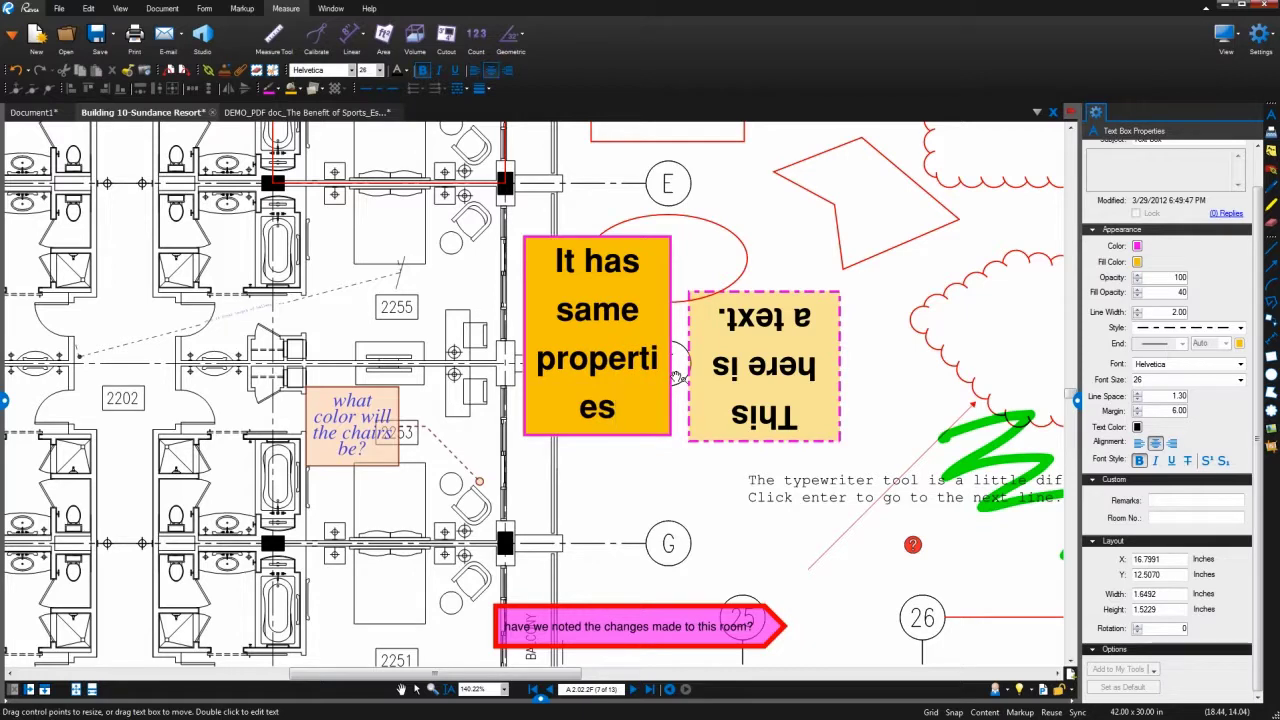
click(676, 377)
drag(523, 340, 478, 340)
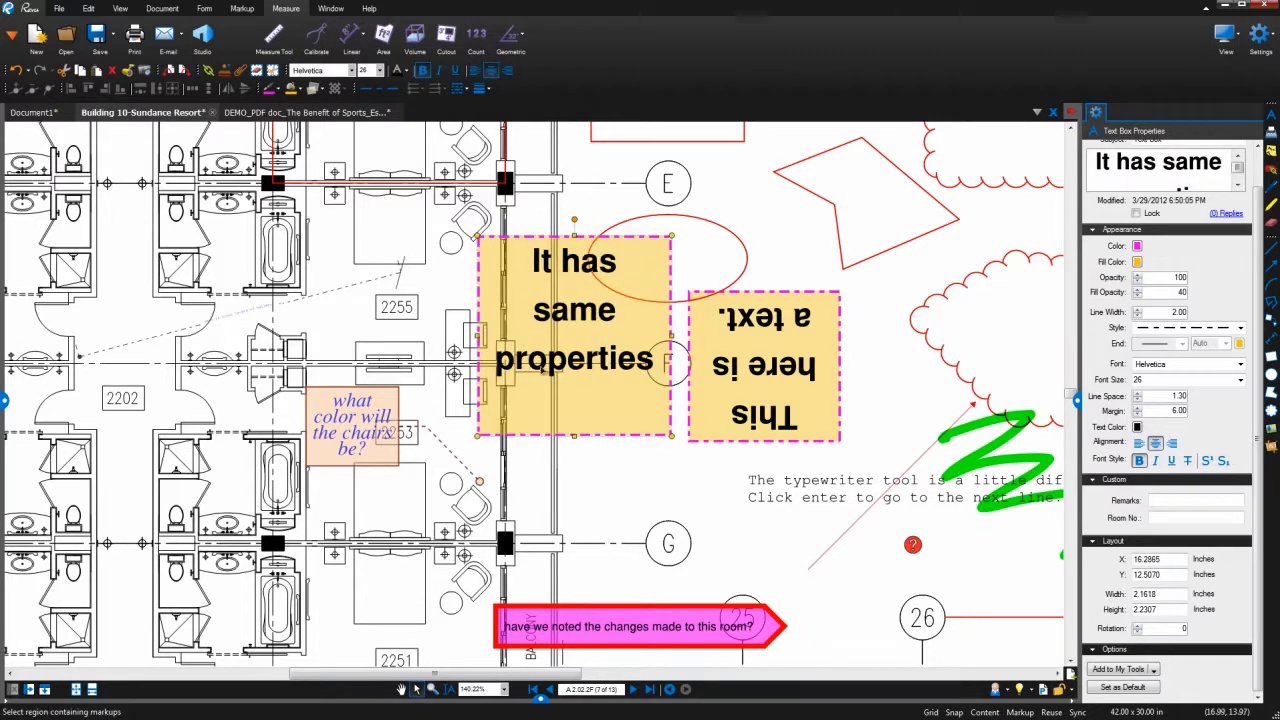
Add the "what color will the chairs be?" callout to My Tools and reuse it from there on the plan
click(383, 449)
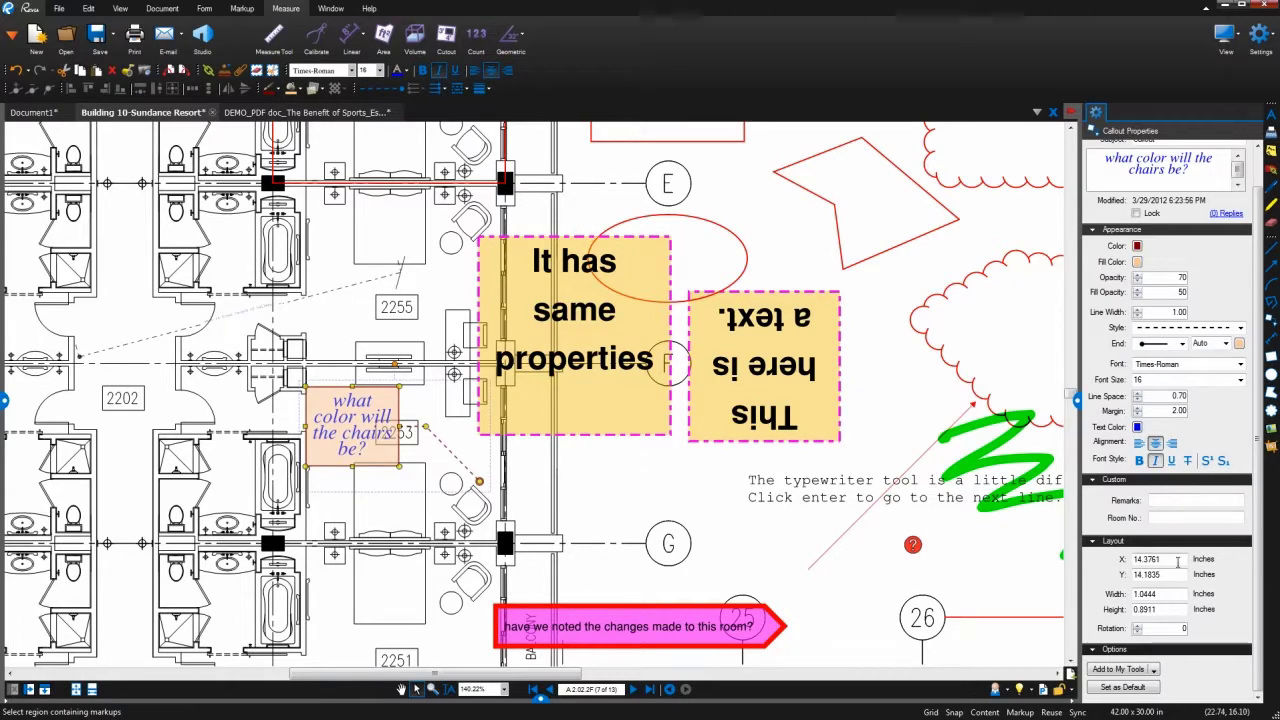
click(1123, 675)
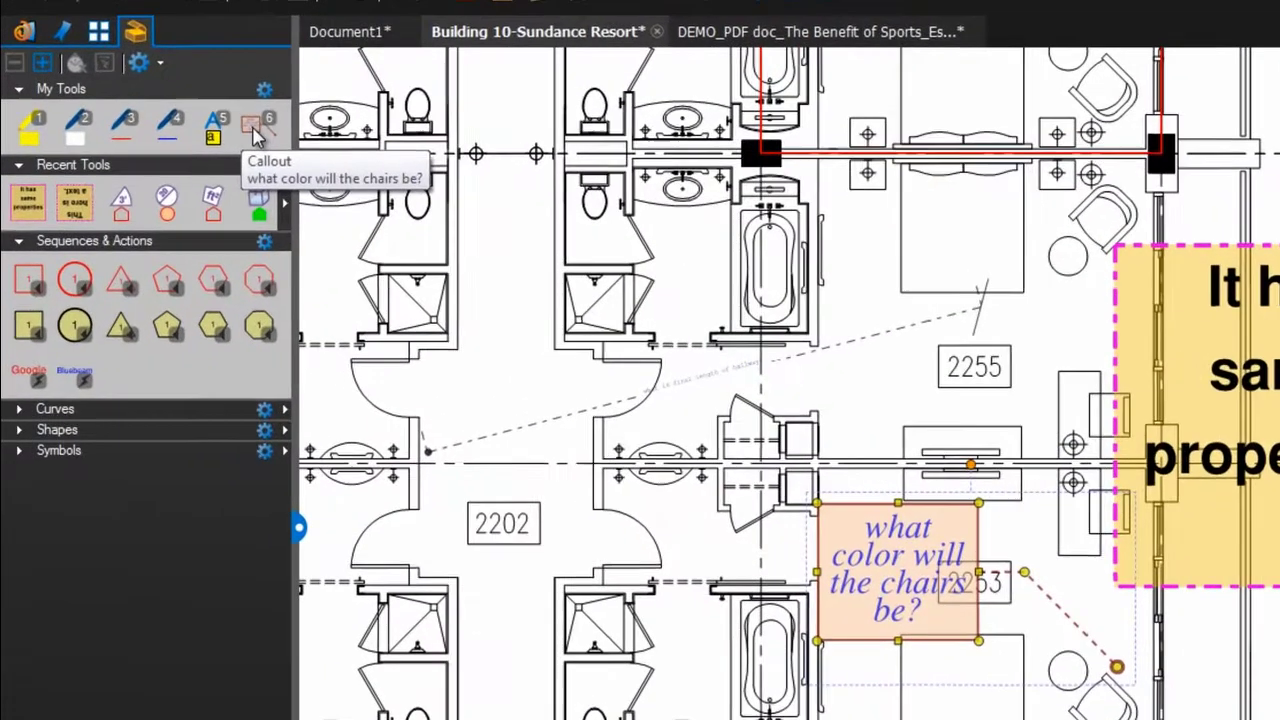
click(148, 170)
click(753, 440)
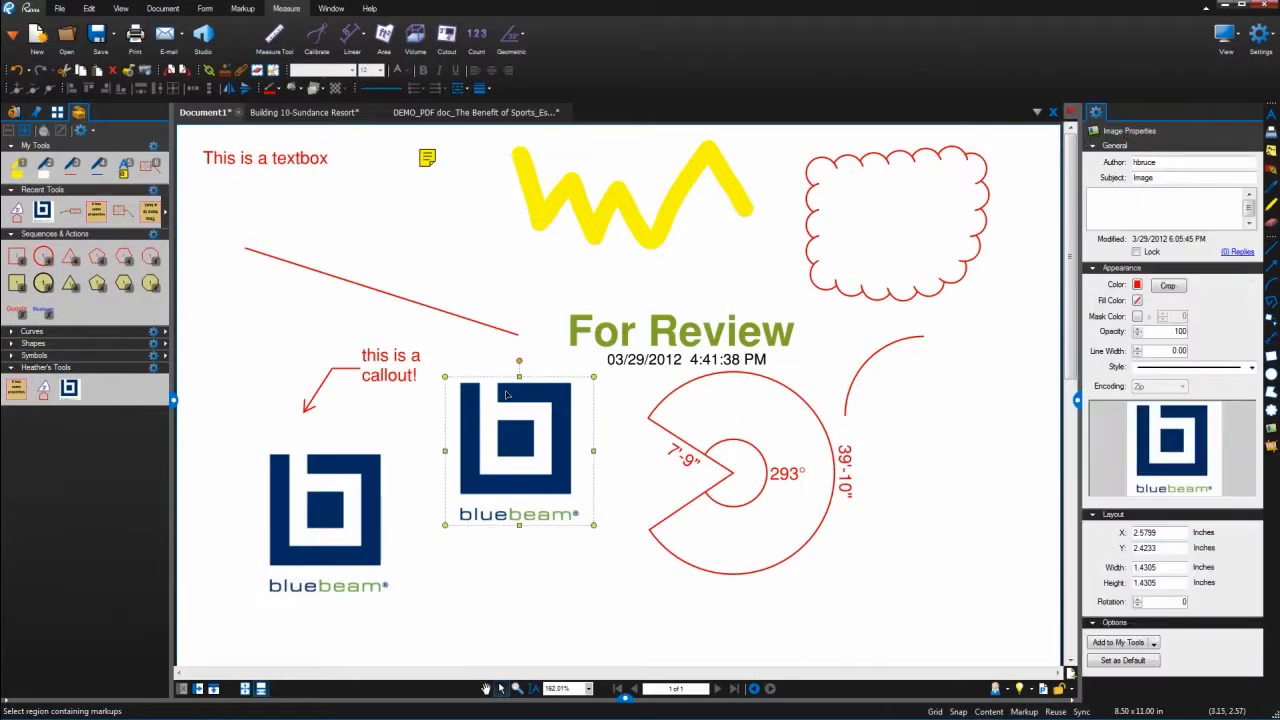
In Document1, select both bluebeam logos, the callout, the red line and the yellow highlight together, and clear the selection
shift+click(366, 484)
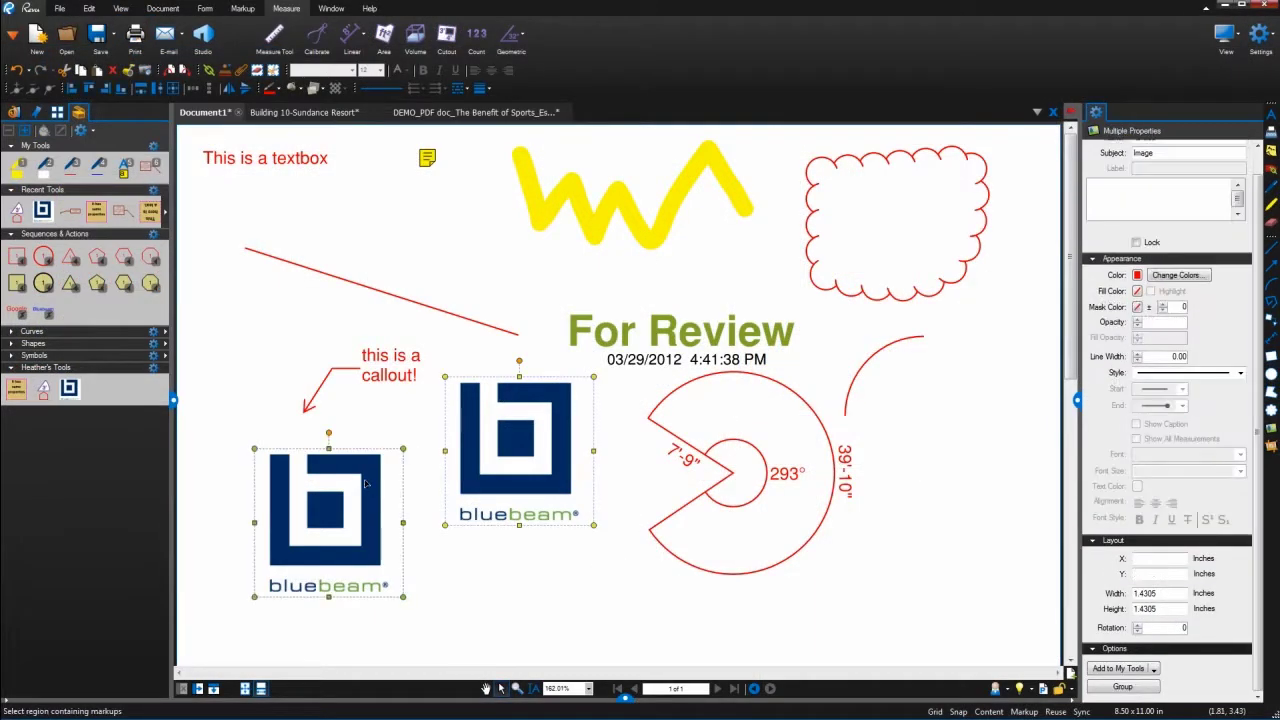
shift+click(380, 374)
shift+click(451, 313)
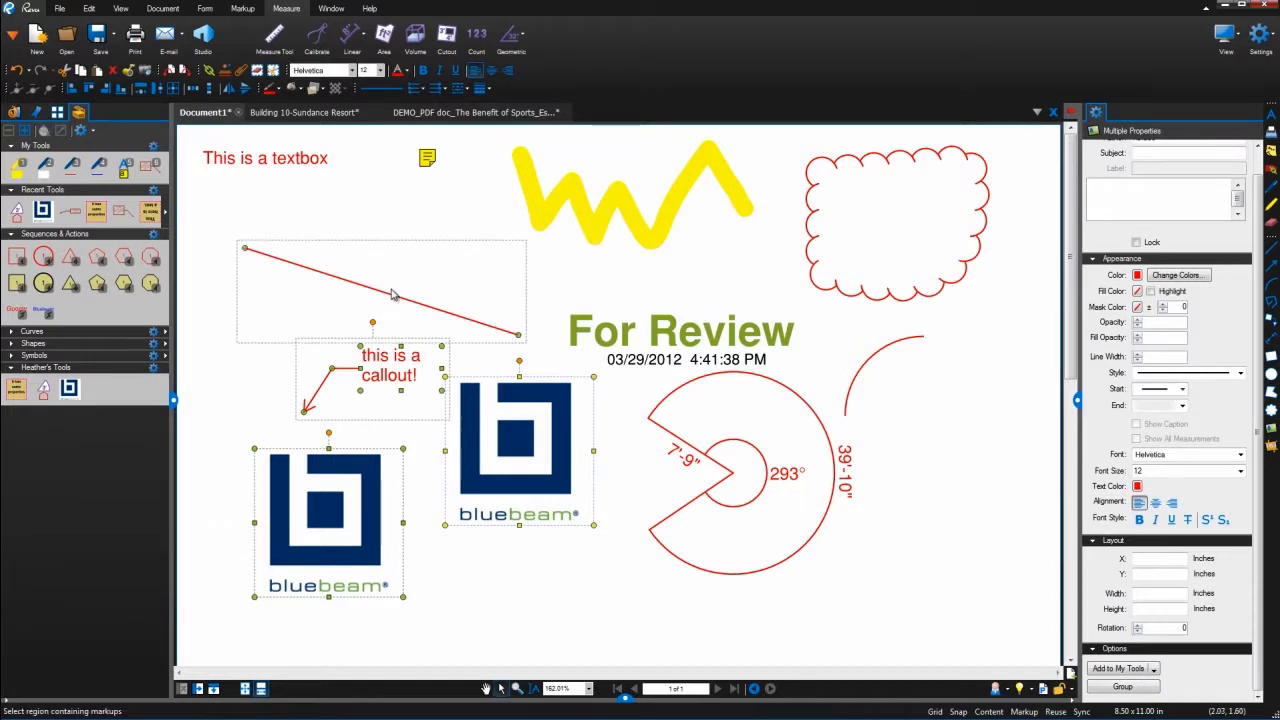
shift+click(562, 215)
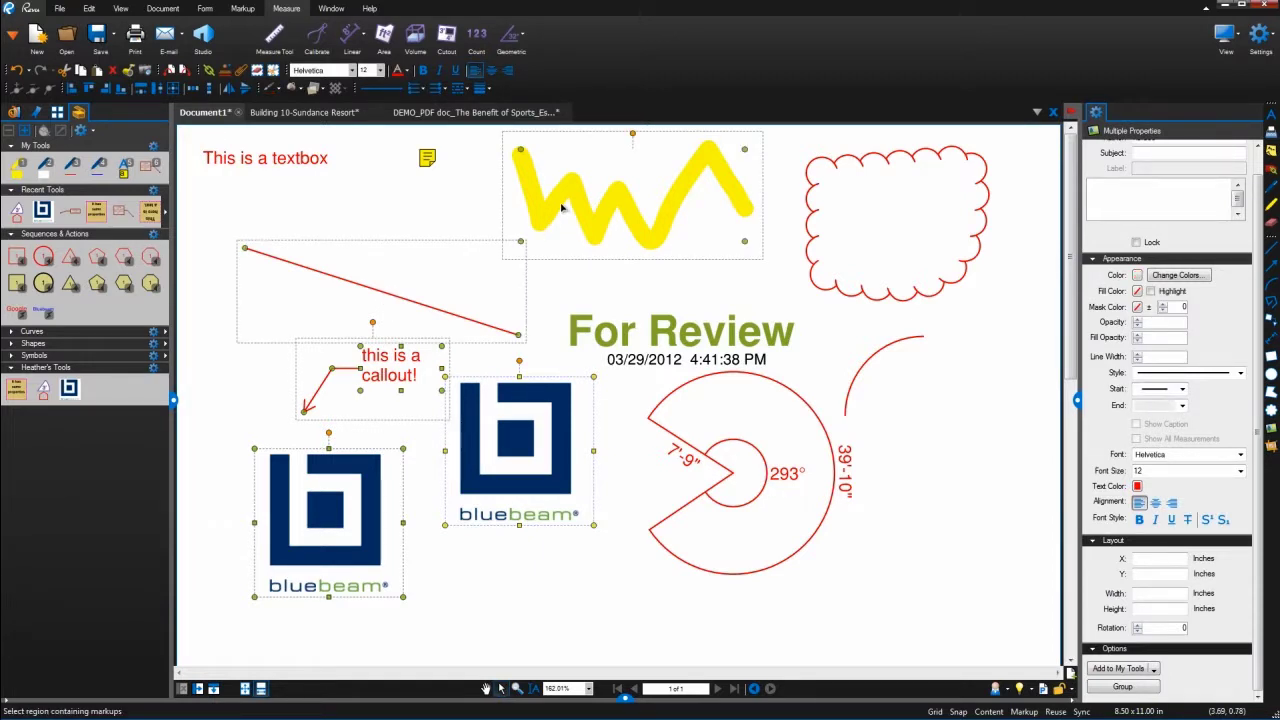
click(562, 293)
Lasso-select the textbox, note, yellow highlight, cloud, line, callout and For Review stamp, and give them a green fill
click(92, 8)
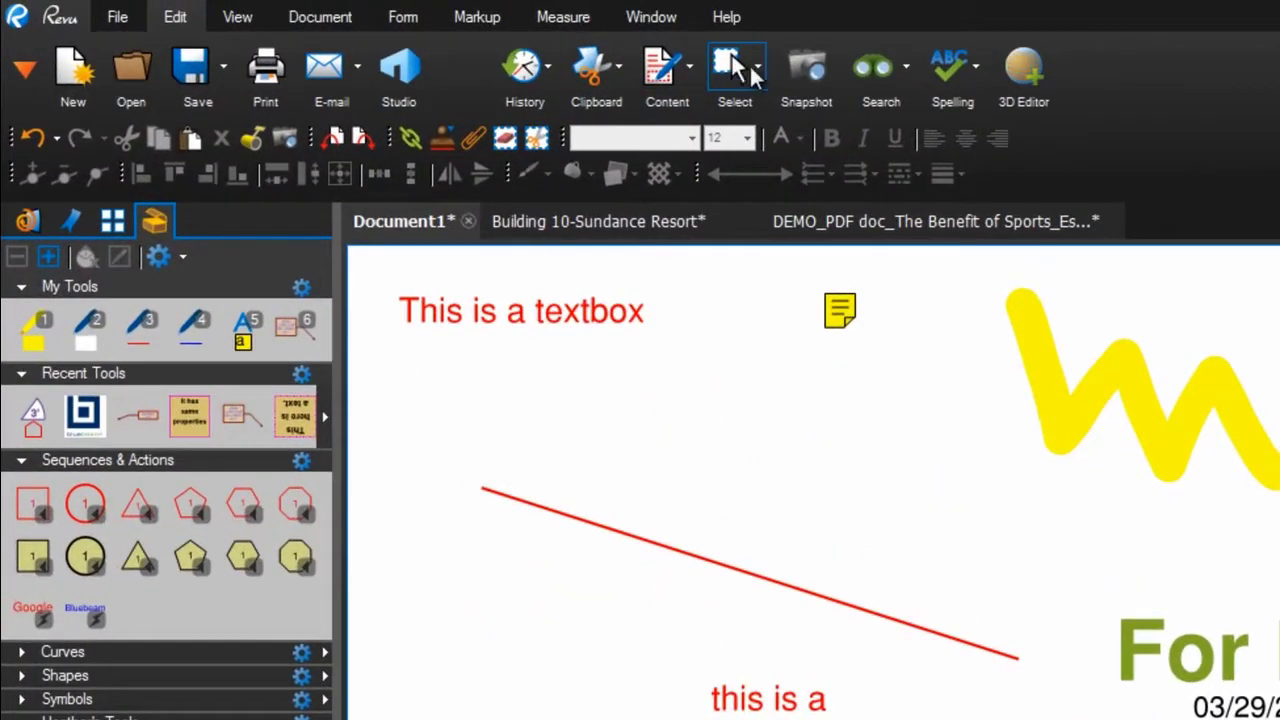
click(749, 67)
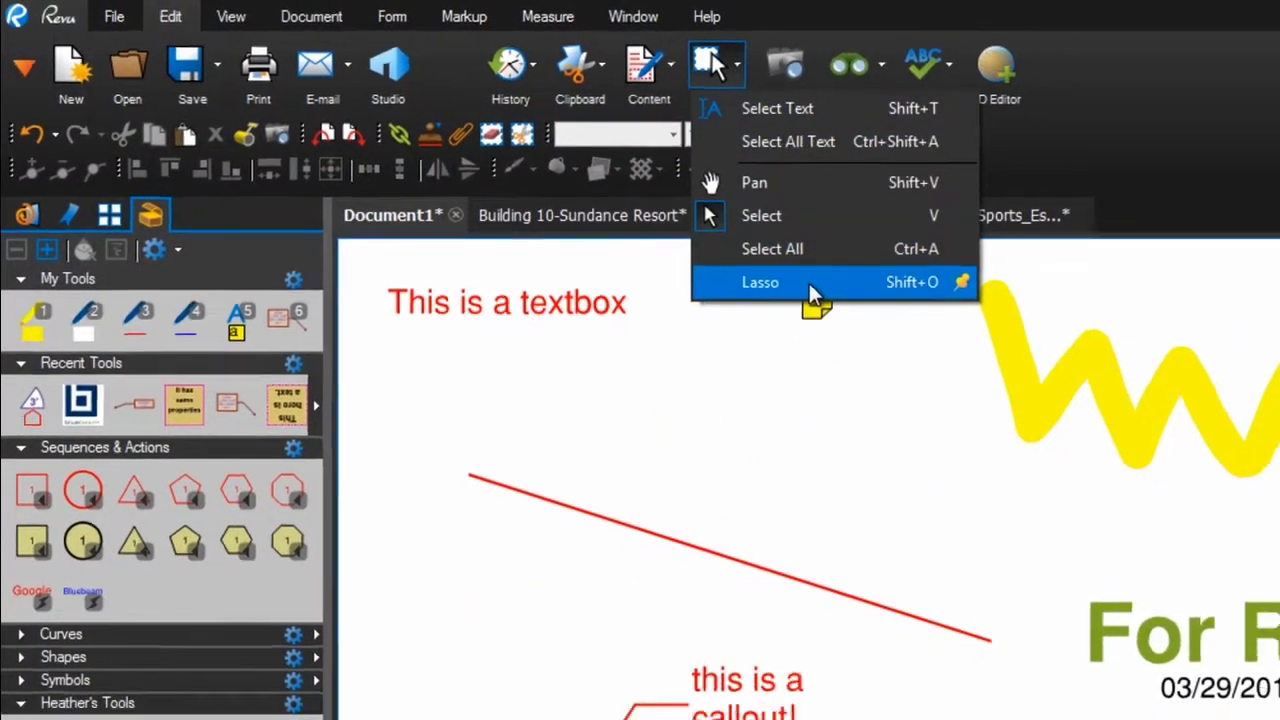
click(810, 284)
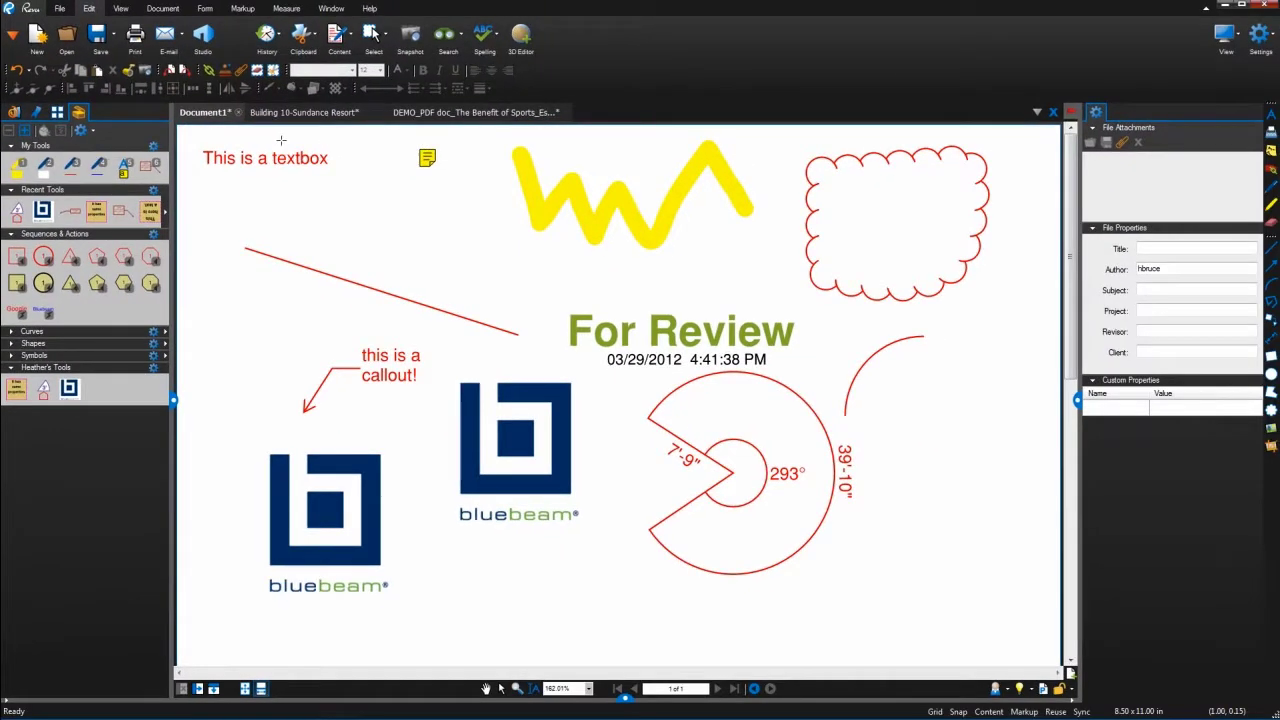
mouse_move(281, 140)
mouse_down()
mouse_move(245, 228)
mouse_move(268, 355)
mouse_move(395, 380)
mouse_move(575, 325)
mouse_move(1010, 250)
mouse_move(403, 168)
mouse_up()
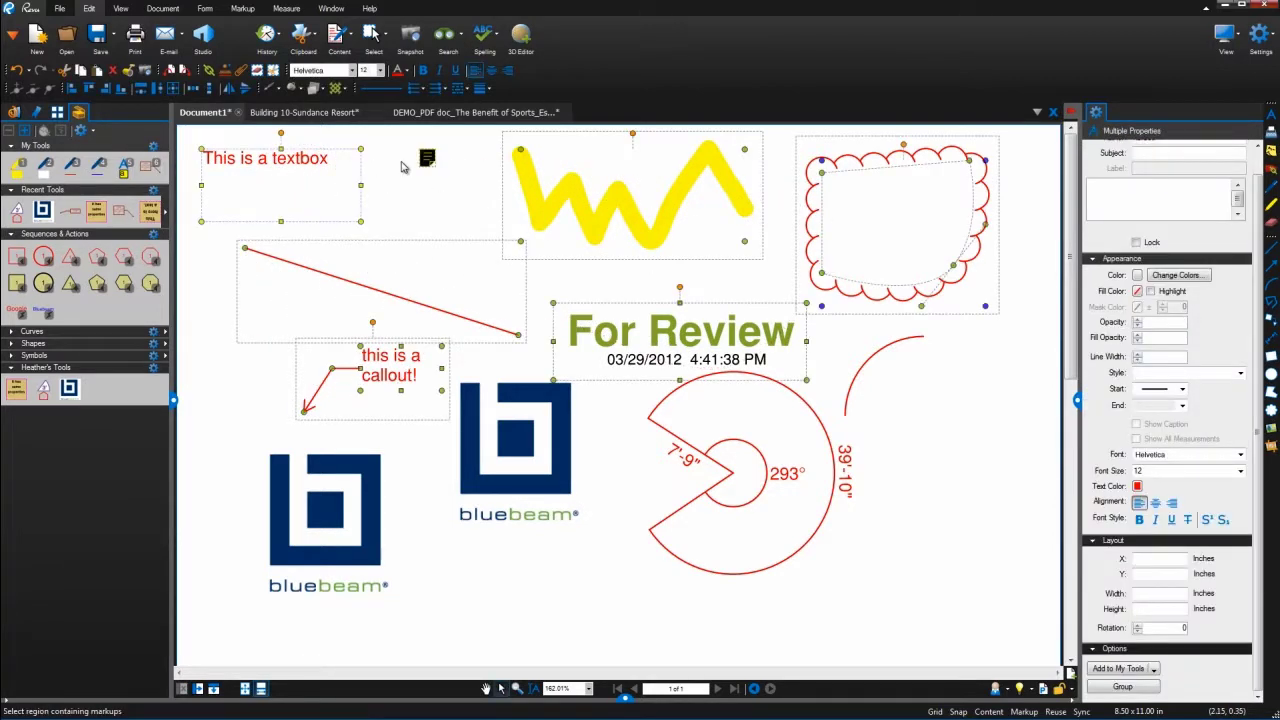
click(1138, 291)
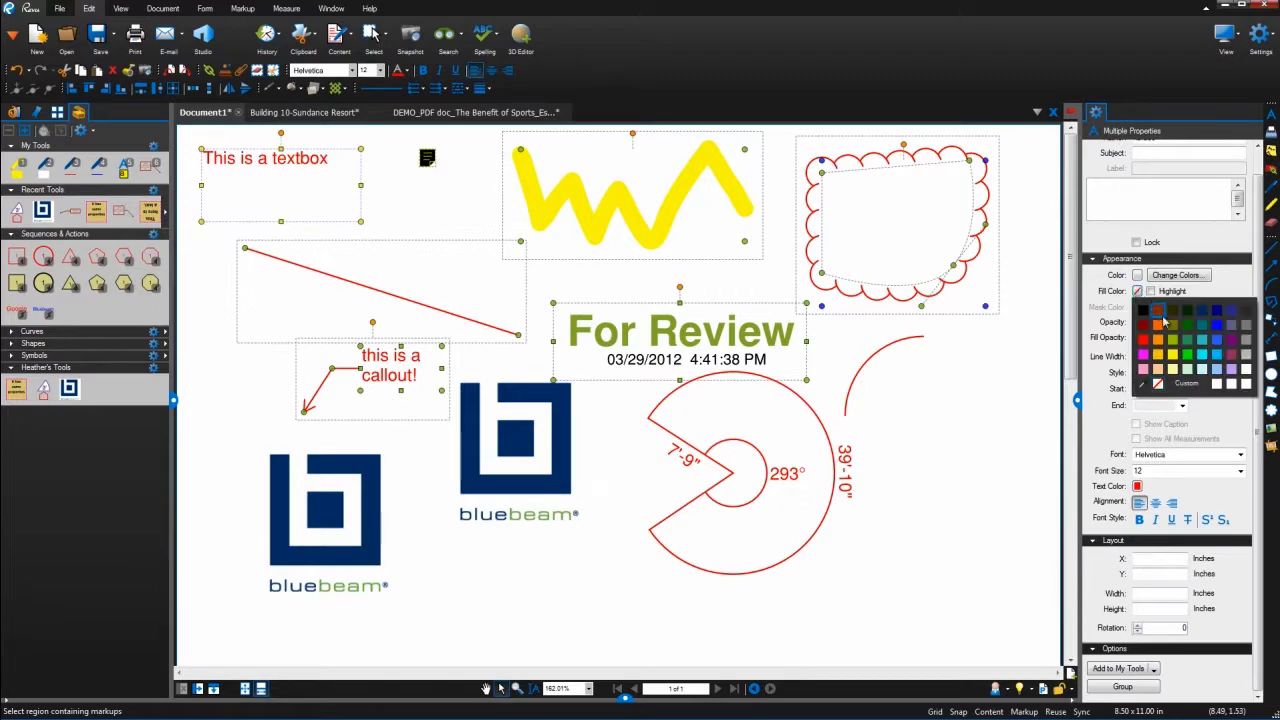
click(1186, 356)
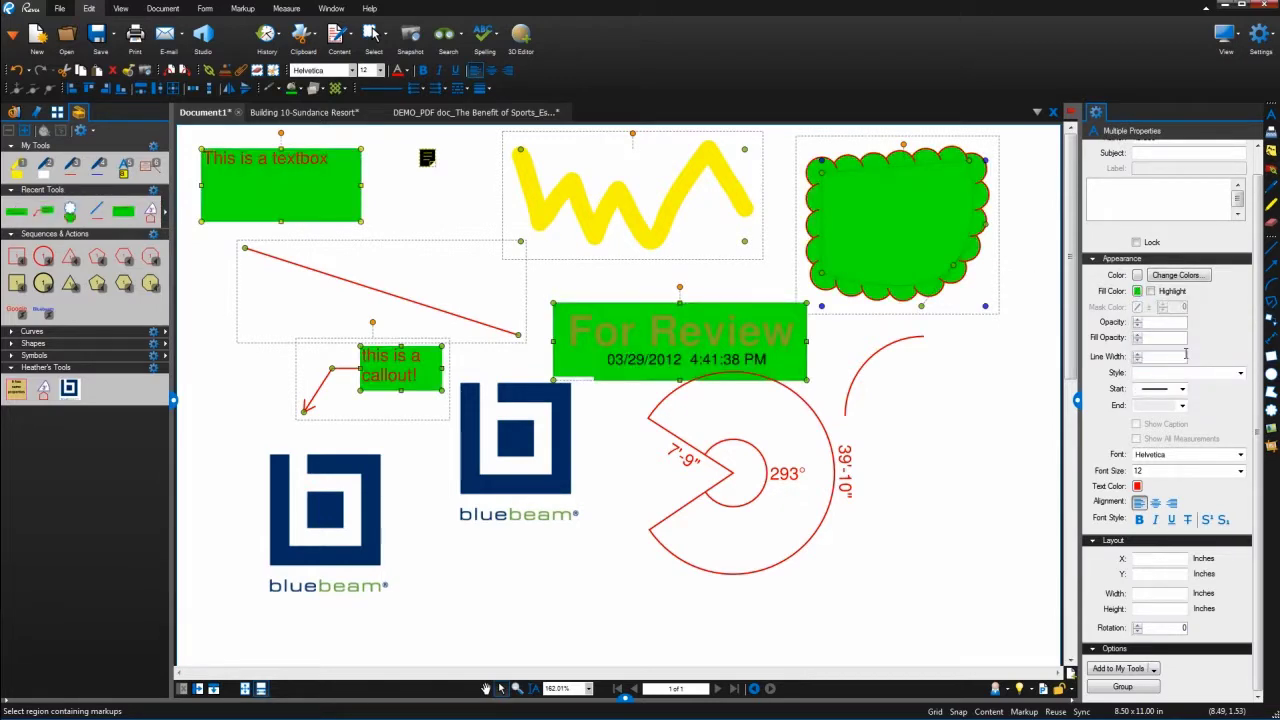
Give the selected markups a black line color and a highlighted red fill, and add them to a tool set
click(1146, 281)
click(1140, 360)
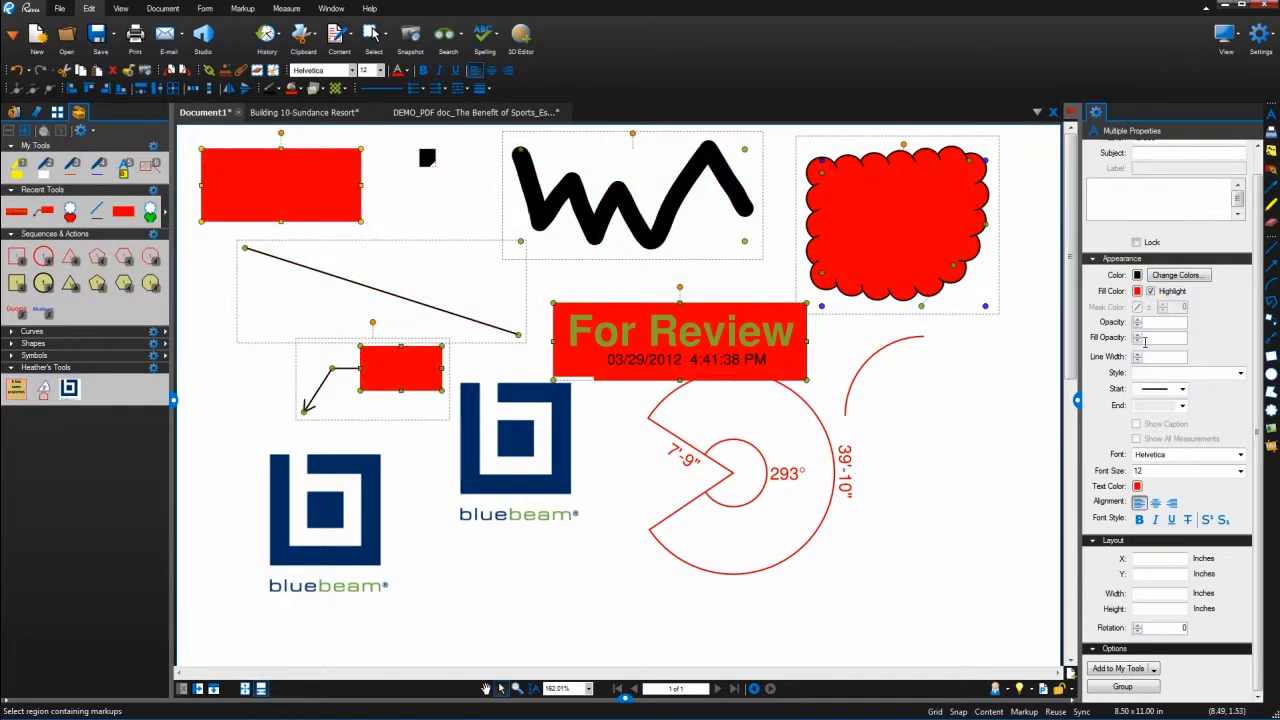
click(1155, 668)
click(1157, 710)
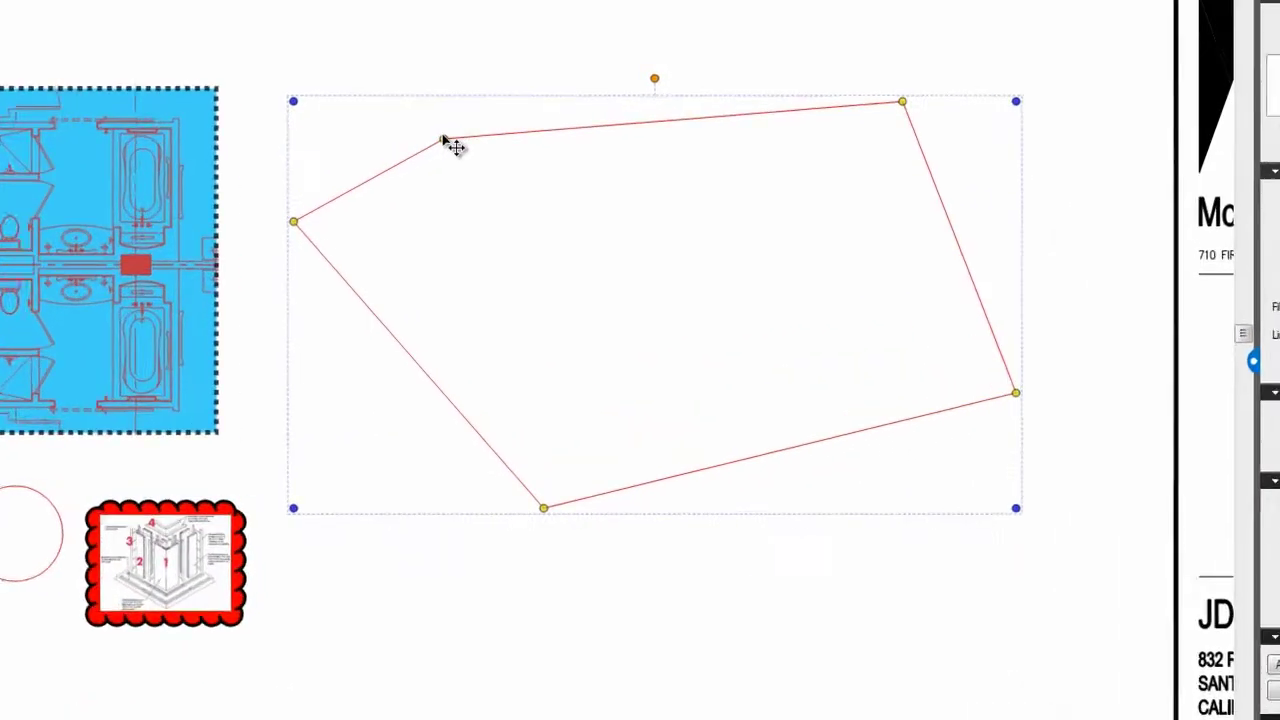
Convert the red polygon's upper-left control point to a curve and turn its handle to follow the top edge
right_click(515, 246)
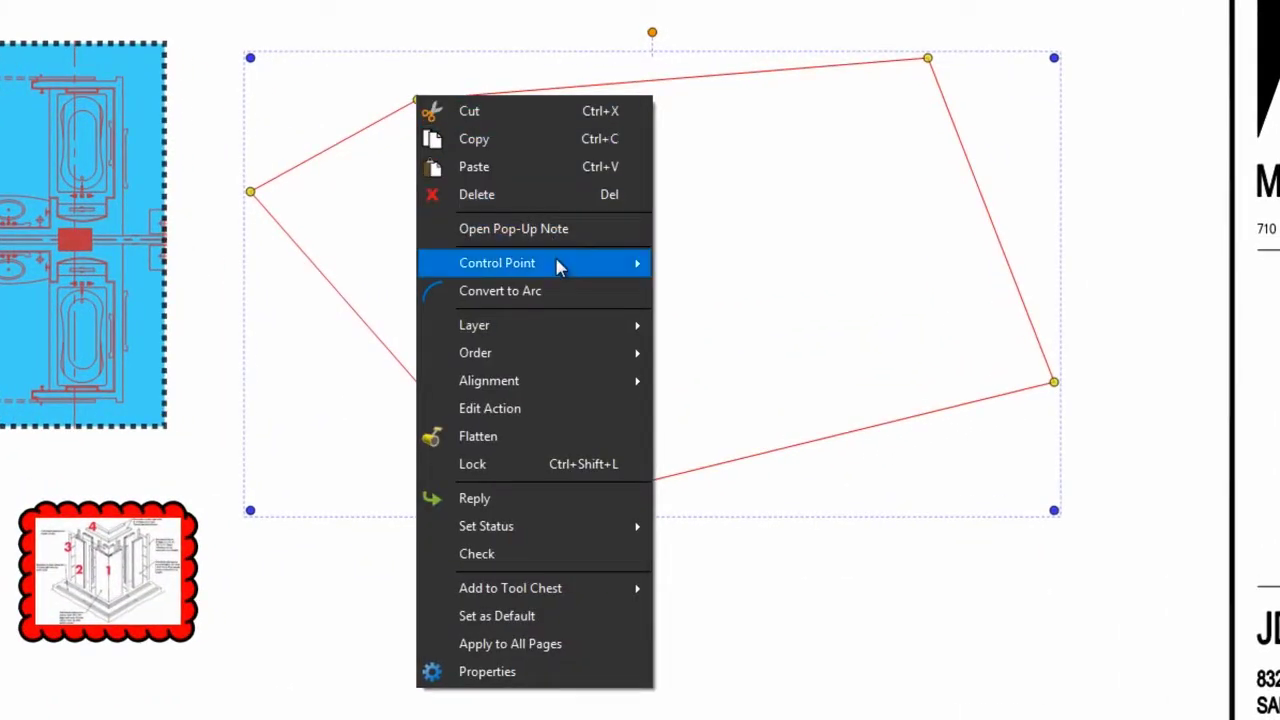
mouse_move(558, 268)
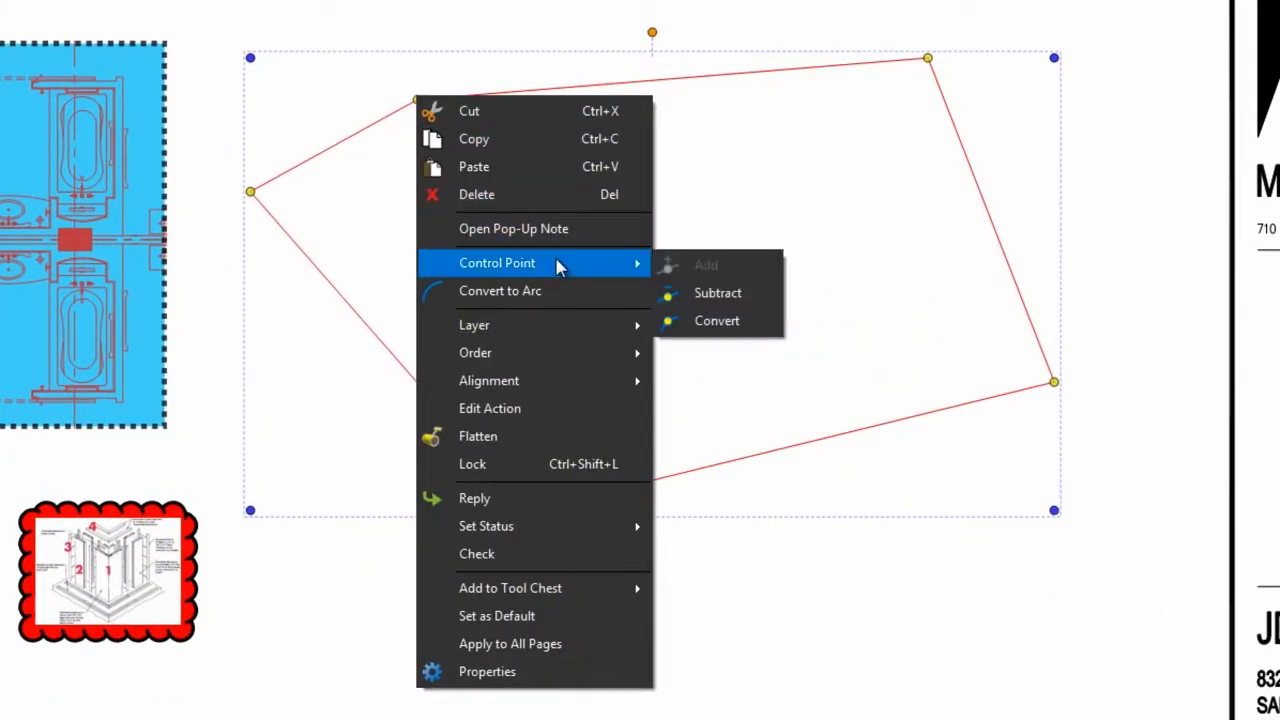
click(733, 325)
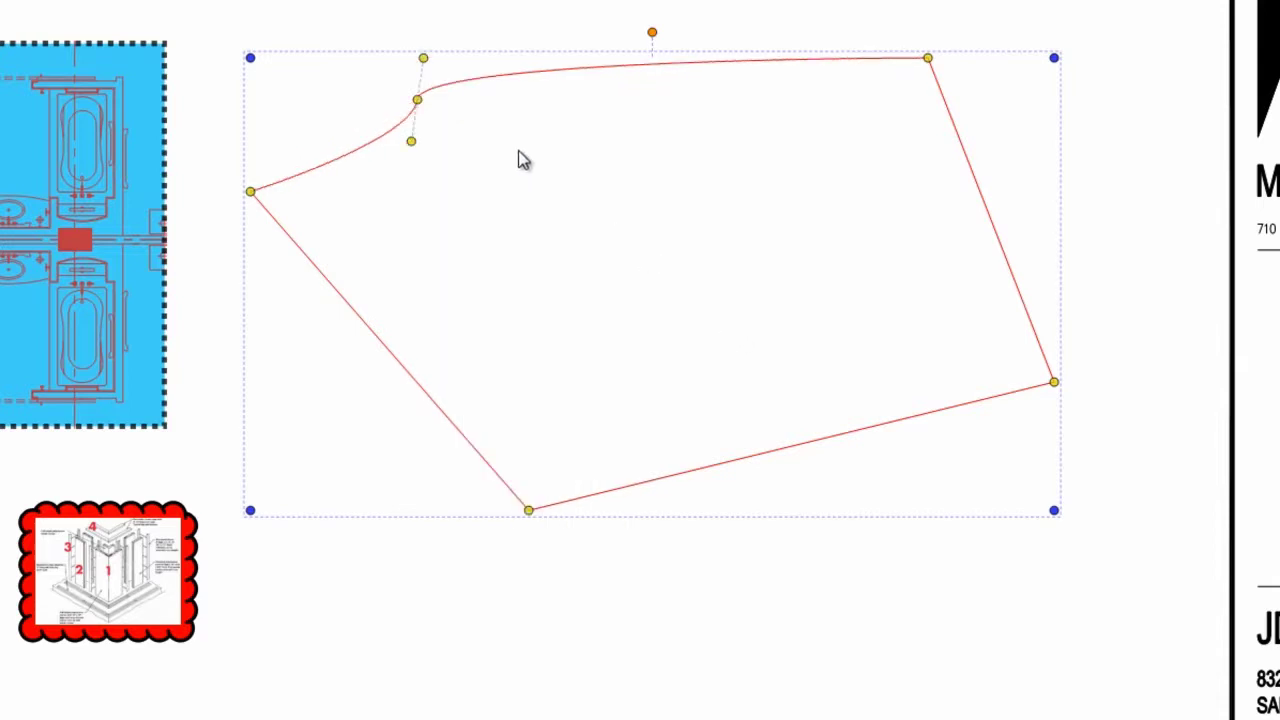
drag(424, 59, 496, 78)
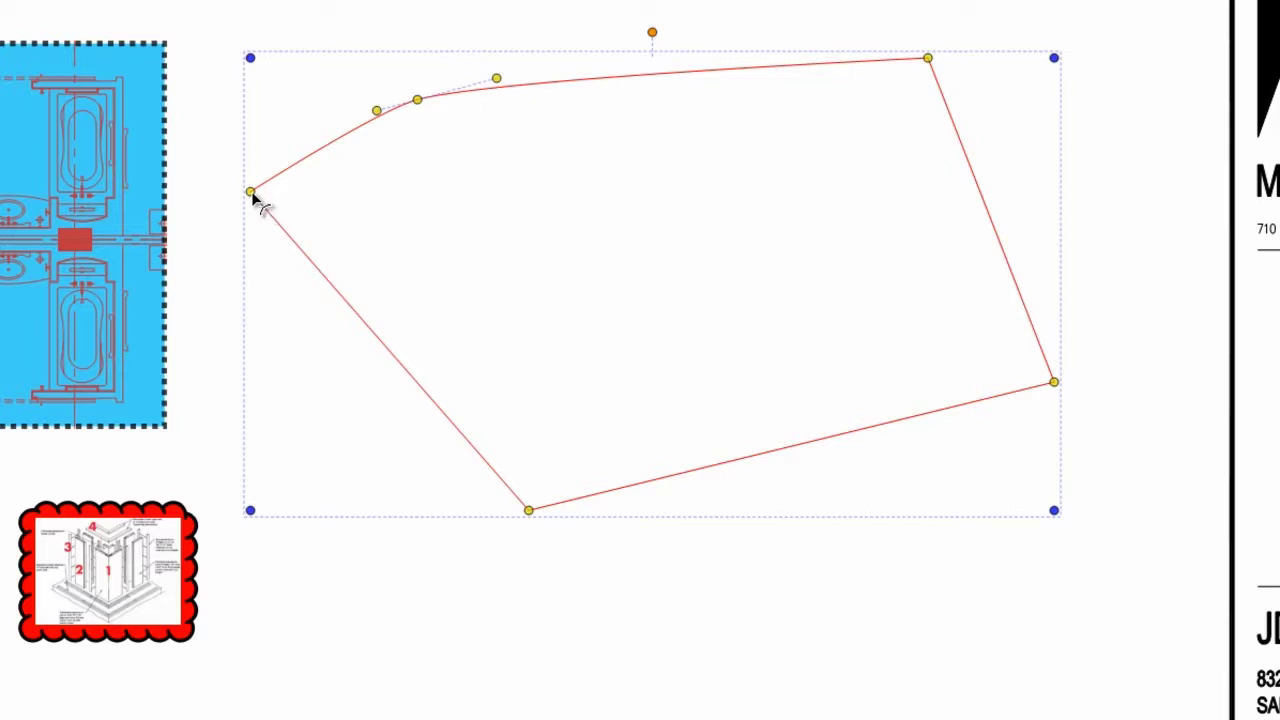
Convert the polygon's leftmost control point to a curve, adjust its handles, and reposition both curved points to round the corner
click(251, 193)
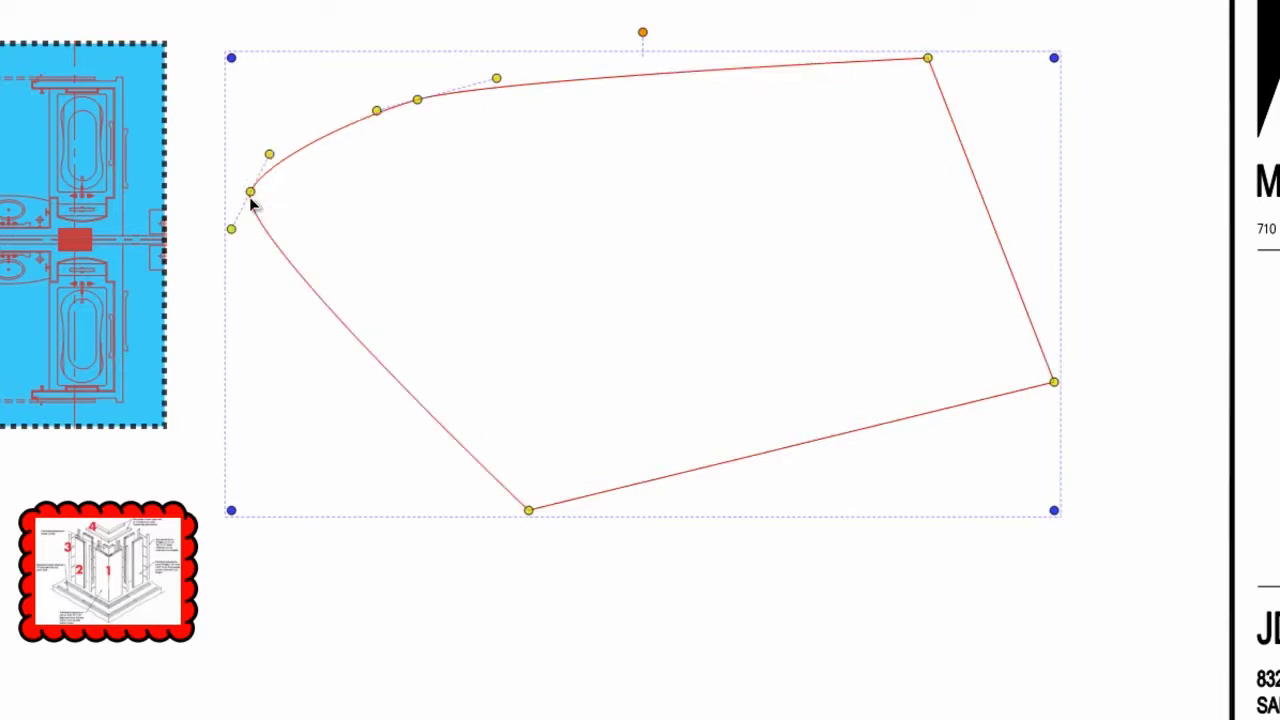
drag(232, 230, 240, 252)
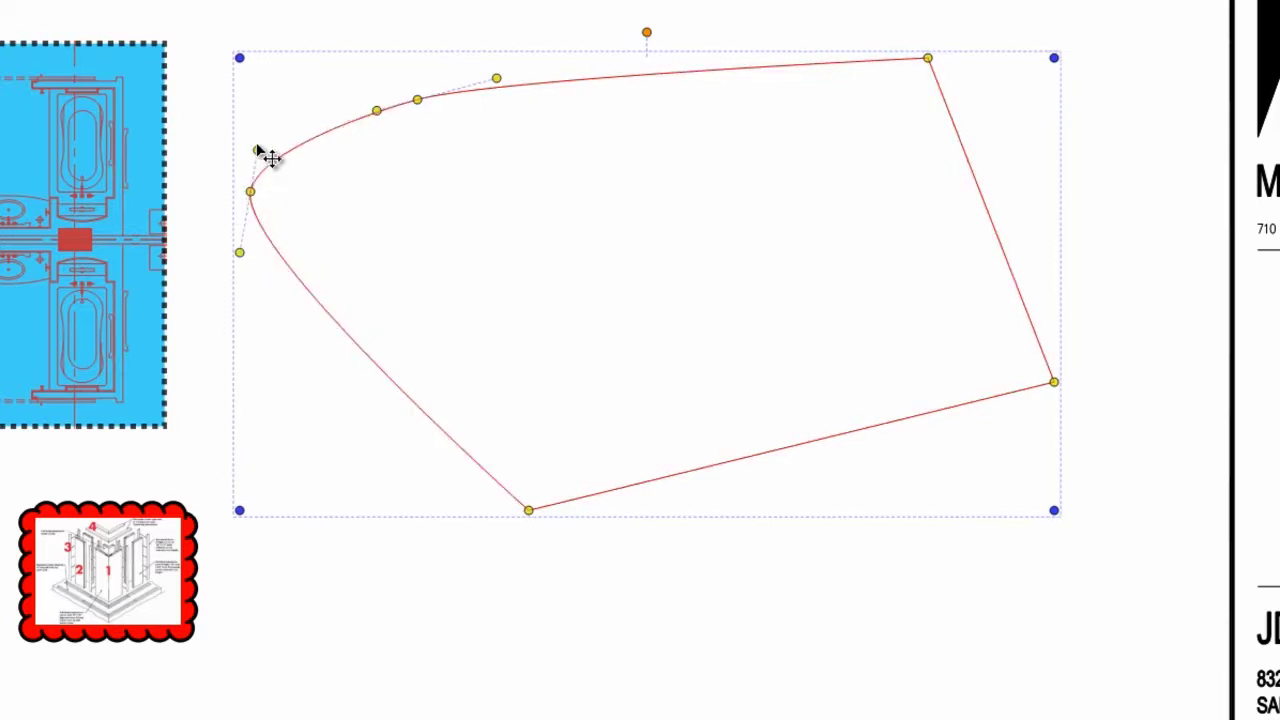
drag(257, 150, 277, 88)
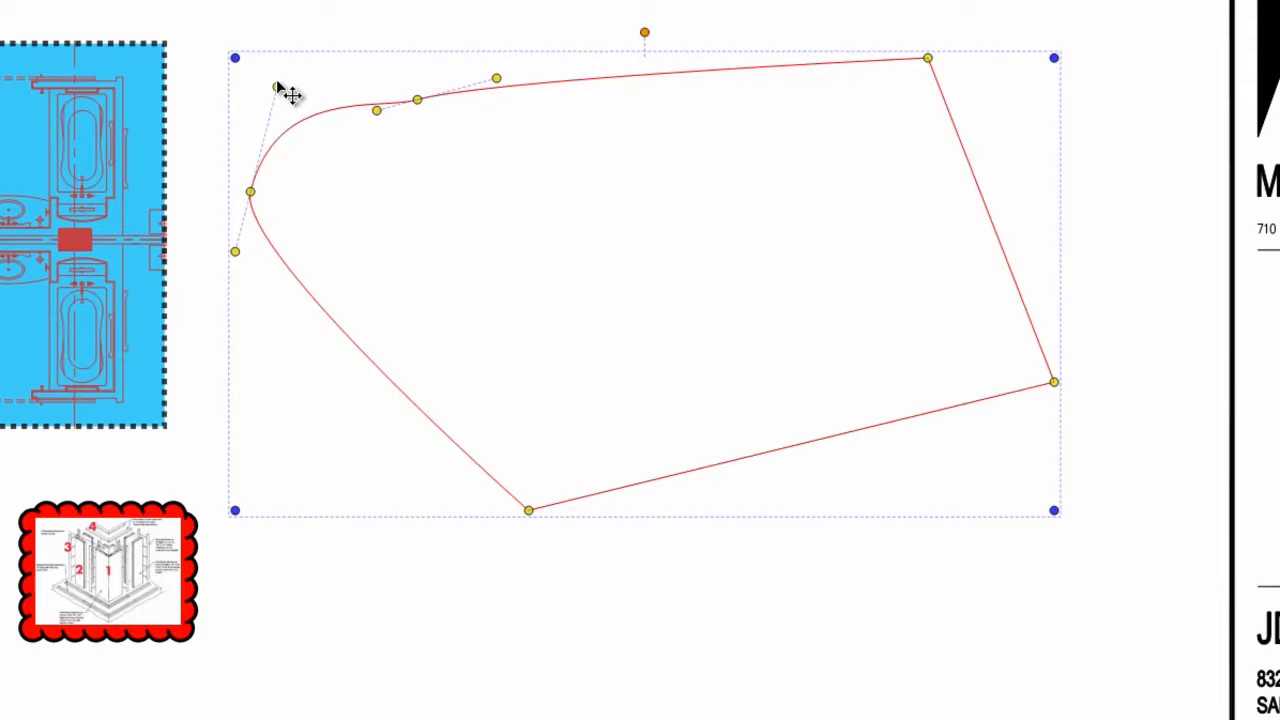
drag(252, 194, 266, 220)
drag(377, 110, 408, 56)
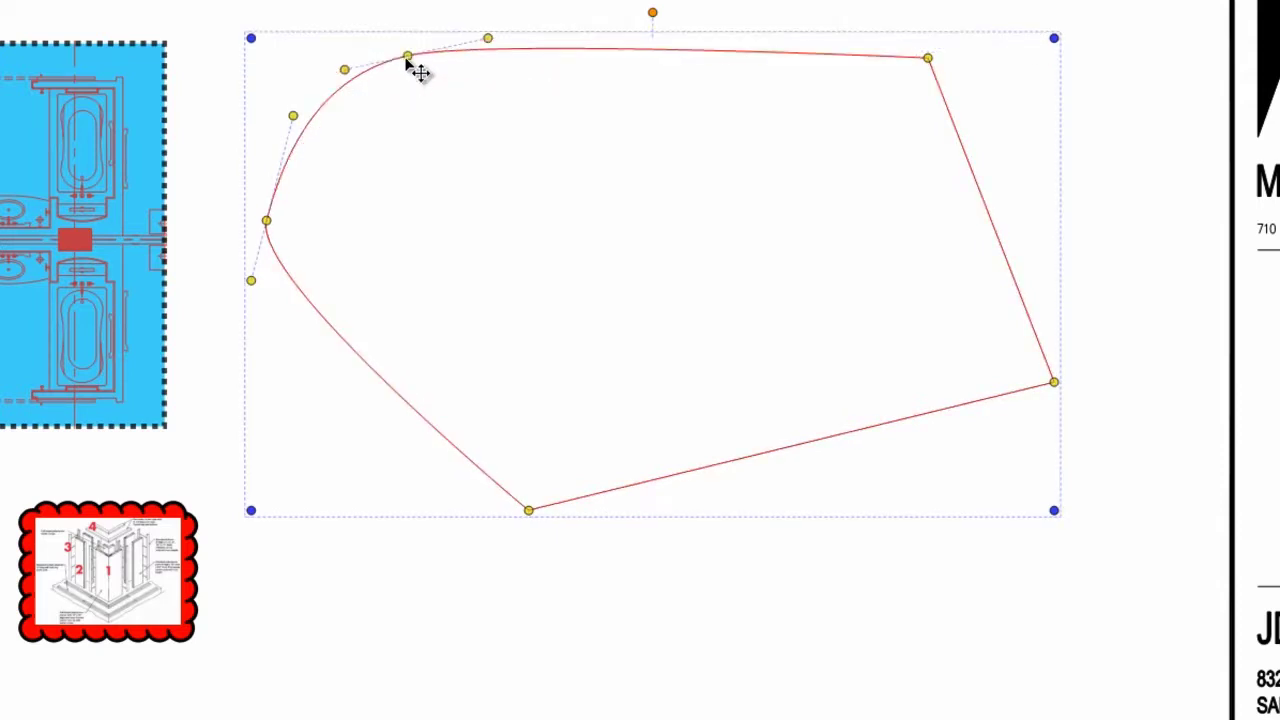
Convert the polygon's right edge to an arc and pull both of its handles outward
right_click(968, 159)
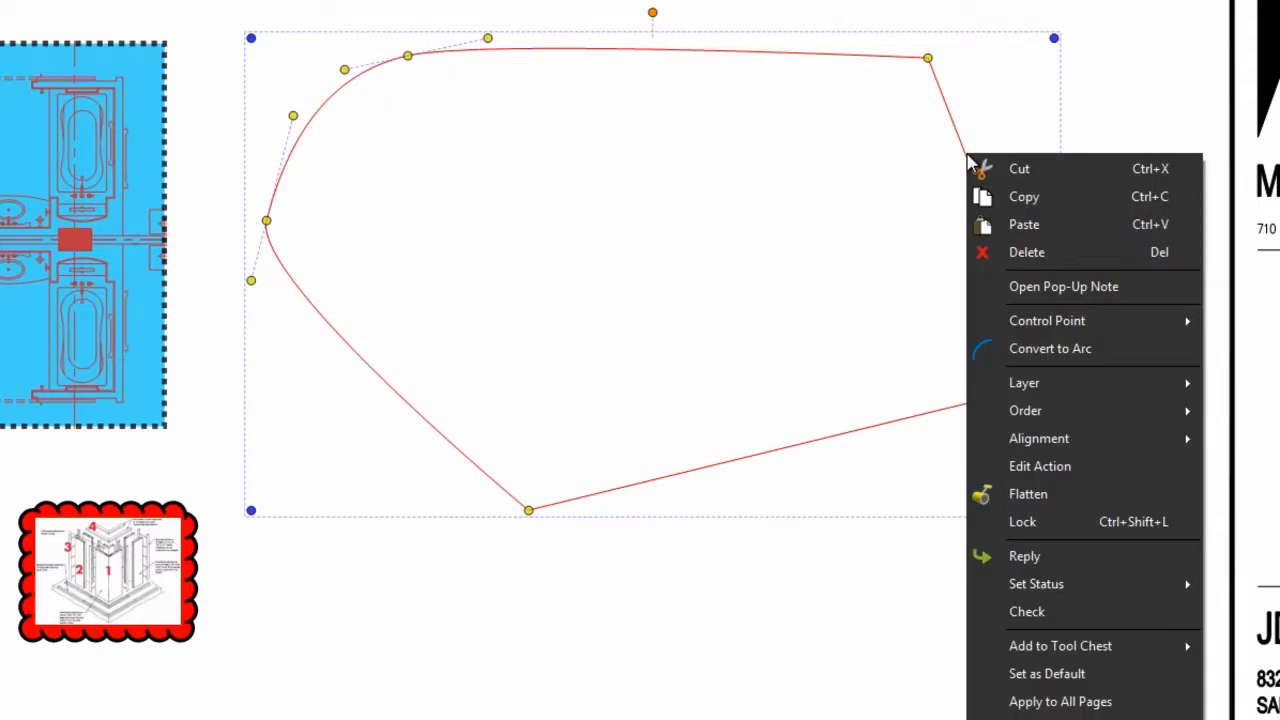
click(1022, 350)
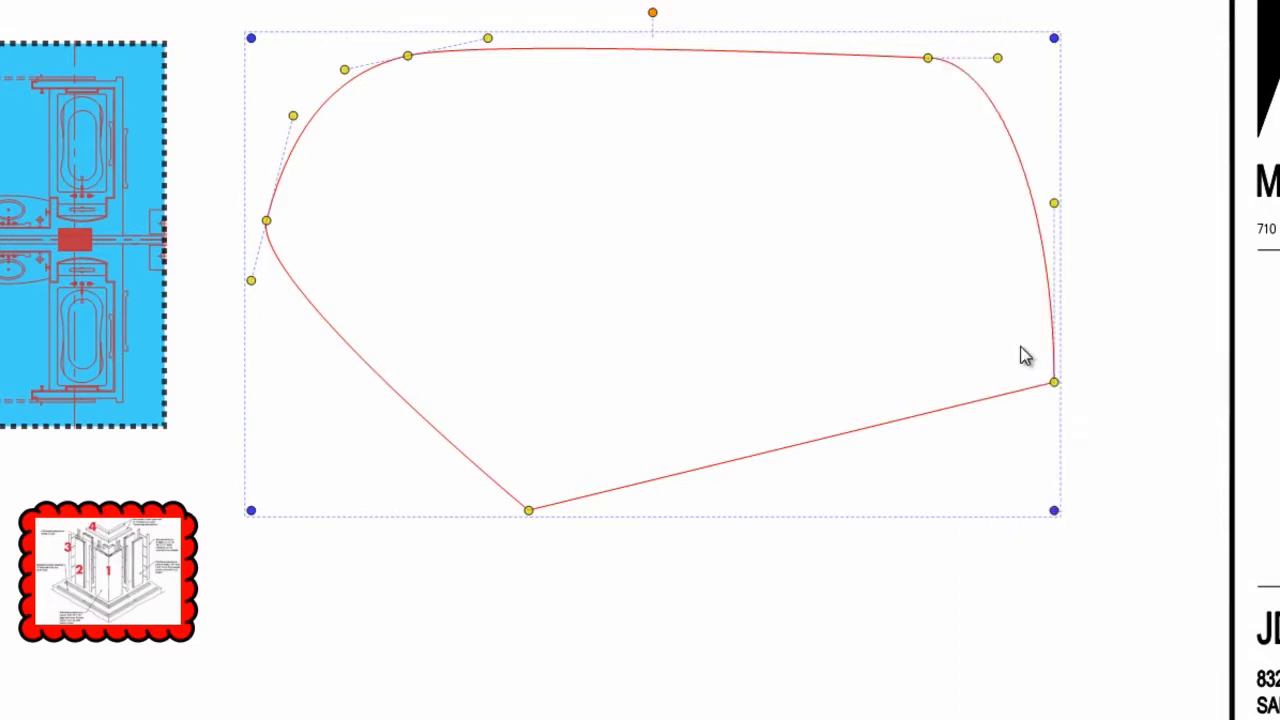
drag(997, 58, 1026, 64)
drag(1055, 204, 1122, 218)
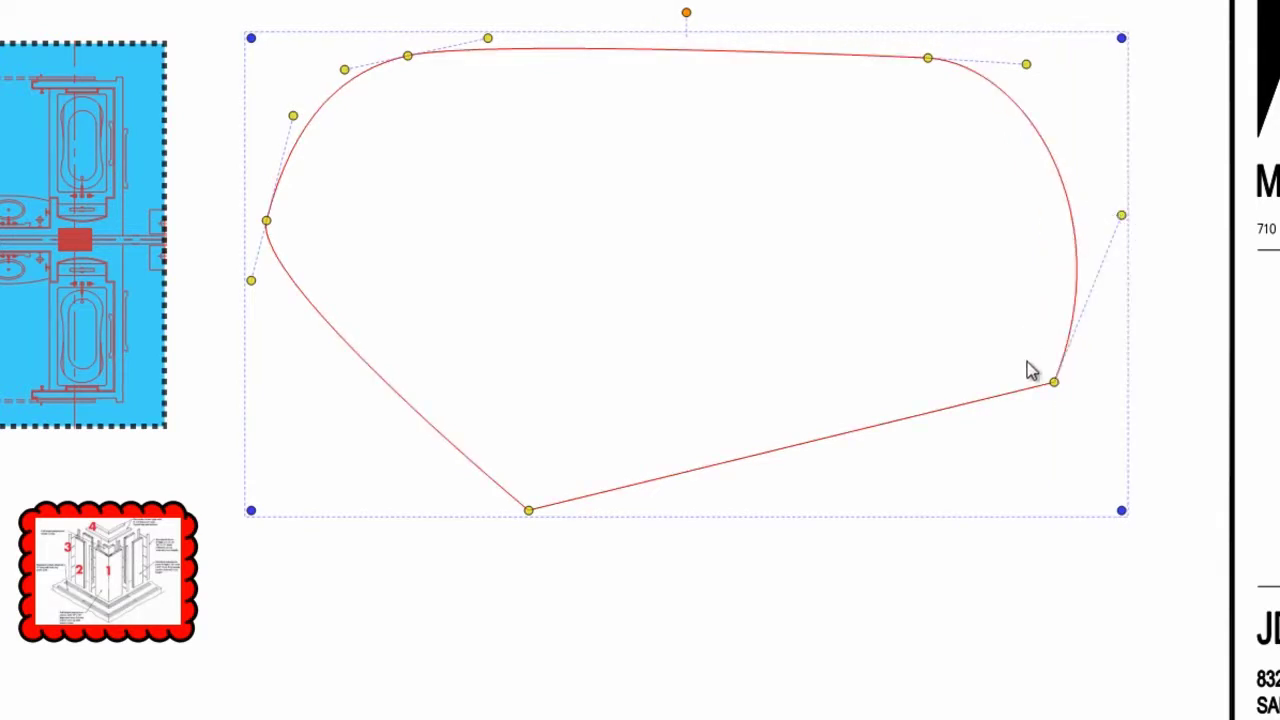
Subtract the polygon's upper-right and lower-right control points
right_click(929, 62)
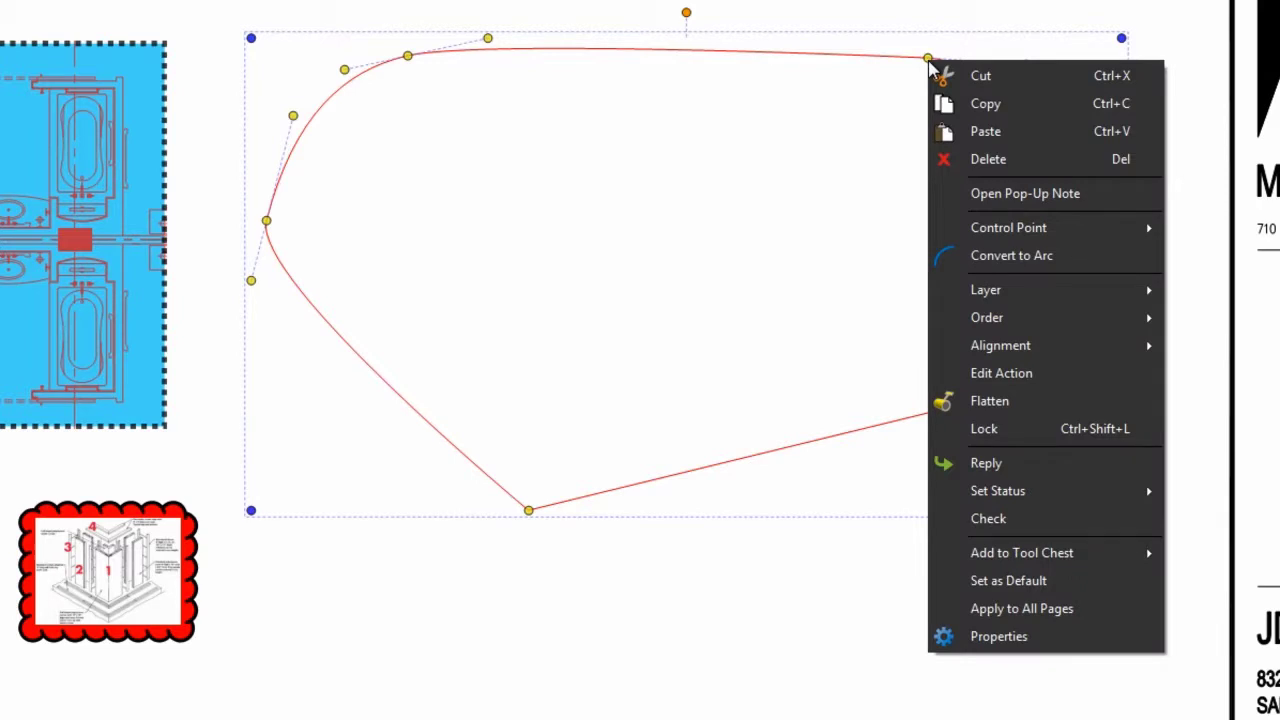
mouse_move(1030, 228)
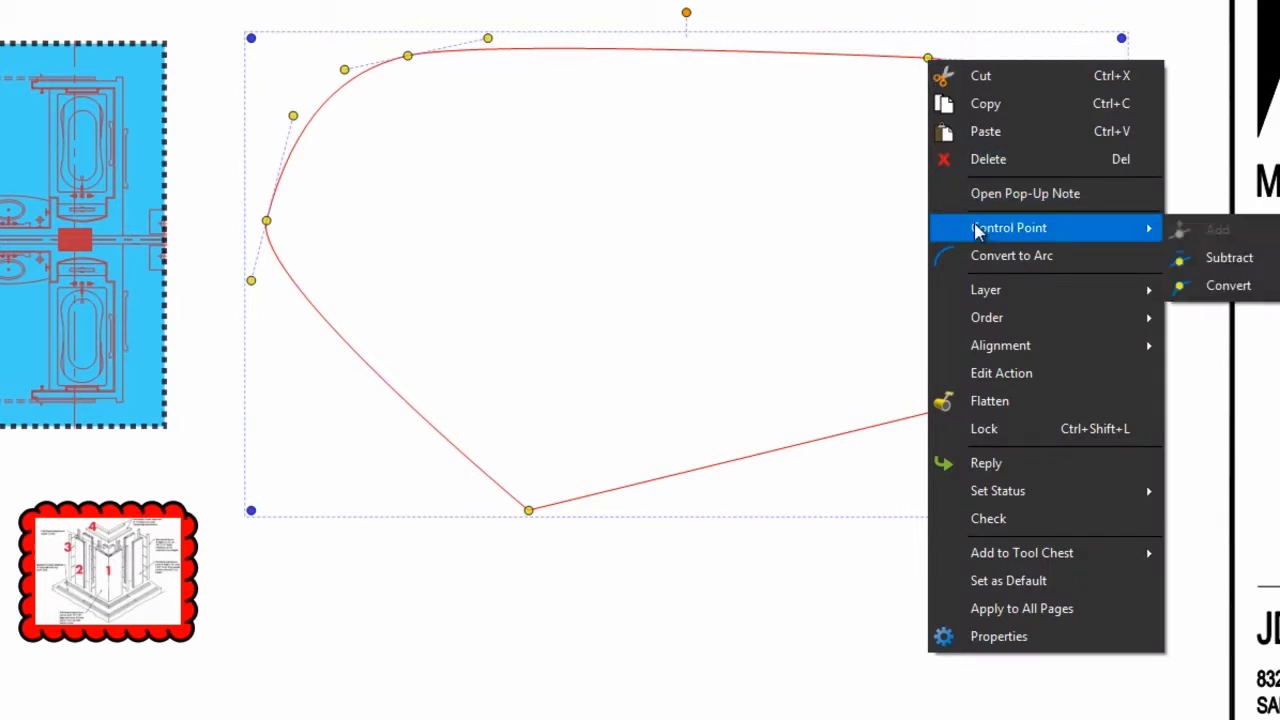
click(1248, 262)
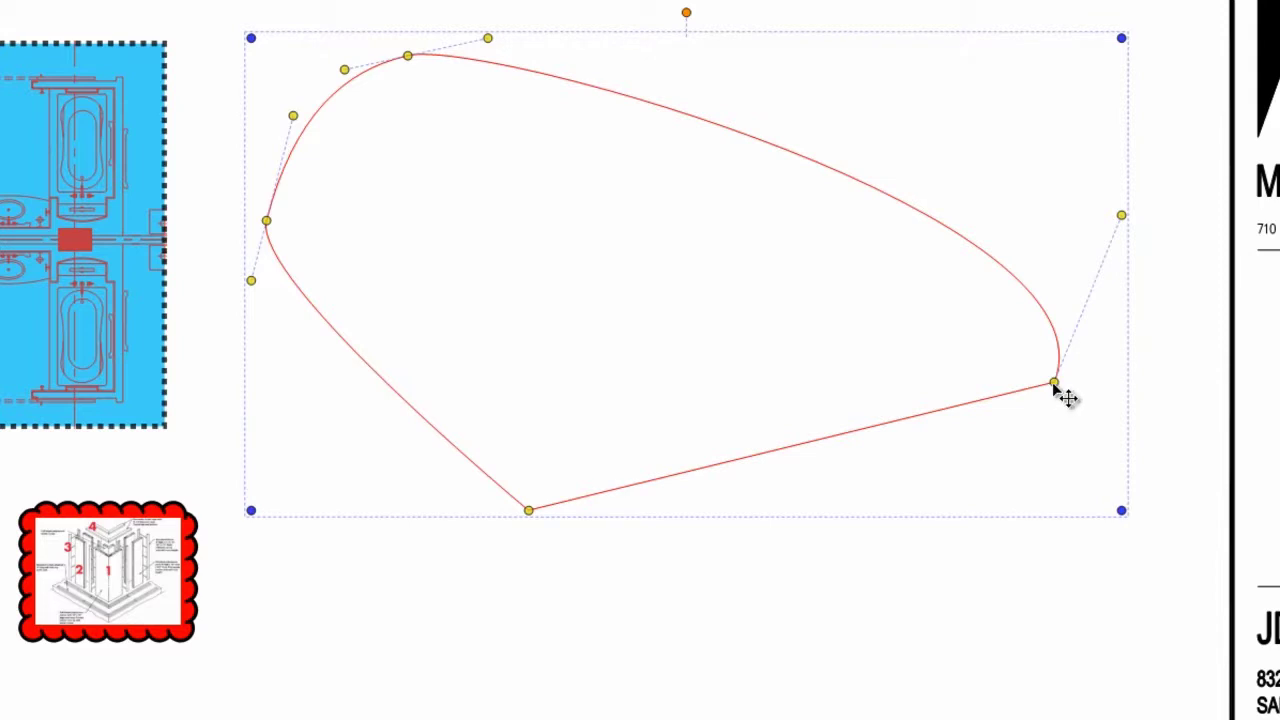
click(1055, 383)
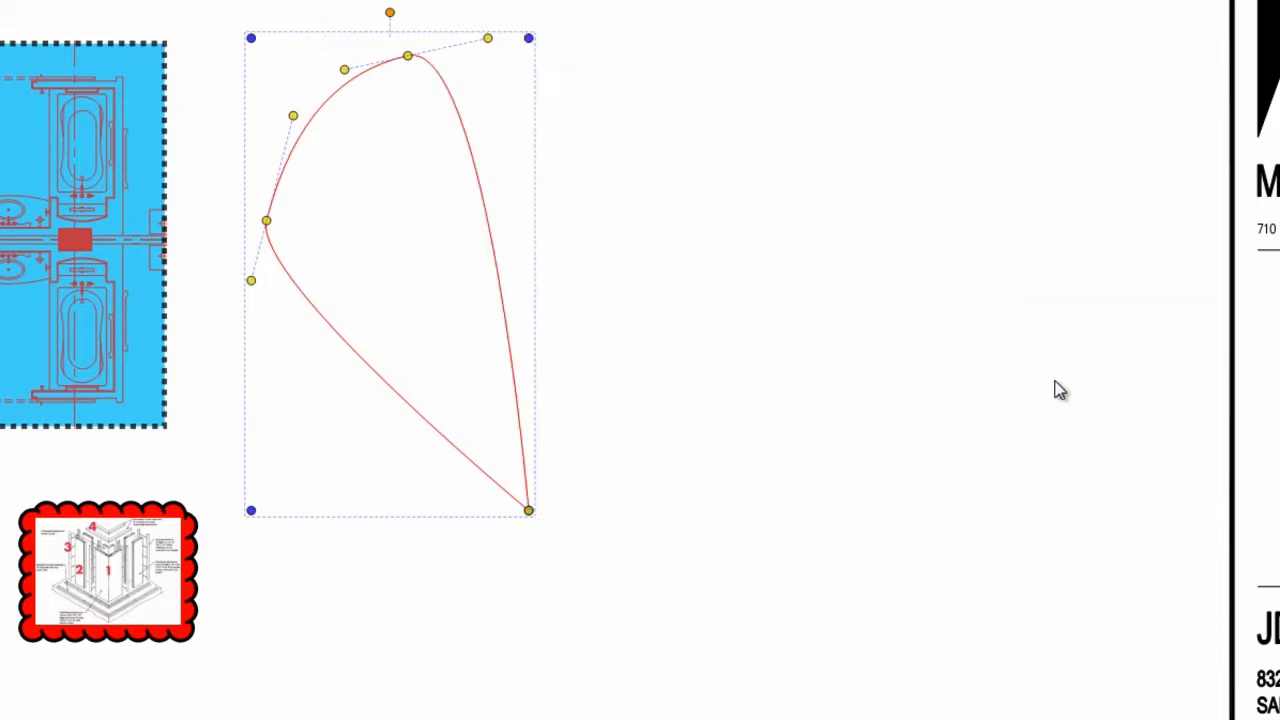
Add a control point on the shape's right edge and move it outward to the right
right_click(504, 318)
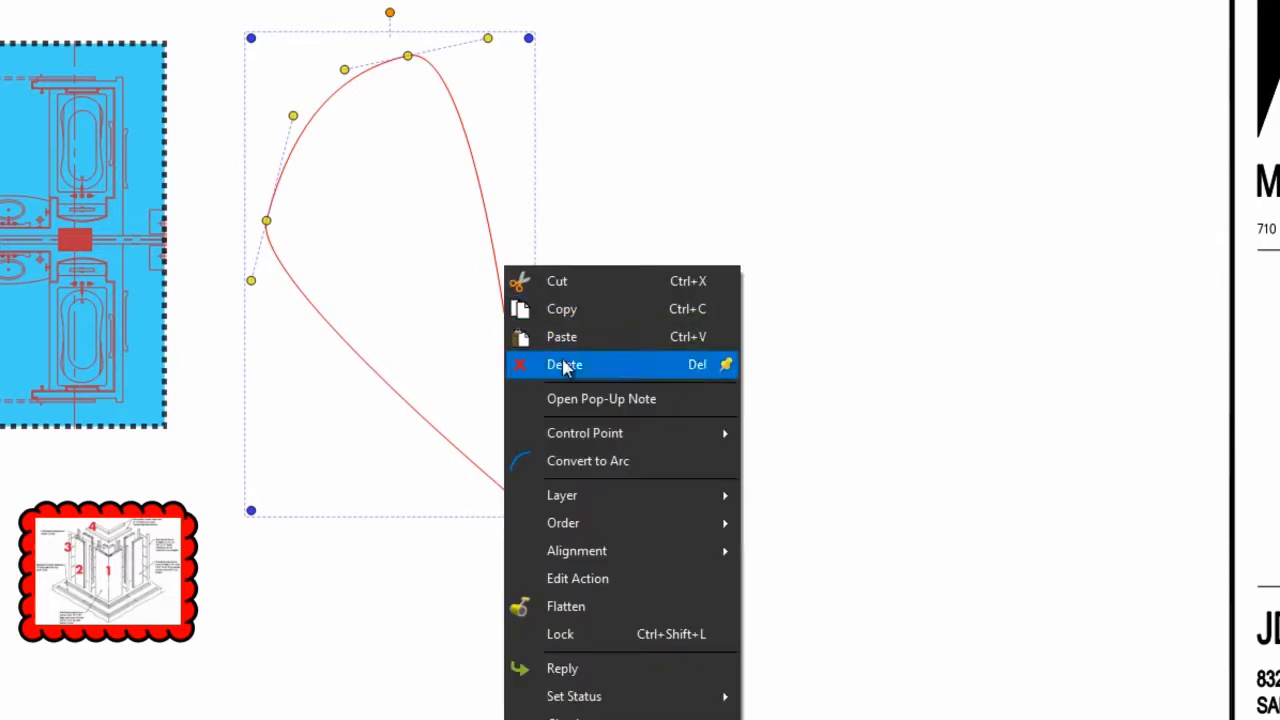
mouse_move(668, 436)
click(786, 434)
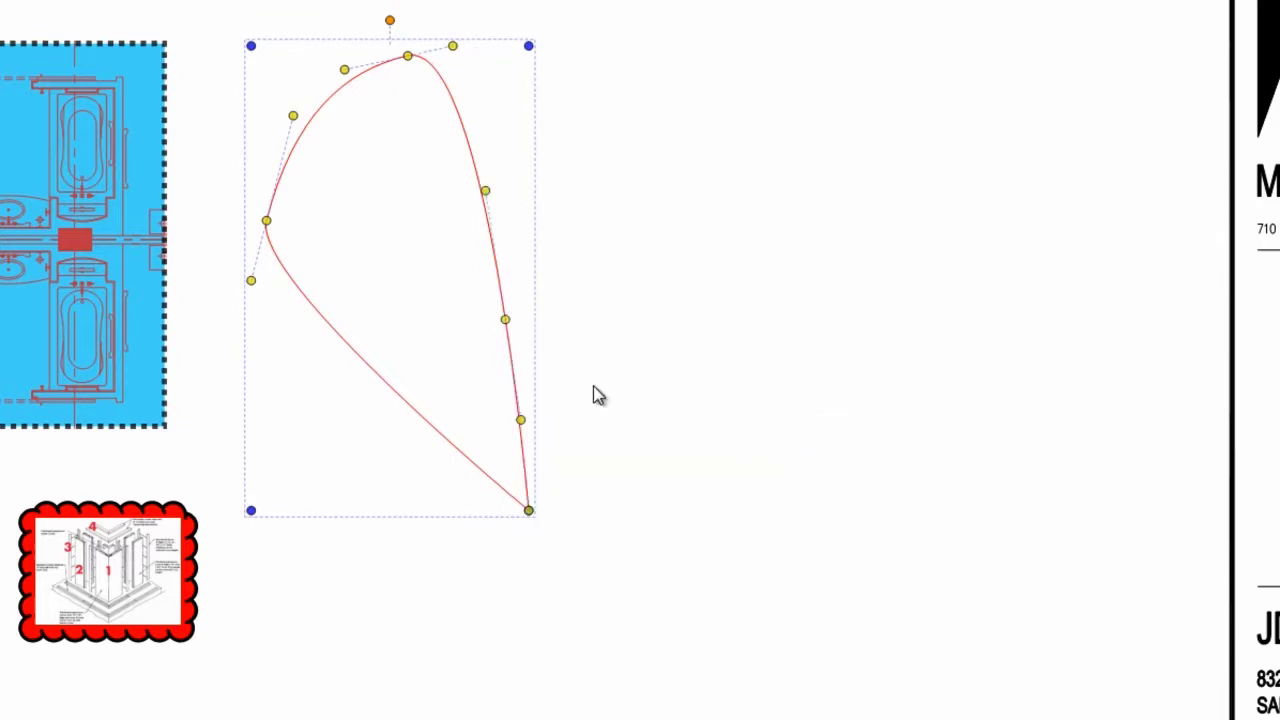
drag(505, 320, 704, 302)
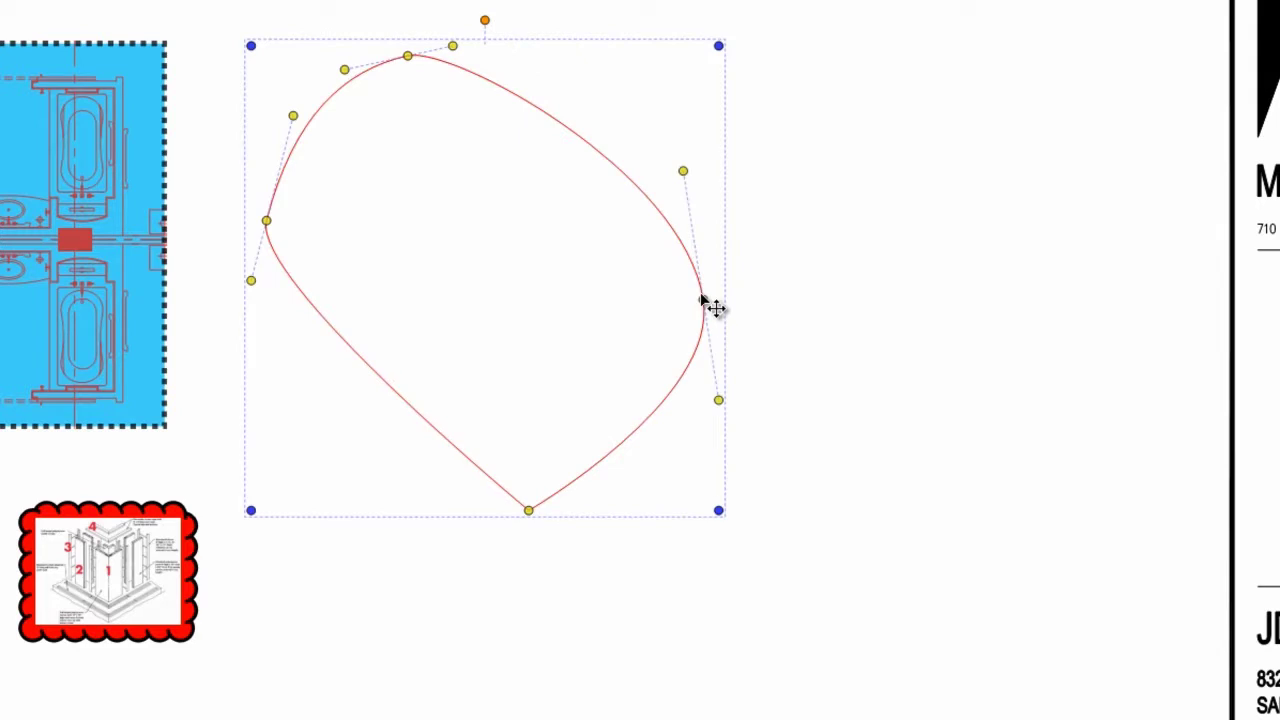